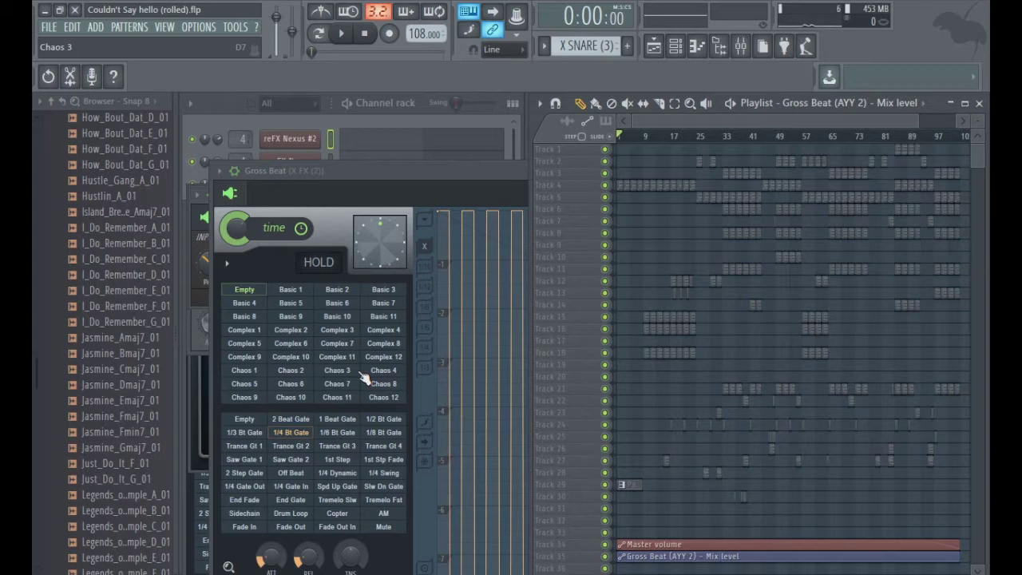
# - Bring the channel rack to the front and look through its list of channels, ending back at the first reFX Nexus channels
pyautogui.click(355, 121)
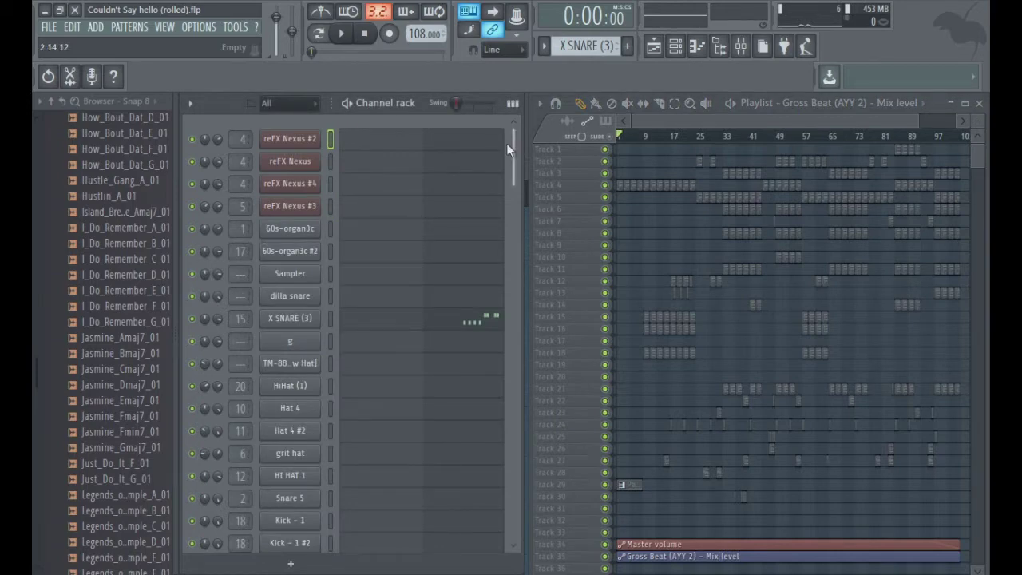
pyautogui.moveTo(510, 128); pyautogui.dragTo(506, 367)
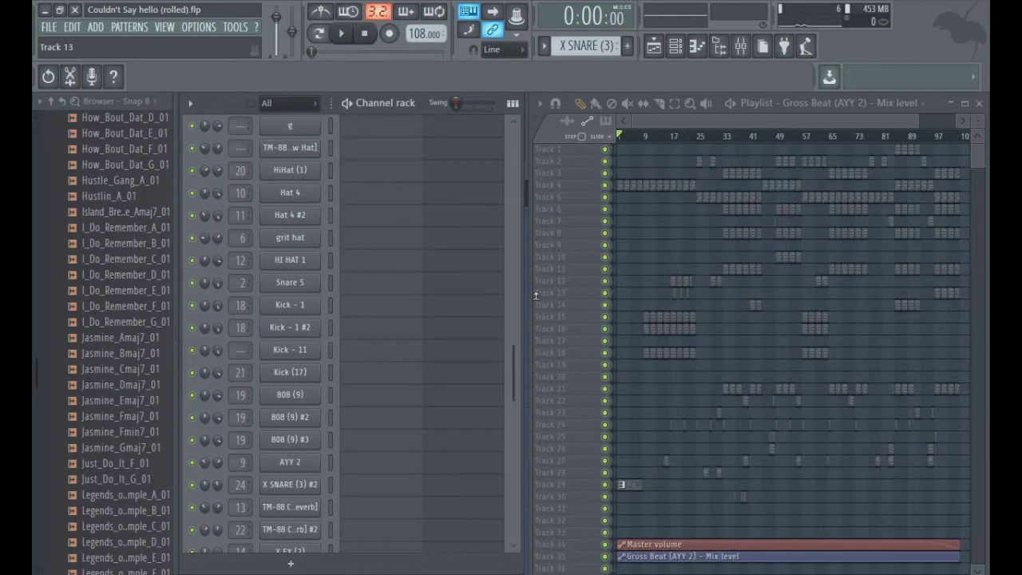
pyautogui.moveTo(513, 372); pyautogui.dragTo(497, 111)
pyautogui.scroll(-1, 589, 46)
pyautogui.scroll(-2, 589, 45)
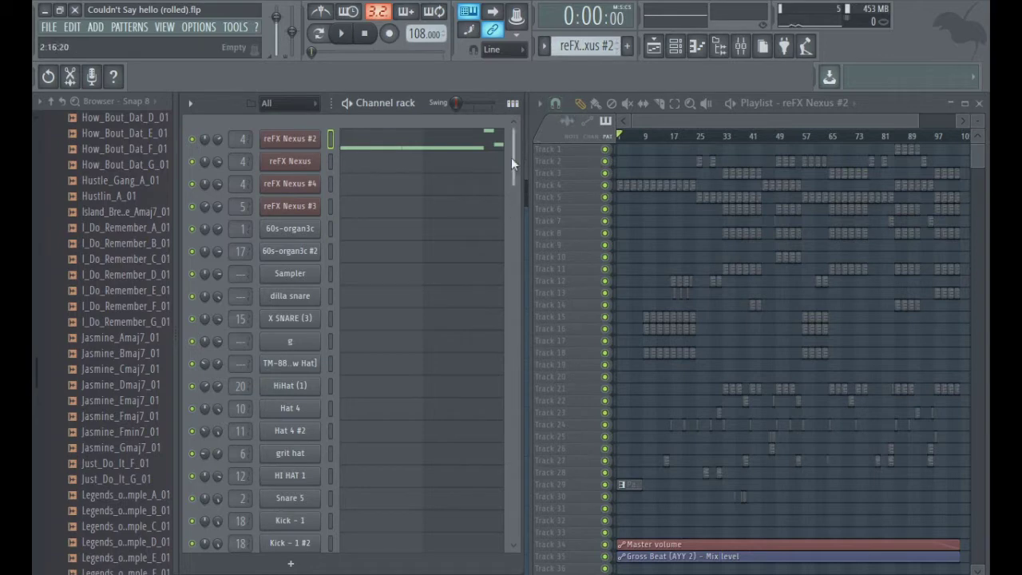
pyautogui.moveTo(512, 157); pyautogui.dragTo(519, 109)
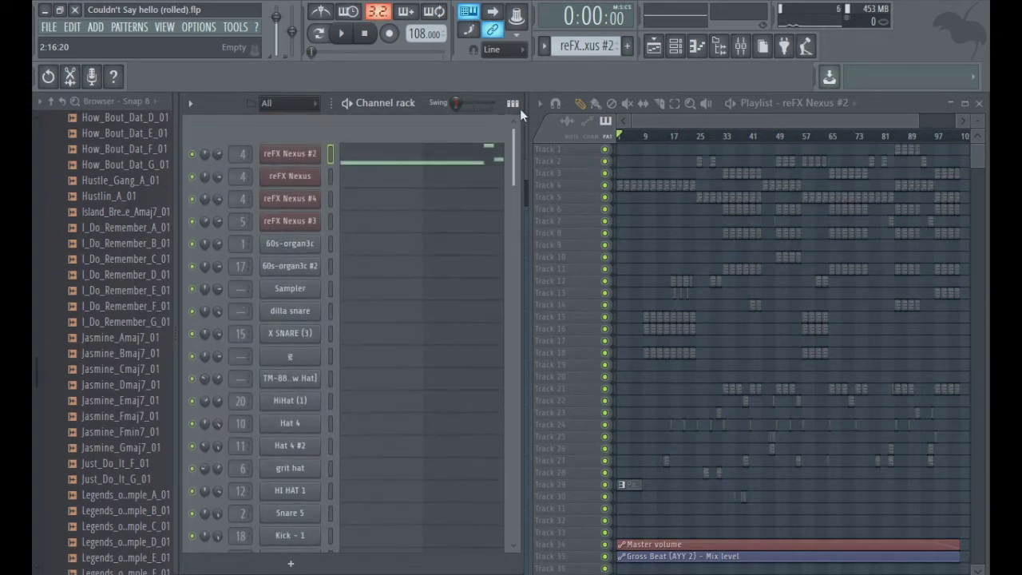
pyautogui.moveTo(520, 109); pyautogui.dragTo(328, 163)
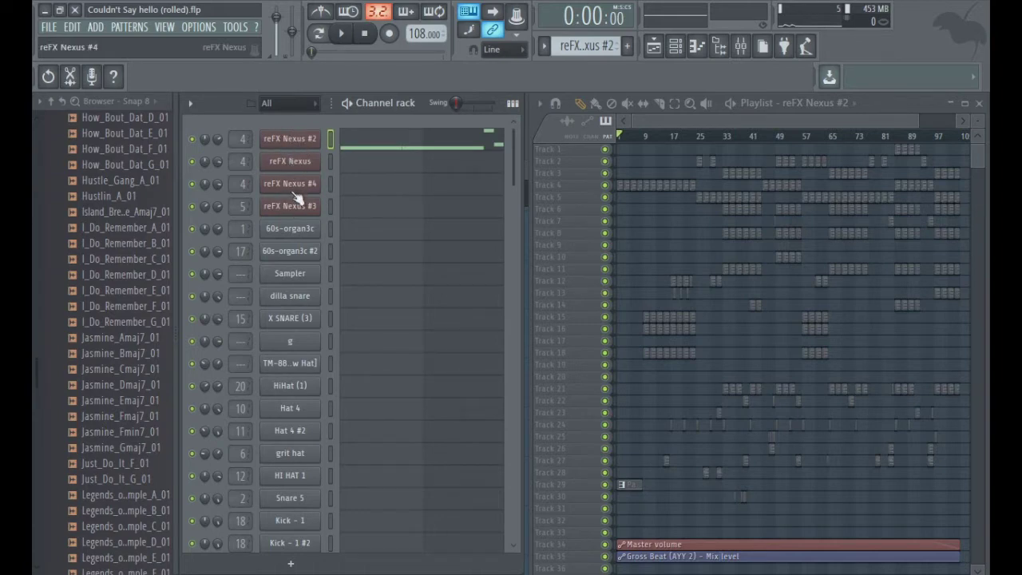
# - Browse the project's patterns from reFX Nexus #2 through HiHat (1) to review their notes, ending back on reFX Nexus #2
pyautogui.click(569, 46)
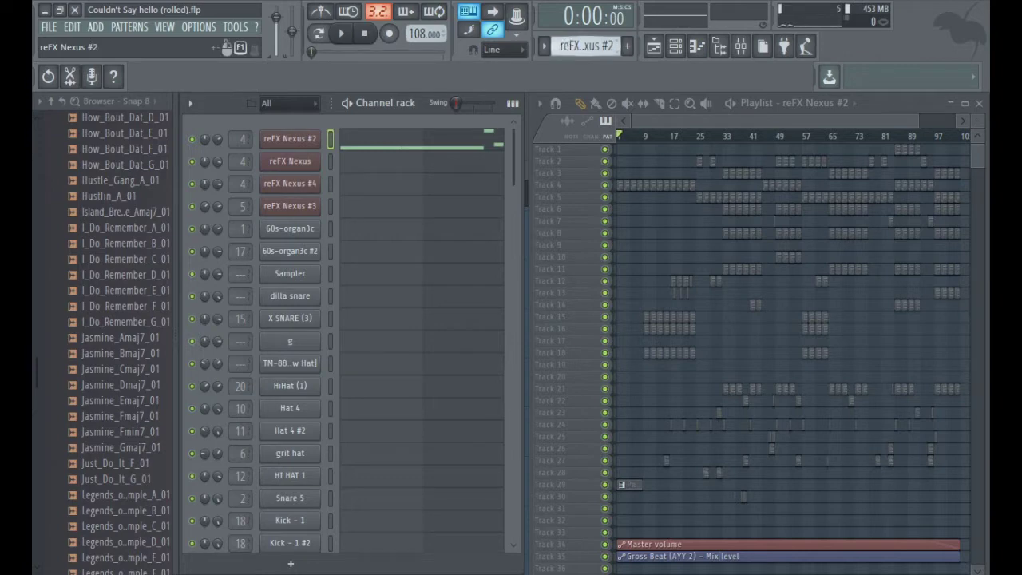
pyautogui.moveTo(570, 46); pyautogui.dragTo(570, 16)
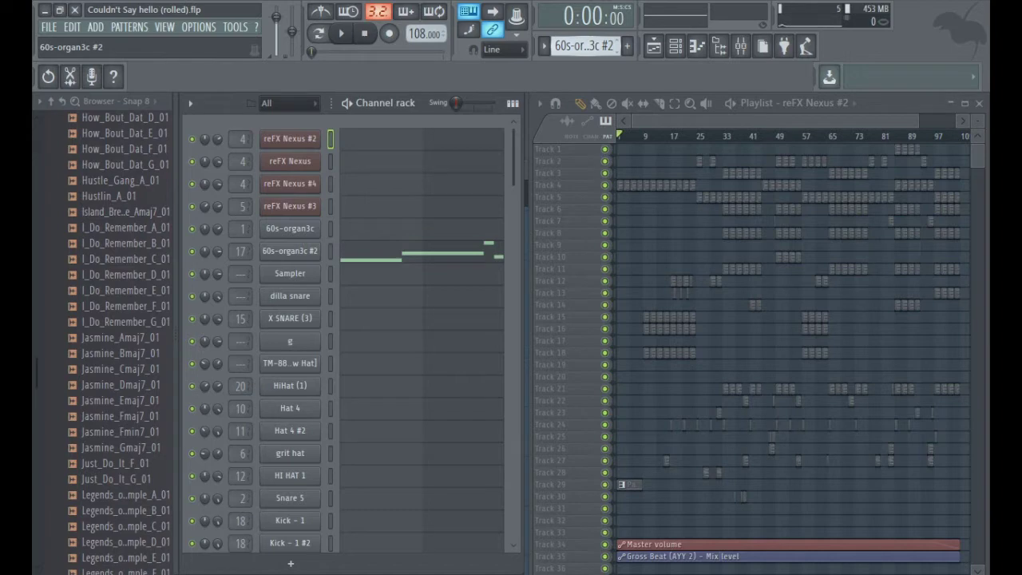
pyautogui.press('KP_Subtract')
pyautogui.press('KP_Subtract')
pyautogui.press('KP_Subtract')
pyautogui.press('KP_Subtract')
pyautogui.press('KP_Subtract')
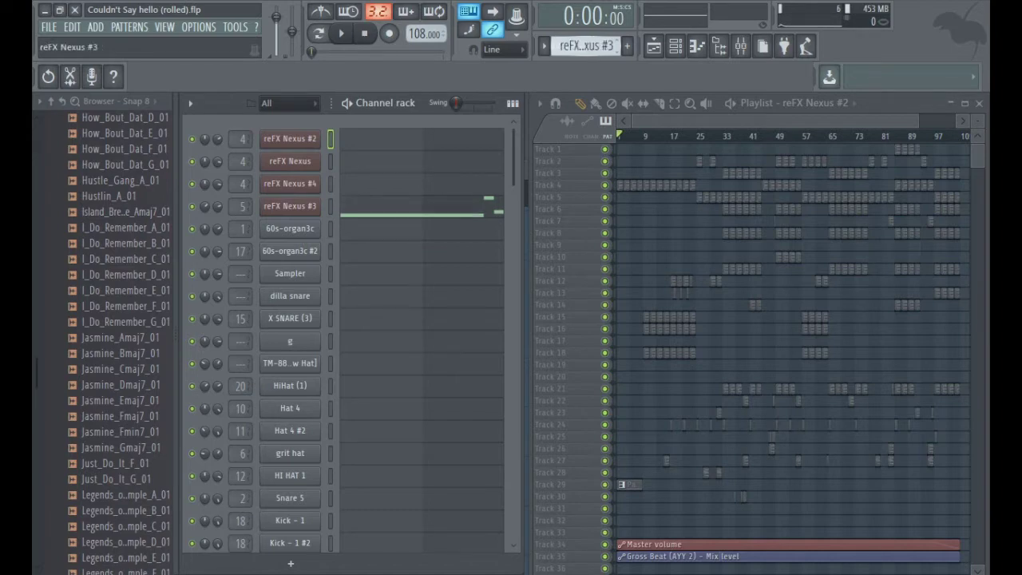
pyautogui.press('KP_Add')
pyautogui.press('KP_Add')
pyautogui.press('KP_Add')
pyautogui.press('KP_Add')
pyautogui.press('KP_Add')
pyautogui.press('KP_Add')
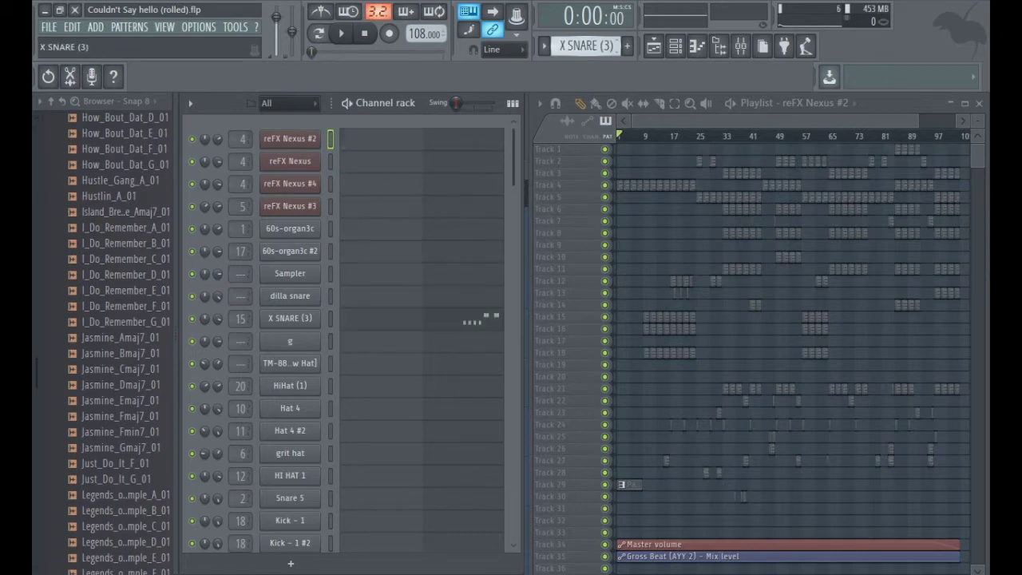
pyautogui.press('KP_Add')
pyautogui.press('KP_Subtract')
pyautogui.press('KP_Subtract')
pyautogui.press('KP_Subtract')
pyautogui.press('KP_Subtract')
pyautogui.press('KP_Add')
pyautogui.press('KP_Add')
pyautogui.press('KP_Add')
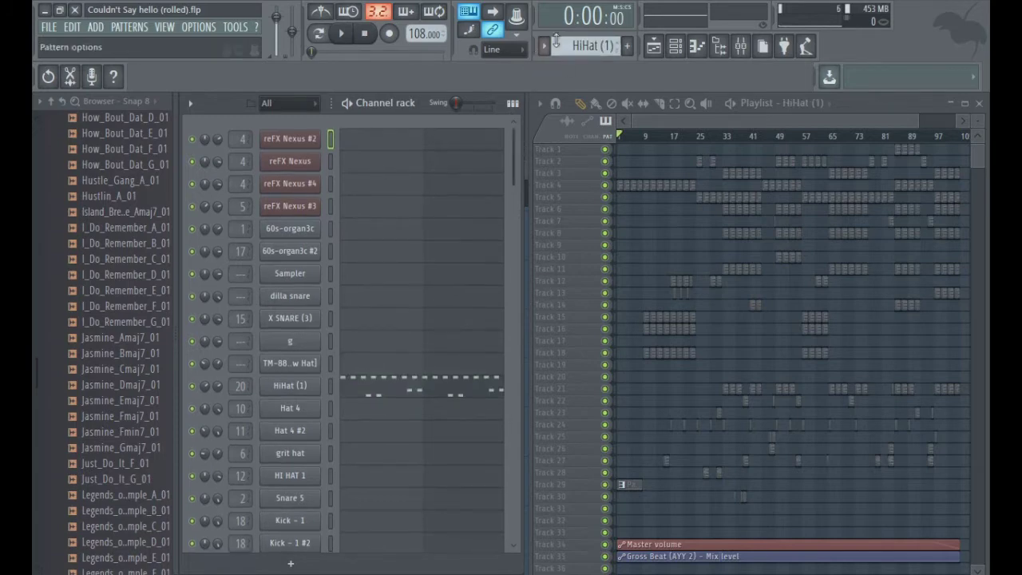
pyautogui.scroll(5, 593, 40)
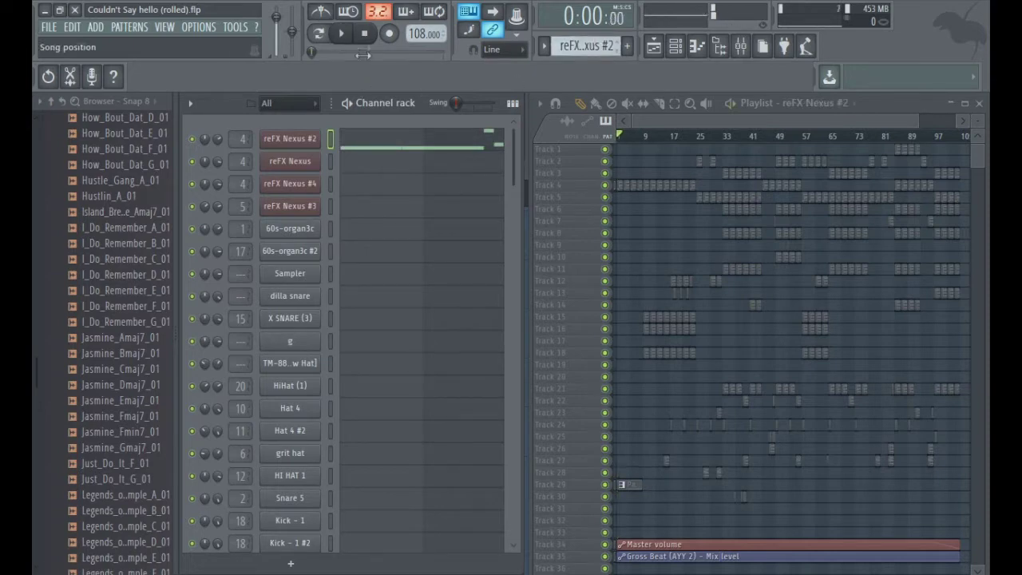
# - Play the reFX Nexus patterns and the 60s-organ3c pattern in turn to hear each melody layer, ending with playback stopped
pyautogui.click(341, 33)
pyautogui.press('space')
pyautogui.click(341, 33)
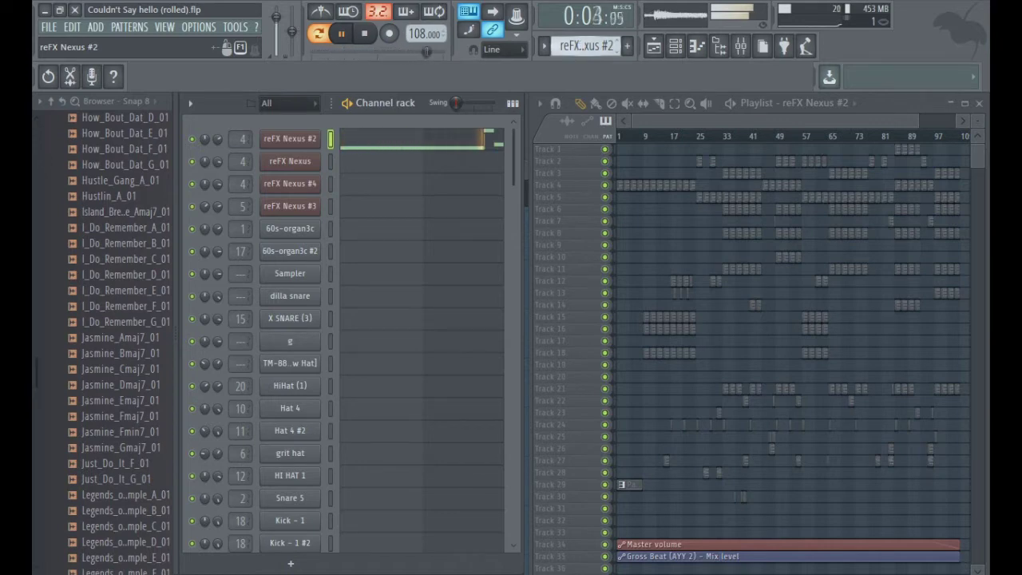
pyautogui.scroll(1, 581, 46)
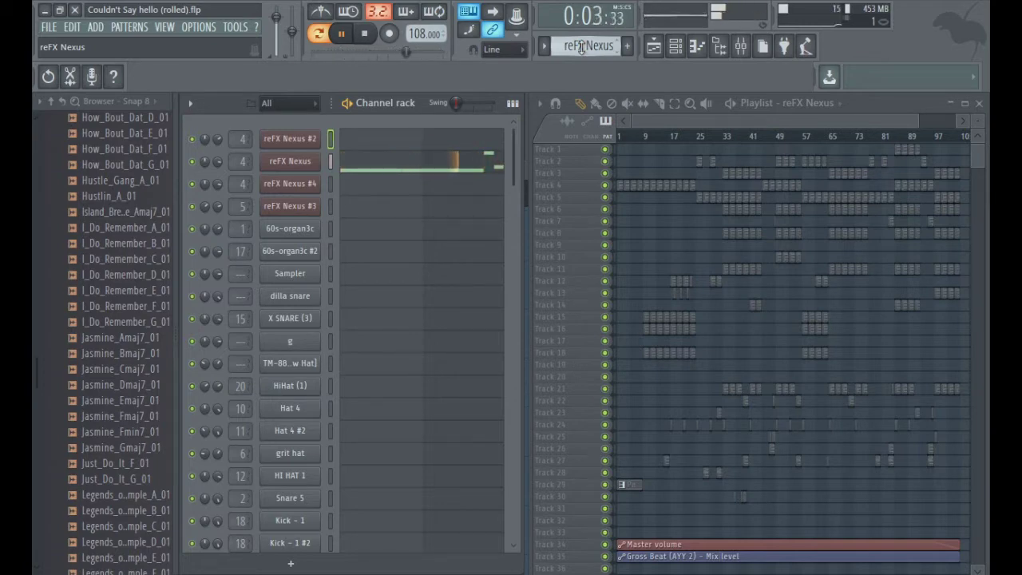
pyautogui.moveTo(582, 48); pyautogui.dragTo(582, 37)
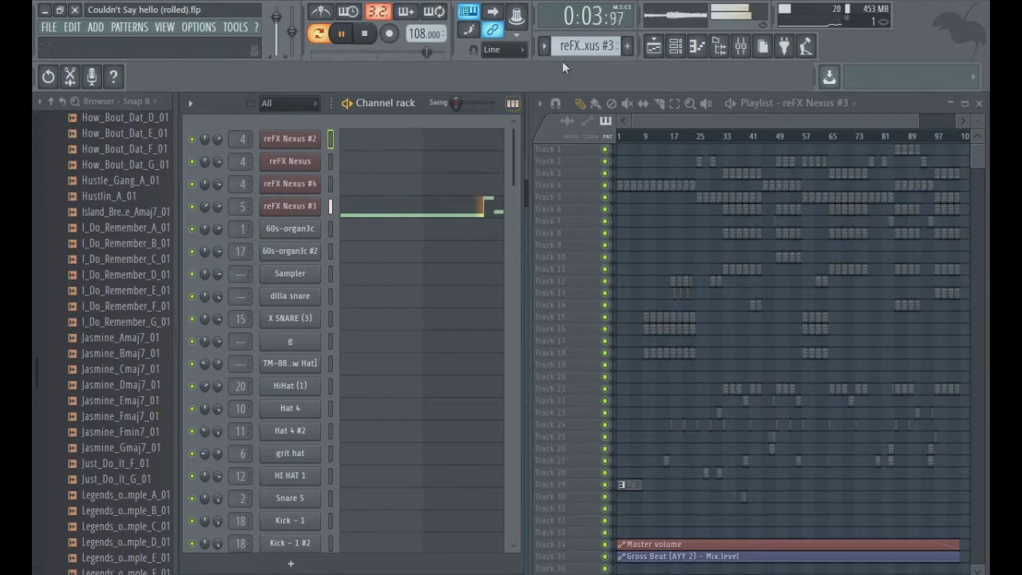
pyautogui.scroll(-1, 583, 45)
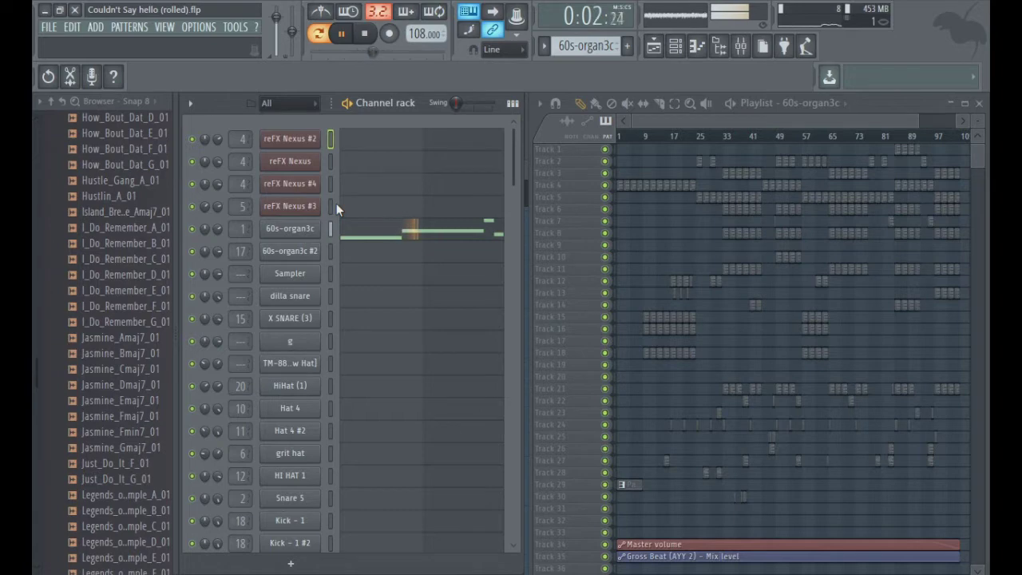
pyautogui.press('space')
# - Select the 60s-organ3c #2 pattern and play it twice from the start, stopping playback after each listen
pyautogui.scroll(-1, 567, 48)
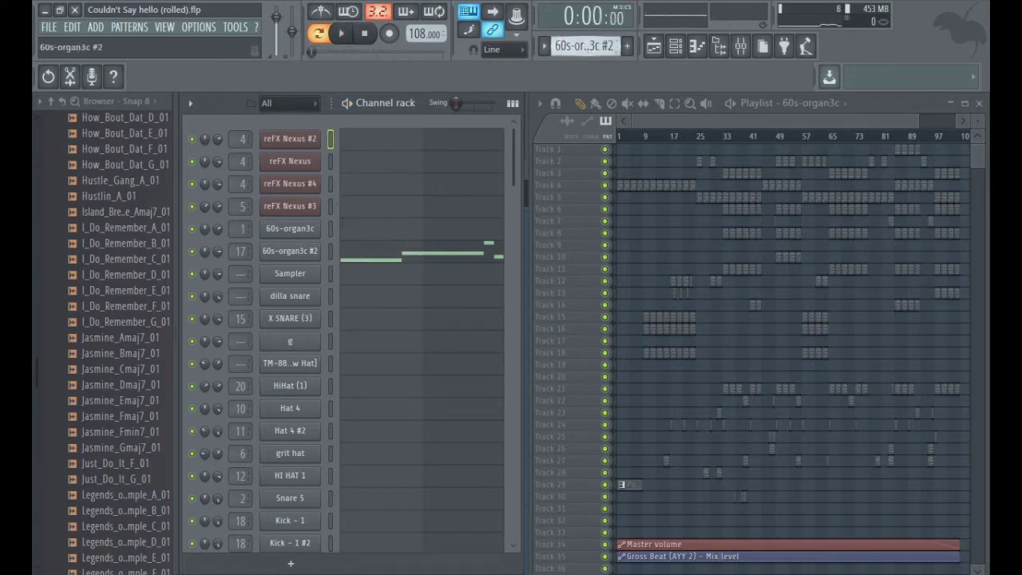
pyautogui.press('space')
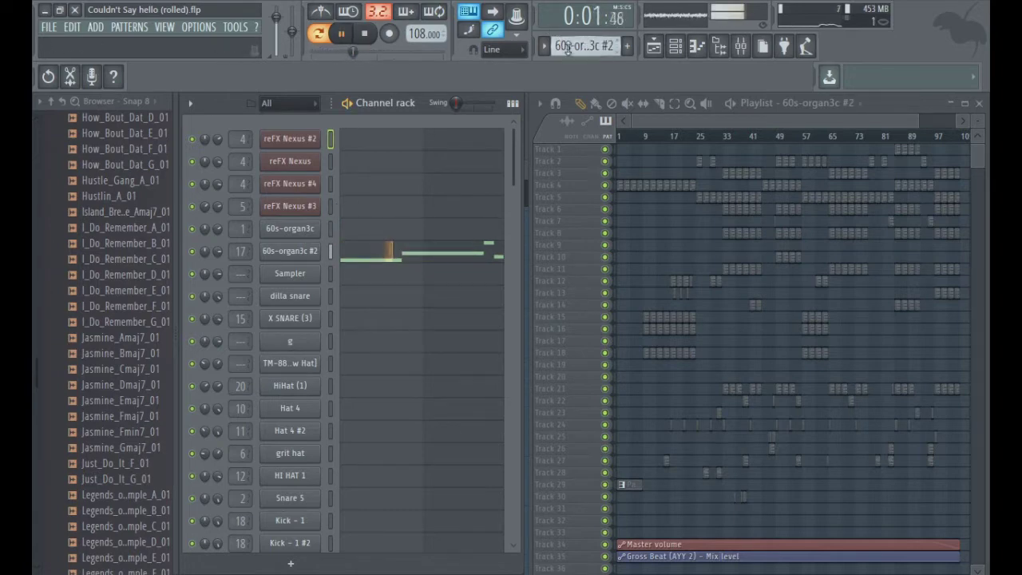
pyautogui.press('space')
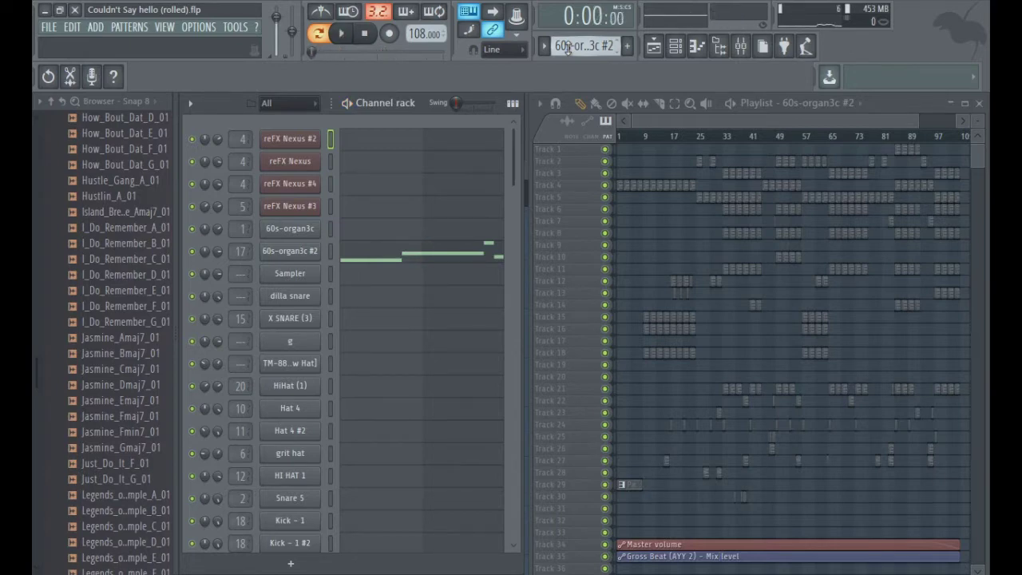
pyautogui.press('space')
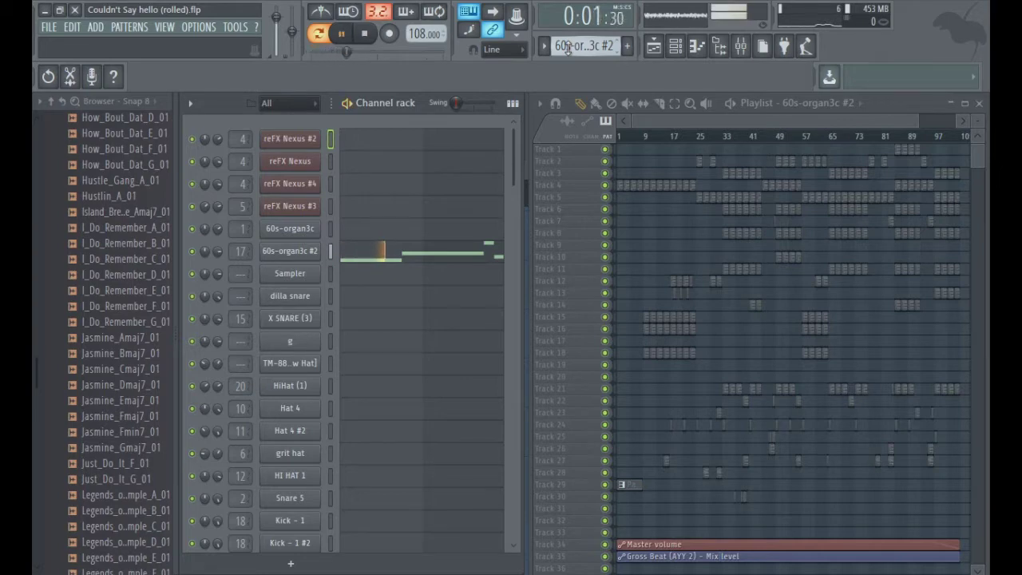
pyautogui.press('space')
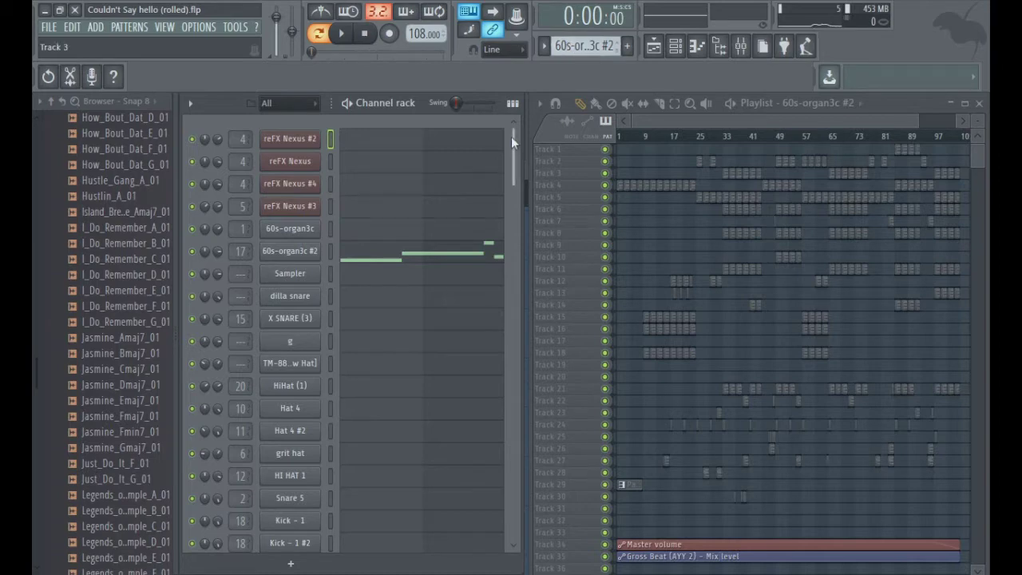
# - Play the dilla snare, X SNARE (3) and g patterns one after another to hear the snare layers
pyautogui.moveTo(515, 147); pyautogui.dragTo(515, 149)
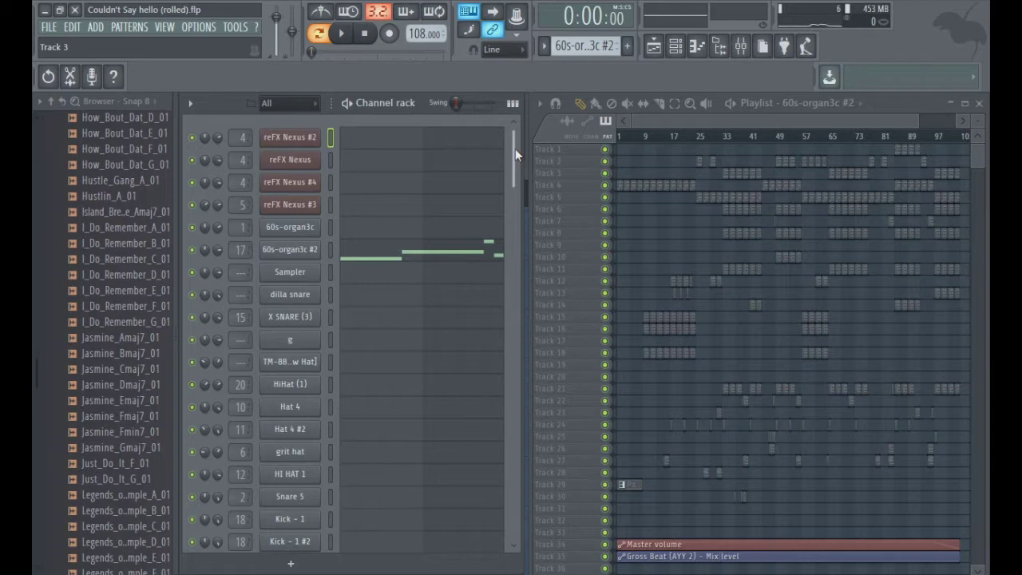
pyautogui.moveTo(515, 148); pyautogui.dragTo(515, 185)
pyautogui.moveTo(589, 45); pyautogui.dragTo(589, 62)
pyautogui.press('space')
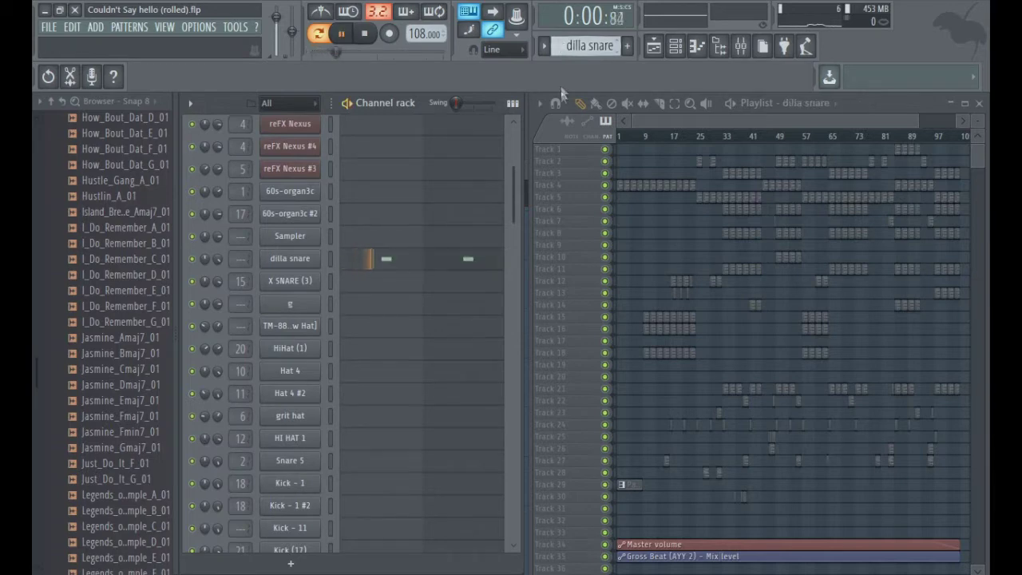
pyautogui.moveTo(515, 210); pyautogui.dragTo(514, 239)
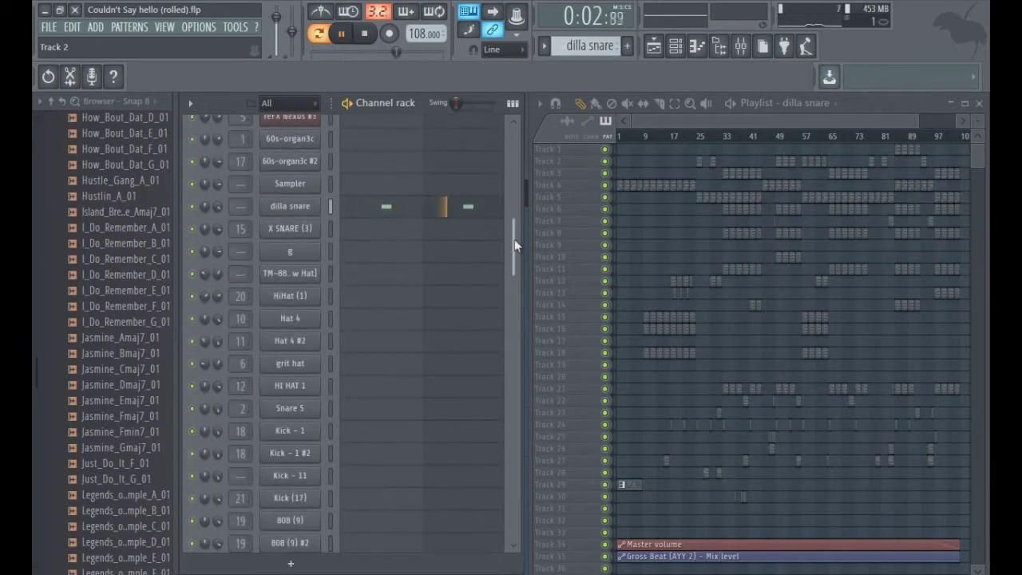
pyautogui.scroll(1, 582, 48)
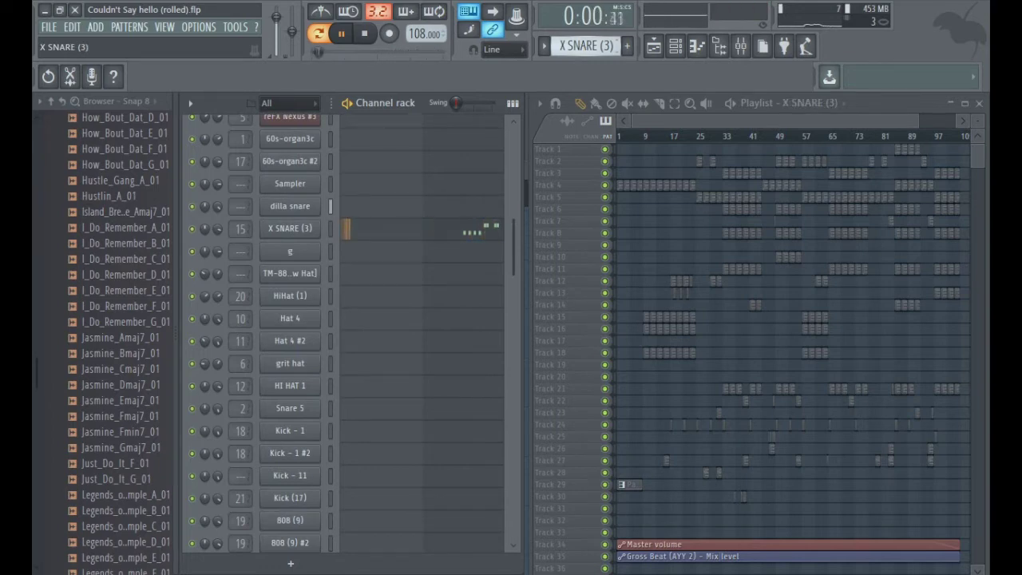
pyautogui.scroll(1, 581, 46)
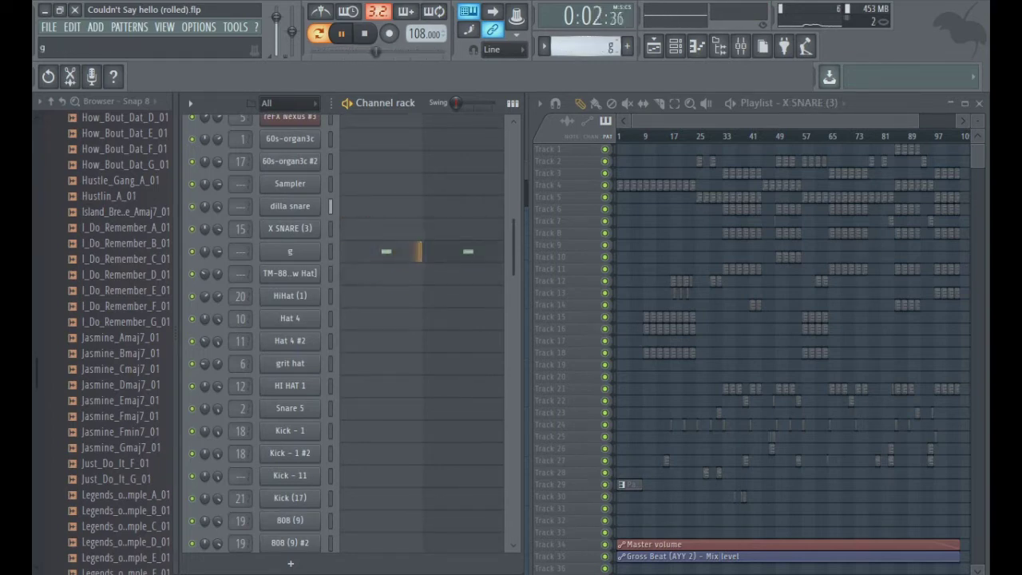
# - Listen to the HiHat (1), Hat 4 and Hat 4 #2 patterns in turn, leaving Hat 4 #2 selected
pyautogui.scroll(1, 582, 47)
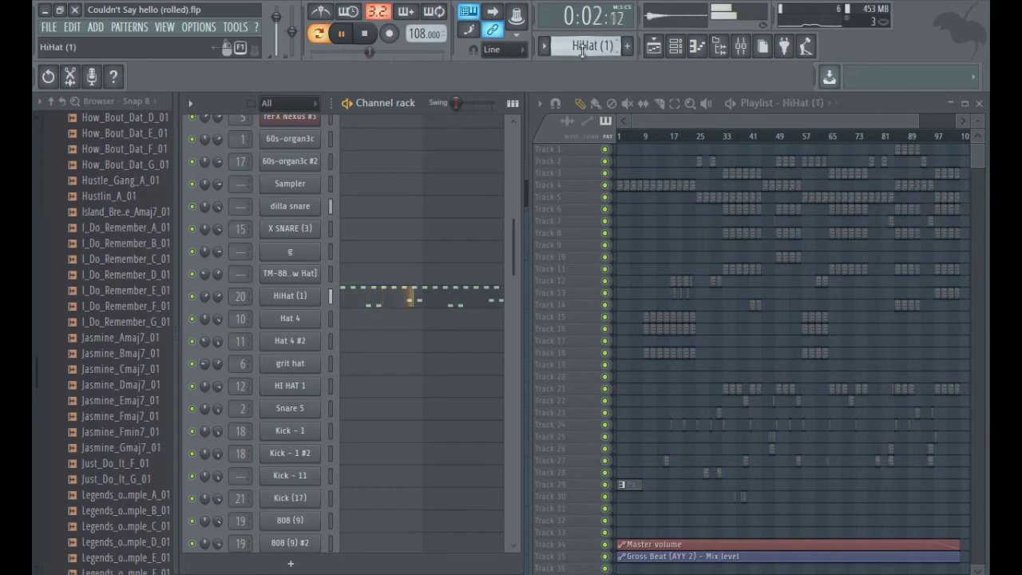
pyautogui.scroll(-1, 513, 274)
pyautogui.scroll(-2, 513, 274)
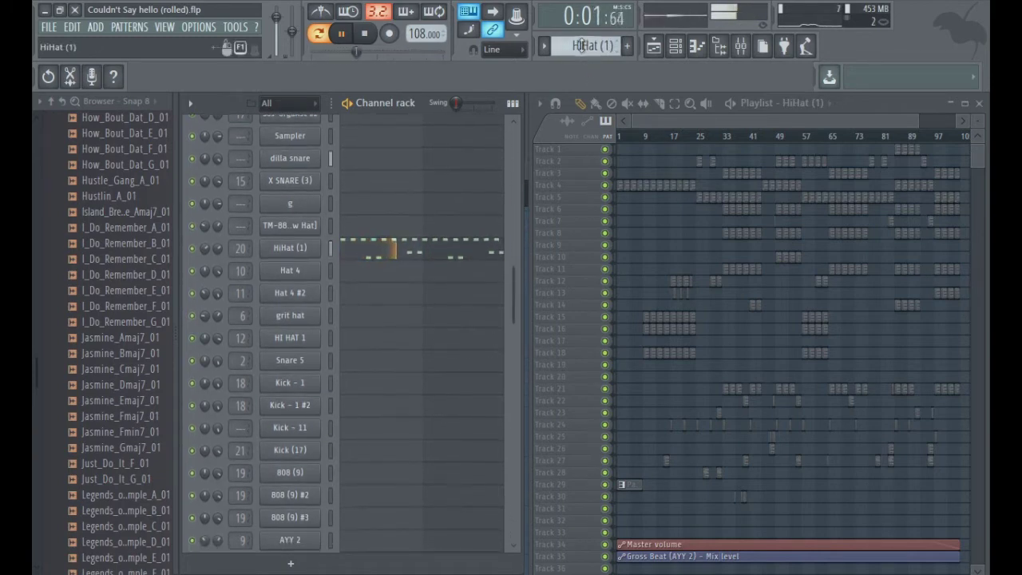
pyautogui.scroll(1, 592, 47)
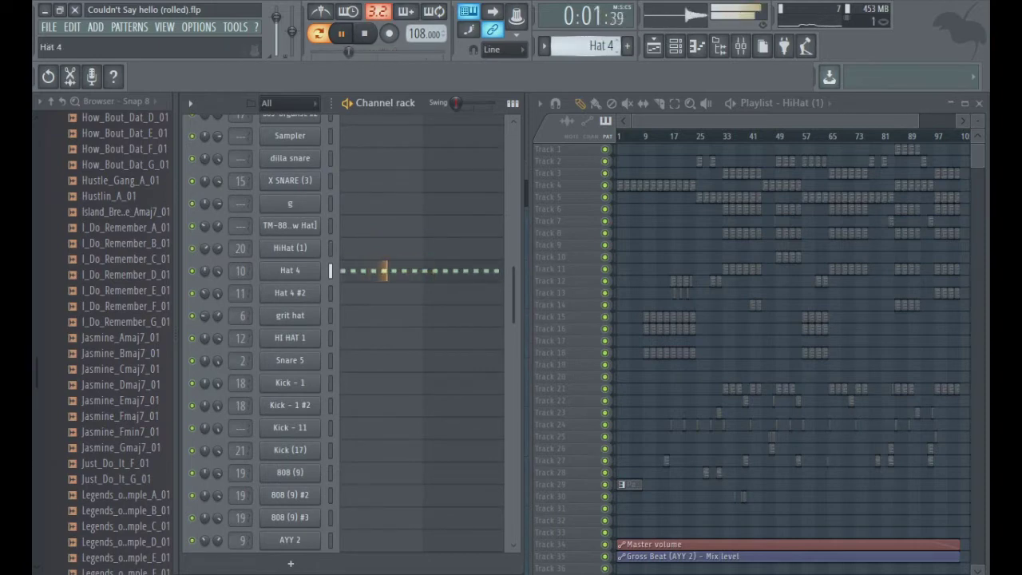
pyautogui.scroll(2, 593, 46)
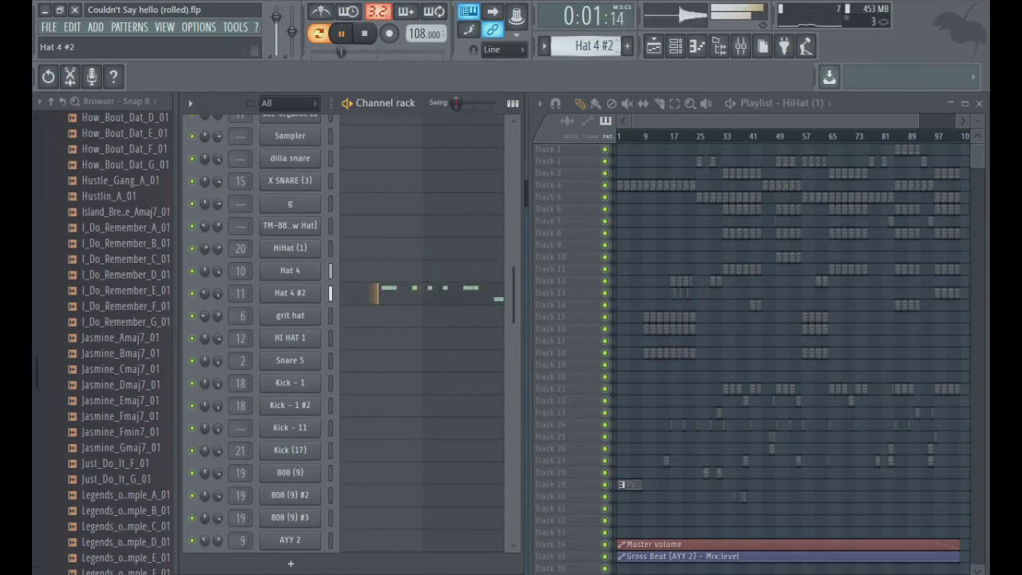
pyautogui.scroll(-1, 592, 47)
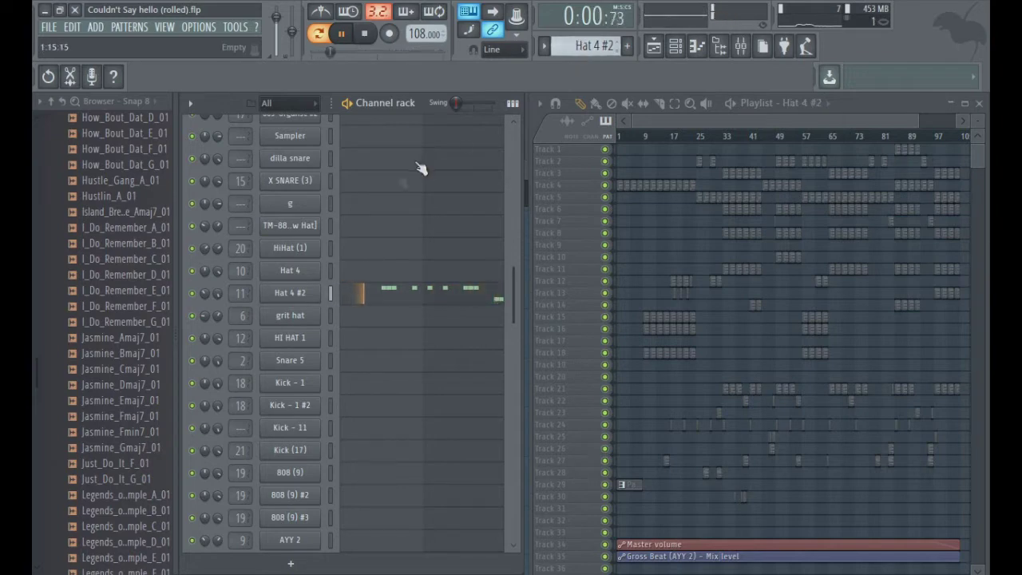
# - Show the mixer and open the Fruity parametric EQ 2 and Fruity Reeverb 2 windows of the X FX (2) track
pyautogui.click(740, 48)
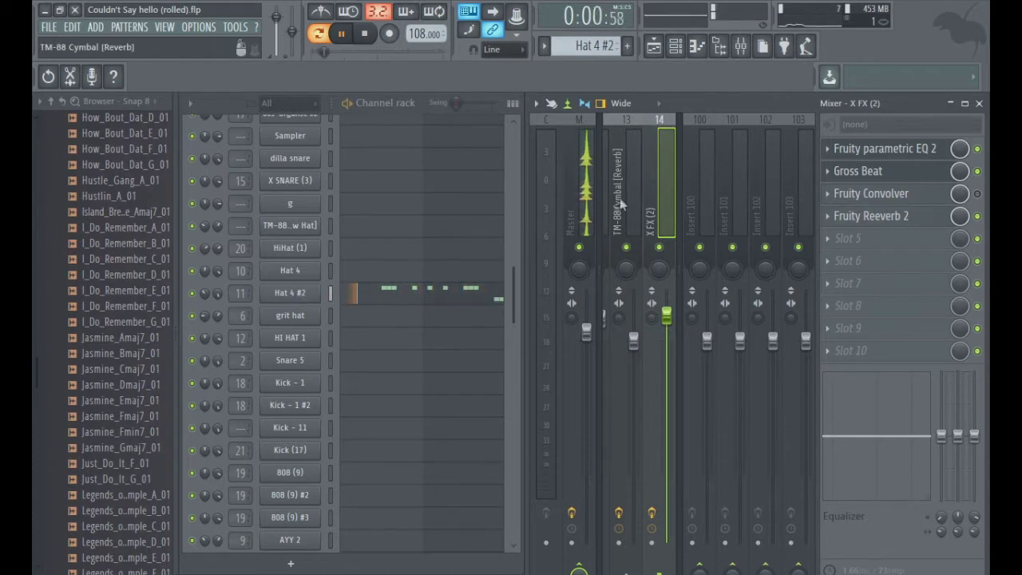
pyautogui.click(885, 223)
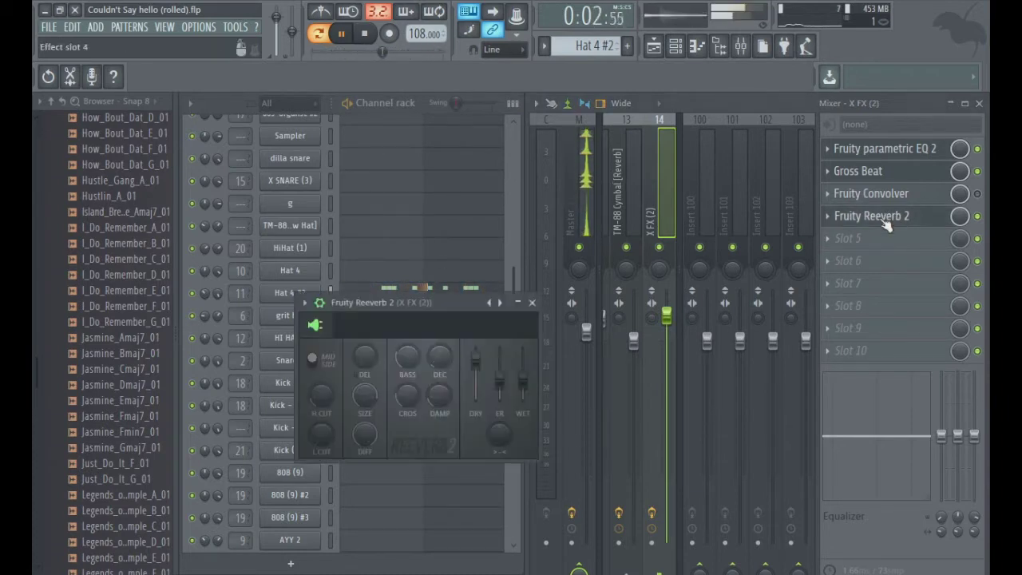
pyautogui.click(885, 223)
pyautogui.click(885, 223)
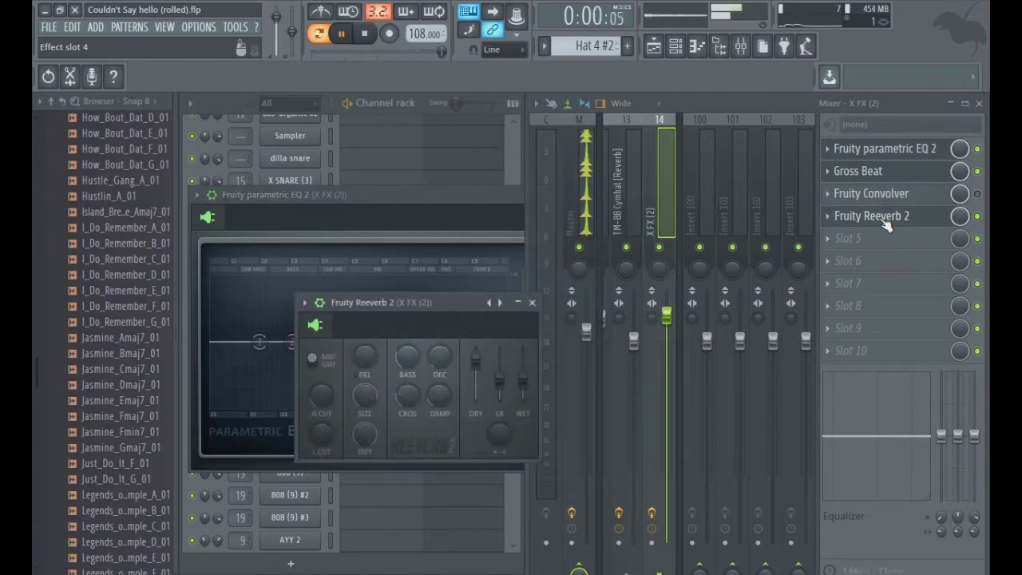
pyautogui.click(884, 223)
pyautogui.click(884, 223)
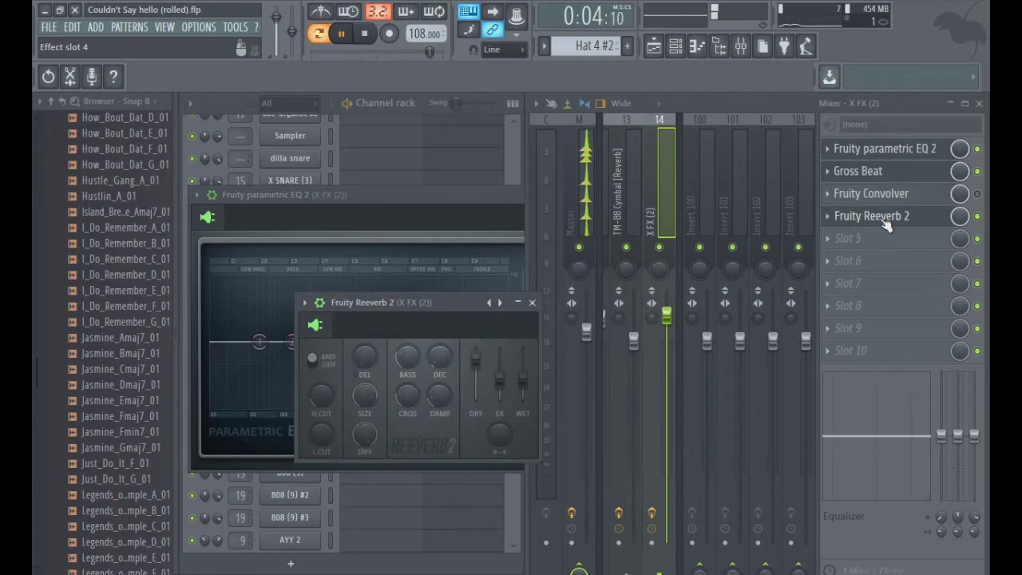
pyautogui.click(884, 223)
pyautogui.click(884, 223)
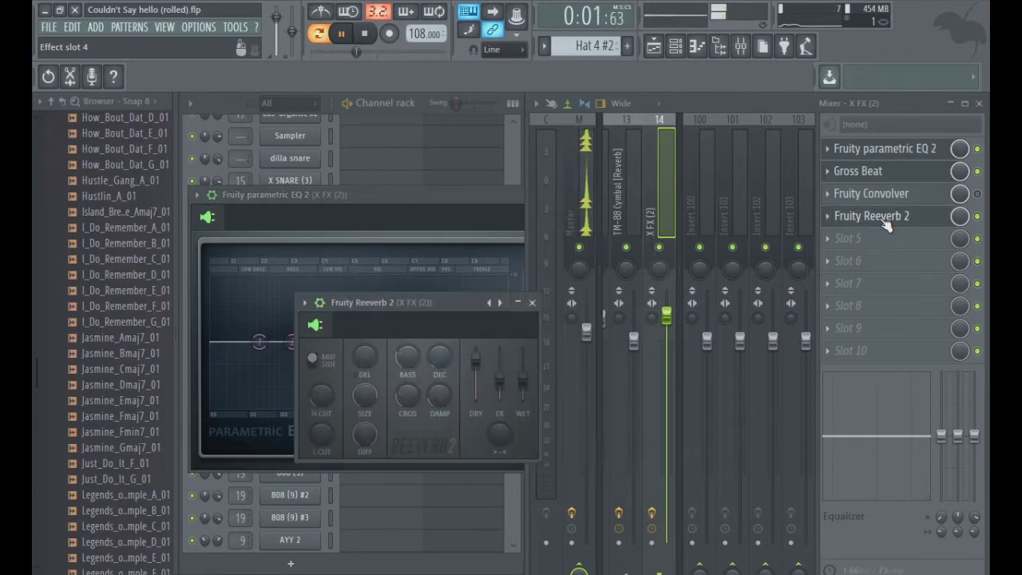
# - Open and close the Gross Beat window of the X FX (2) track, and bring the channel rack forward
pyautogui.click(880, 177)
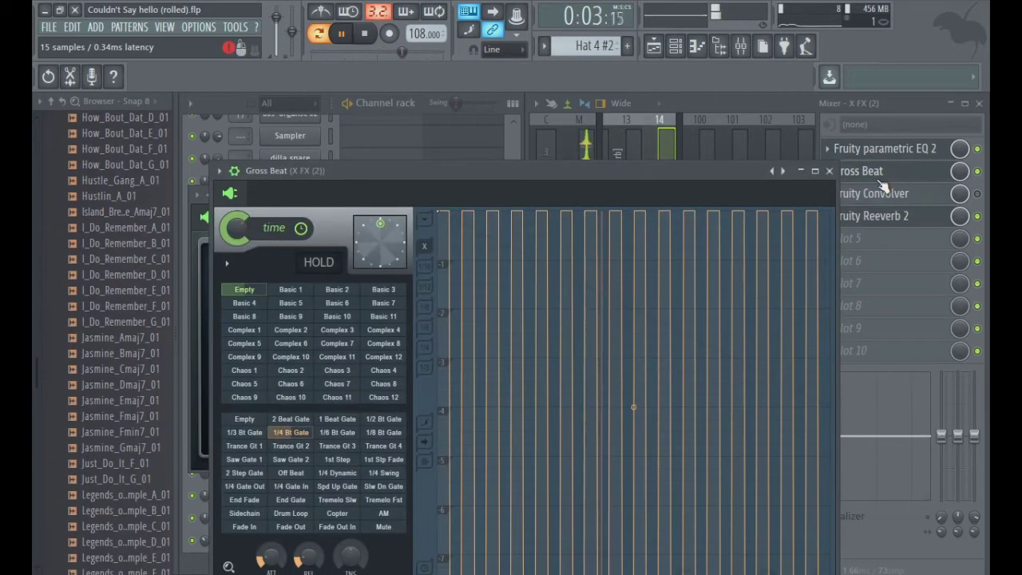
pyautogui.click(881, 179)
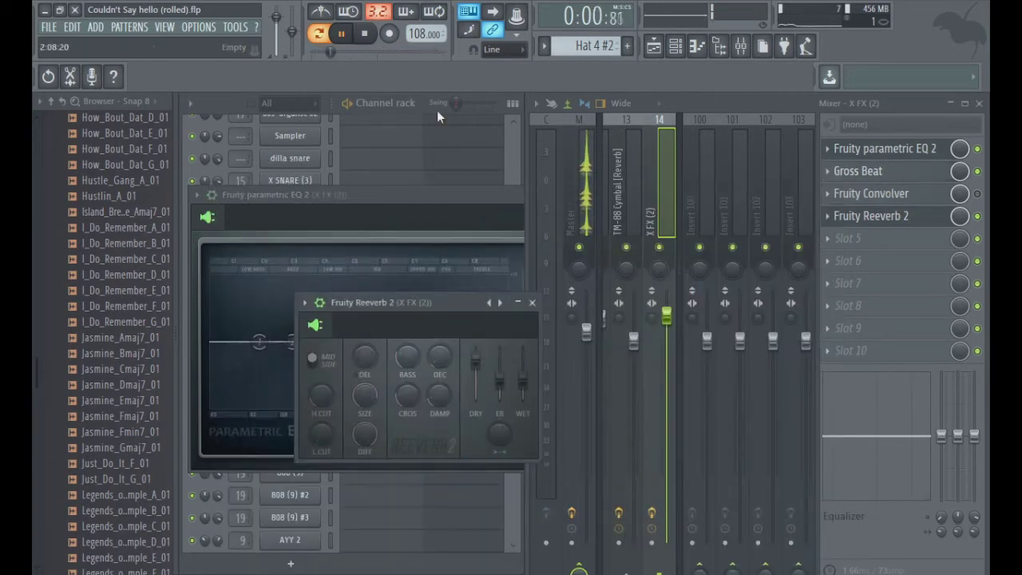
pyautogui.click(222, 106)
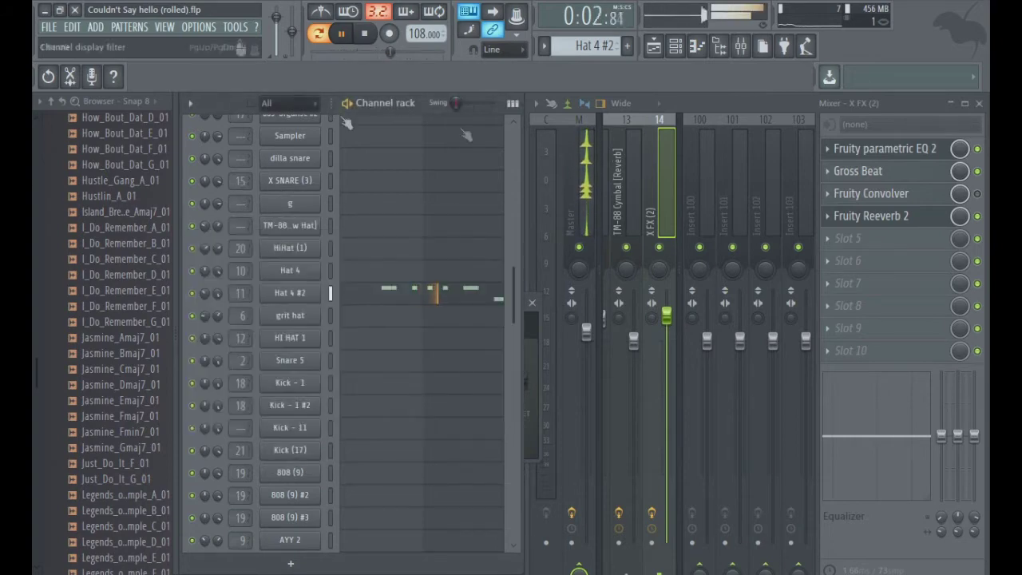
# - Play the grit hat pattern and move on through the patterns to listen to Snare 5
pyautogui.scroll(-1, 594, 46)
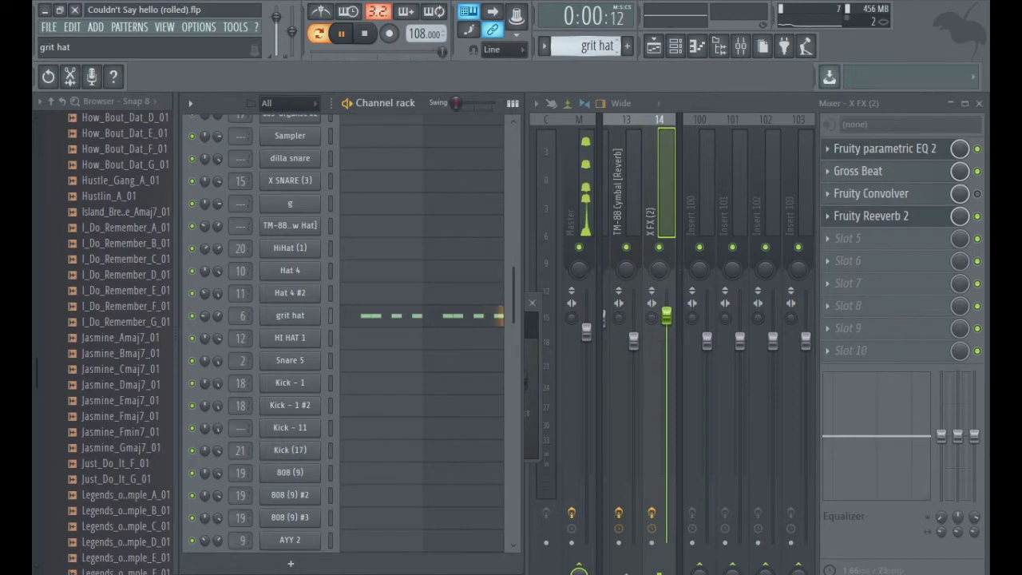
pyautogui.click(679, 153)
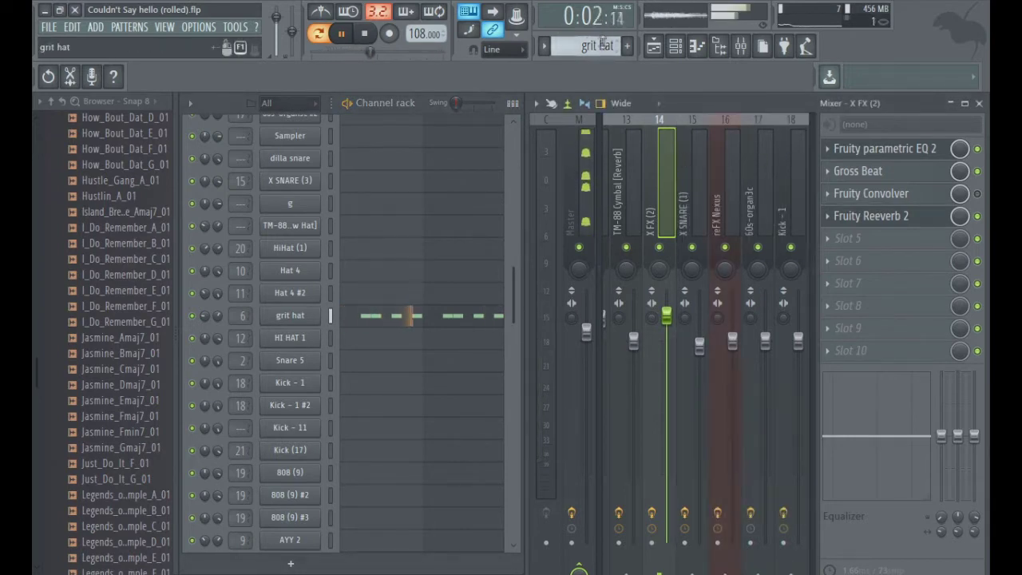
pyautogui.scroll(-1, 614, 46)
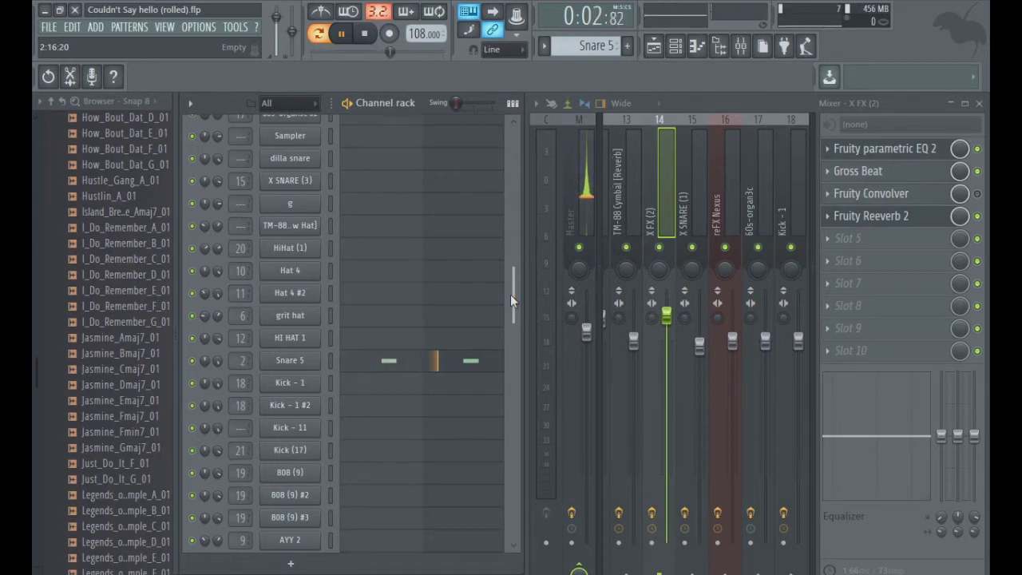
# - Play the Kick - 1 pattern with its row in view, checking the pattern list without switching patterns
pyautogui.scroll(-2, 510, 294)
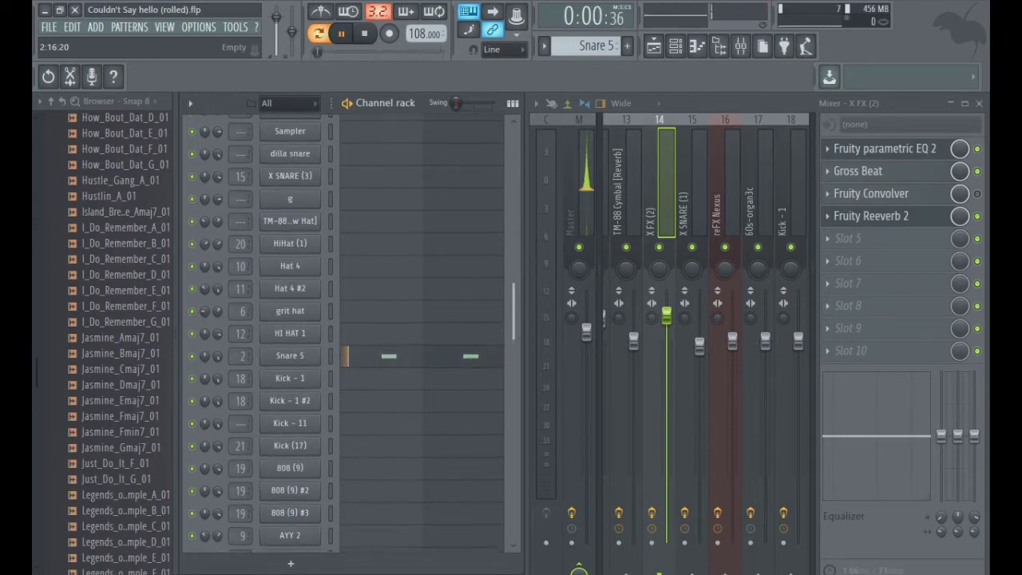
pyautogui.scroll(-2, 596, 46)
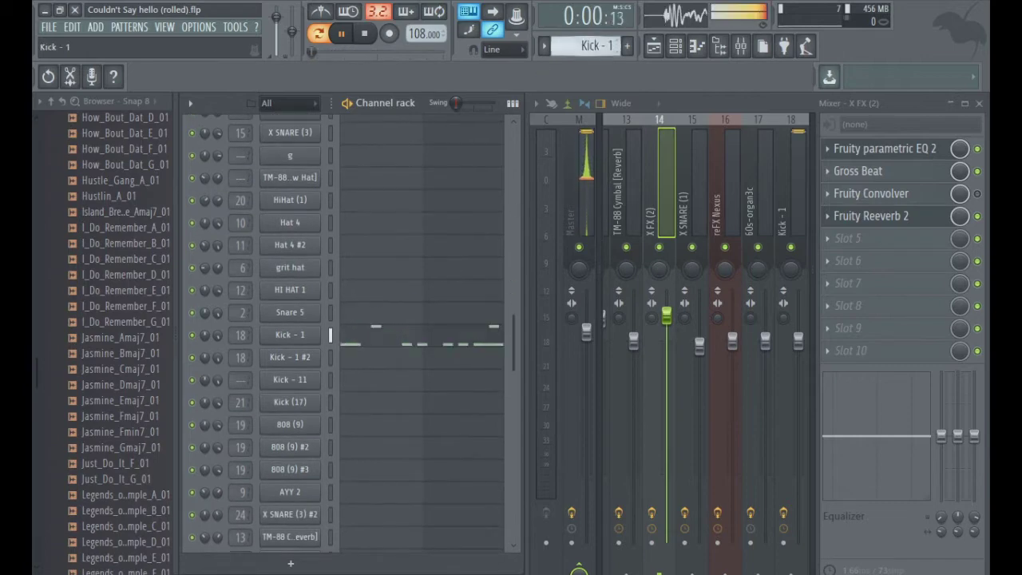
pyautogui.scroll(1, 595, 46)
pyautogui.click(572, 48)
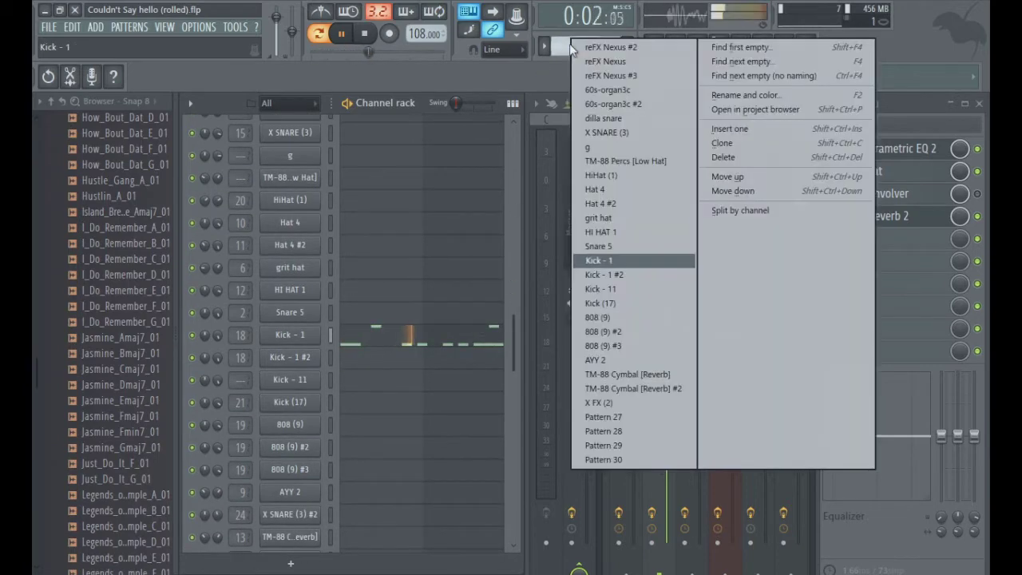
pyautogui.click(512, 151)
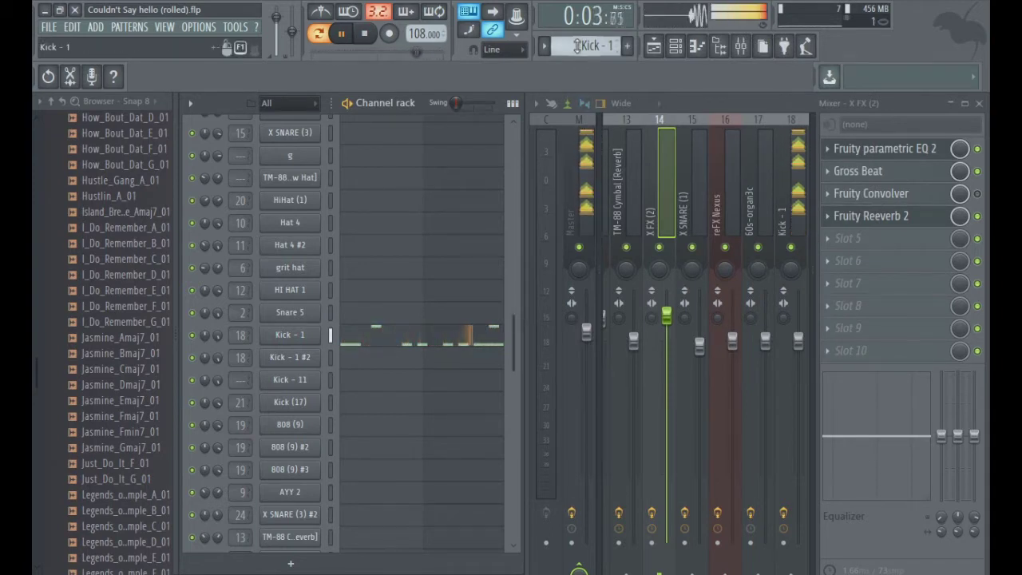
# - Listen to the Kick - 1 #2 pattern and the Kick - 11 pattern to hear the layered kicks
pyautogui.scroll(-1, 577, 46)
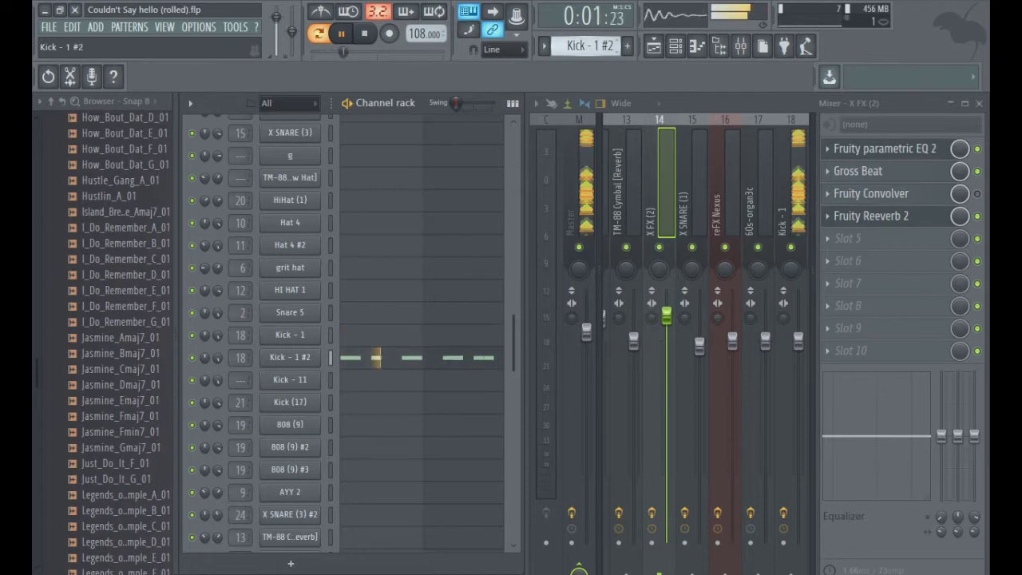
pyautogui.rightClick(577, 46)
pyautogui.click(523, 158)
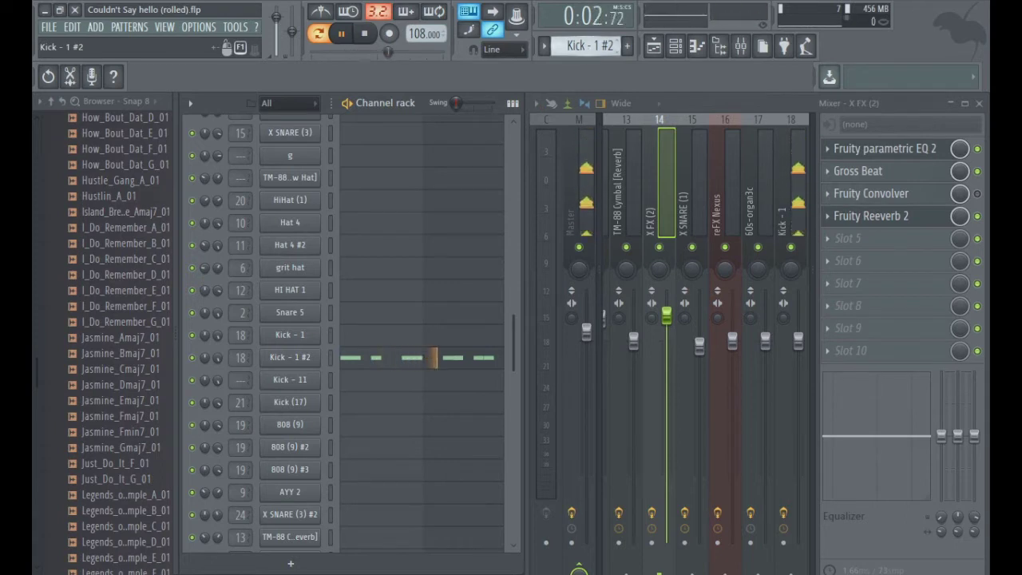
pyautogui.scroll(-1, 586, 51)
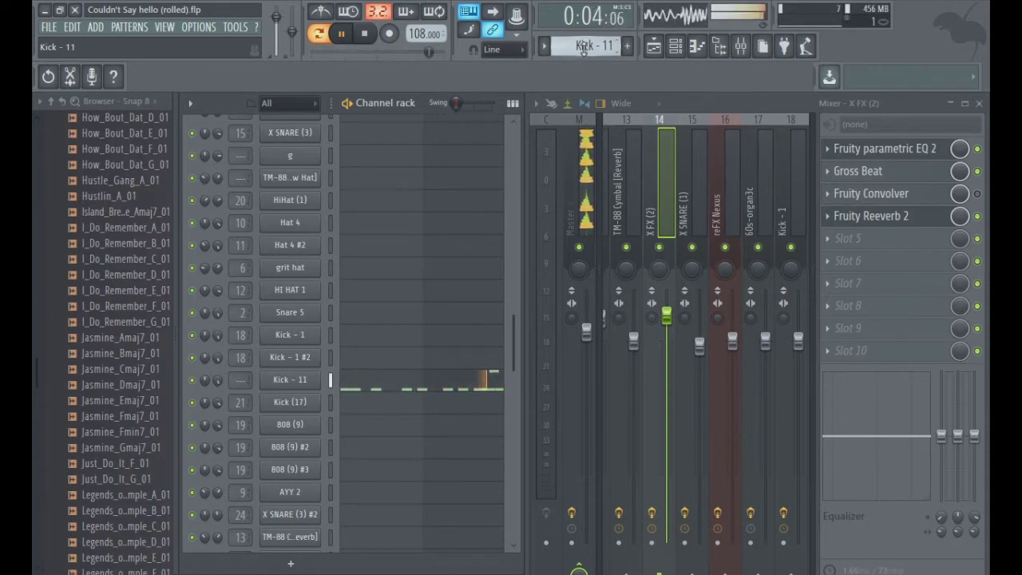
# - Play the Kick (17) pattern, show its sampler settings, and return to the channel rack
pyautogui.scroll(-1, 583, 49)
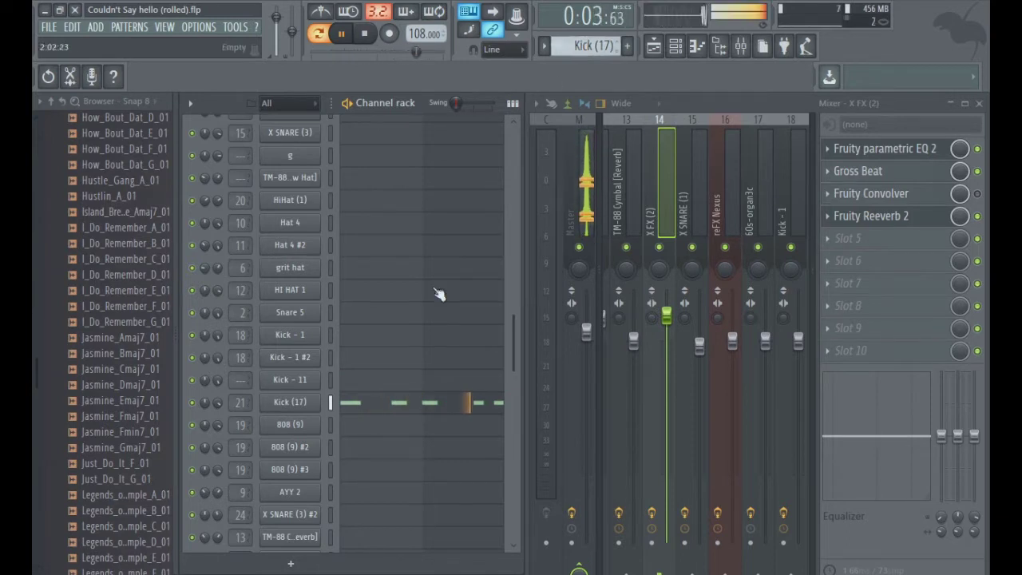
pyautogui.click(288, 403)
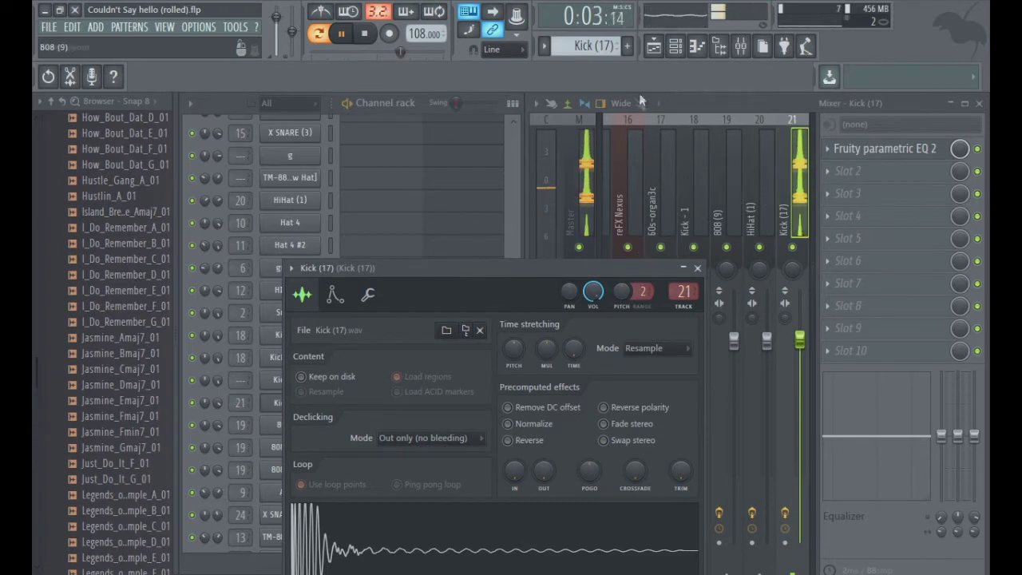
pyautogui.click(221, 103)
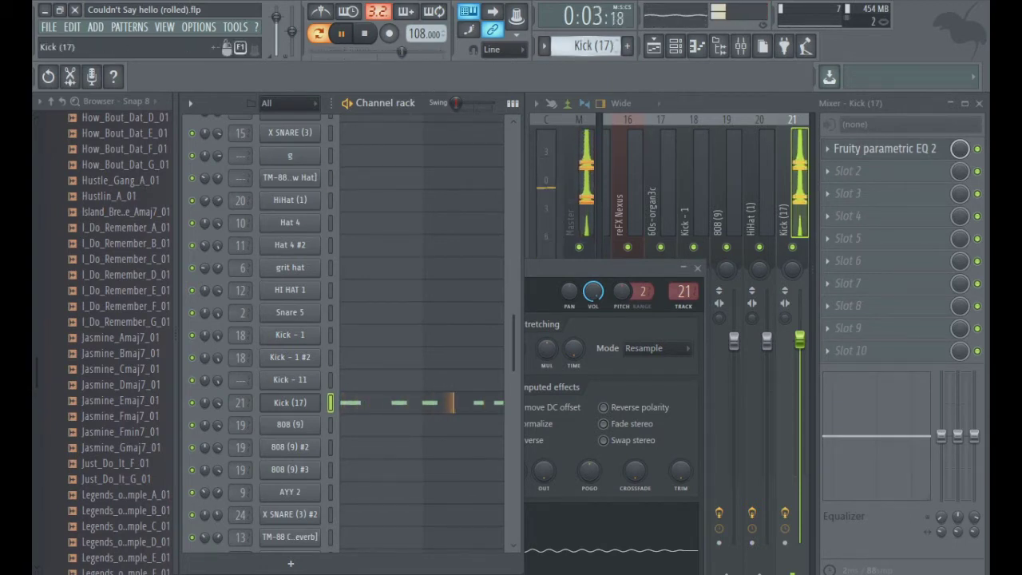
# - Play the 808 (9) and 808 (9) #2 patterns and open the Fruity parametric EQ 2 on the 808 (9) mixer track
pyautogui.scroll(1, 593, 45)
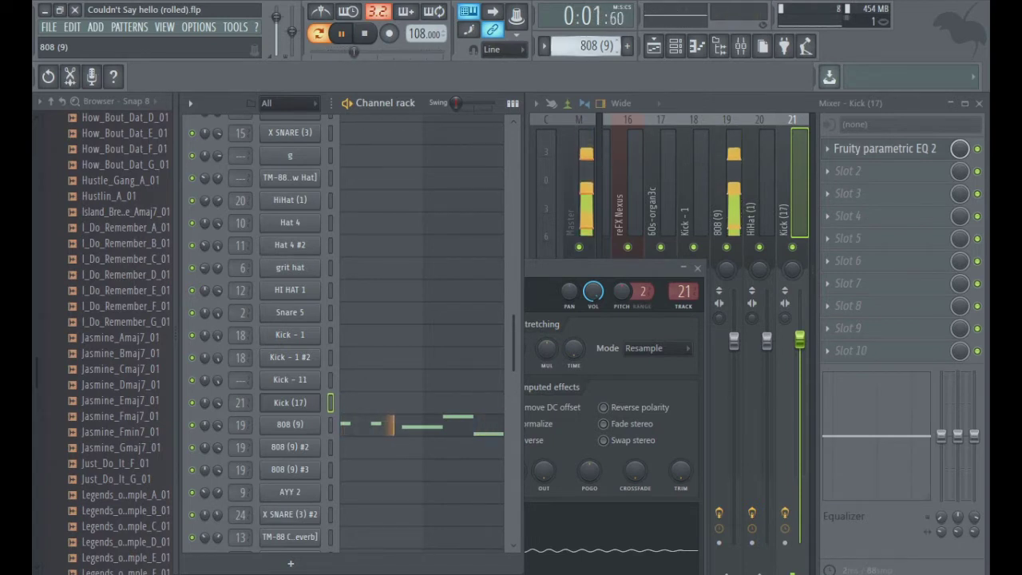
pyautogui.scroll(-1, 585, 48)
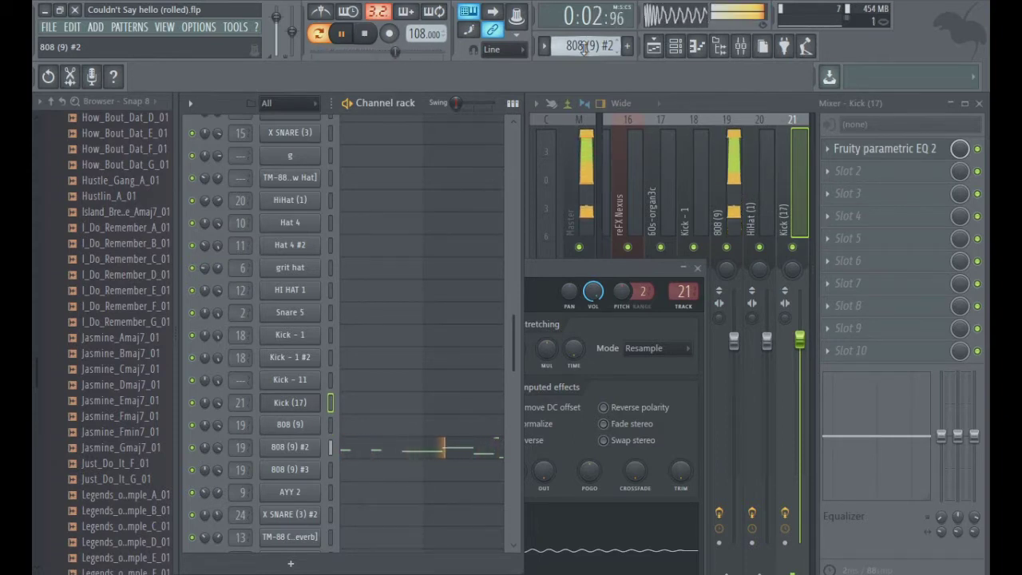
pyautogui.click(290, 449)
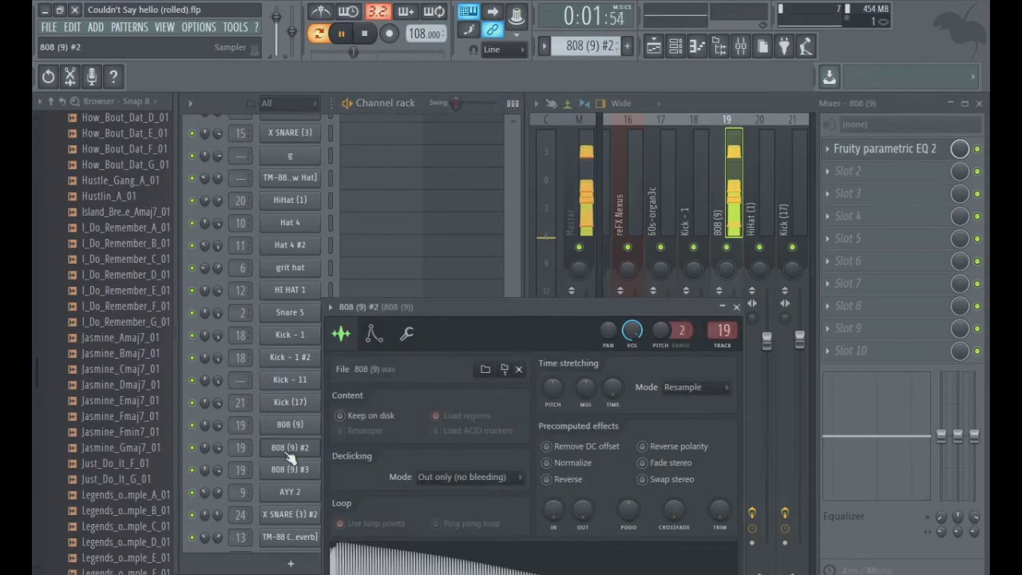
pyautogui.click(707, 97)
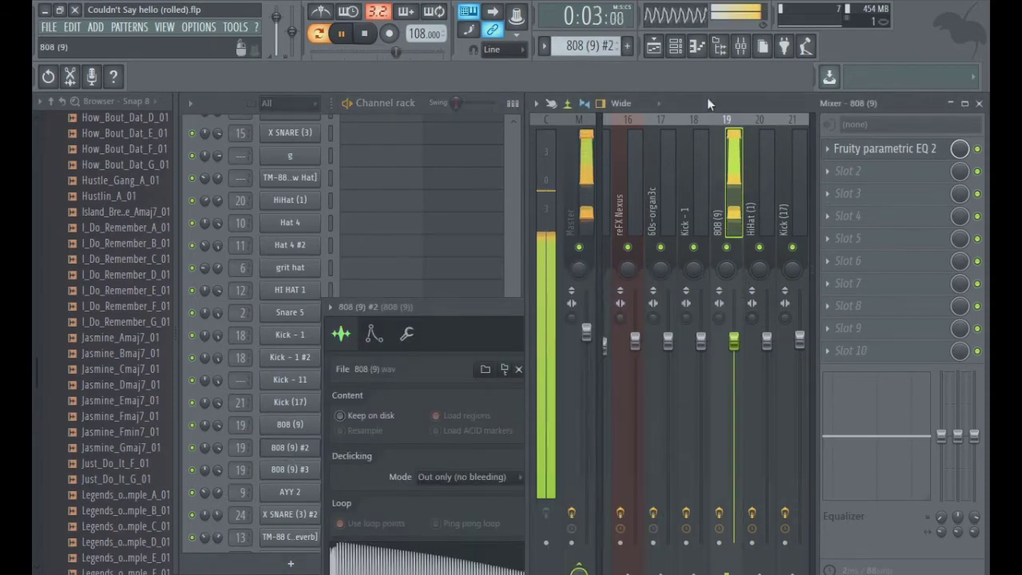
pyautogui.click(855, 150)
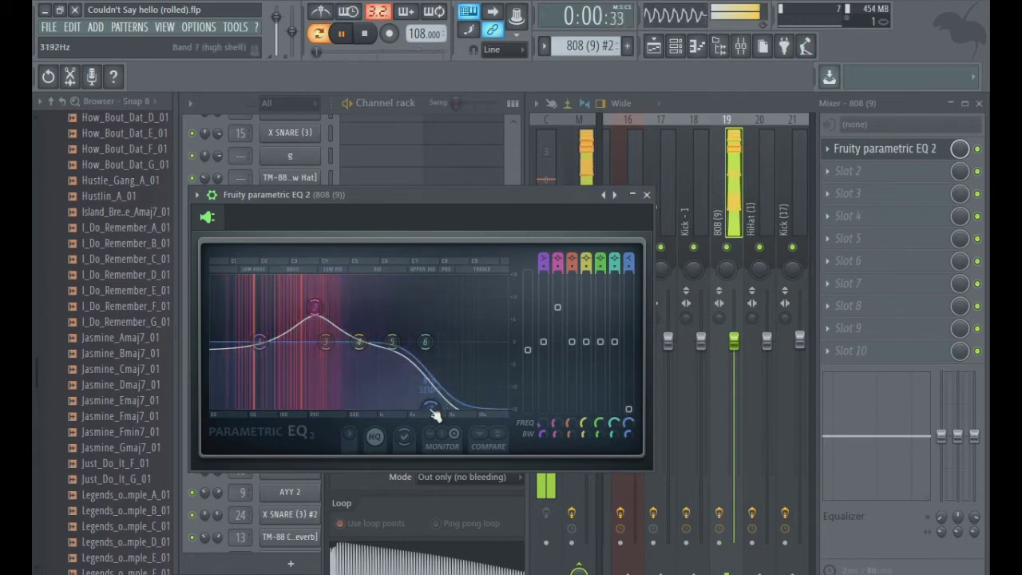
# - Compare the 808 with and without its high cut by moving EQ band 7 up to flat and lowering it again
pyautogui.moveTo(433, 411); pyautogui.dragTo(513, 348)
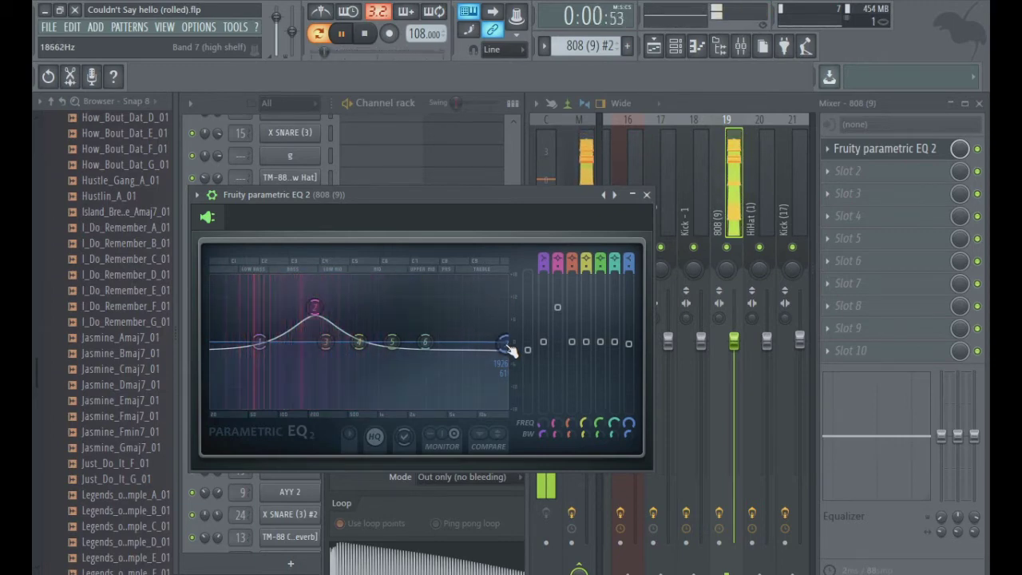
pyautogui.moveTo(506, 345); pyautogui.dragTo(421, 403)
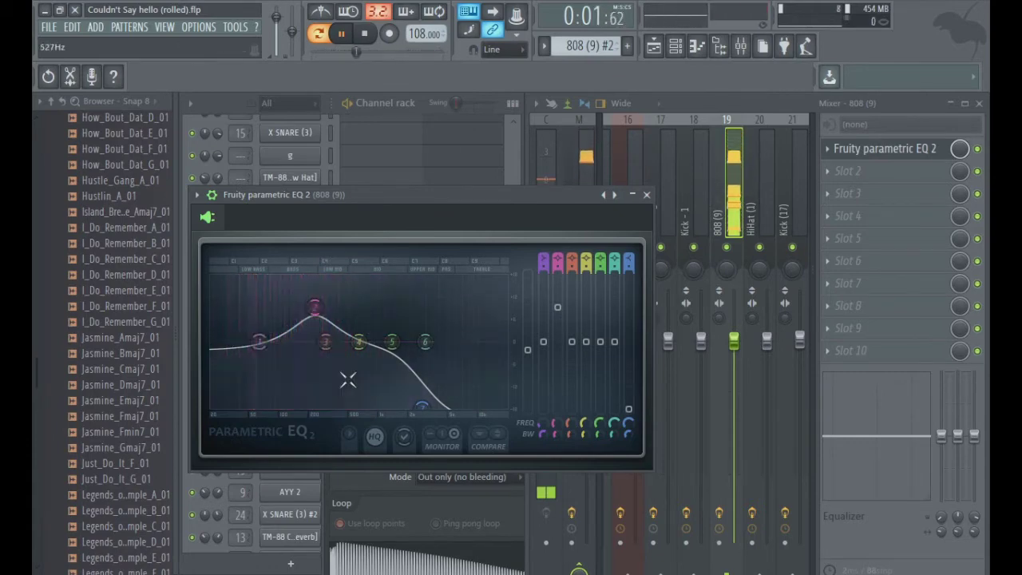
# - Bring the channel rack forward and listen to the grit hat pattern with its row in view
pyautogui.click(213, 99)
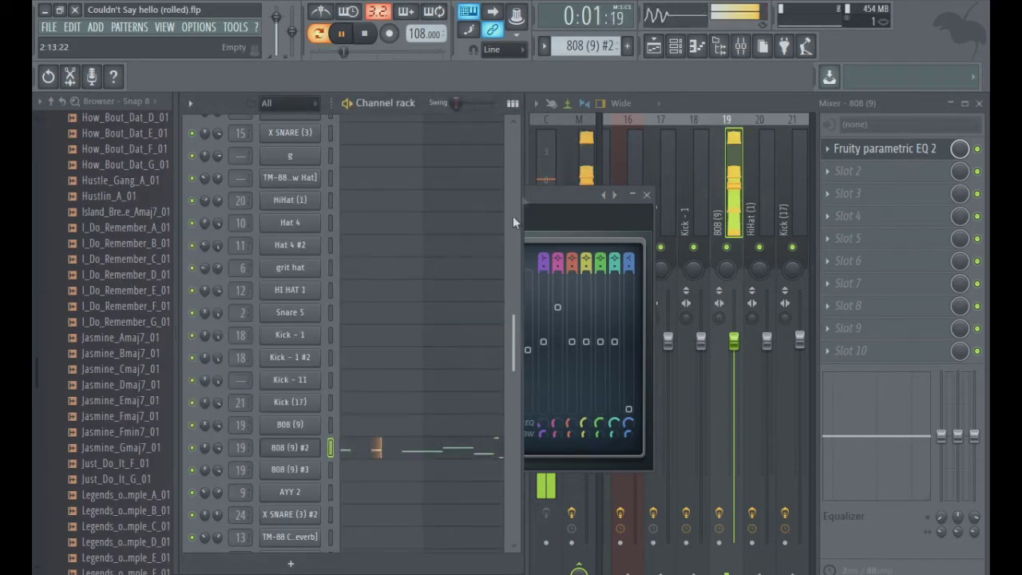
pyautogui.scroll(5, 567, 49)
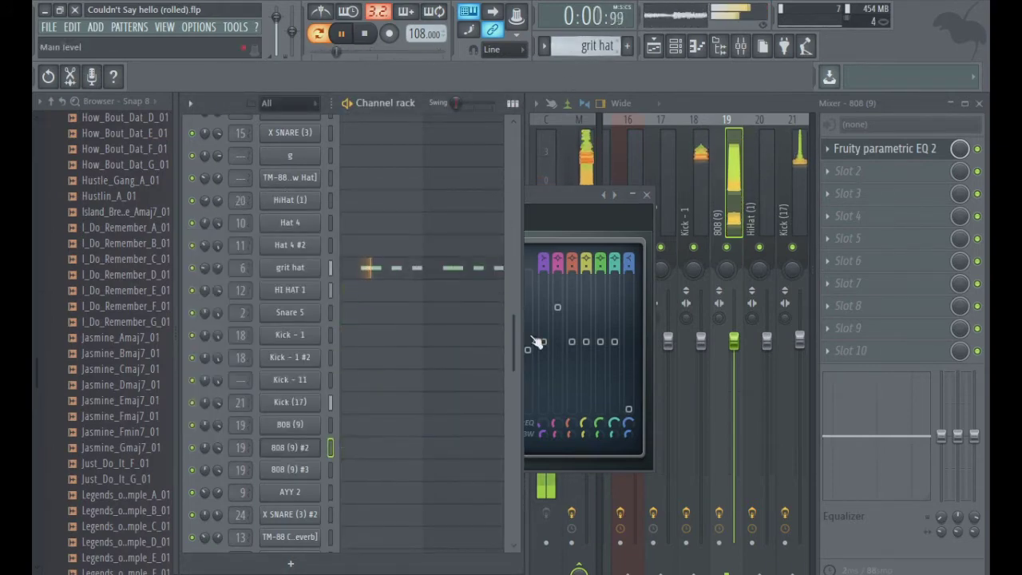
pyautogui.moveTo(515, 337); pyautogui.dragTo(497, 224)
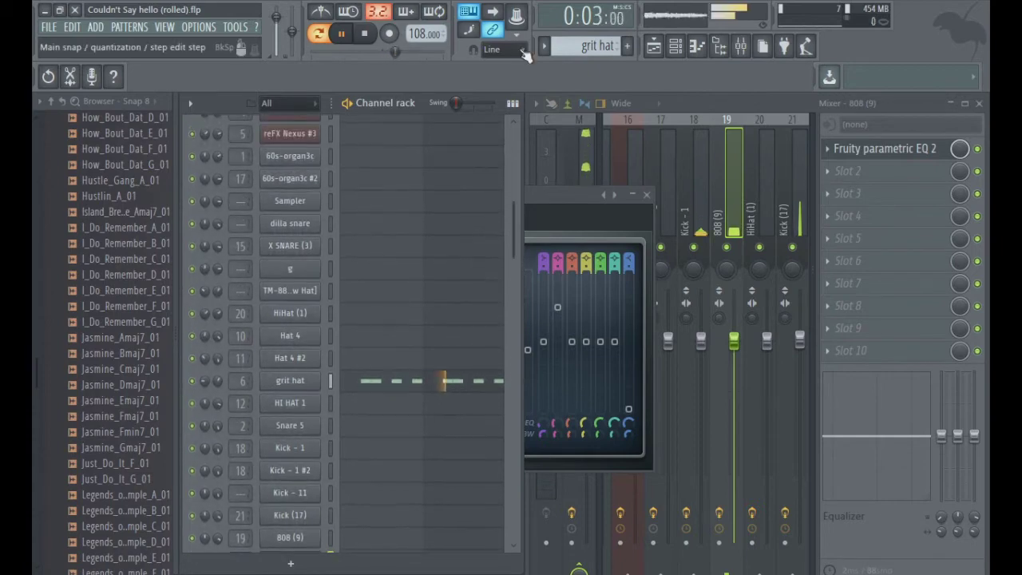
# - Play the Hat 4 pattern, show its sampler settings, and return to the channel rack
pyautogui.scroll(1, 569, 49)
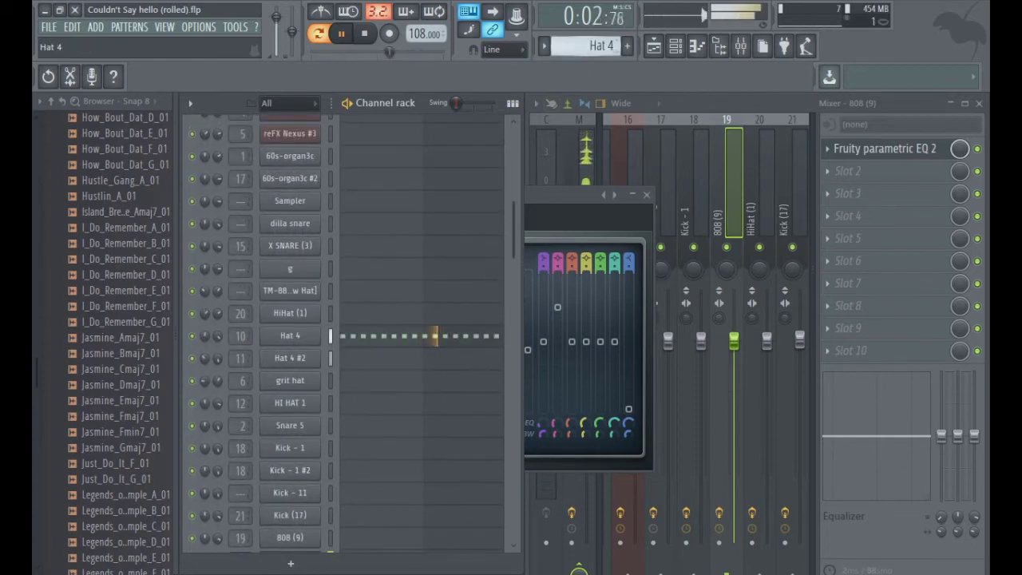
pyautogui.click(300, 333)
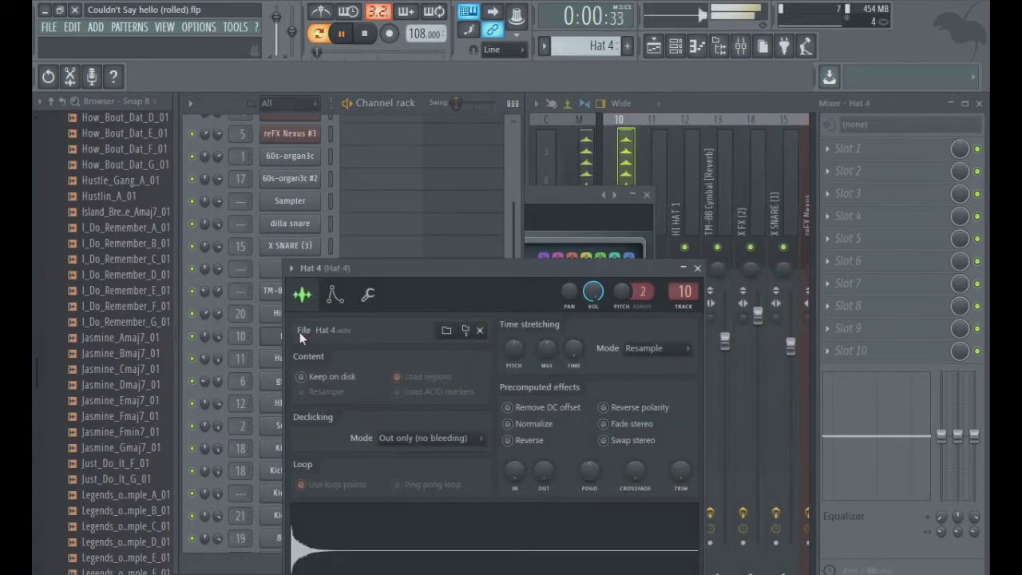
pyautogui.click(220, 101)
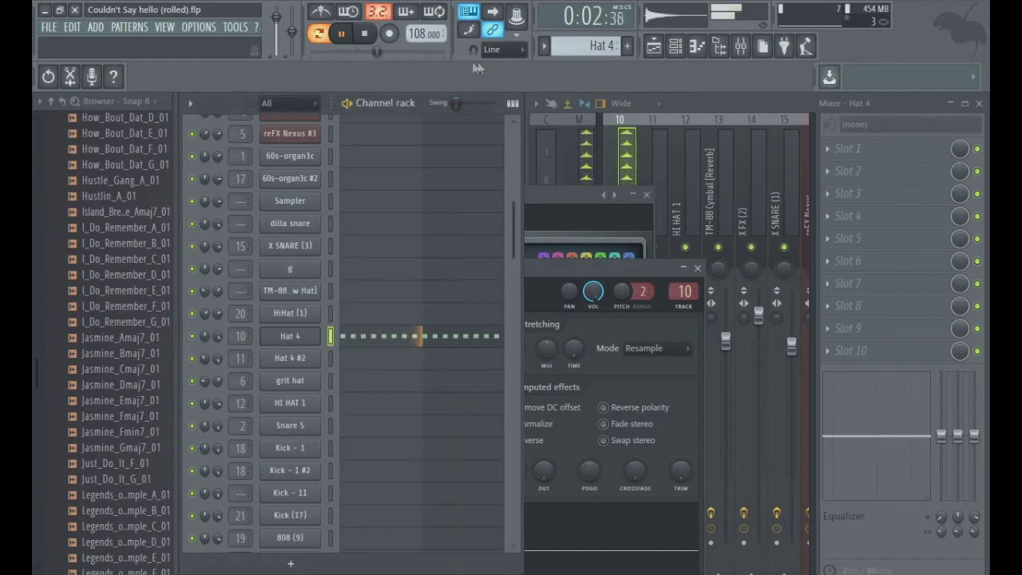
# - Step back and forth through the drum patterns between dilla snare and Kick - 1, leaving Snare 5 selected
pyautogui.scroll(5, 554, 51)
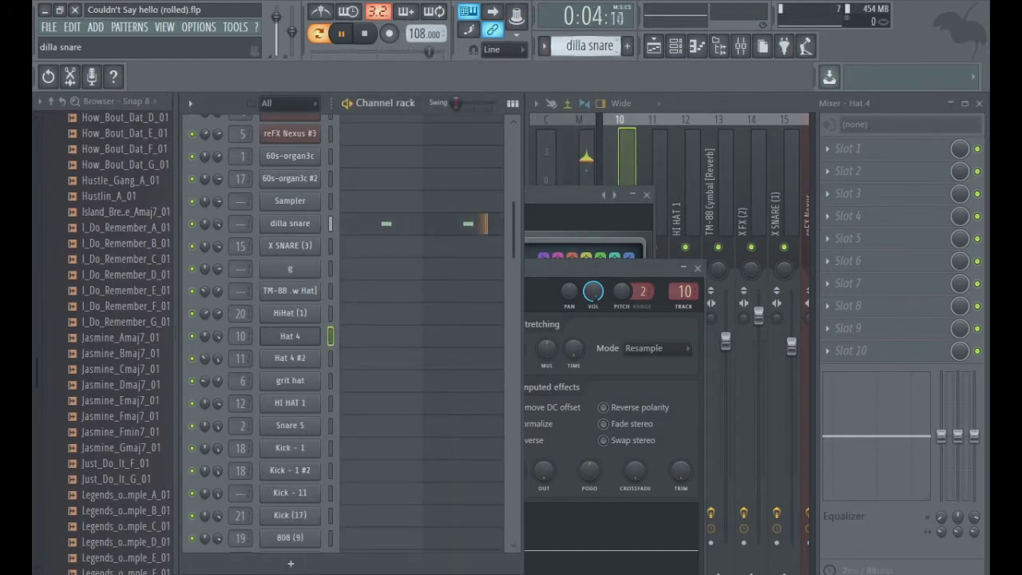
pyautogui.scroll(-4, 590, 45)
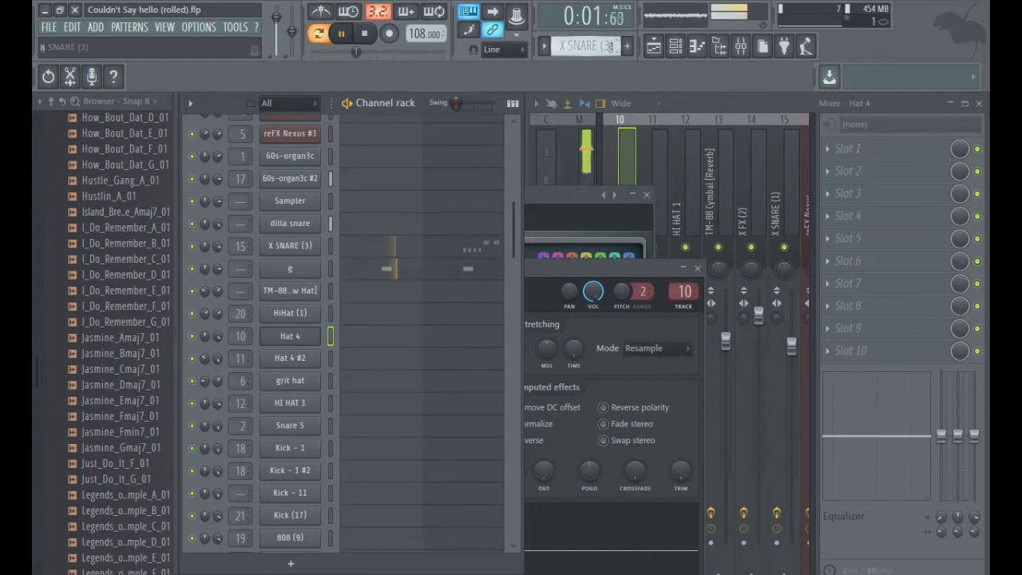
pyautogui.scroll(-5, 589, 46)
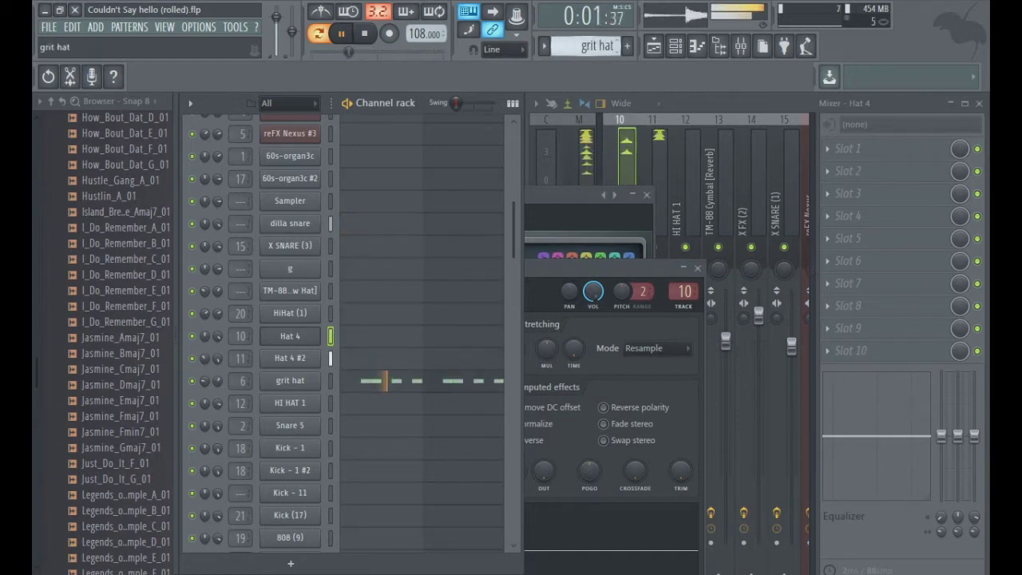
pyautogui.scroll(-1, 589, 46)
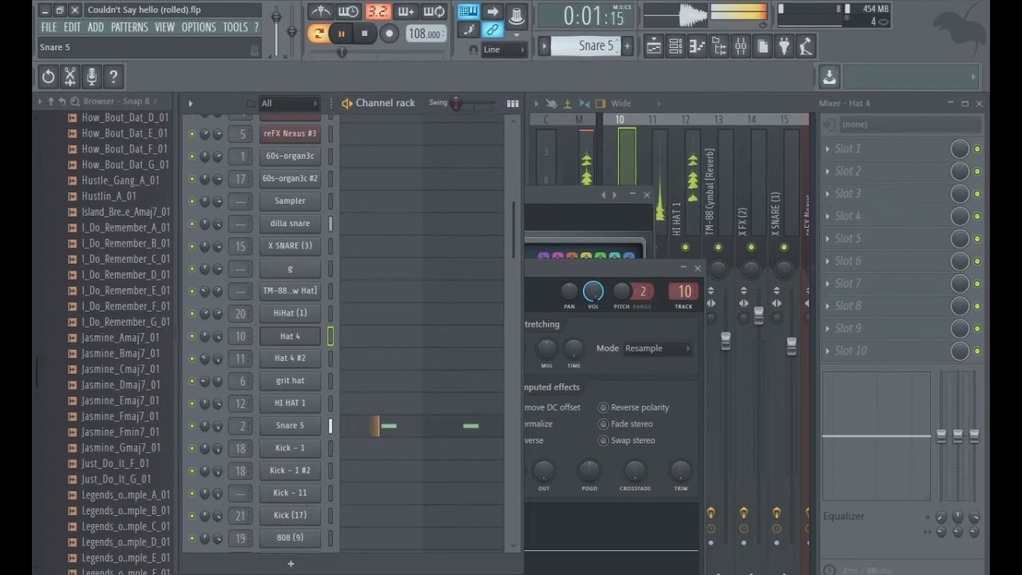
pyautogui.scroll(8, 589, 45)
pyautogui.scroll(-7, 589, 45)
pyautogui.scroll(-2, 568, 46)
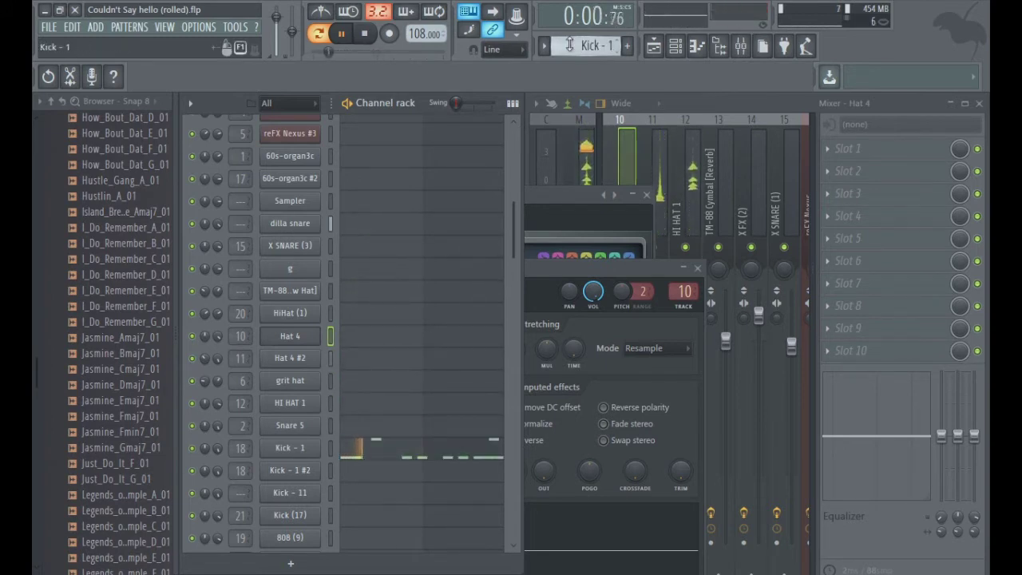
pyautogui.scroll(1, 568, 45)
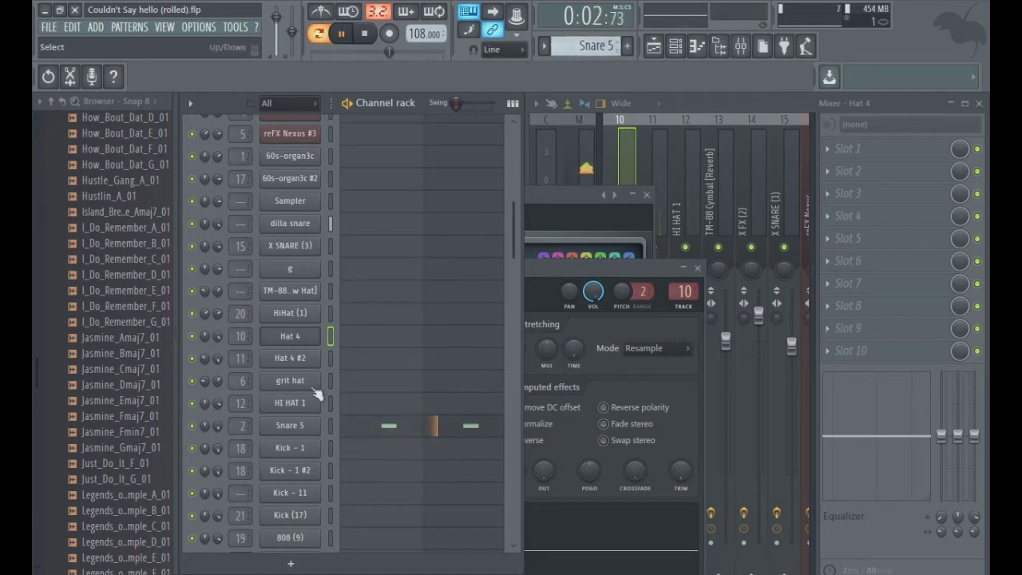
# - Open the Snare 5 sampler and its Fruity parametric EQ 2, raising EQ band 1 to flat and lowering it again to compare the low cut
pyautogui.click(297, 425)
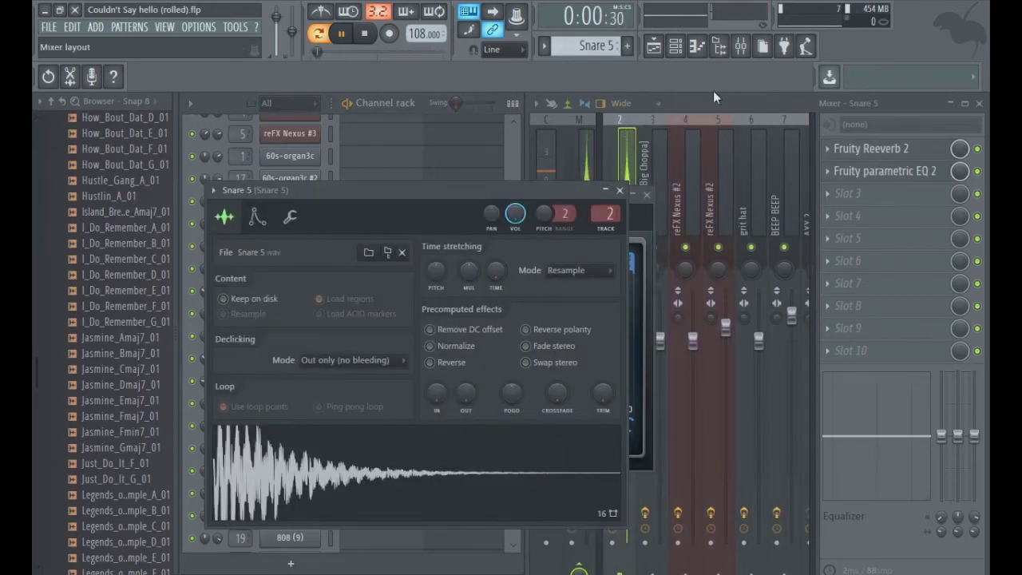
pyautogui.click(878, 171)
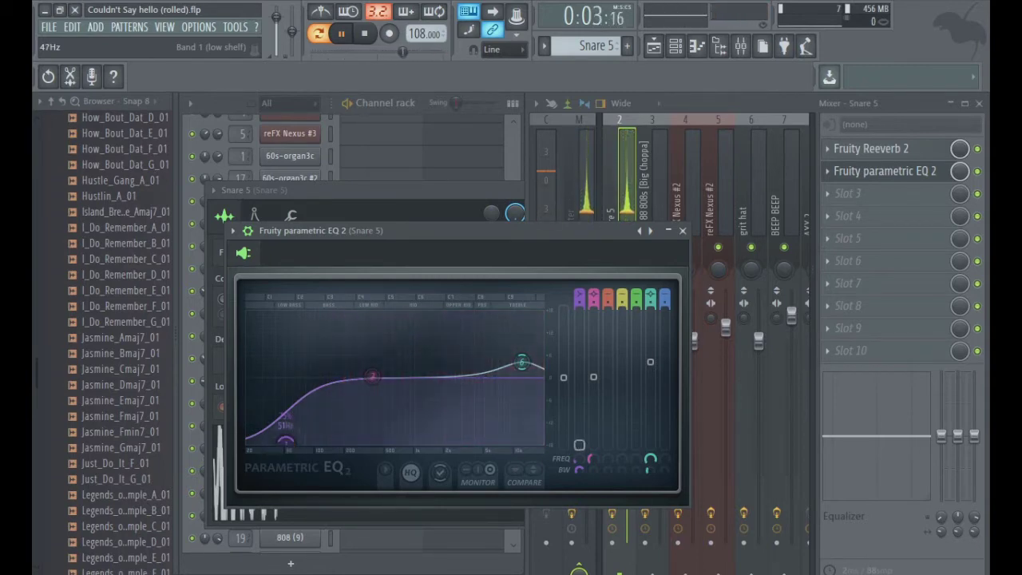
pyautogui.moveTo(287, 443); pyautogui.dragTo(249, 385)
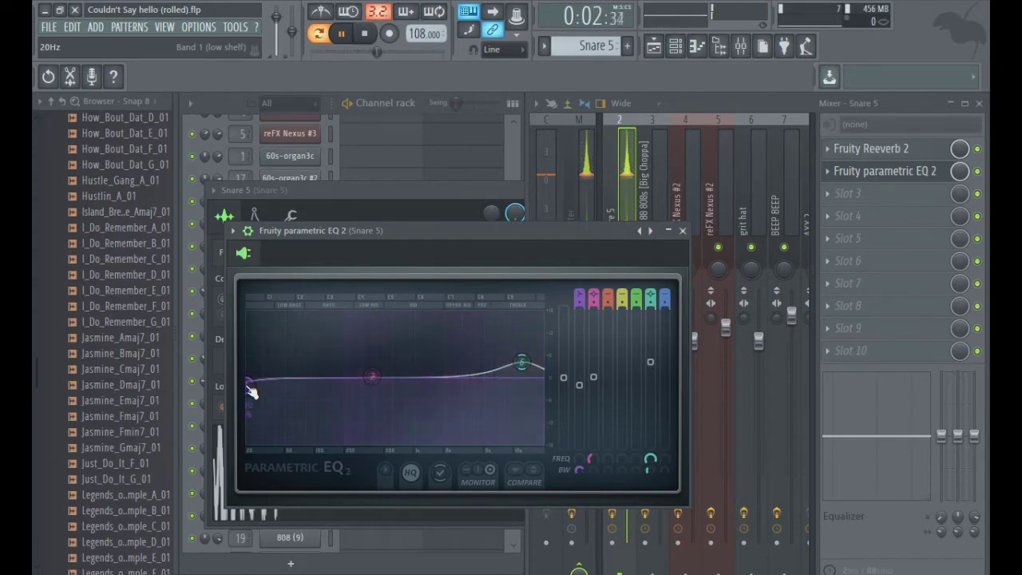
pyautogui.moveTo(250, 391); pyautogui.dragTo(298, 439)
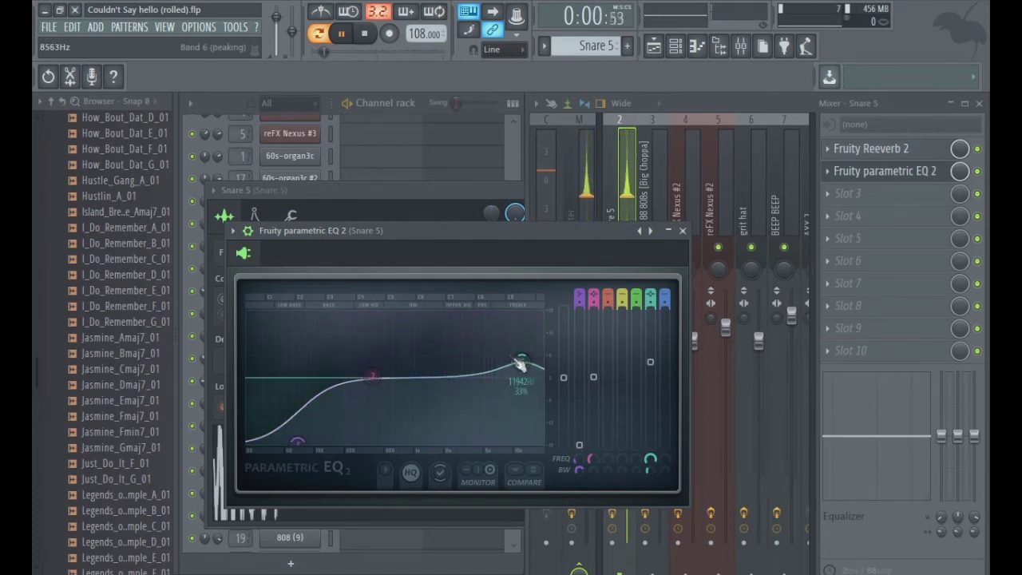
# - Set band 2 of the snare EQ to 444 Hz and compare a stronger band 6 boost around 6.3 kHz with a gentler one
pyautogui.moveTo(521, 361); pyautogui.dragTo(494, 346)
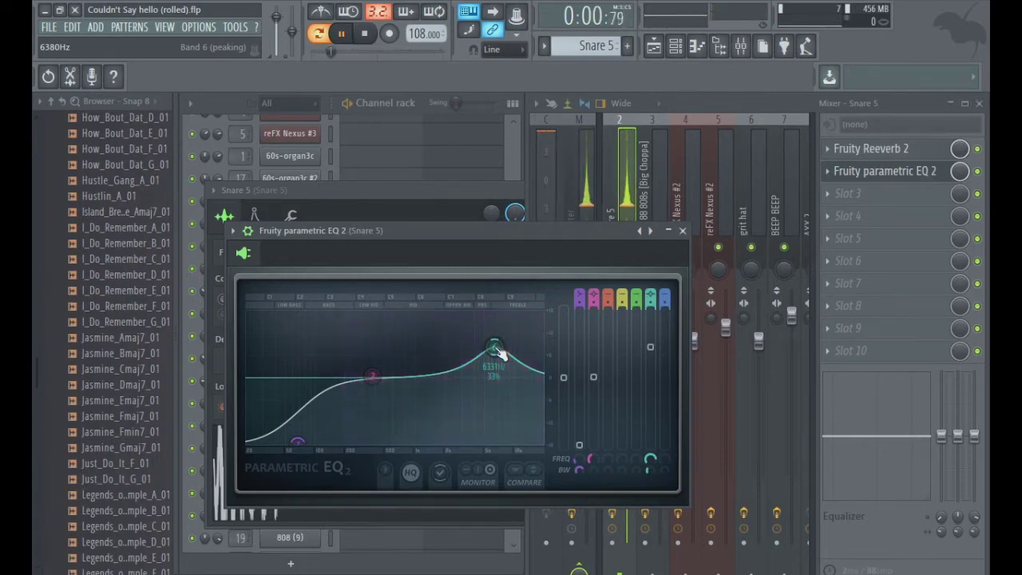
pyautogui.moveTo(372, 375)
pyautogui.mouseDown()
pyautogui.moveTo(405, 359)
pyautogui.moveTo(378, 367)
pyautogui.moveTo(383, 386)
pyautogui.mouseUp()
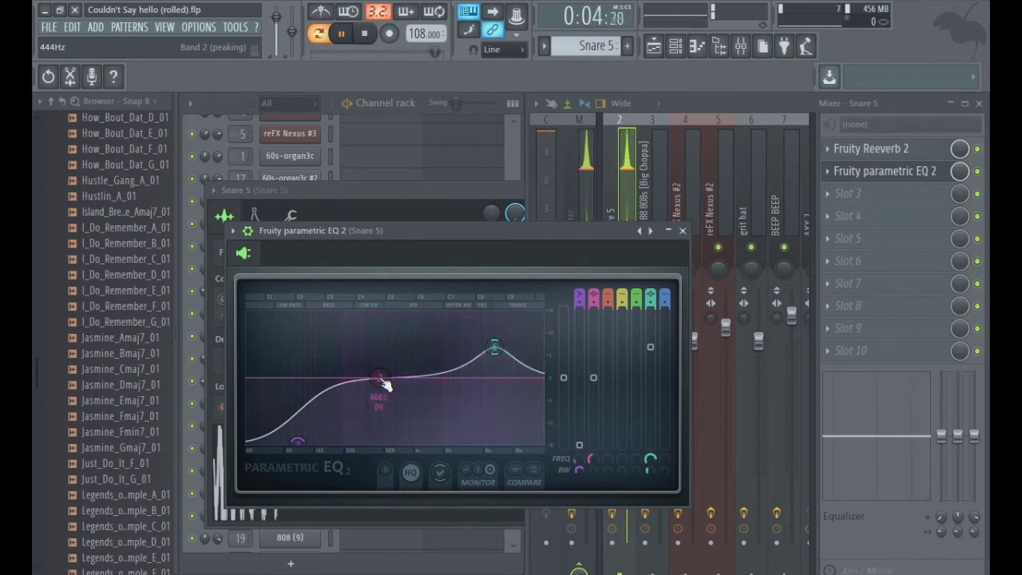
pyautogui.moveTo(494, 347)
pyautogui.mouseDown()
pyautogui.moveTo(466, 345)
pyautogui.moveTo(486, 344)
pyautogui.moveTo(506, 363)
pyautogui.mouseUp()
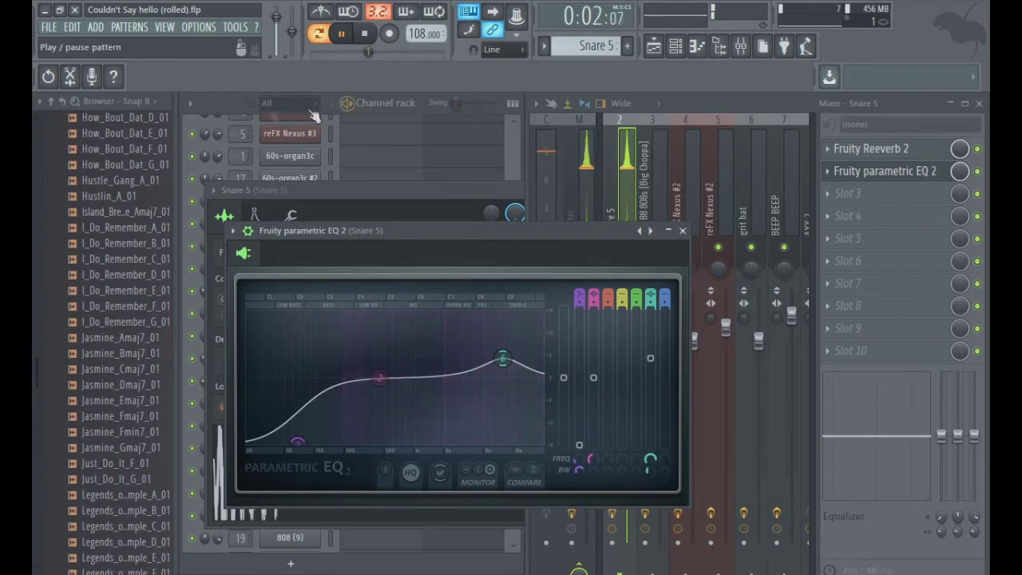
# - Bring the channel rack forward and listen to the 808 (9) #2 and 808 (9) patterns with their rows in view
pyautogui.click(221, 105)
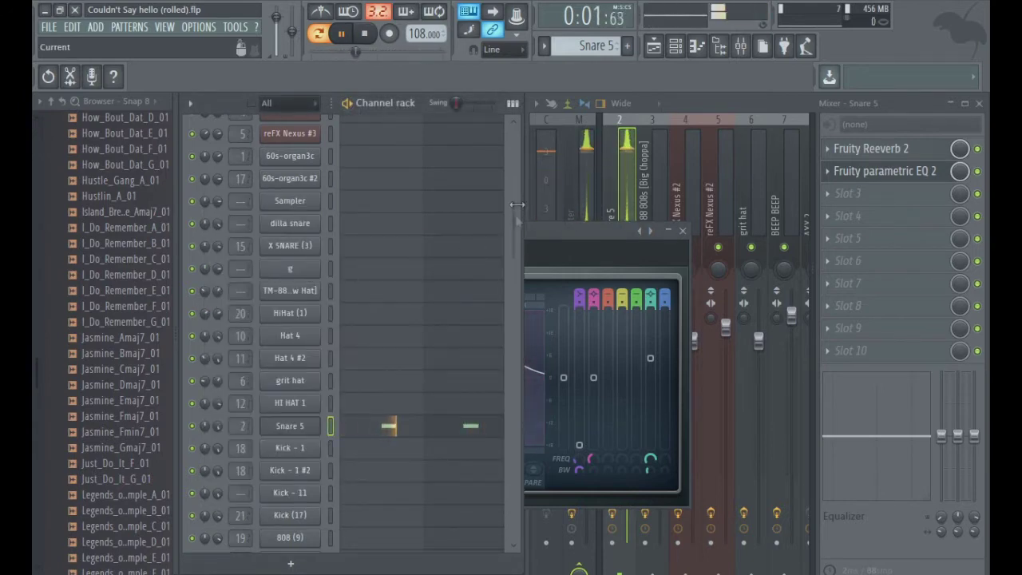
pyautogui.moveTo(512, 266); pyautogui.dragTo(511, 403)
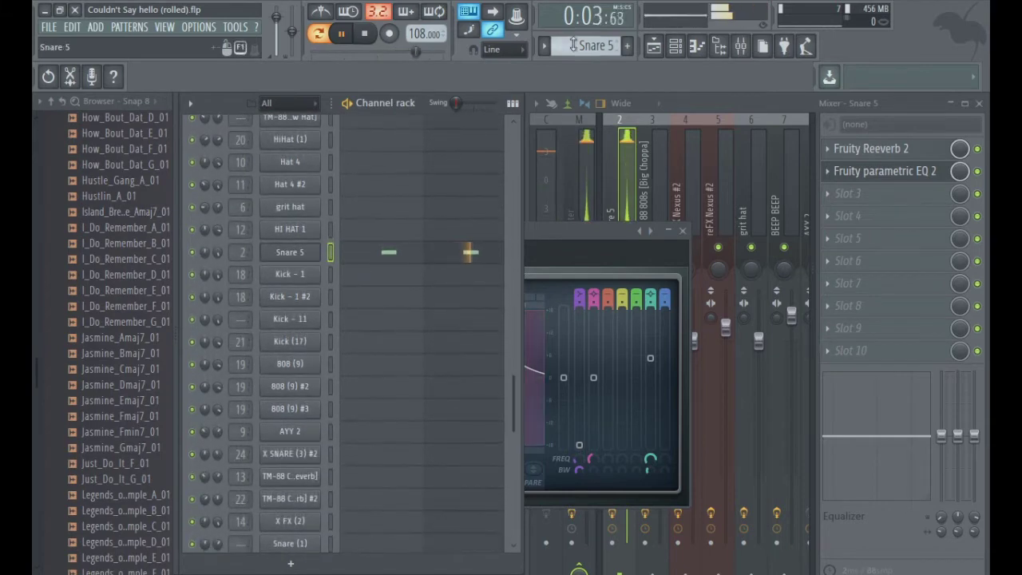
pyautogui.moveTo(573, 46); pyautogui.dragTo(573, 74)
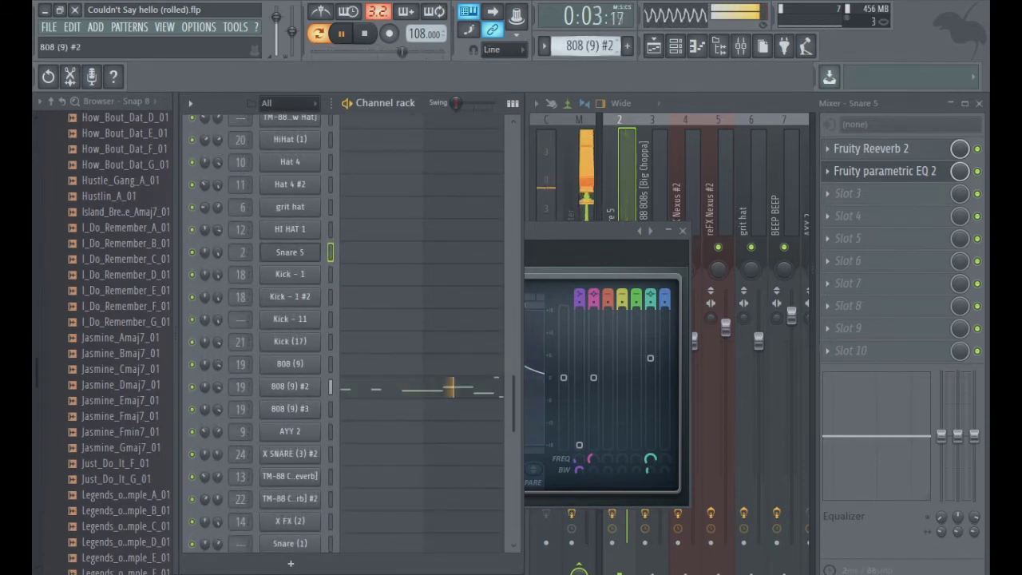
pyautogui.moveTo(573, 73); pyautogui.dragTo(573, 66)
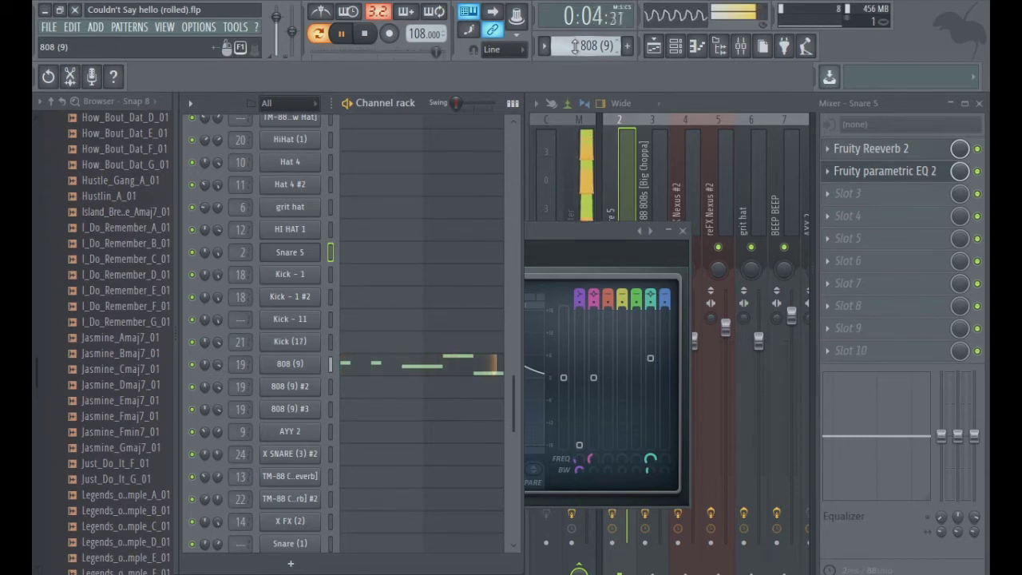
# - Show the folder that holds the 808 (9) channel's sample, and close the file browser without loading anything
pyautogui.rightClick(281, 366)
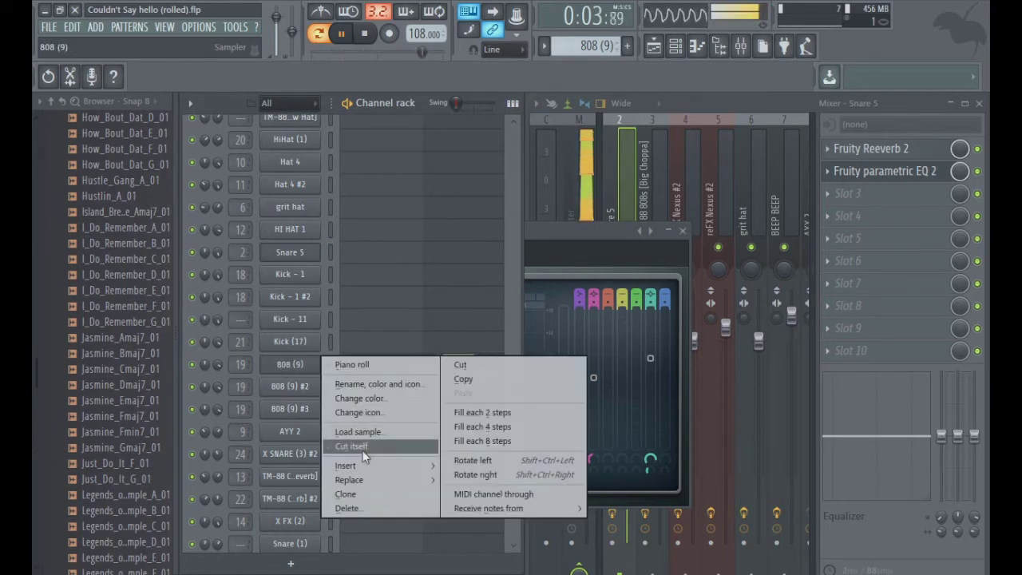
pyautogui.moveTo(517, 509)
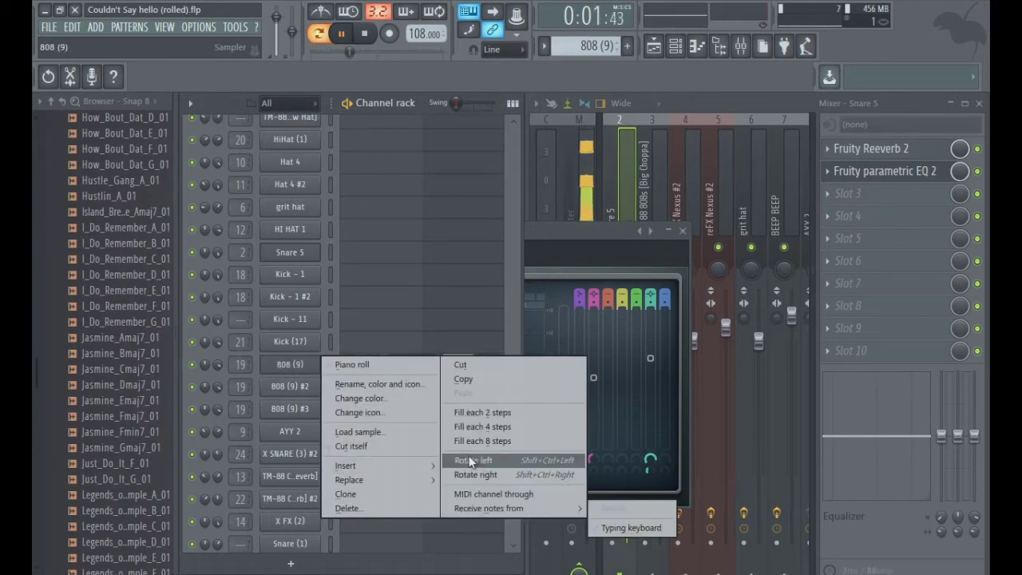
pyautogui.click(368, 433)
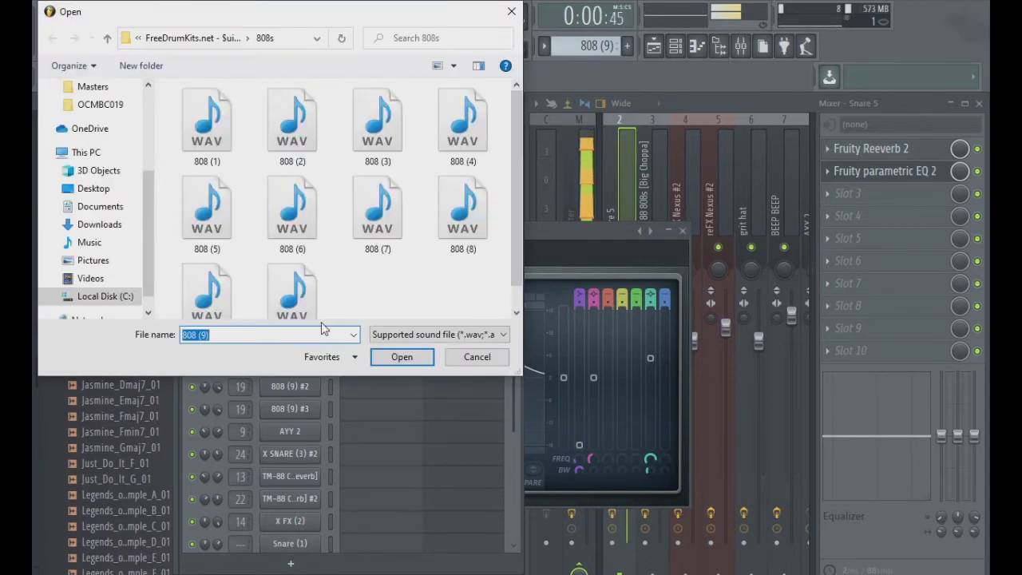
pyautogui.click(461, 359)
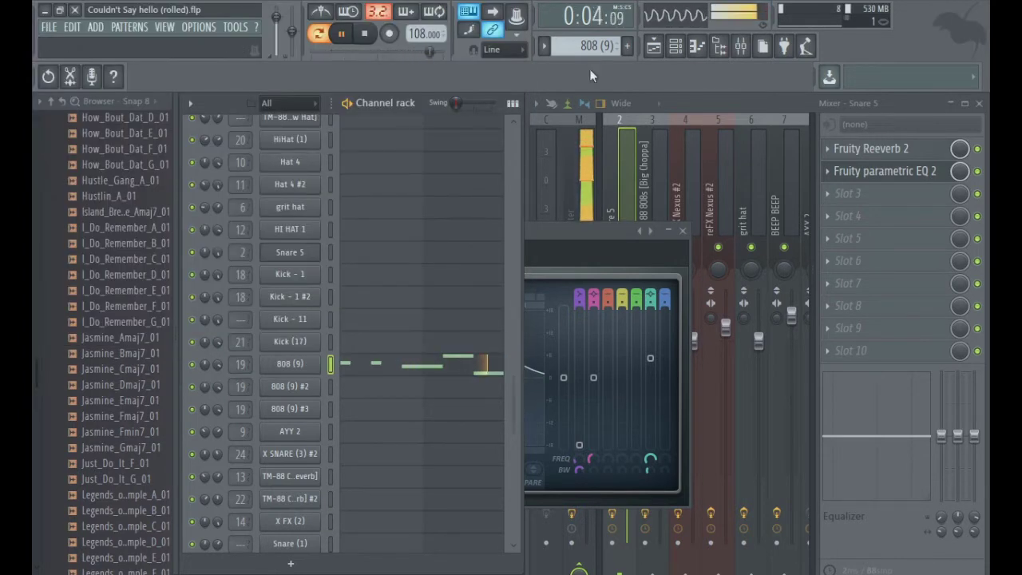
# - Play the 808 (9) #2, 808 (9) #3 and AYY 2 patterns in turn, with the rack's remaining channels in view
pyautogui.scroll(-1, 587, 46)
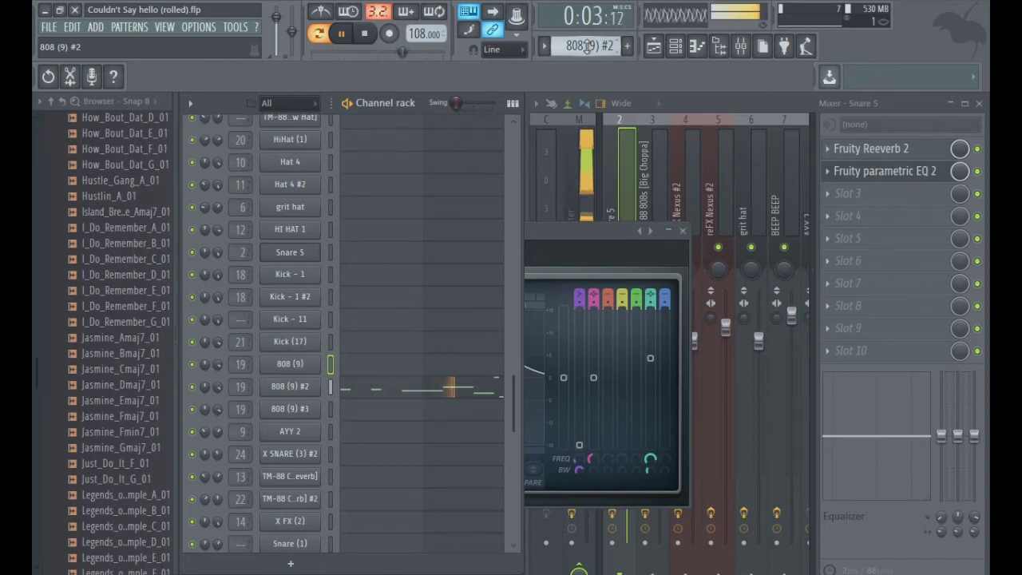
pyautogui.scroll(-1, 587, 46)
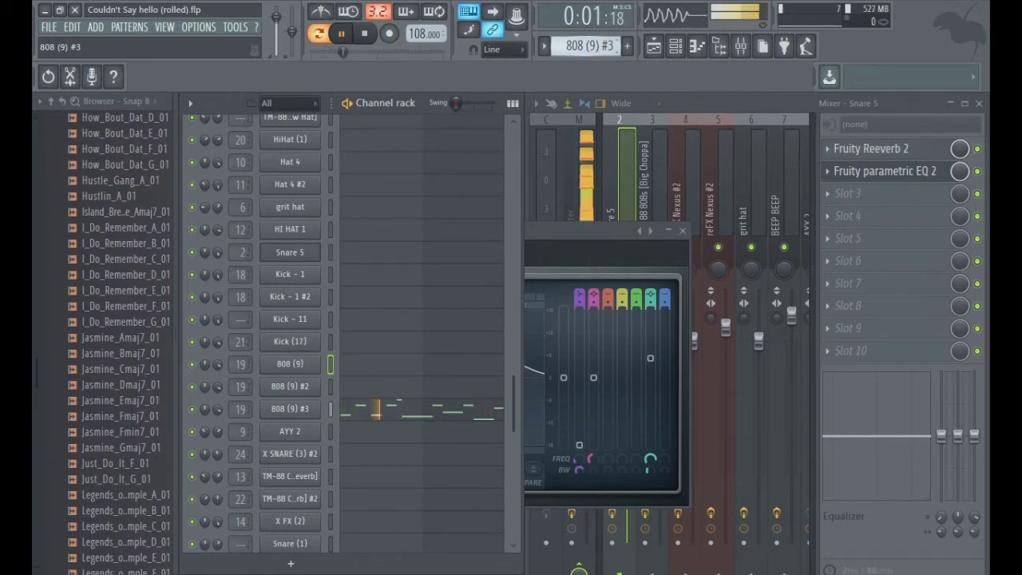
pyautogui.moveTo(586, 45); pyautogui.dragTo(587, 40)
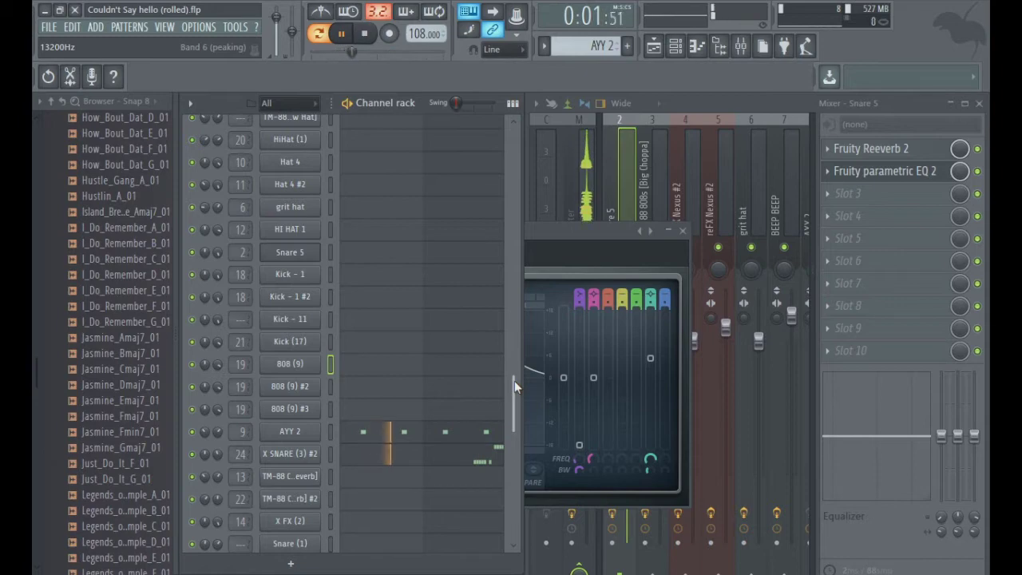
pyautogui.moveTo(514, 388); pyautogui.dragTo(514, 494)
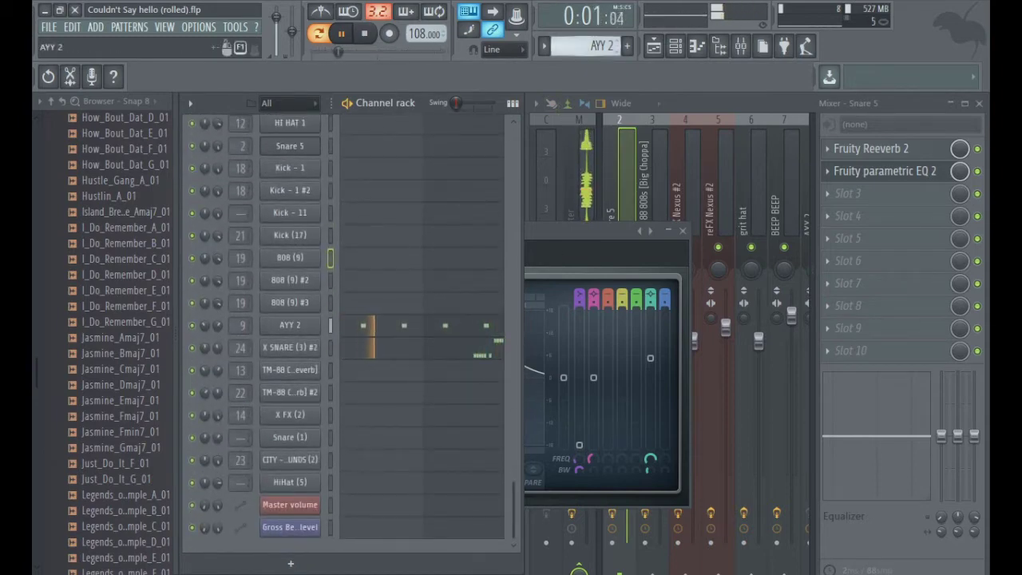
# - Listen to the two TM-88 Cymbal [Reverb] patterns, step through the last patterns, play X FX (2), and stop playback
pyautogui.moveTo(585, 46); pyautogui.dragTo(585, 40)
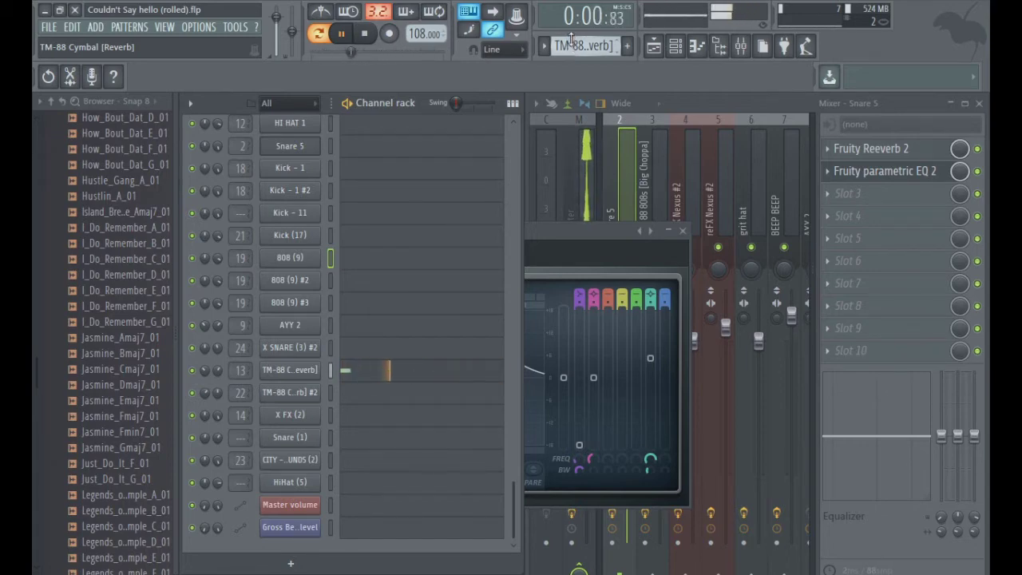
pyautogui.scroll(-1, 579, 45)
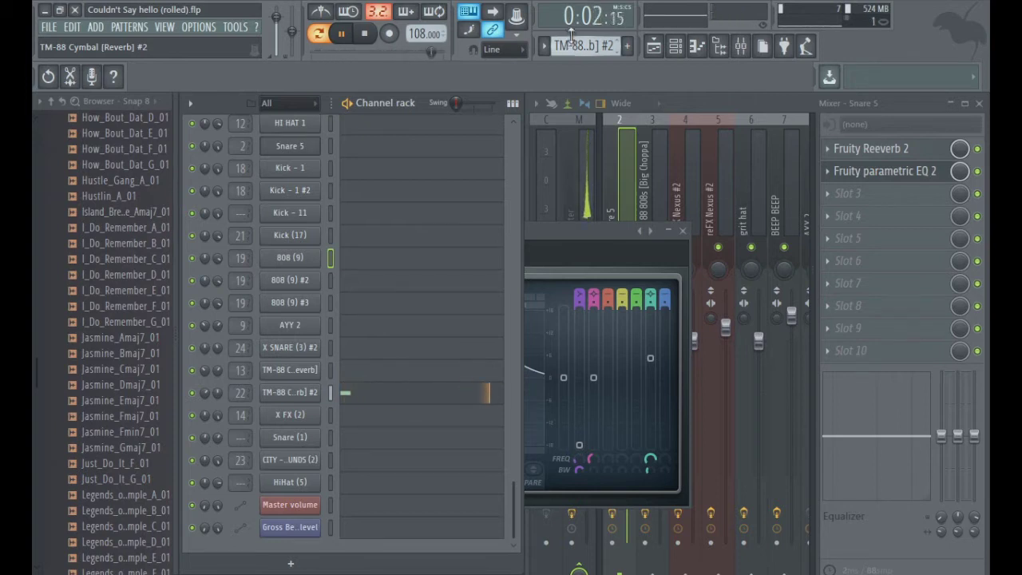
pyautogui.scroll(-1, 571, 36)
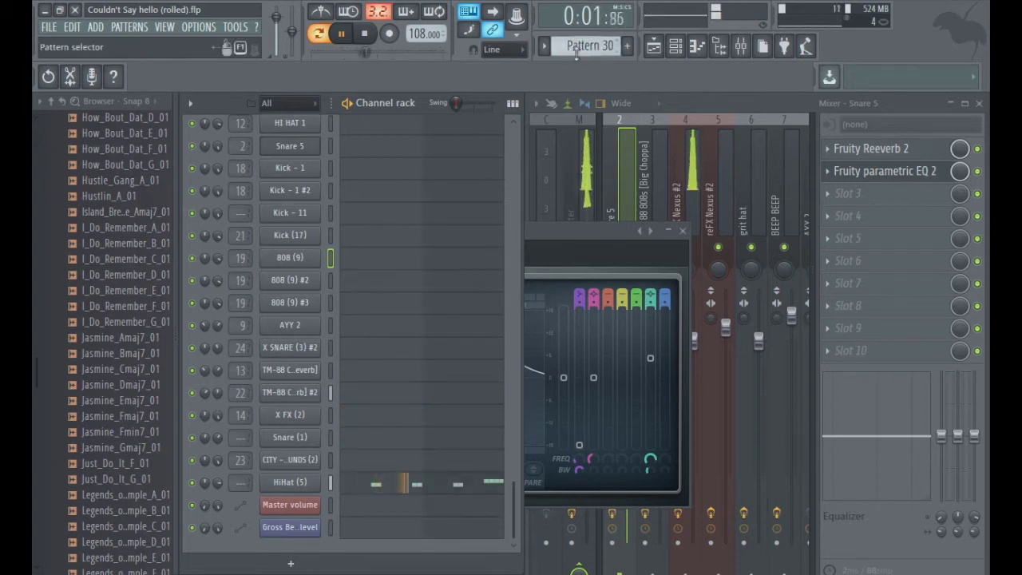
pyautogui.scroll(-3, 575, 46)
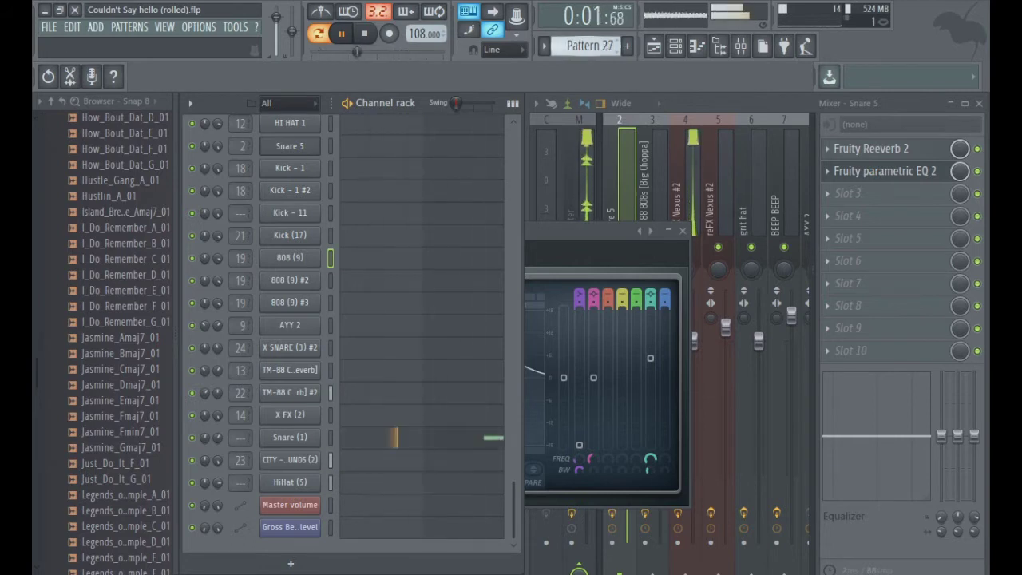
pyautogui.scroll(-1, 575, 45)
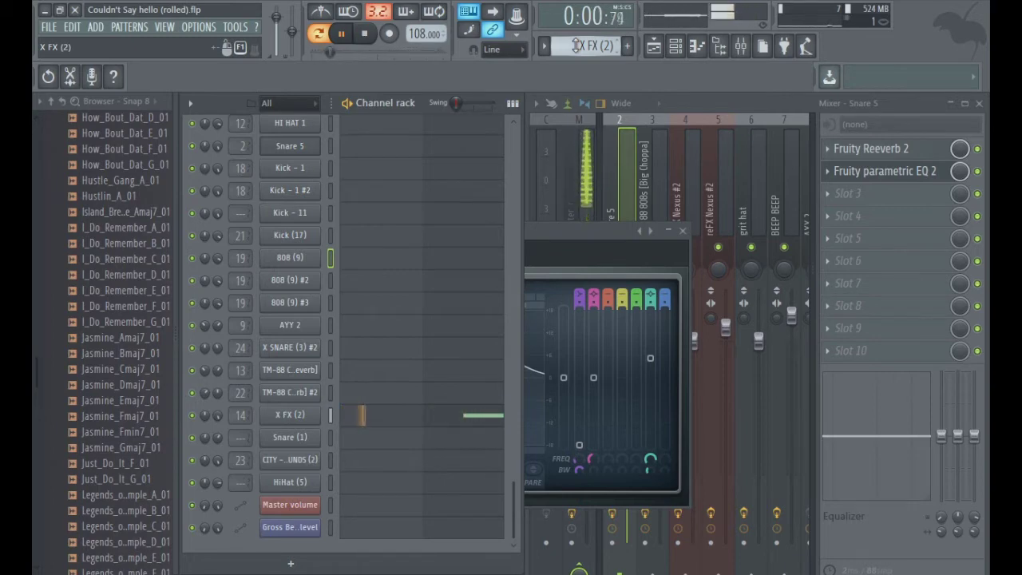
pyautogui.press('space')
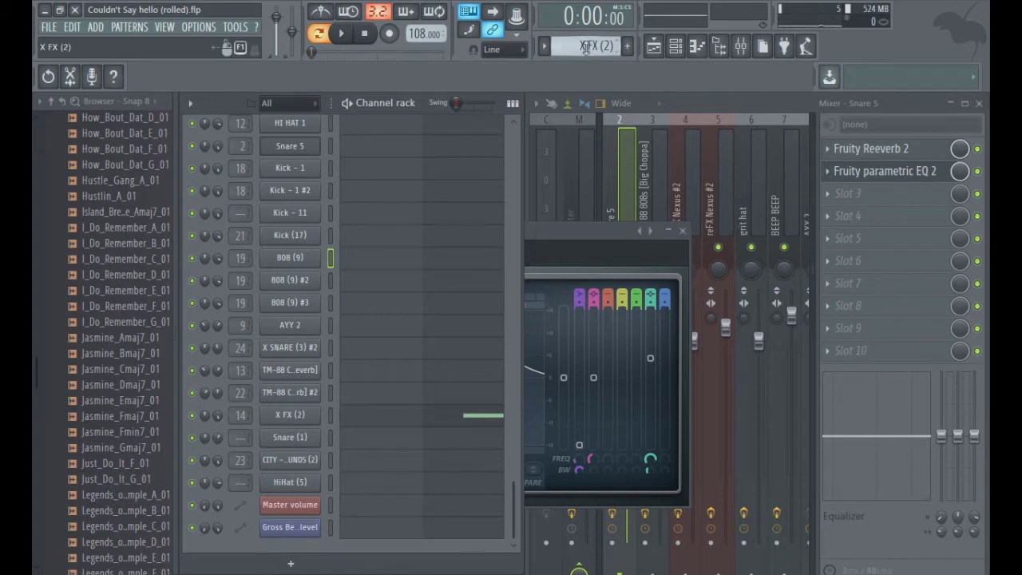
# - Audition the city sounds in Pattern 29 and the HiHat (5) part in Pattern 30, stopping playback after each
pyautogui.moveTo(584, 48); pyautogui.dragTo(584, 29)
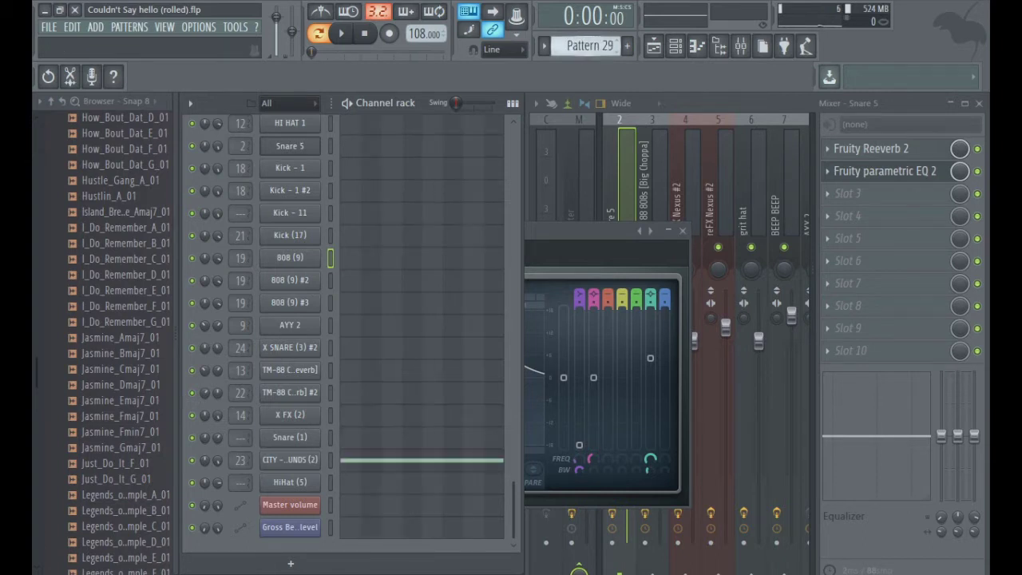
pyautogui.press('space')
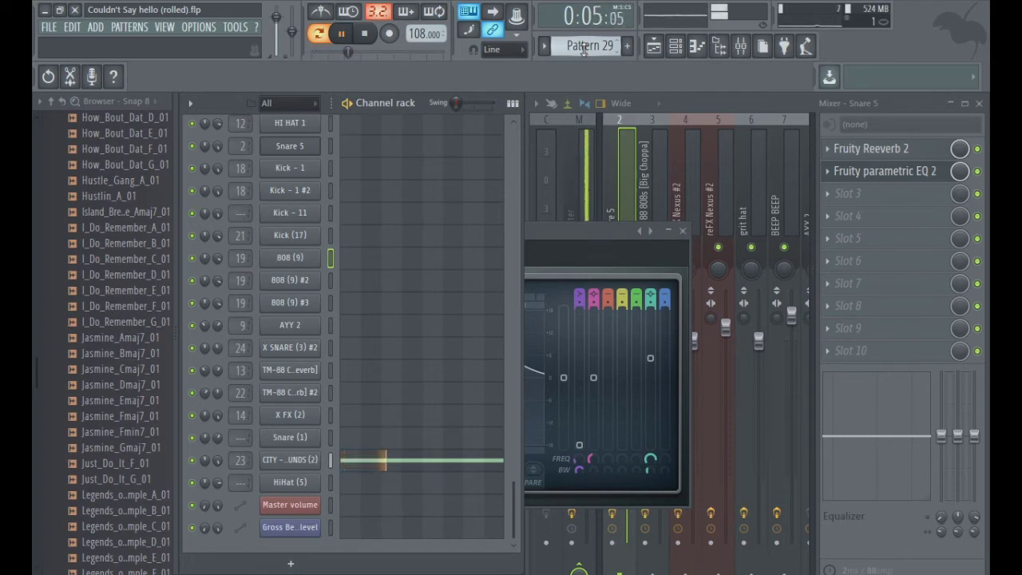
pyautogui.press('space')
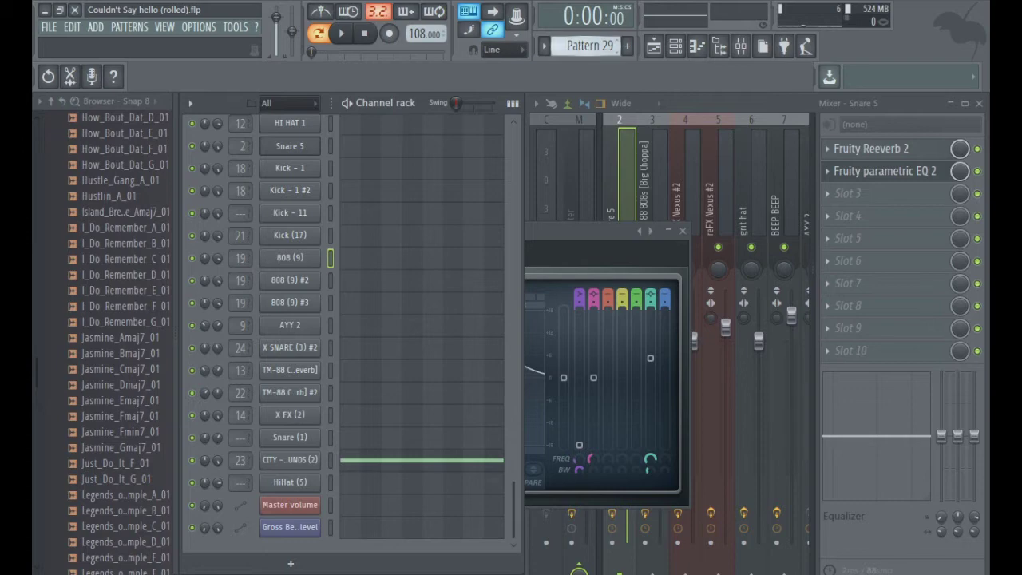
pyautogui.scroll(-1, 584, 49)
pyautogui.press('space')
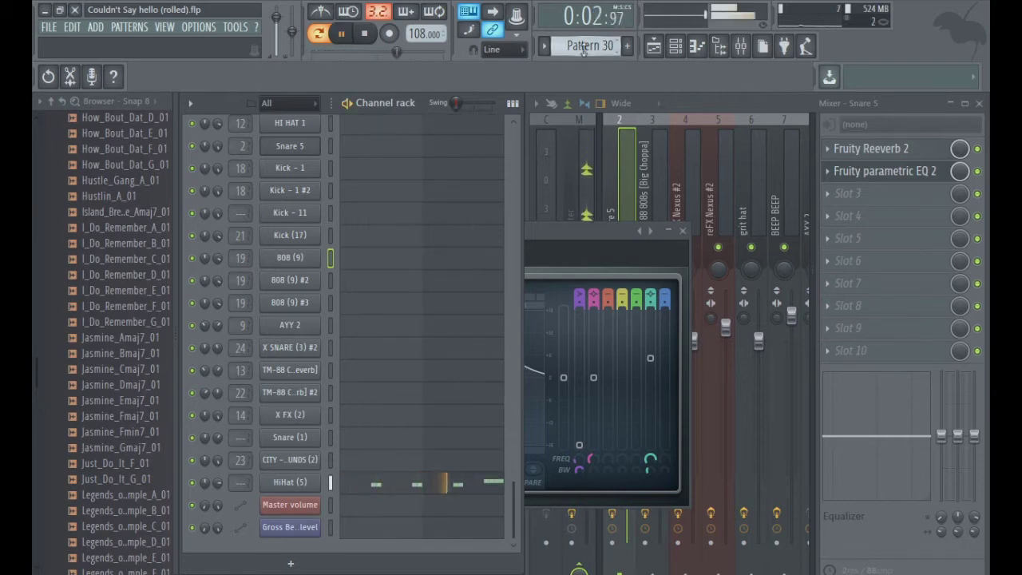
pyautogui.press('space')
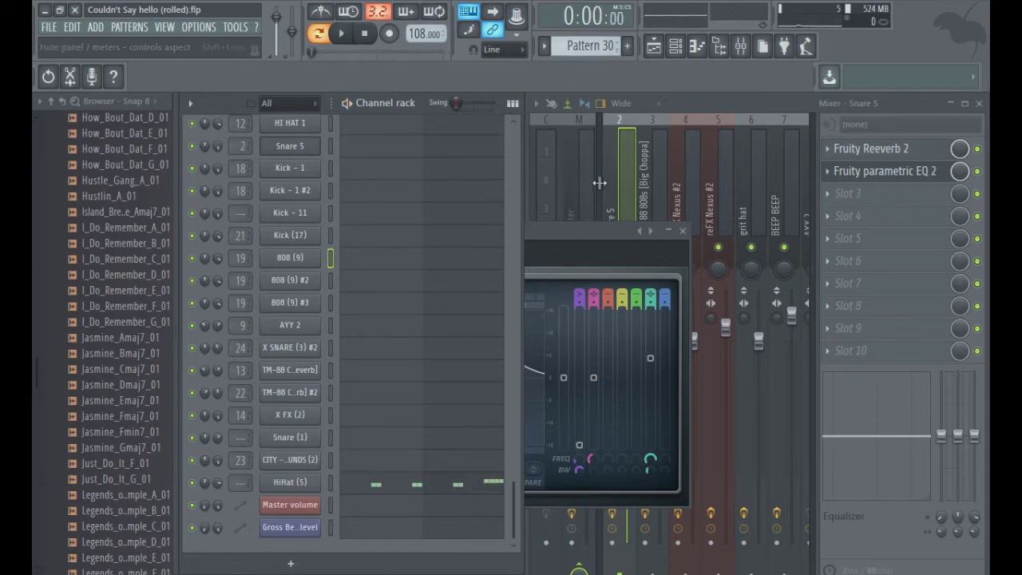
# - Show the playlist and play the full arrangement from the start in song mode
pyautogui.click(653, 56)
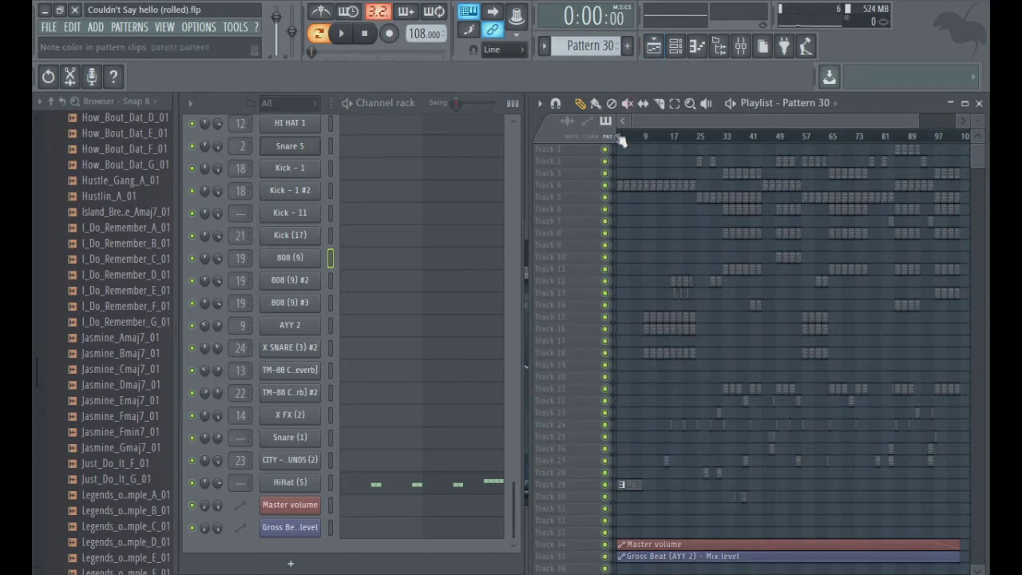
pyautogui.press('l')
pyautogui.press('space')
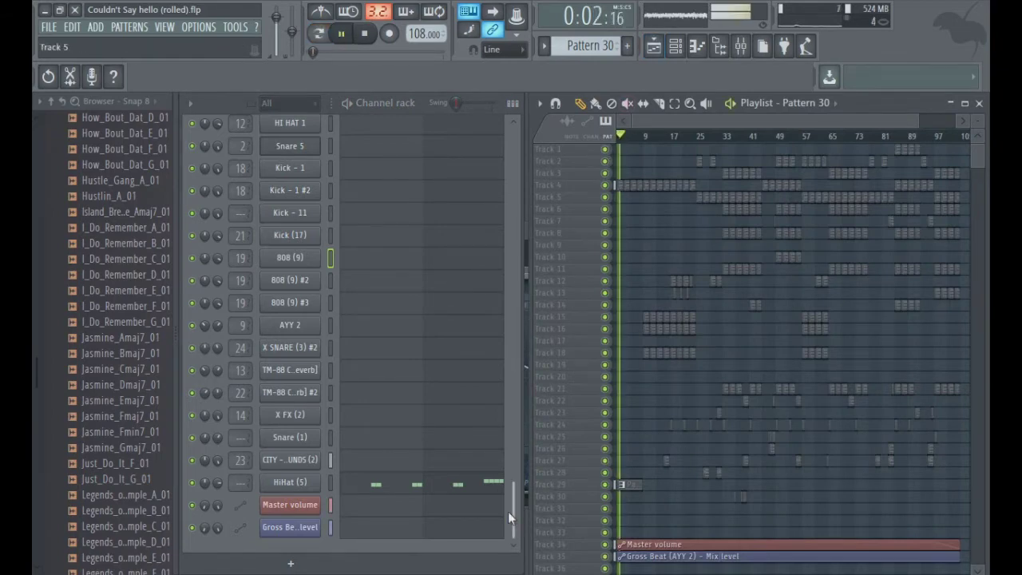
# - Select the 60s-organ3c pattern and open that channel's notes in the piano roll while the song plays
pyautogui.moveTo(509, 522); pyautogui.dragTo(522, 153)
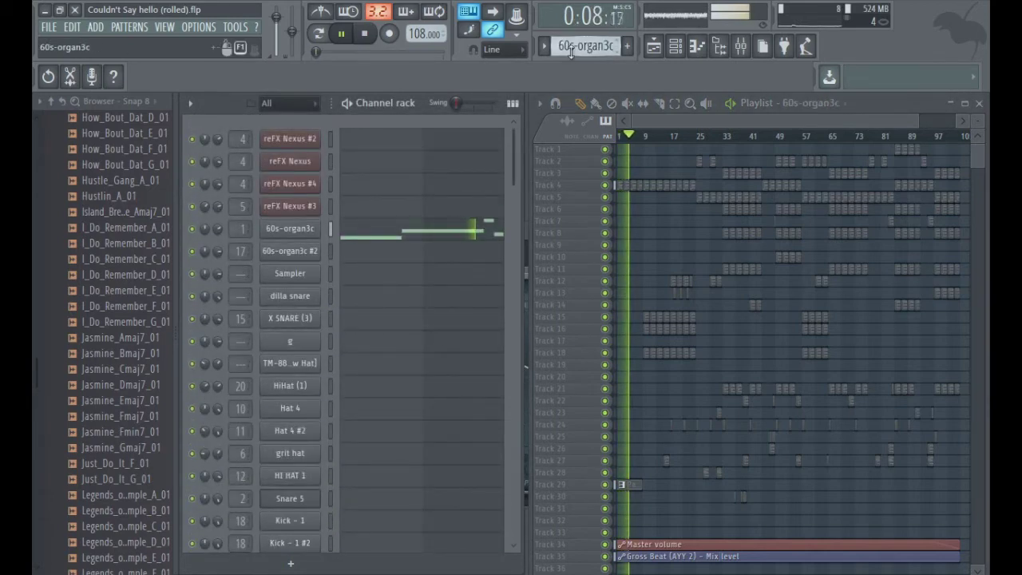
pyautogui.rightClick(303, 225)
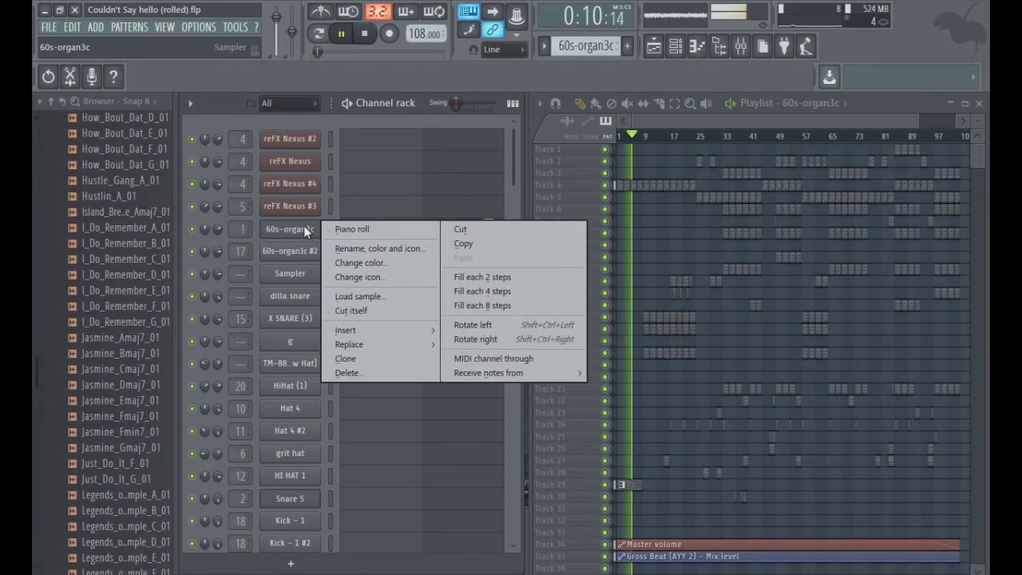
pyautogui.click(351, 231)
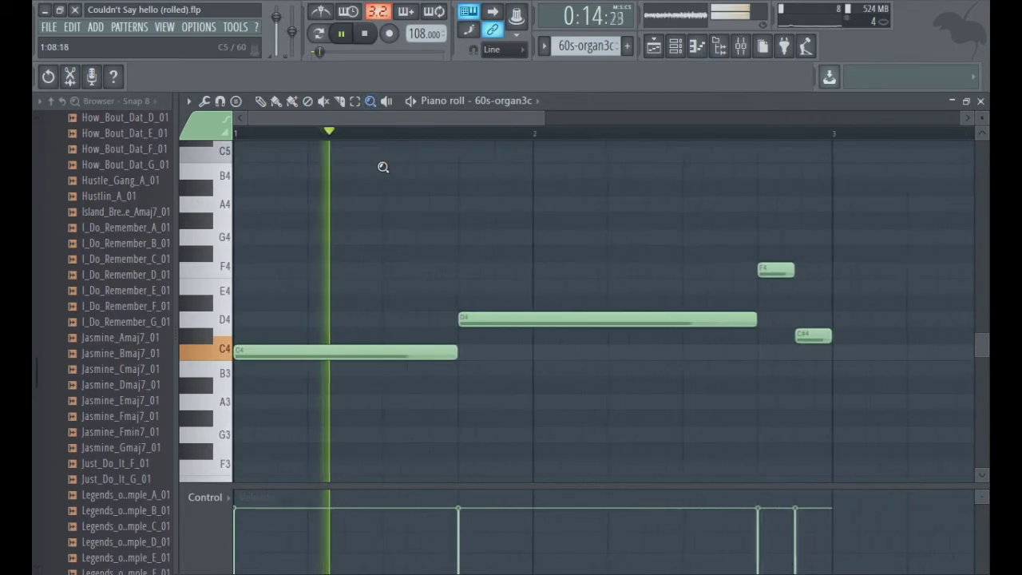
# - Stop and replay the song from the start, following the 60s-organ3c melody in the piano roll
pyautogui.press('space')
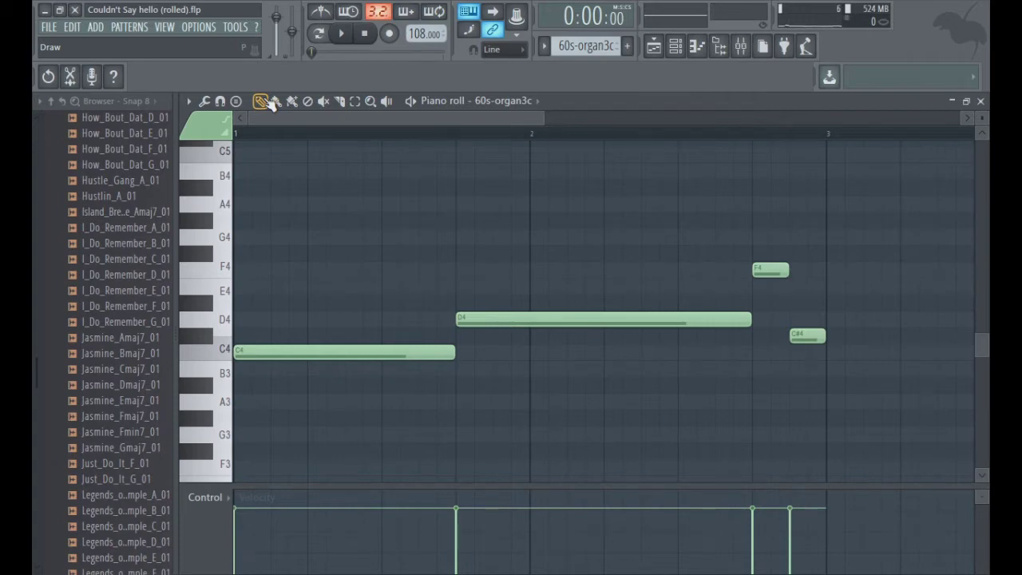
pyautogui.press('space')
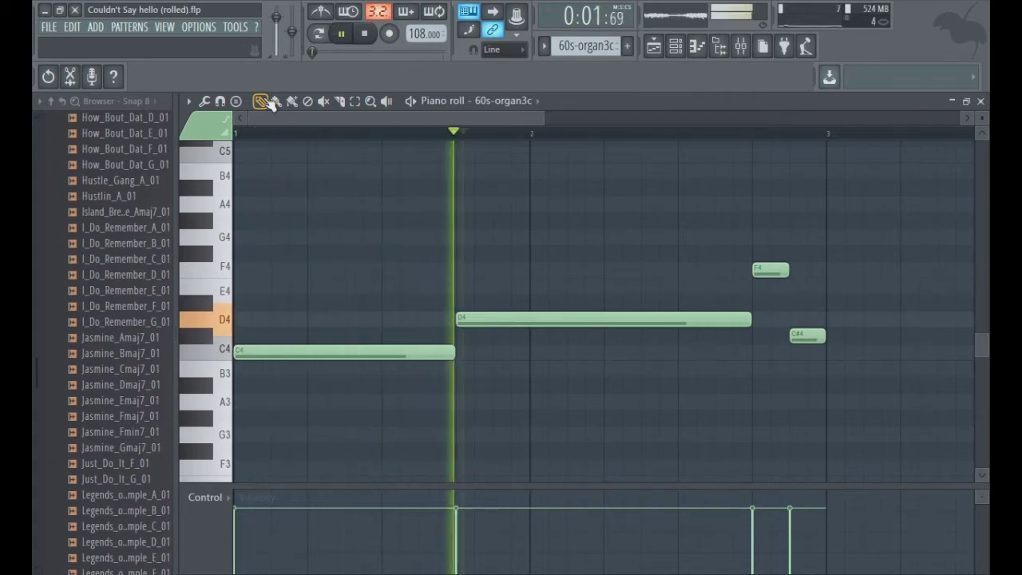
pyautogui.press('space')
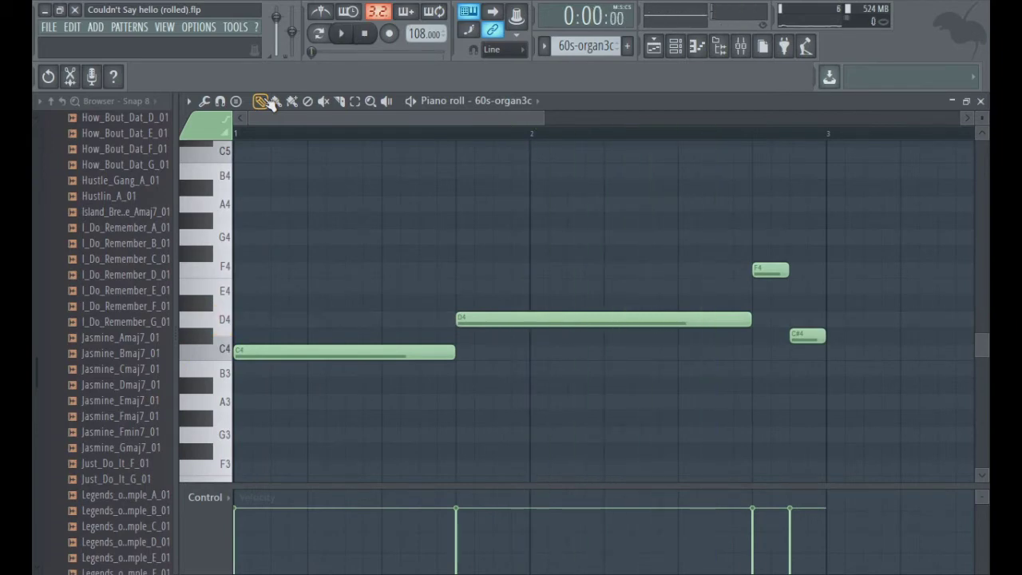
pyautogui.press('space')
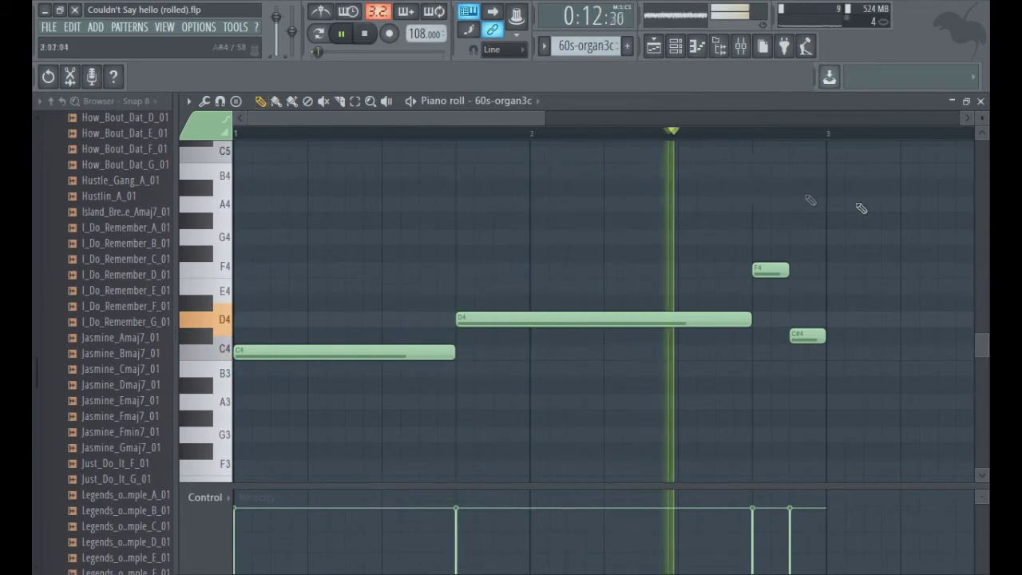
# - Close the piano roll and enlarge the playlist's opening bars, showing the clips on Tracks 12 to 21
pyautogui.click(980, 103)
pyautogui.click(692, 105)
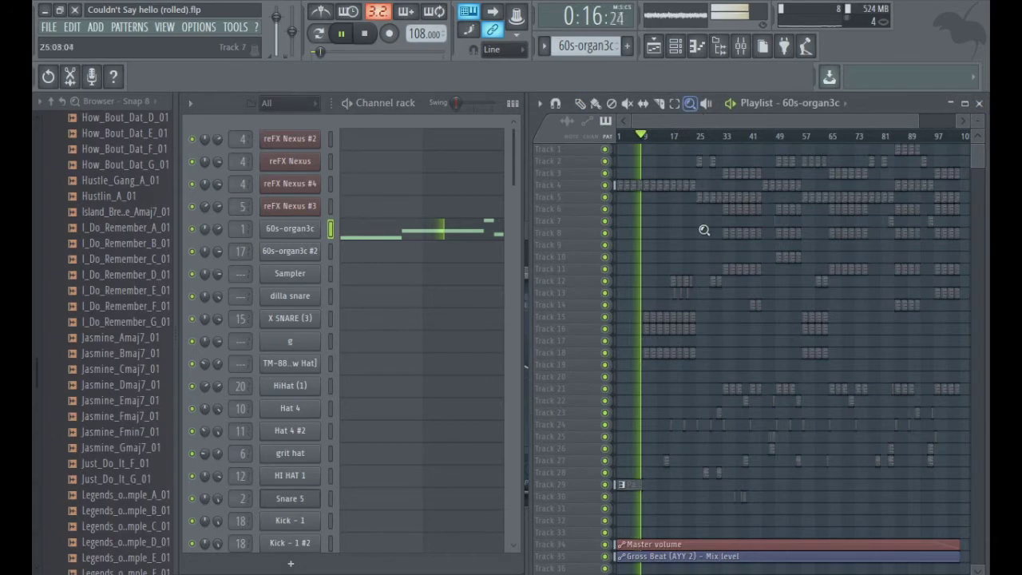
pyautogui.moveTo(766, 163); pyautogui.dragTo(521, 268)
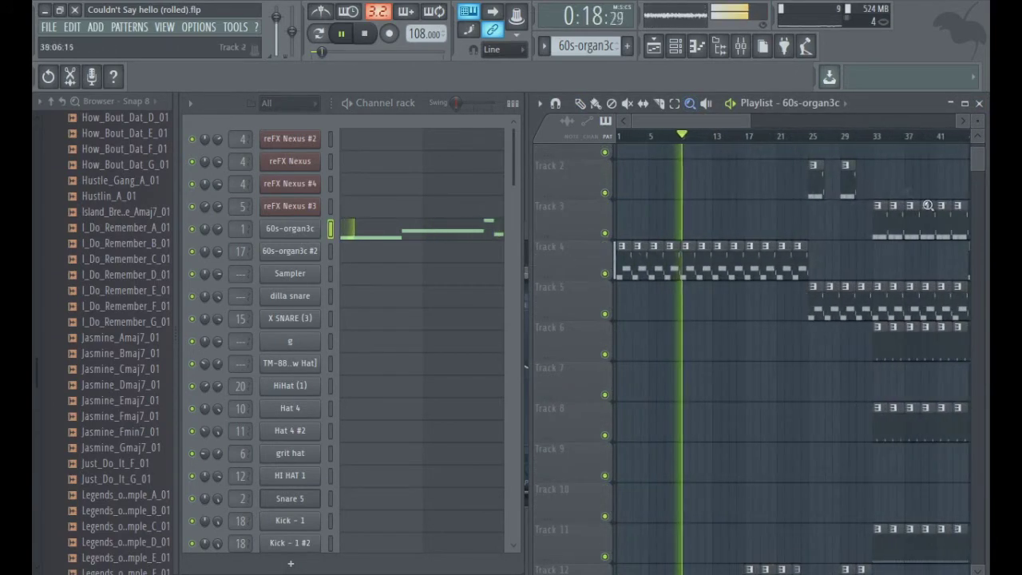
pyautogui.scroll(-3, 977, 162)
pyautogui.moveTo(979, 194); pyautogui.dragTo(980, 218)
# - Switch to the Draw tool, move the song position to just before bar 9 and restart playback there
pyautogui.click(580, 105)
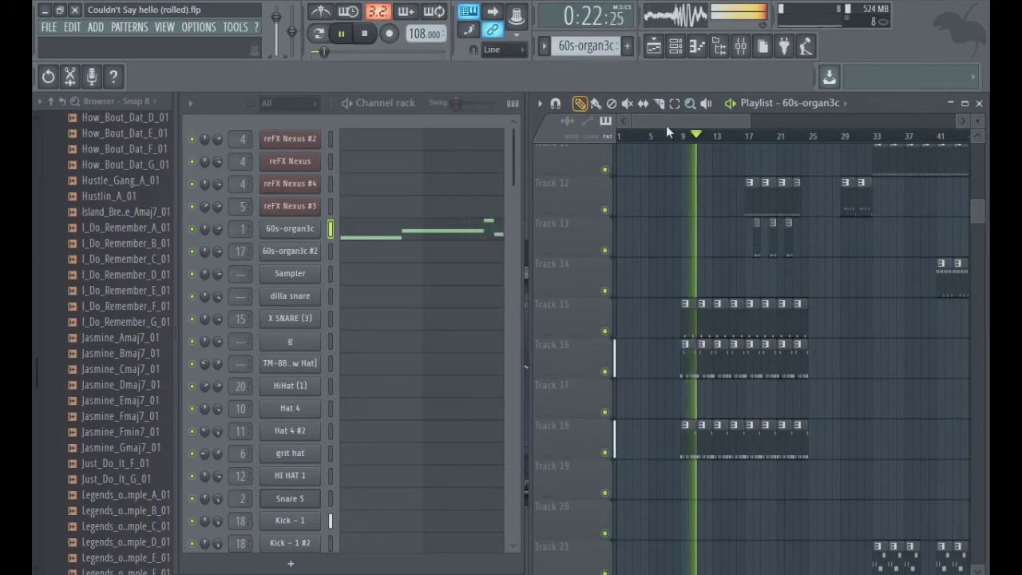
pyautogui.click(683, 139)
pyautogui.press('space')
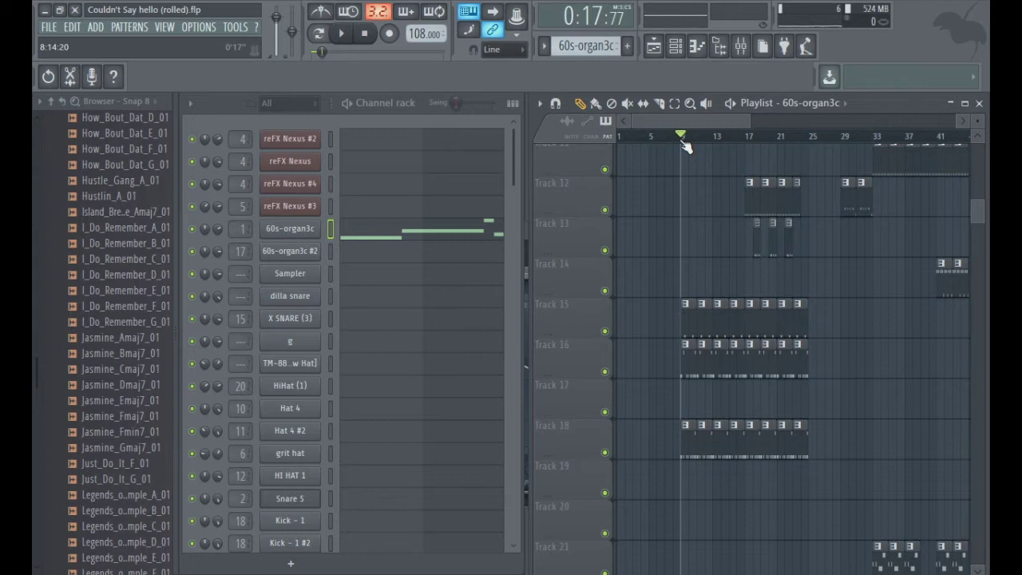
pyautogui.press('space')
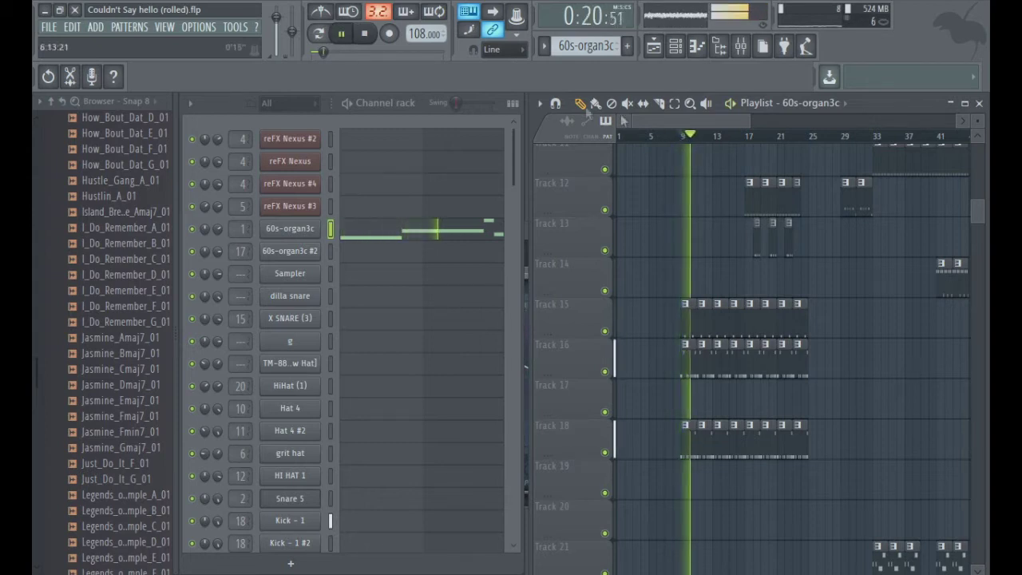
# - Go through the patterns past 60s-organ3c #2 and Hat 4, selecting Snare 5 while the song plays
pyautogui.scroll(-3, 571, 47)
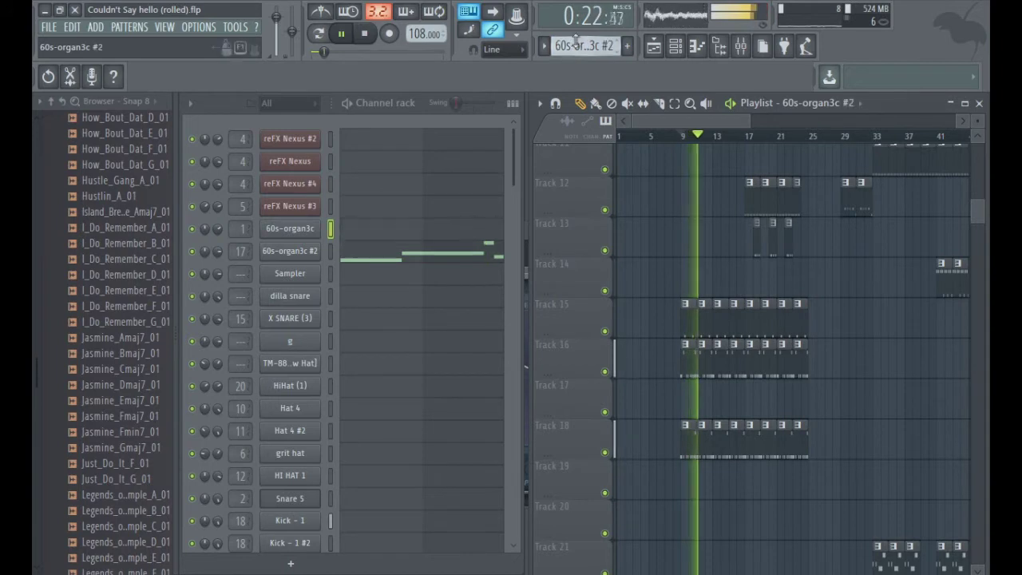
pyautogui.scroll(-8, 587, 45)
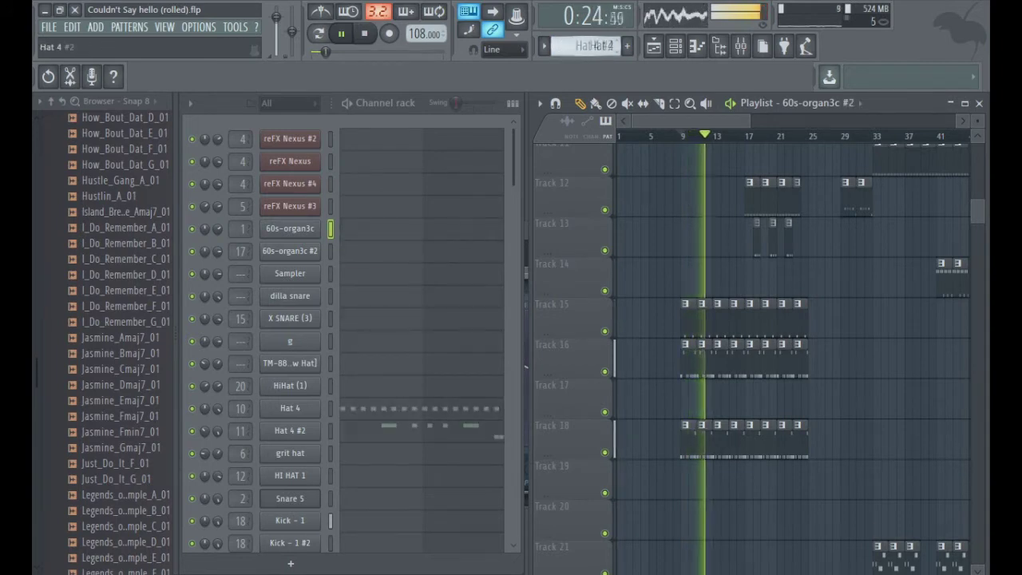
pyautogui.scroll(4, 587, 46)
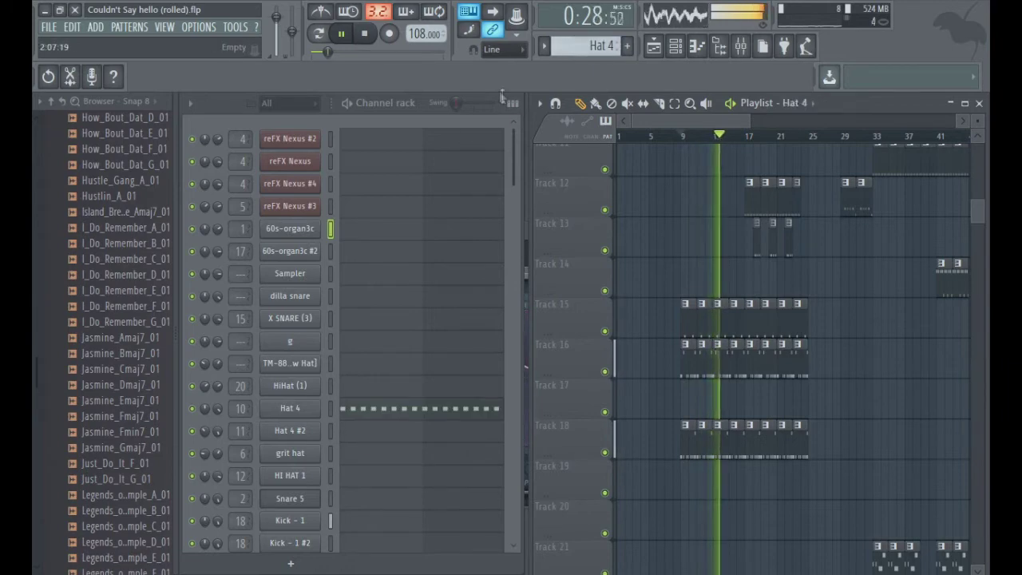
pyautogui.moveTo(520, 150); pyautogui.dragTo(526, 428)
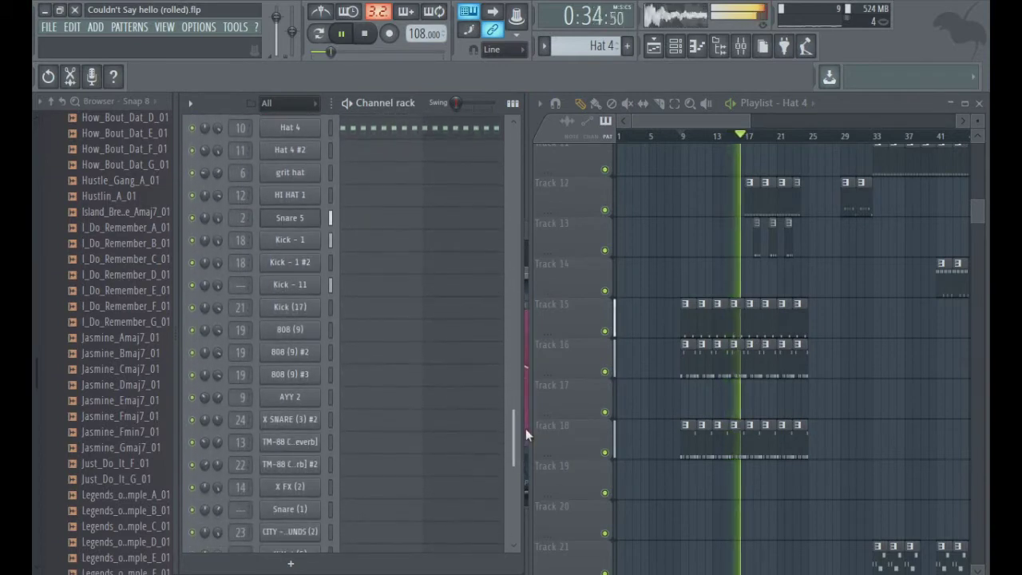
pyautogui.scroll(-2, 587, 50)
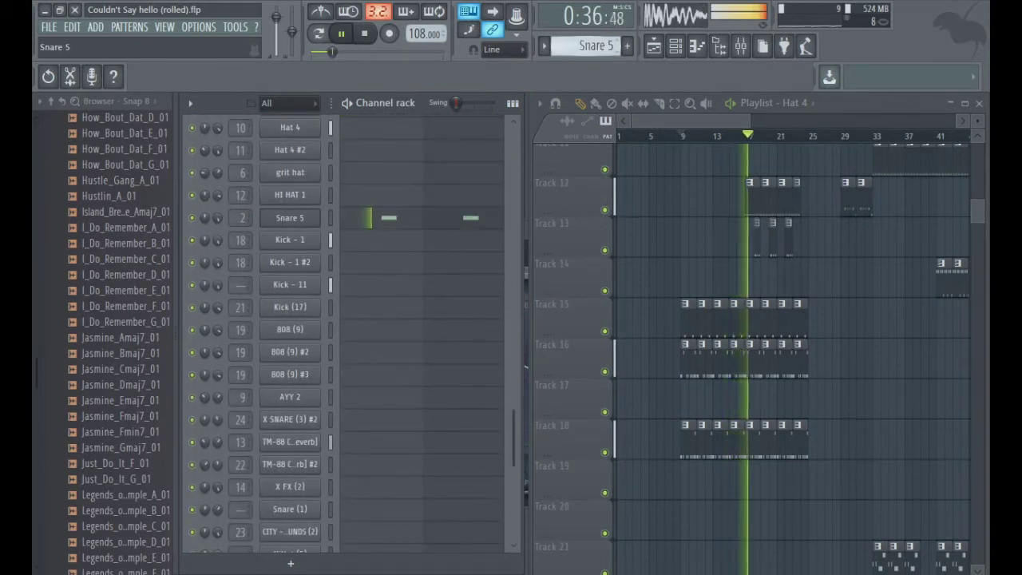
# - Open the Snare 5 channel settings and show its mixer track, stopping playback
pyautogui.click(291, 220)
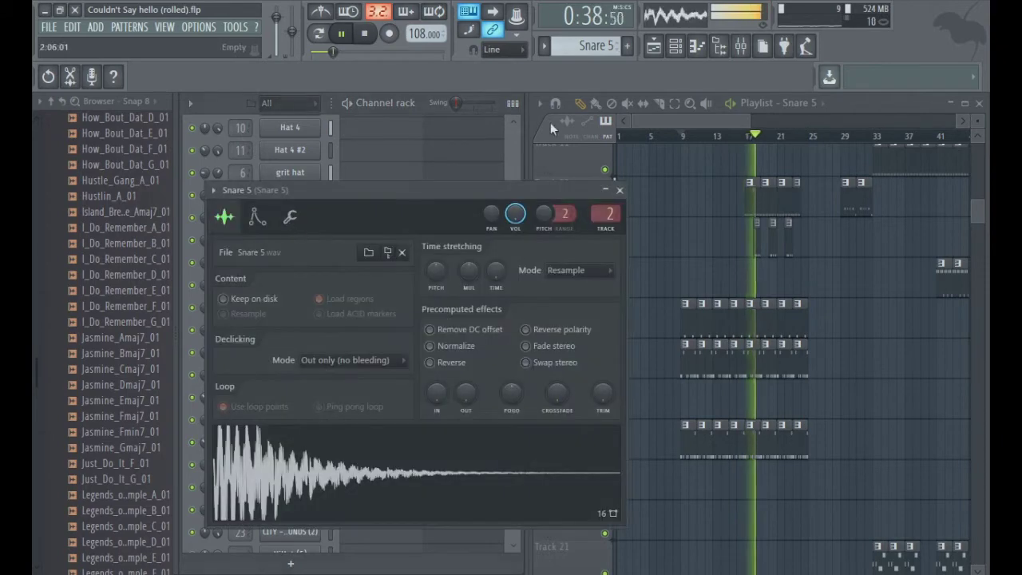
pyautogui.click(741, 48)
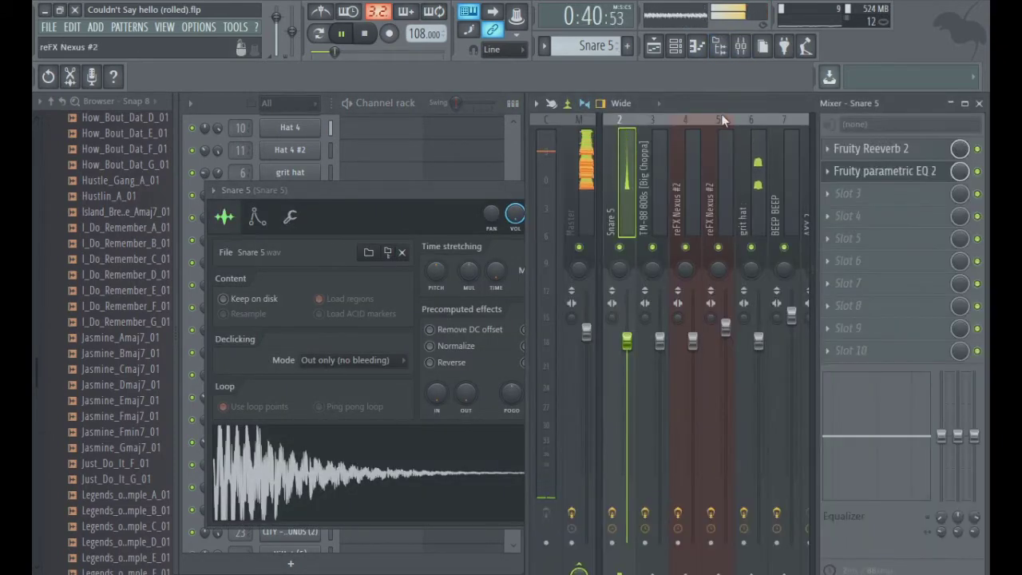
pyautogui.press('space')
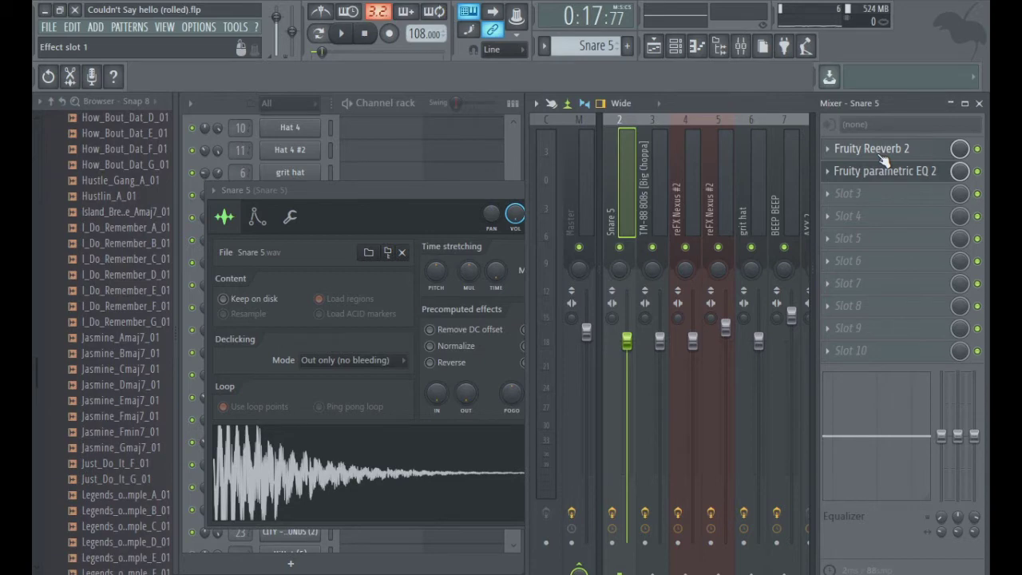
# - Review the snare track's Fruity parametric EQ 2 and Fruity Reeverb 2 settings, replaying the drum section
pyautogui.click(884, 162)
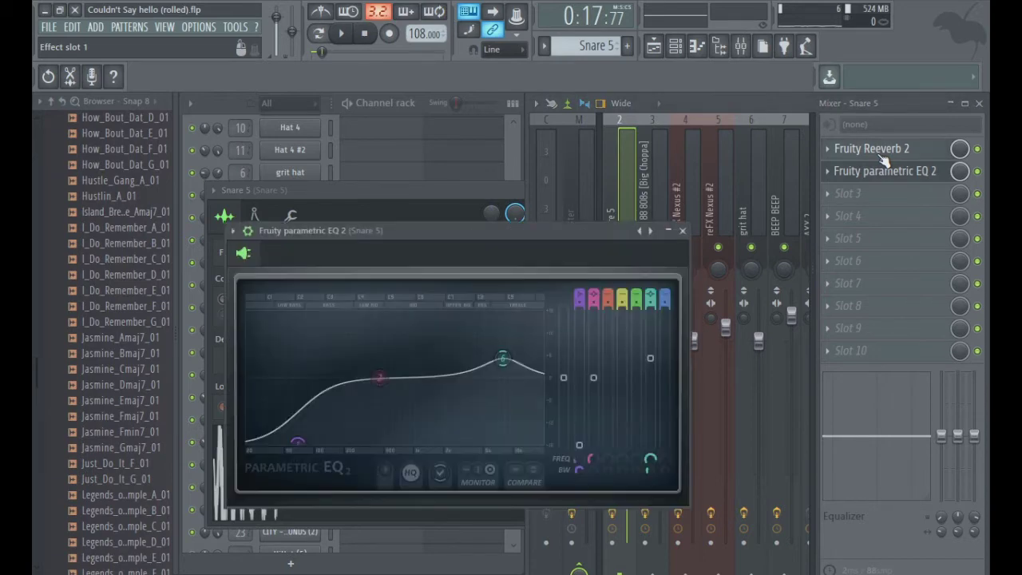
pyautogui.press('space')
pyautogui.click(882, 150)
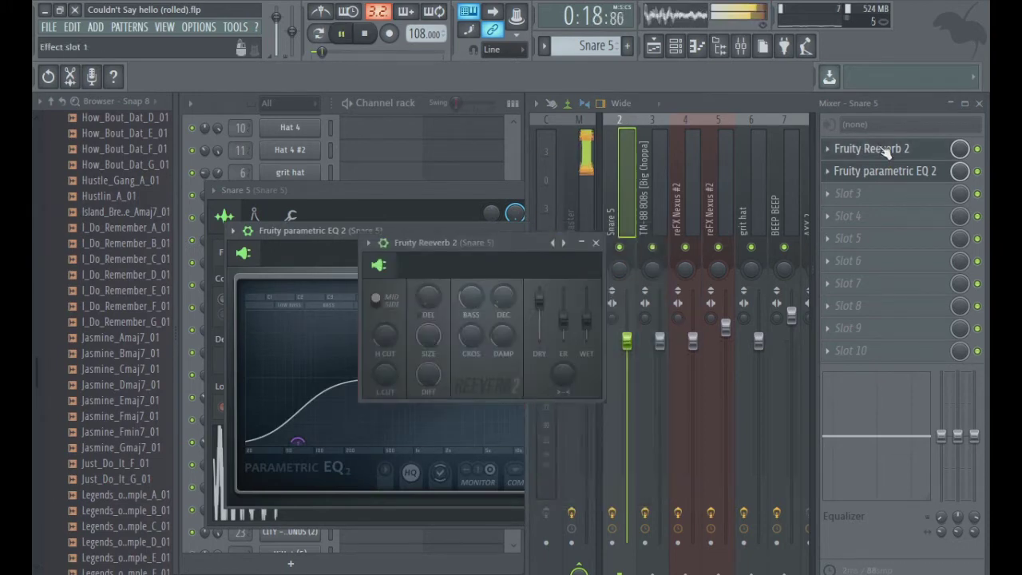
pyautogui.click(884, 151)
pyautogui.click(885, 151)
pyautogui.click(884, 152)
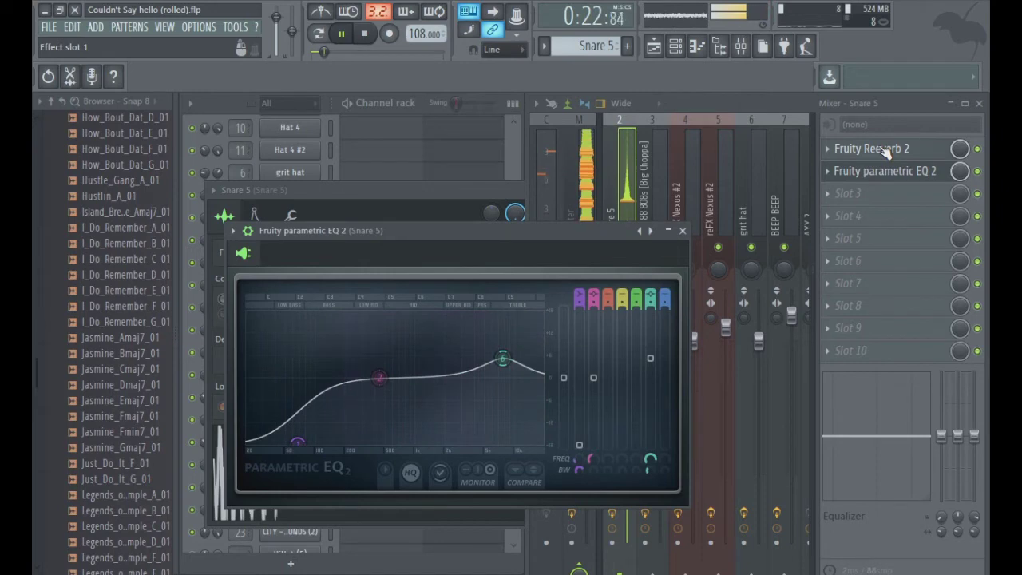
pyautogui.press('space')
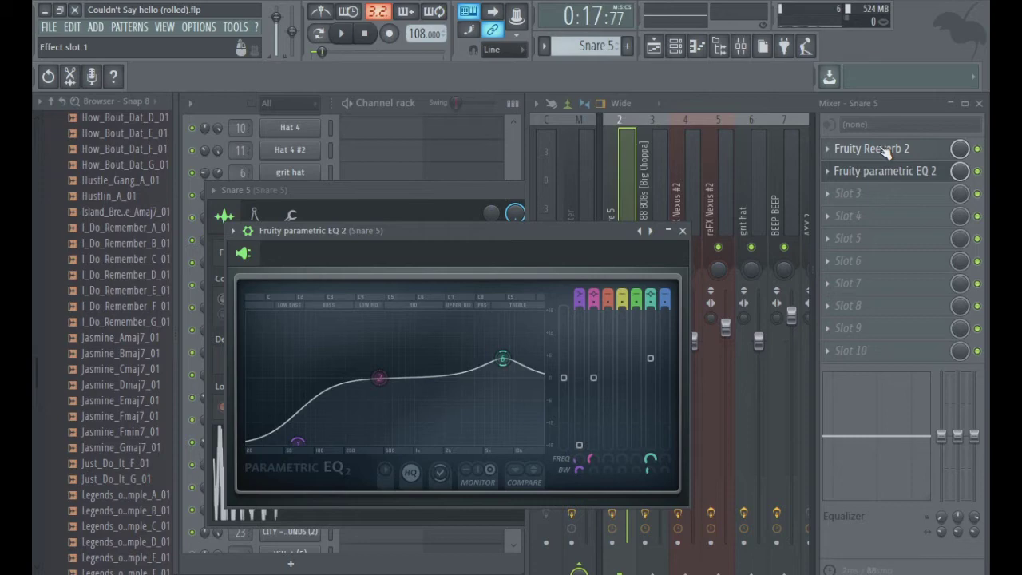
pyautogui.press('space')
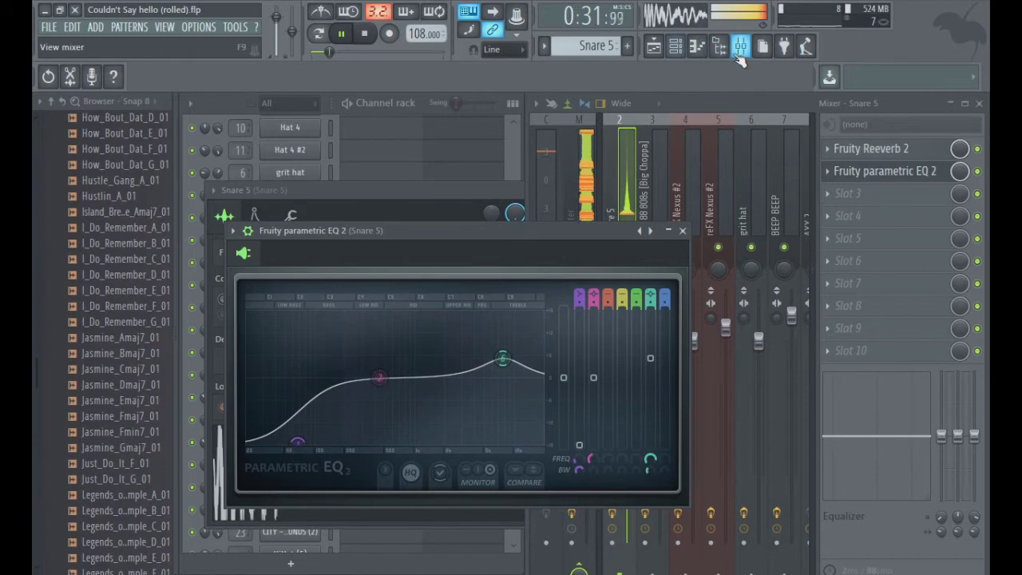
# - Return to the playlist, bring the channel rack forward and select the Hat 4 pattern
pyautogui.click(660, 52)
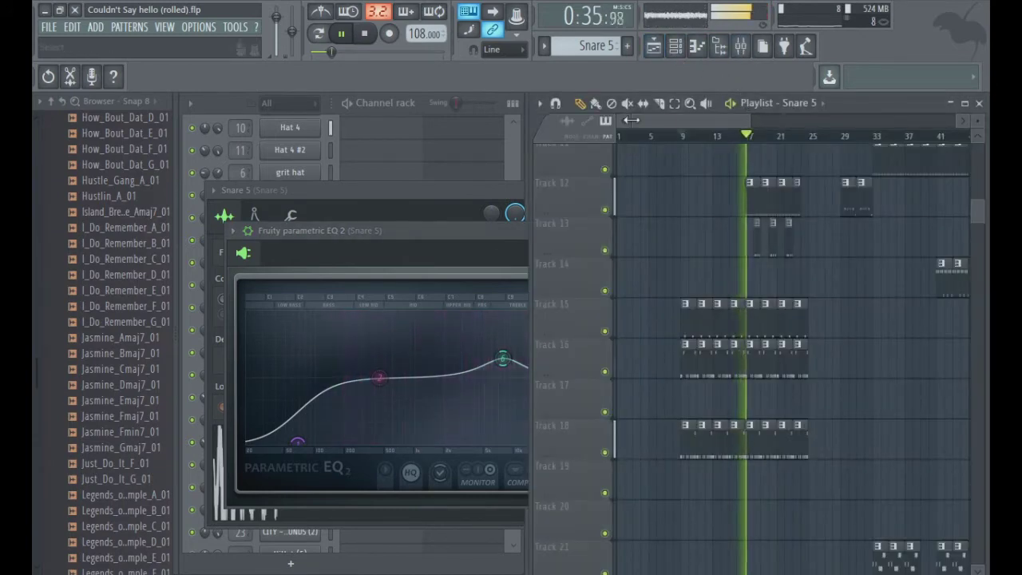
pyautogui.click(224, 107)
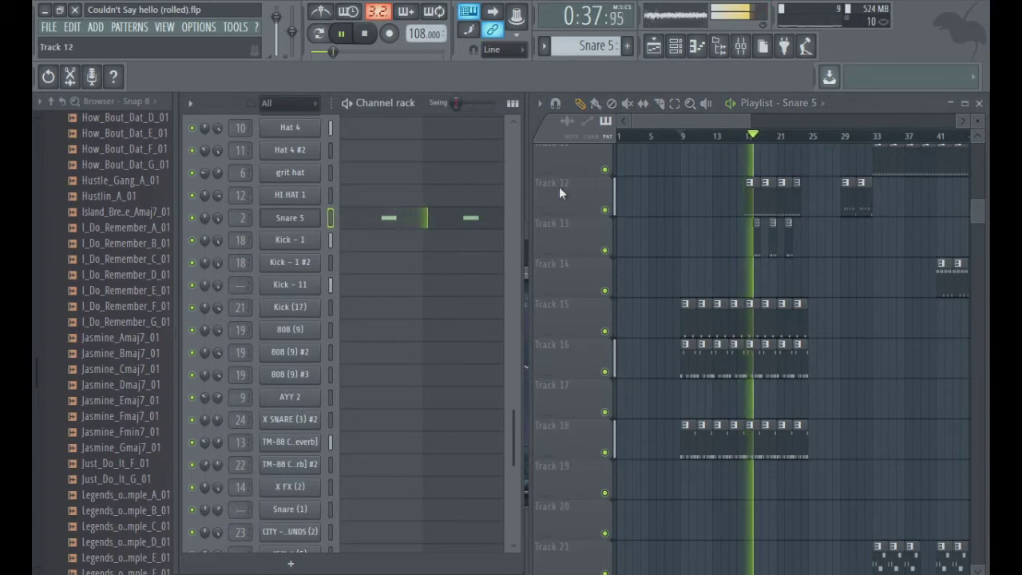
pyautogui.moveTo(516, 415); pyautogui.dragTo(516, 248)
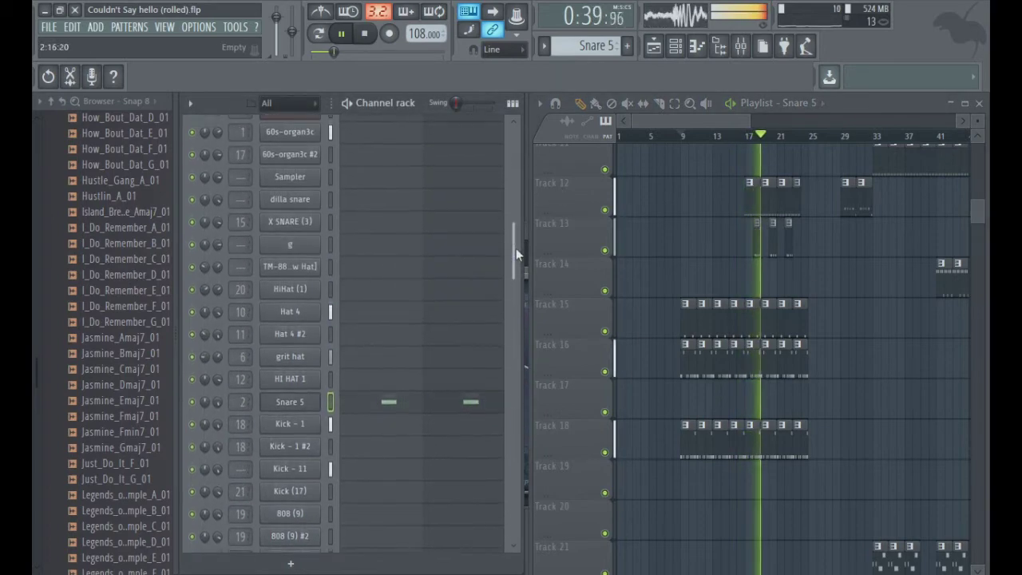
pyautogui.moveTo(595, 46); pyautogui.dragTo(596, 67)
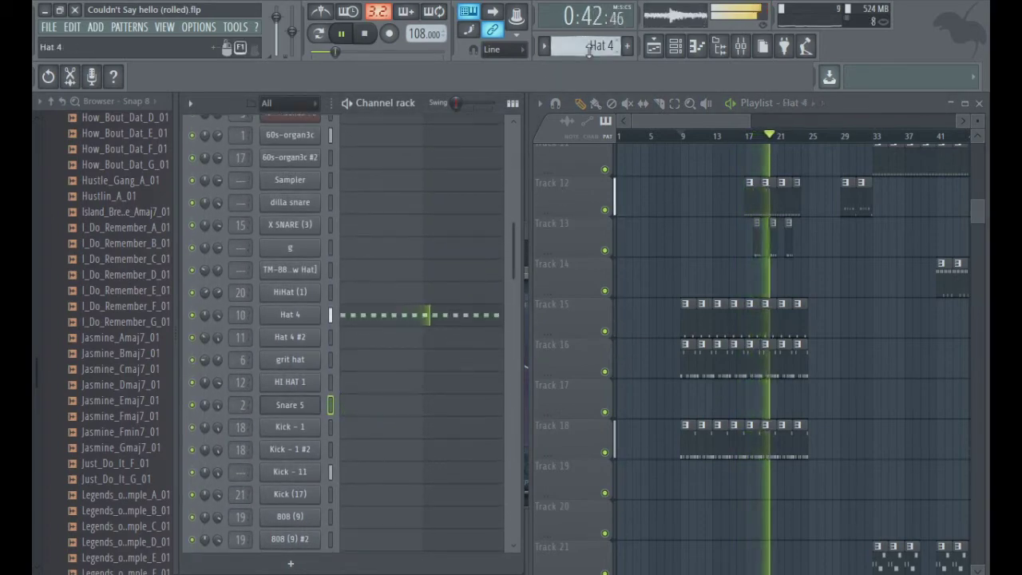
# - Restart the song at bar 17, where the Hat 4 clips begin on Track 12
pyautogui.click(745, 137)
pyautogui.press('space')
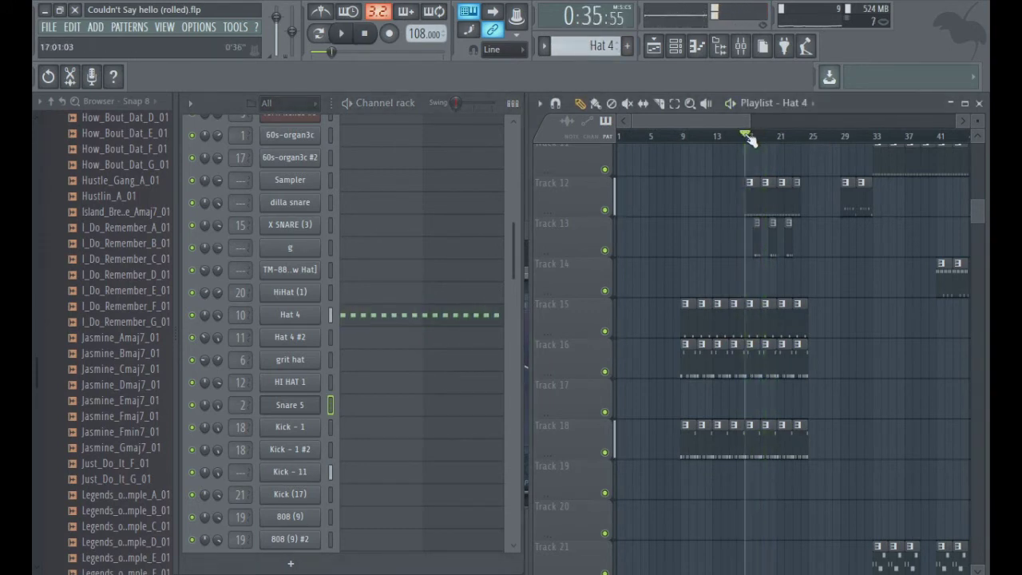
pyautogui.press('space')
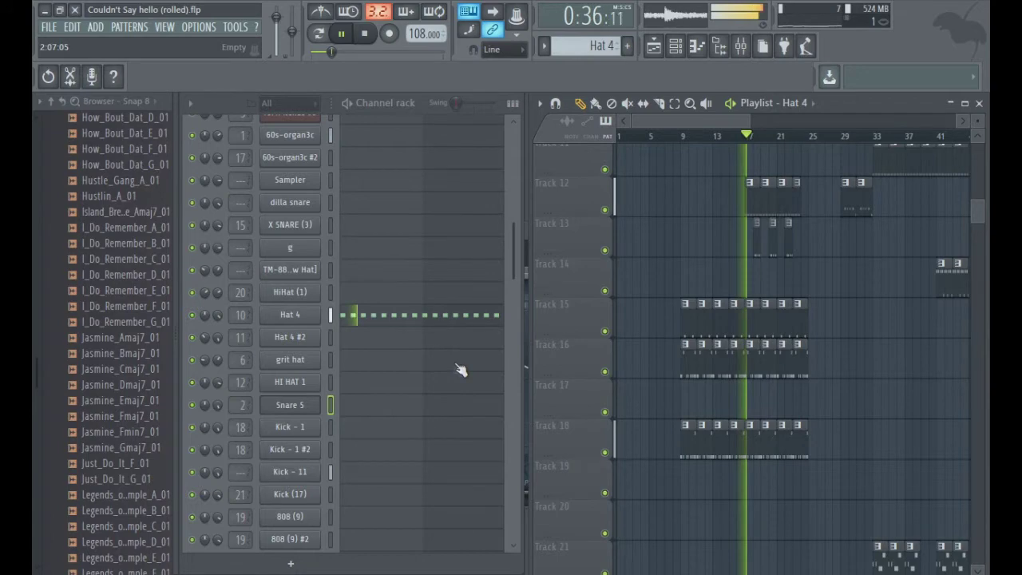
# - Open the Hat 4 channel settings and inspect its mixer track, stopping playback
pyautogui.click(290, 314)
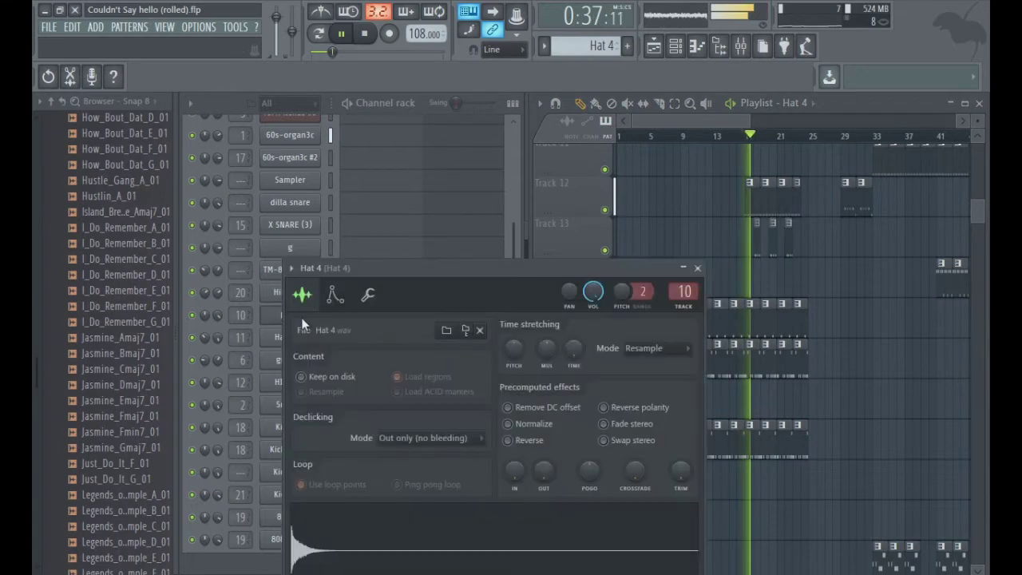
pyautogui.click(741, 47)
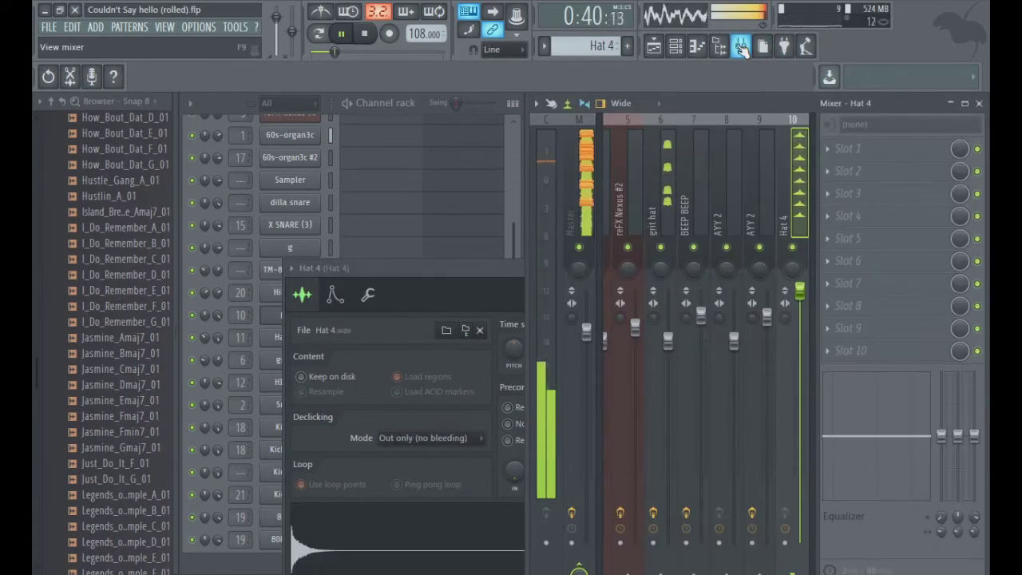
pyautogui.press('space')
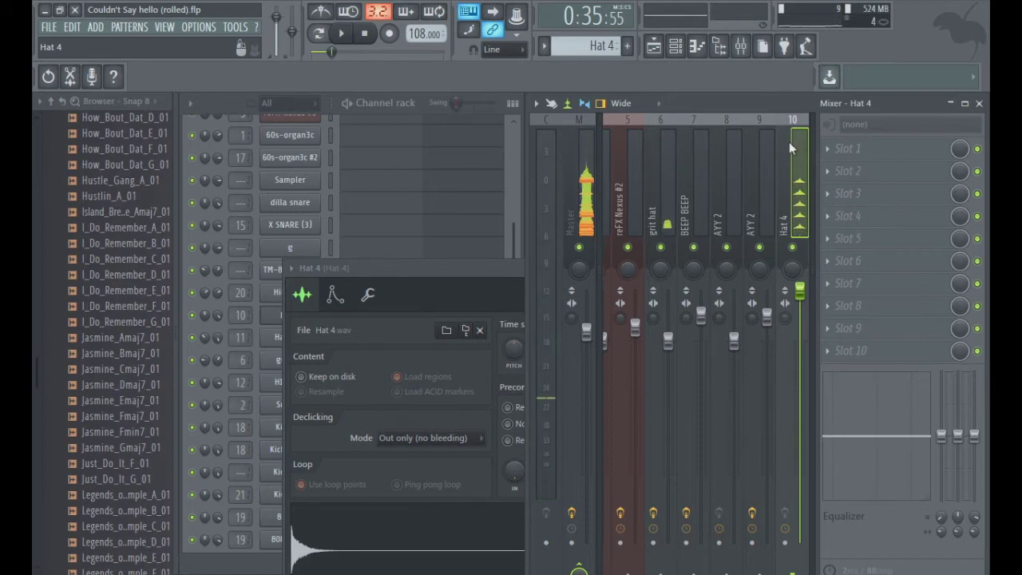
# - Open the Hat 4 notes in the piano roll, fit the whole two-bar pattern in view and play it
pyautogui.click(209, 103)
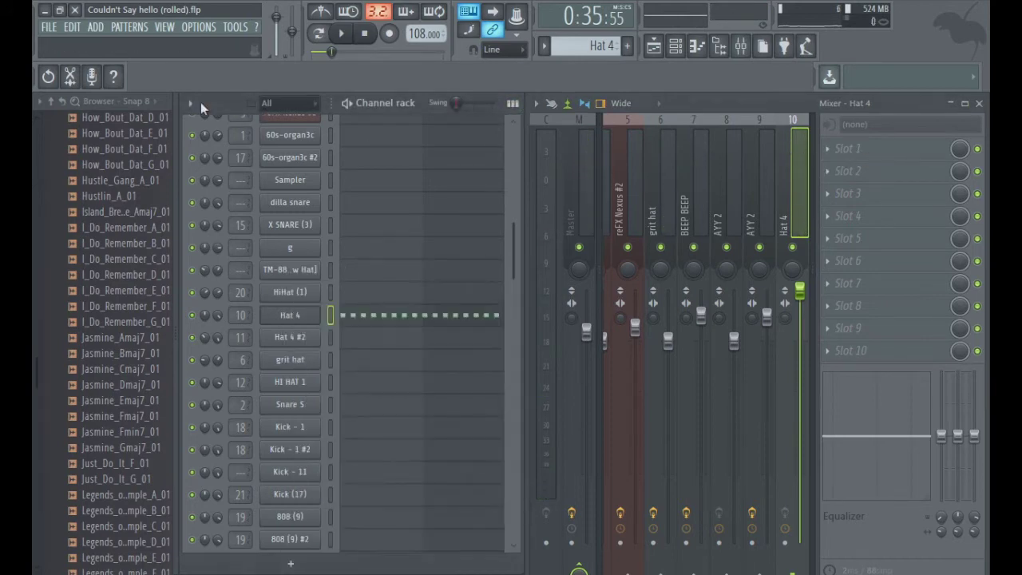
pyautogui.rightClick(287, 317)
pyautogui.click(364, 314)
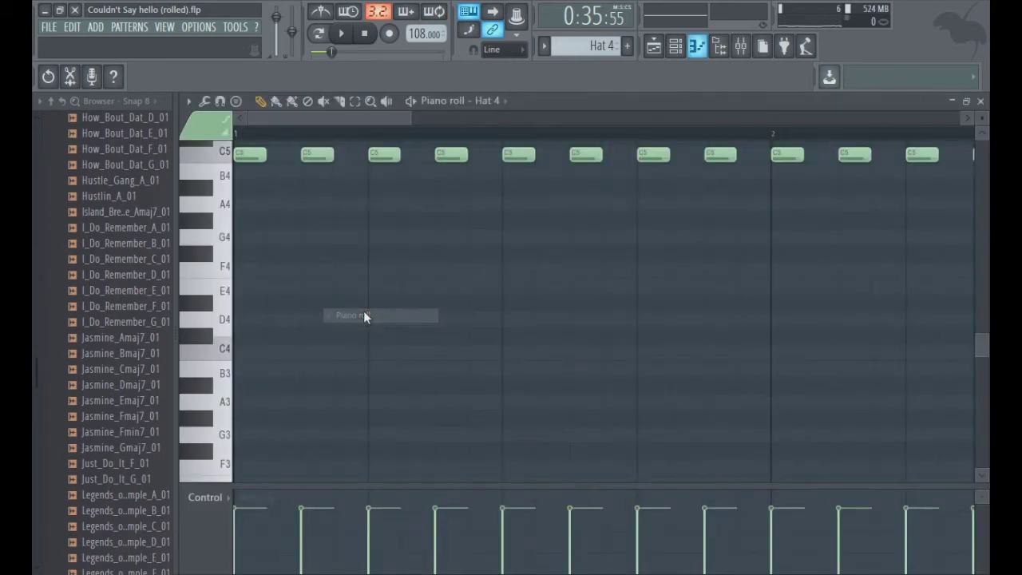
pyautogui.click(371, 101)
pyautogui.click(400, 246)
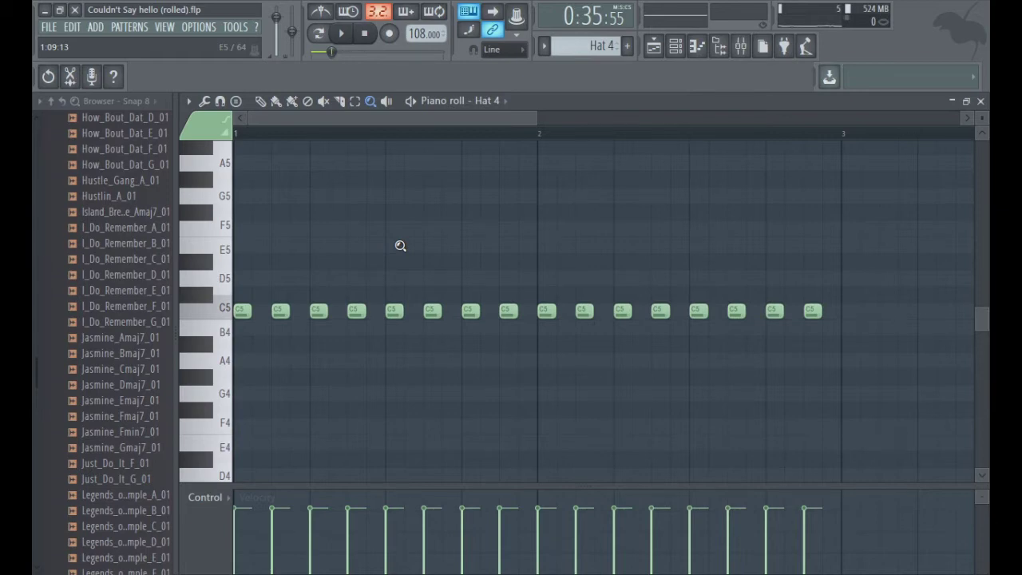
pyautogui.press('space')
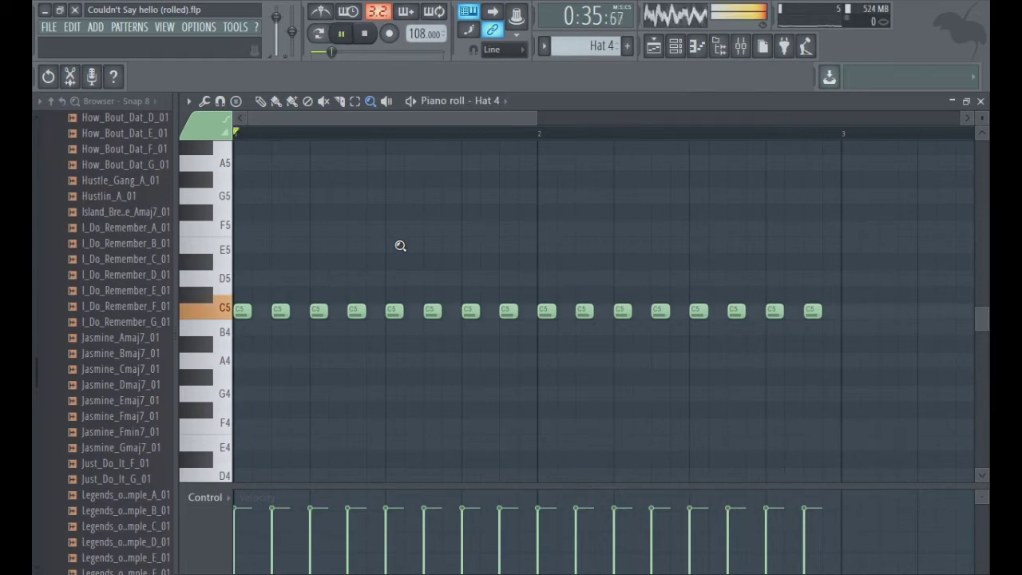
# - Close the Hat 4 piano roll, step through the Hat 4 #2 and grit hat patterns, and stop playback
pyautogui.click(980, 102)
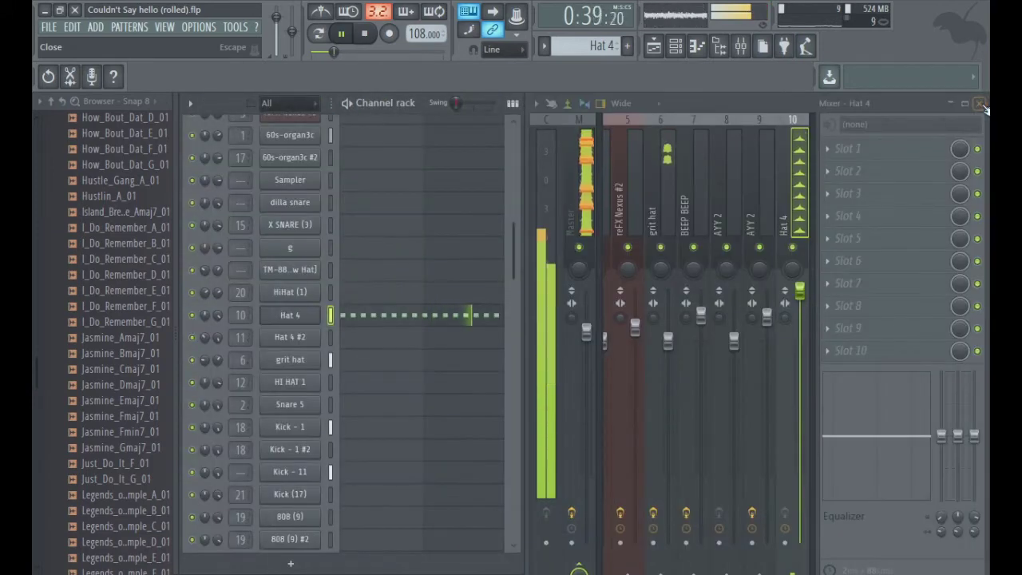
pyautogui.moveTo(594, 46); pyautogui.dragTo(594, 39)
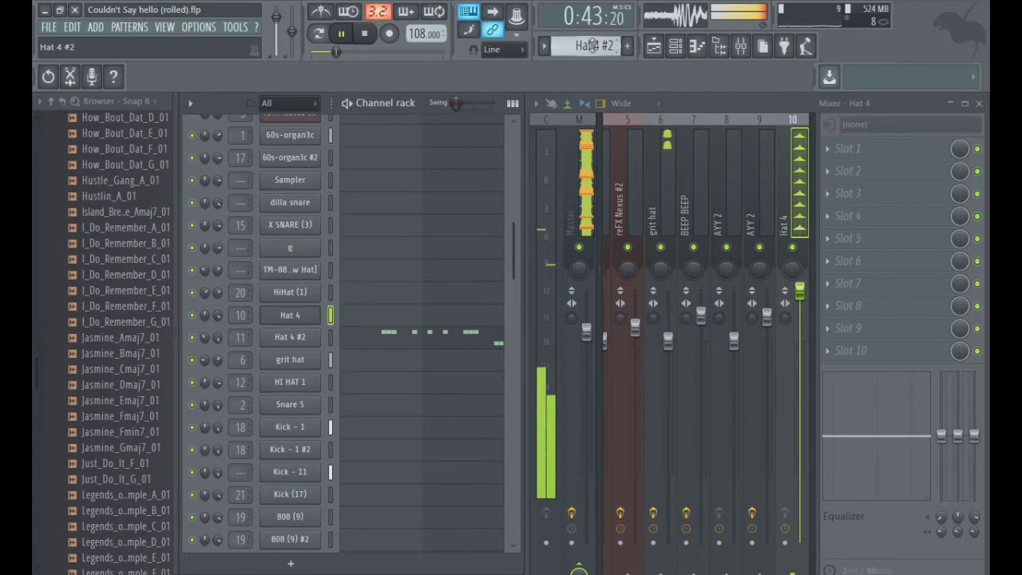
pyautogui.moveTo(593, 45); pyautogui.dragTo(593, 38)
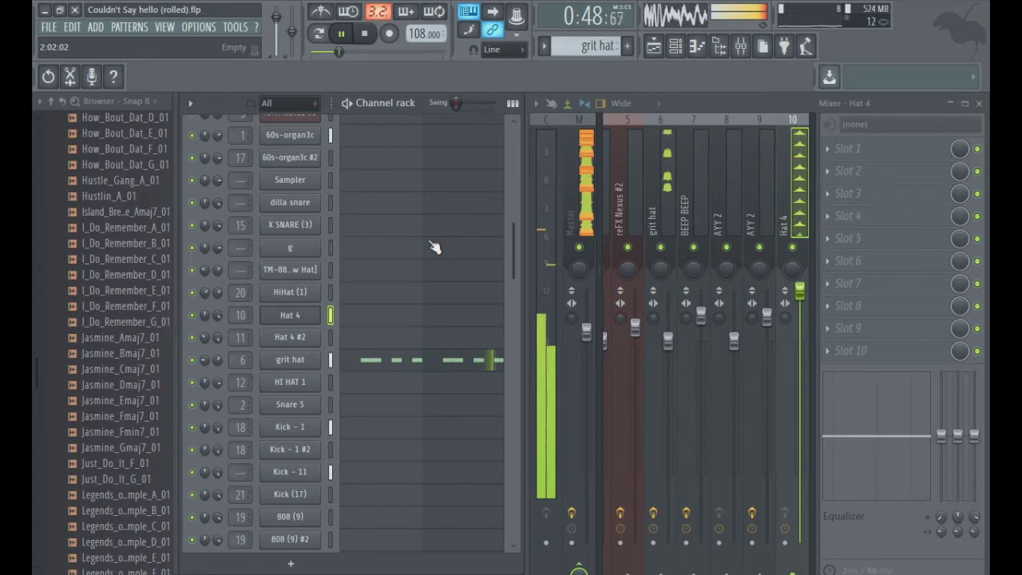
pyautogui.press('space')
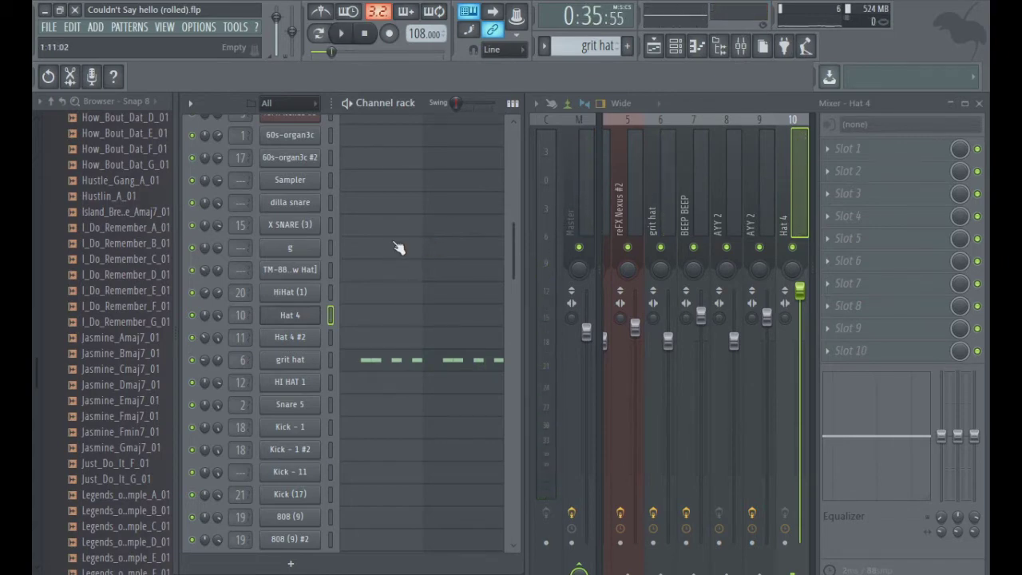
# - Open the grit hat channel settings and the Fruity parametric EQ 2 on its mixer track
pyautogui.click(742, 47)
pyautogui.click(742, 48)
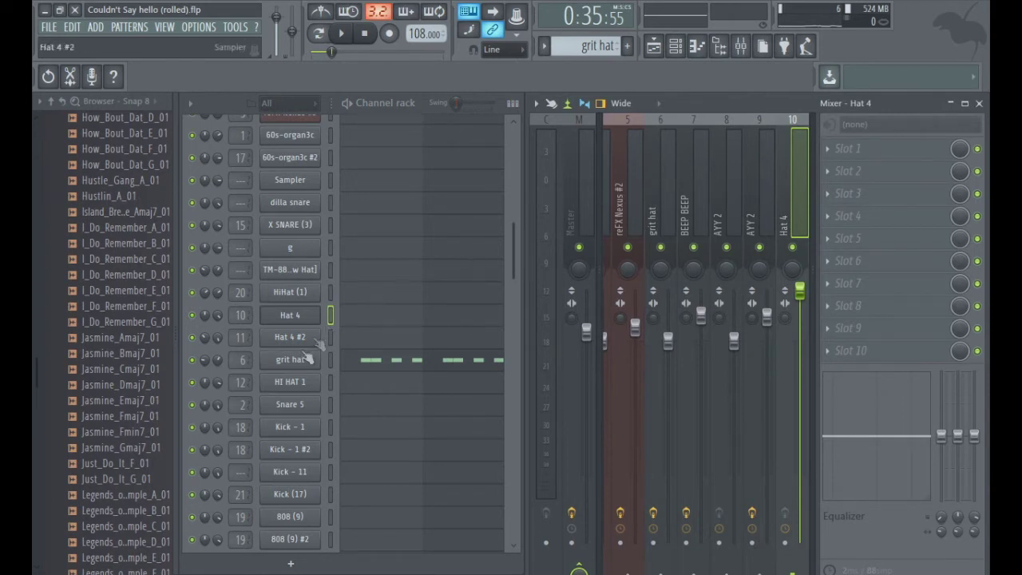
pyautogui.click(283, 361)
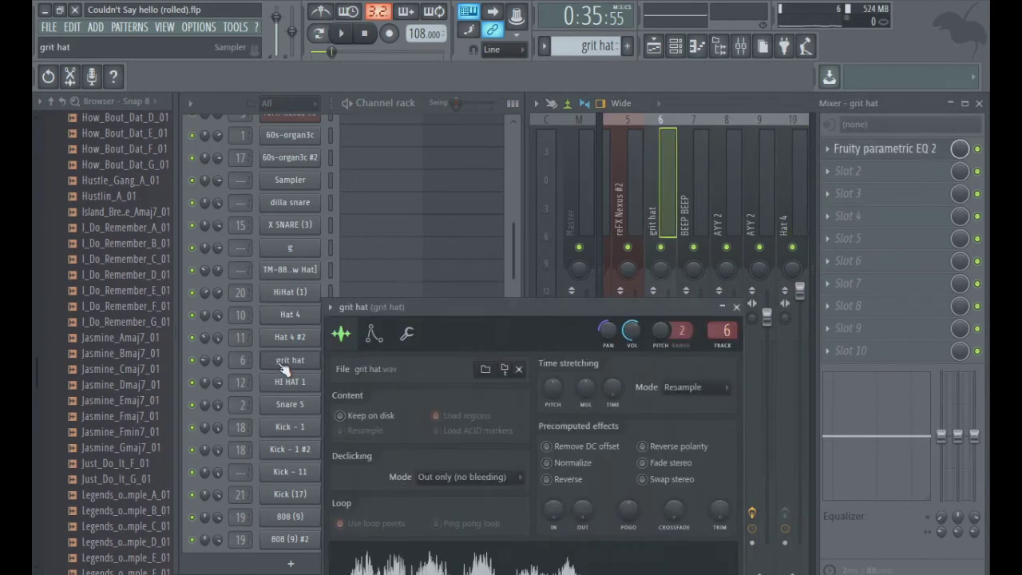
pyautogui.click(871, 151)
# - Play the song from bar 17 several times while watching the grit hat equalizer's spectrum
pyautogui.press('space')
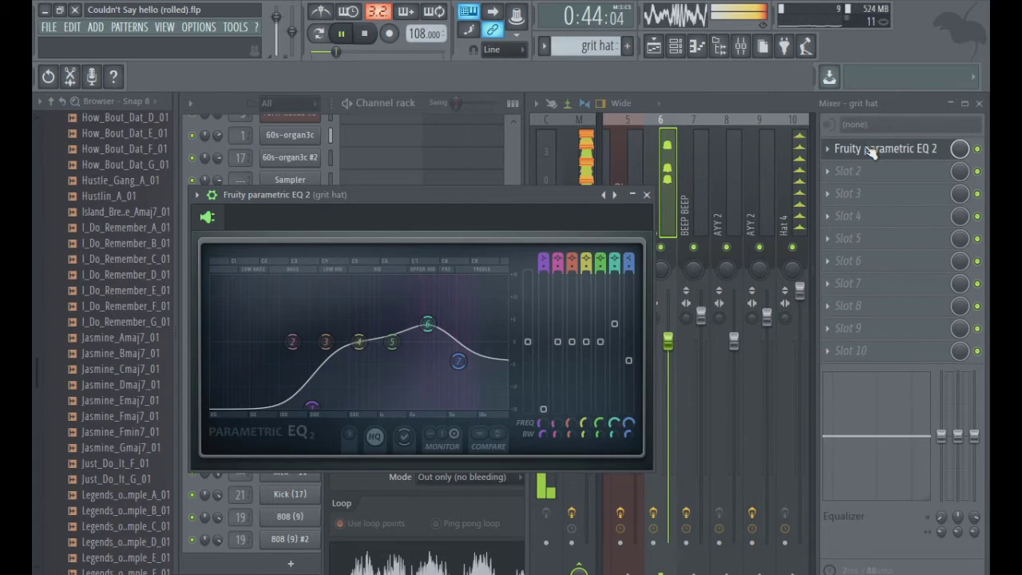
pyautogui.press('space')
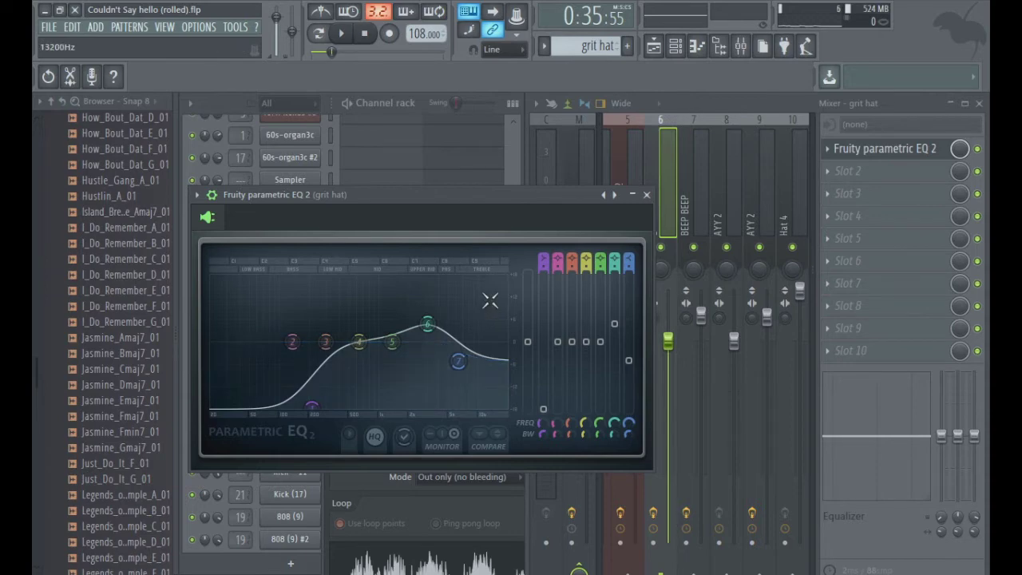
pyautogui.press('space')
pyautogui.press('space')
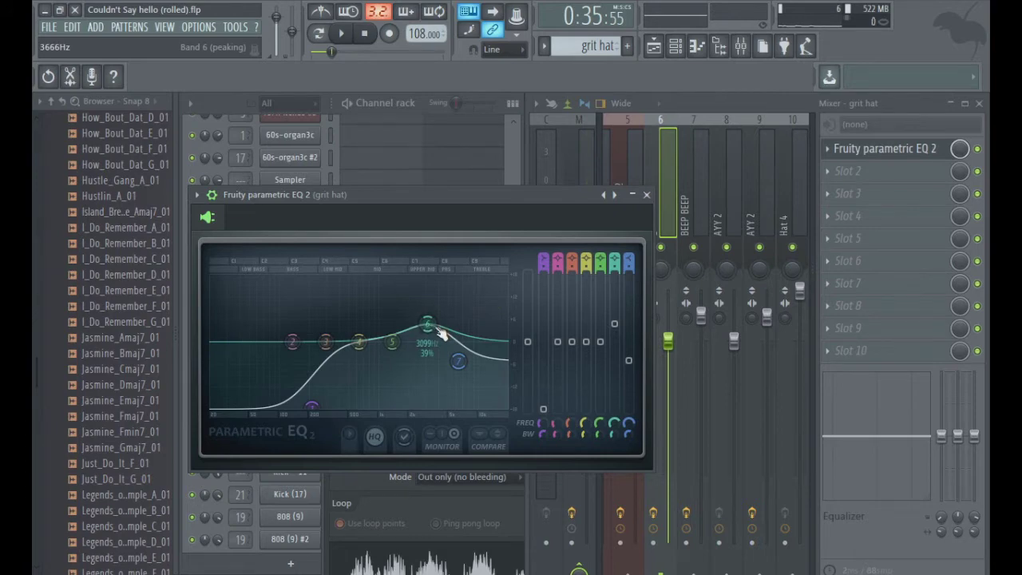
pyautogui.press('space')
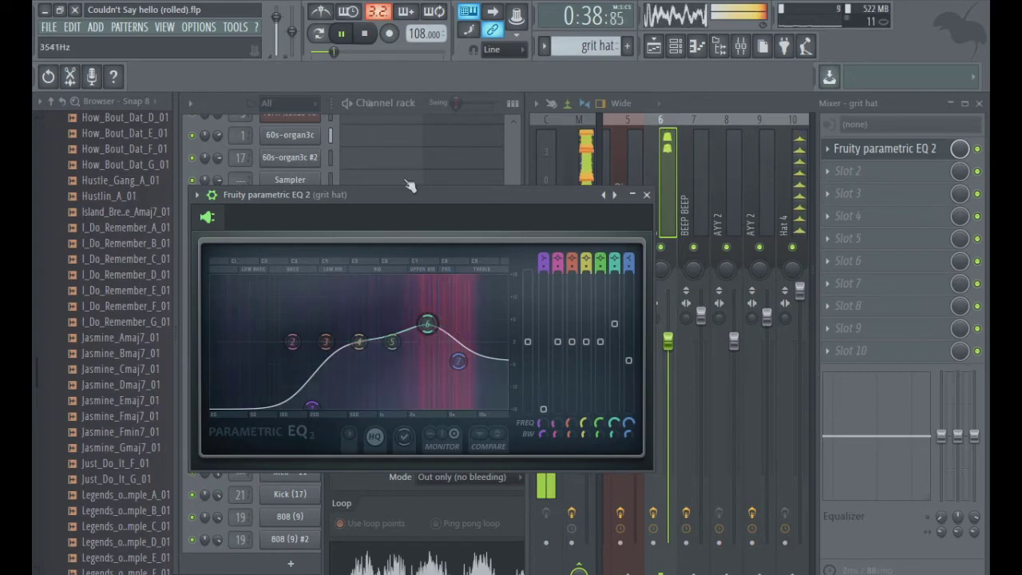
# - Bring the channel rack and playlist forward and play the song from bar 17 with the Track 24 clips in view
pyautogui.click(220, 98)
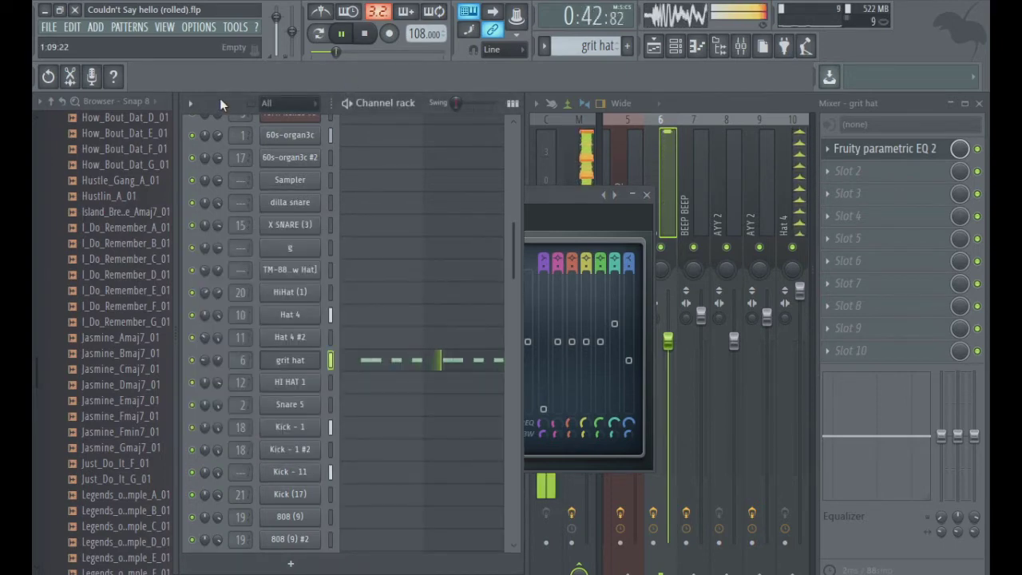
pyautogui.click(652, 46)
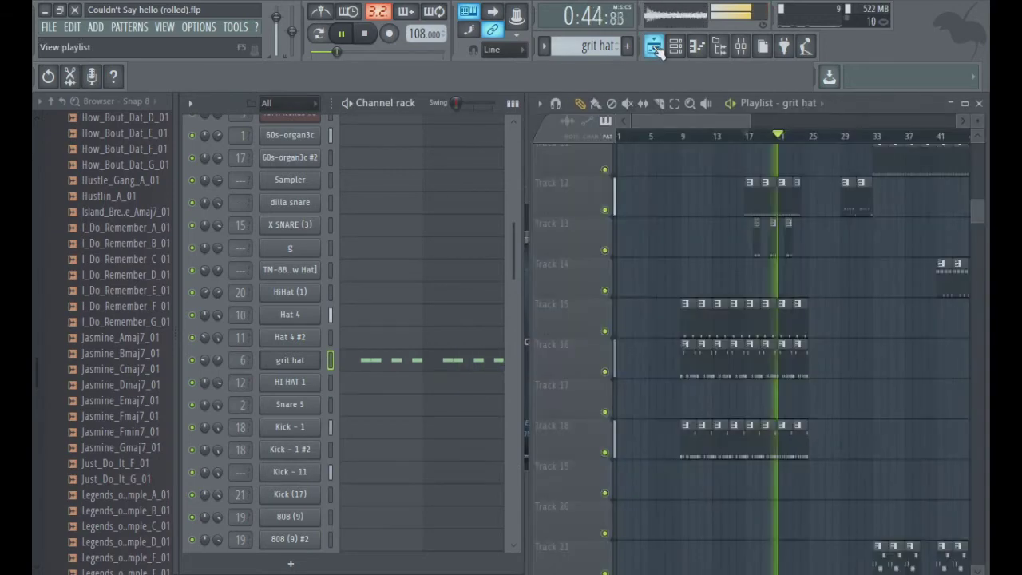
pyautogui.moveTo(687, 119); pyautogui.dragTo(720, 119)
pyautogui.moveTo(980, 215); pyautogui.dragTo(984, 273)
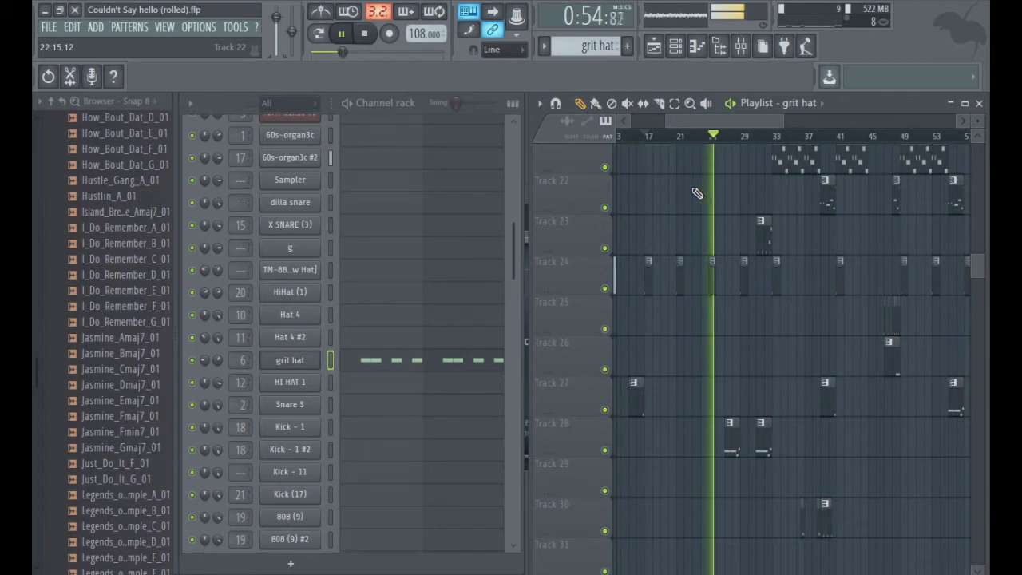
pyautogui.press('space')
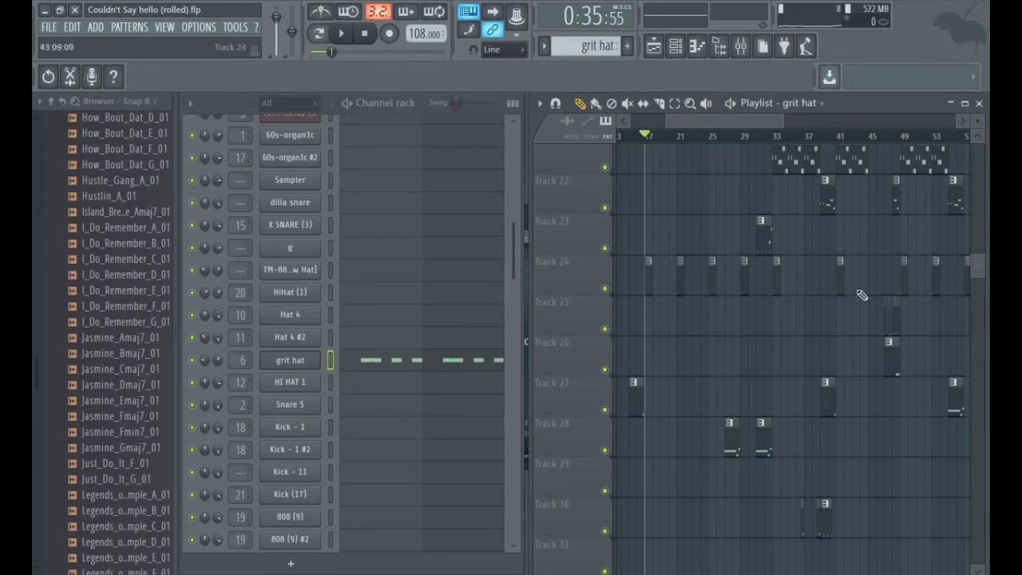
pyautogui.press('space')
pyautogui.press('space')
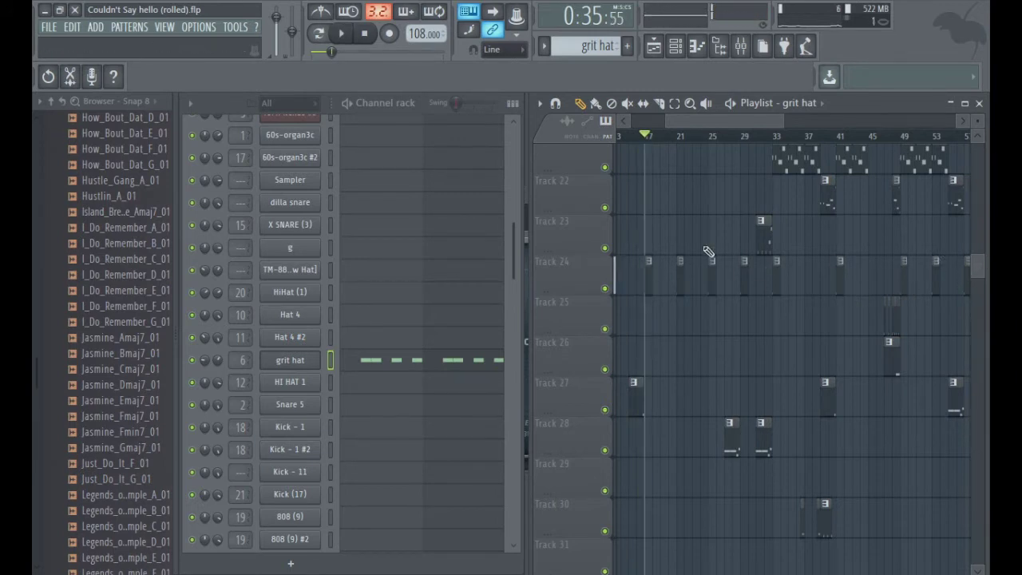
# - Select the TM-88 Cymbal [Reverb] pattern and inspect its channel settings while playing the song from bar 17
pyautogui.moveTo(511, 245); pyautogui.dragTo(521, 504)
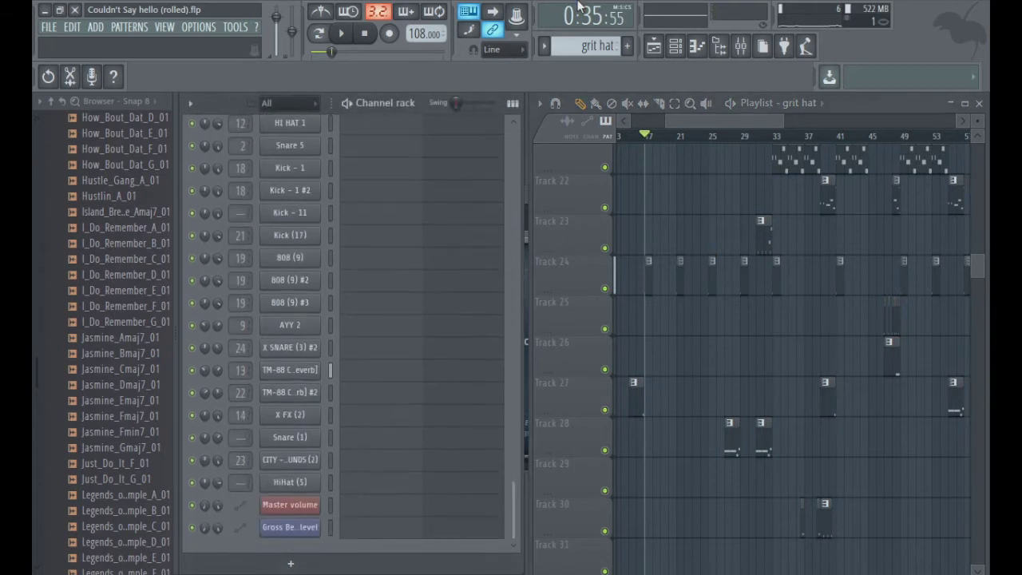
pyautogui.scroll(-6, 589, 46)
pyautogui.scroll(-4, 590, 46)
pyautogui.press('space')
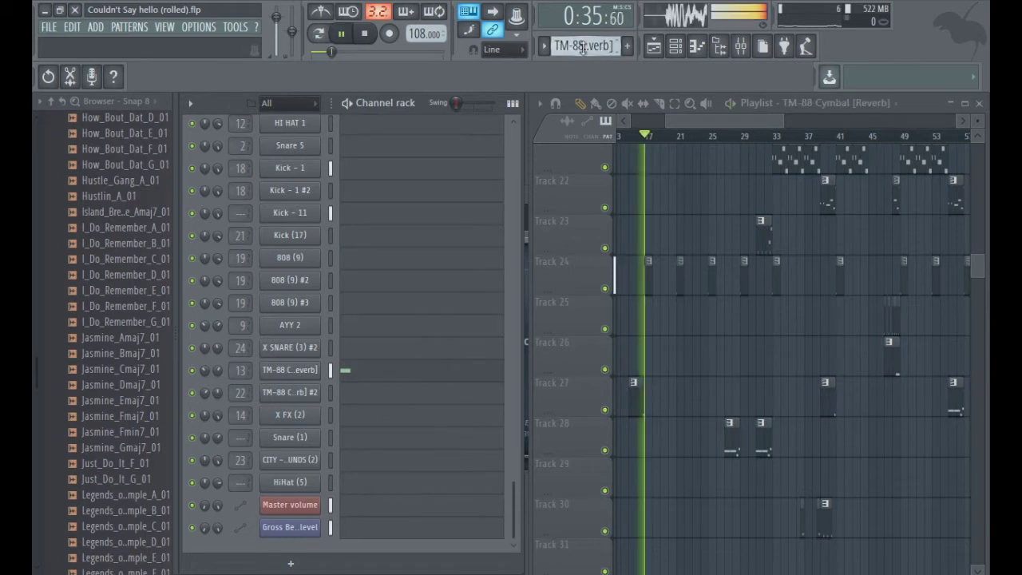
pyautogui.click(292, 372)
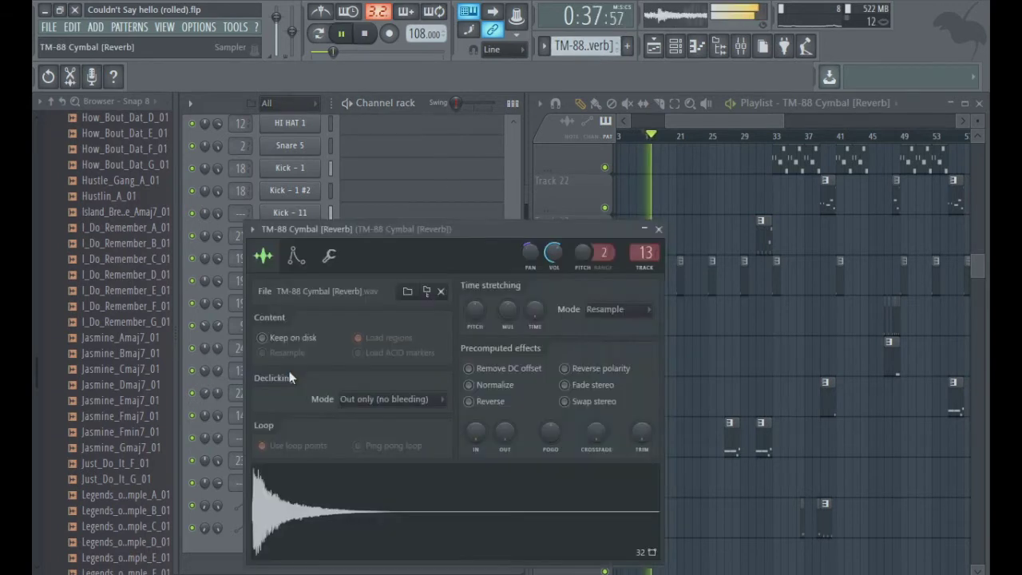
pyautogui.press('space')
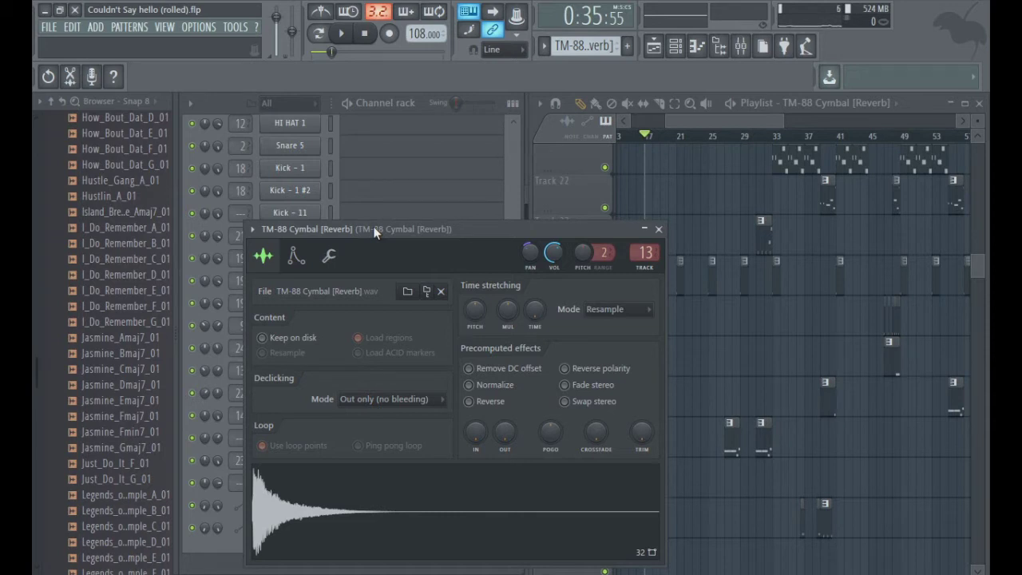
pyautogui.press('space')
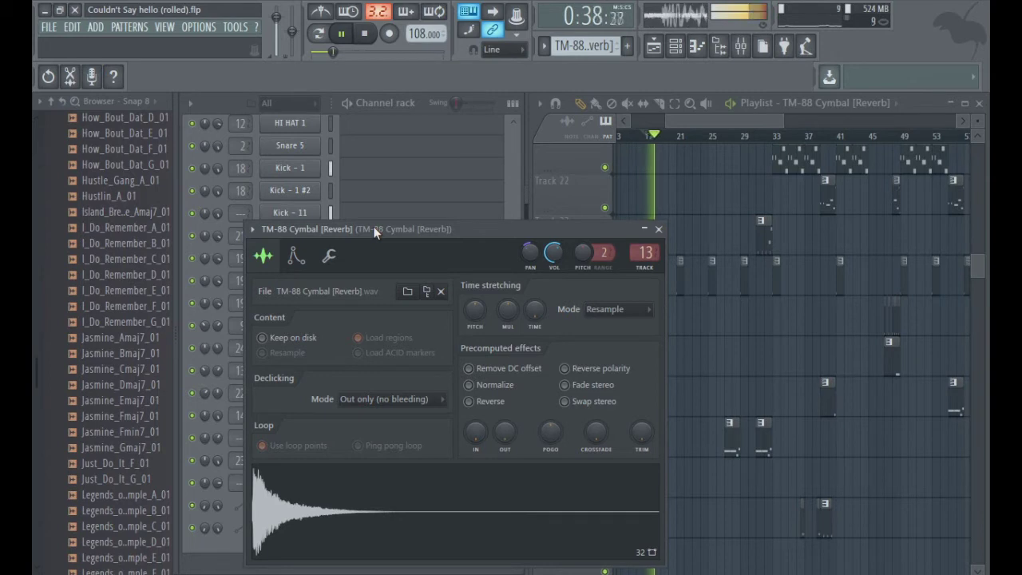
# - Play the next section from about bar 24, stop, and examine the upper playlist tracks starting at Track 1
pyautogui.click(711, 136)
pyautogui.click(704, 138)
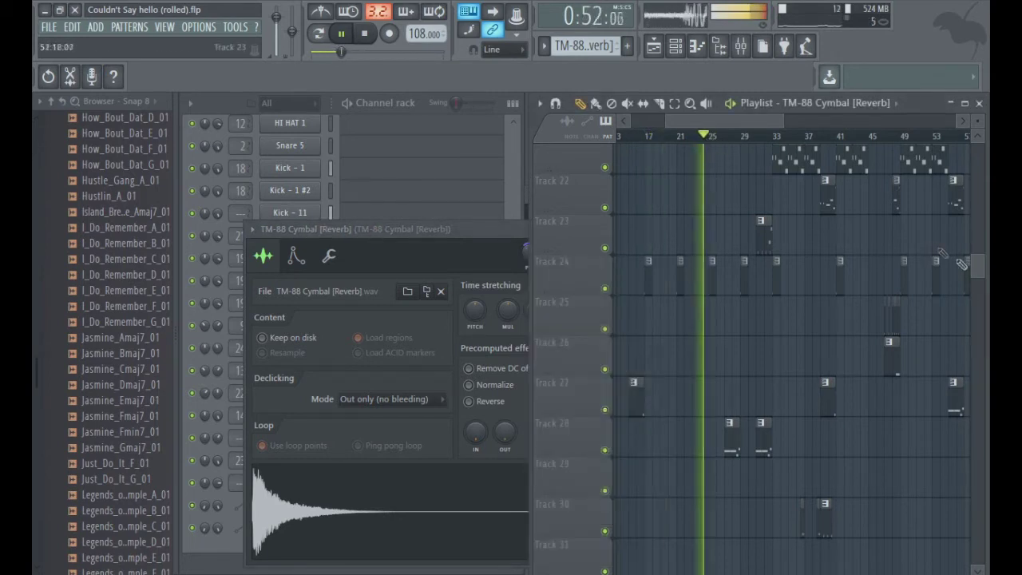
pyautogui.scroll(6, 791, 212)
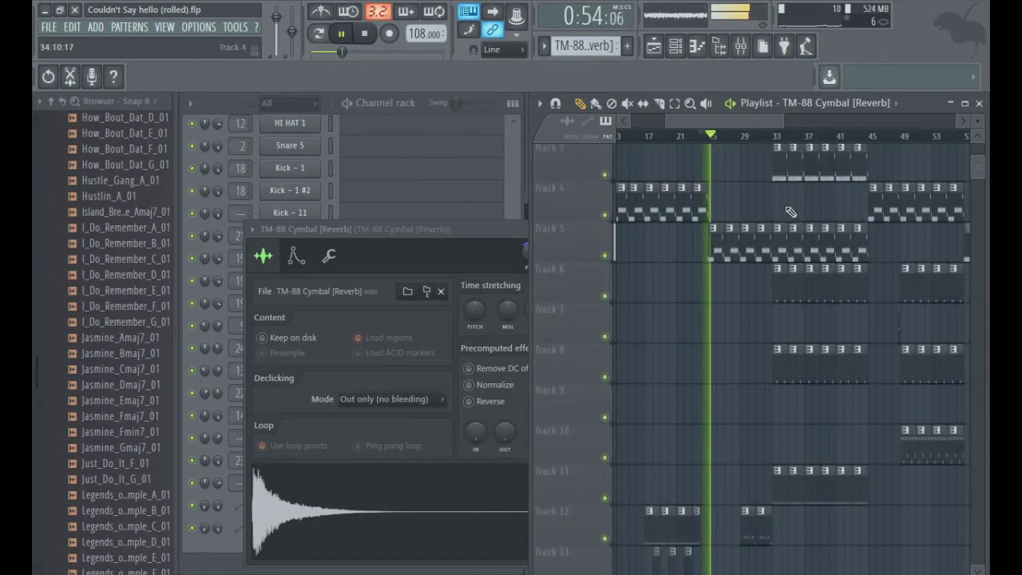
pyautogui.press('space')
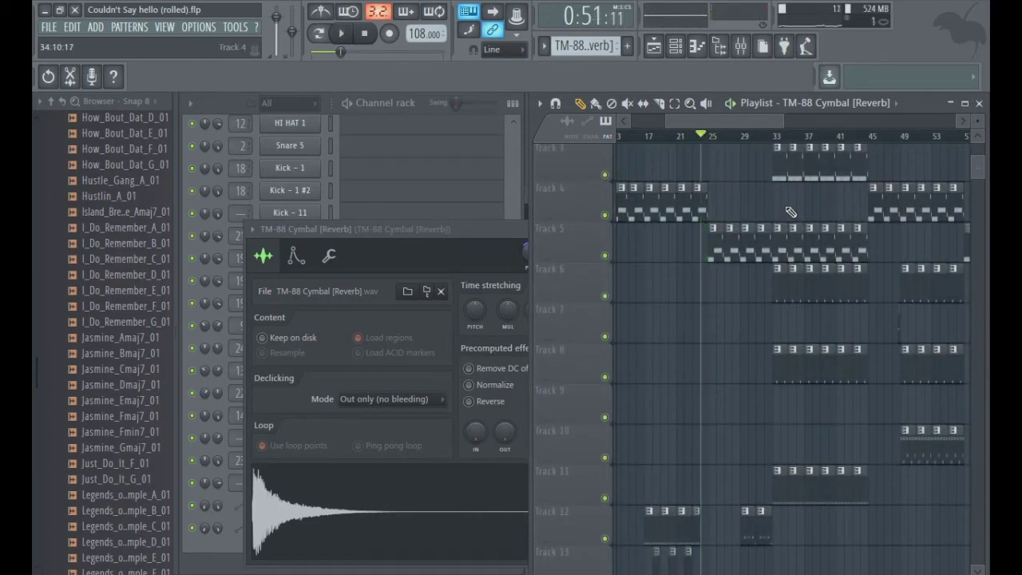
pyautogui.moveTo(976, 166); pyautogui.dragTo(970, 119)
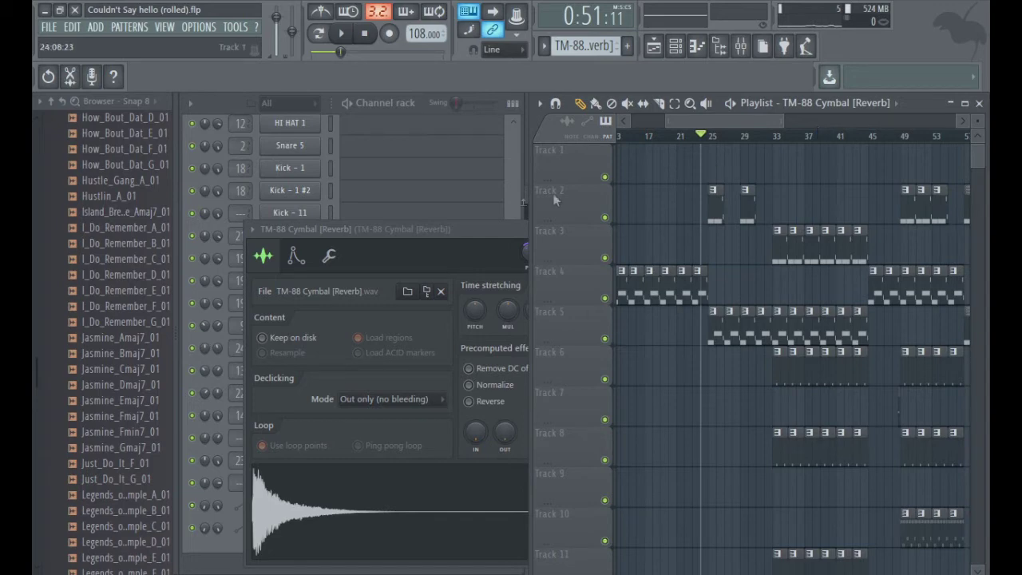
# - Select the reFX Nexus #2 pattern and play it alone in pattern mode
pyautogui.moveTo(513, 211); pyautogui.dragTo(507, 111)
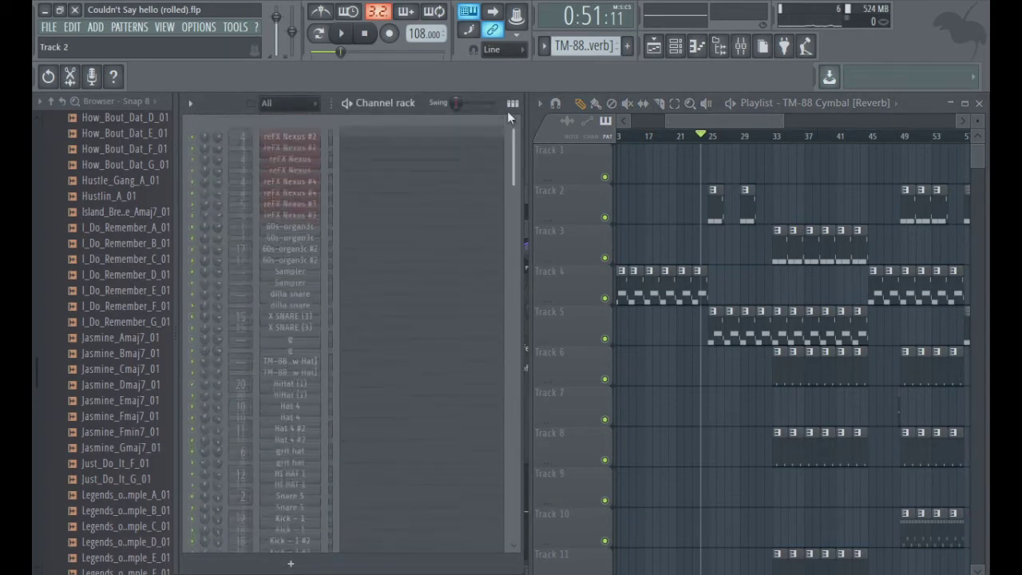
pyautogui.scroll(4, 583, 46)
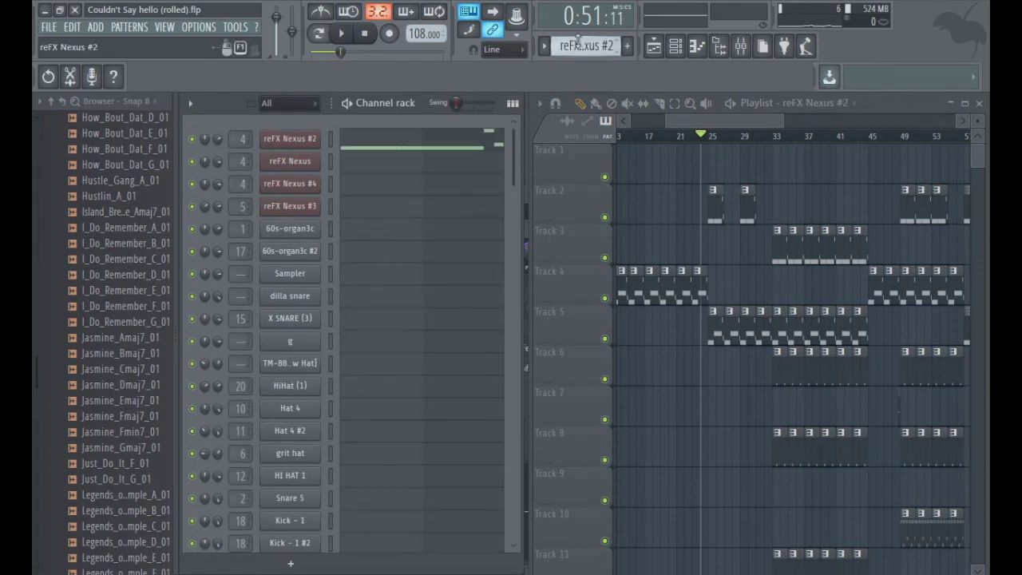
pyautogui.click(321, 38)
pyautogui.press('space')
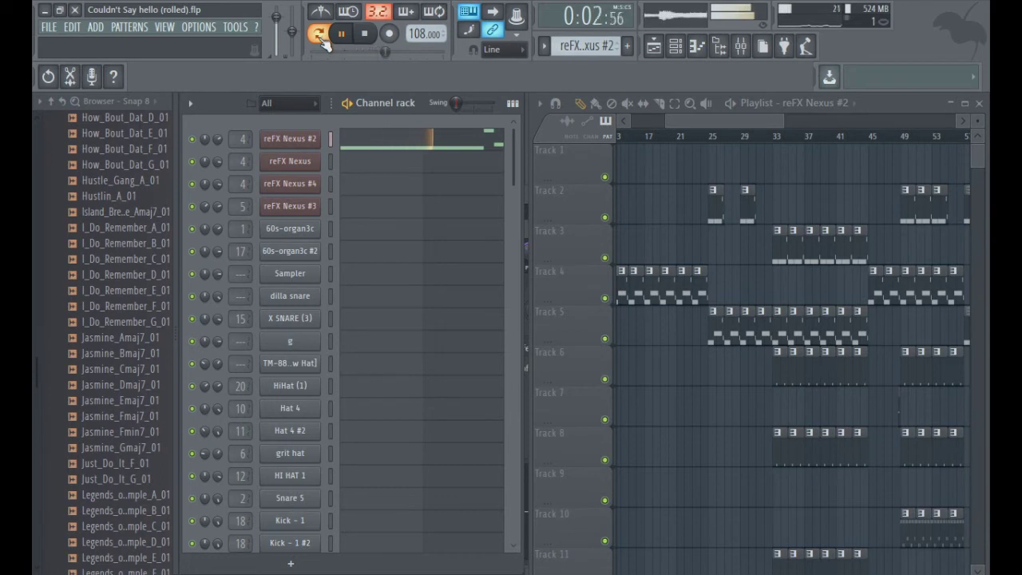
pyautogui.press('space')
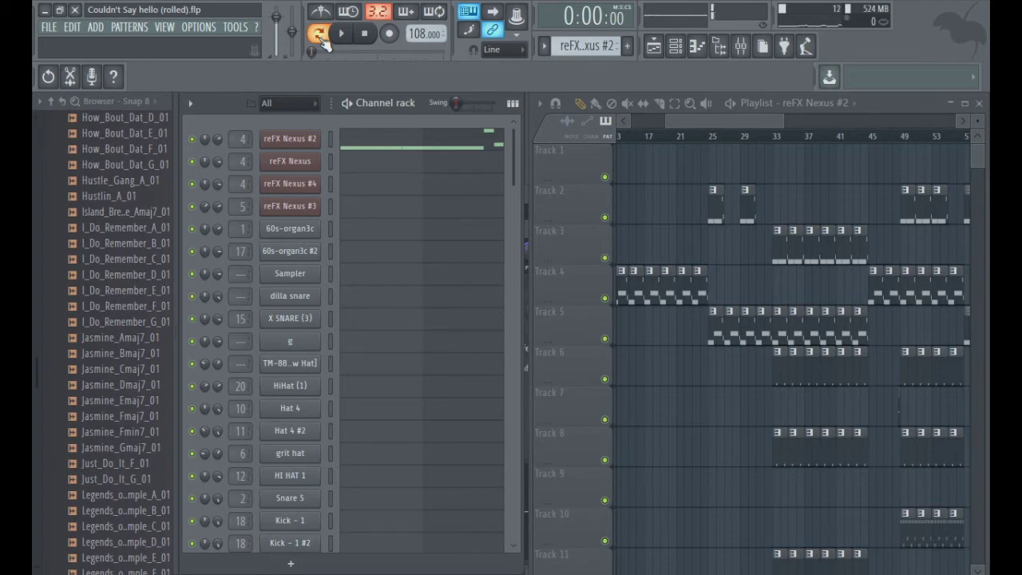
# - Switch back to song mode and play the arrangement from about bar 24
pyautogui.click(321, 37)
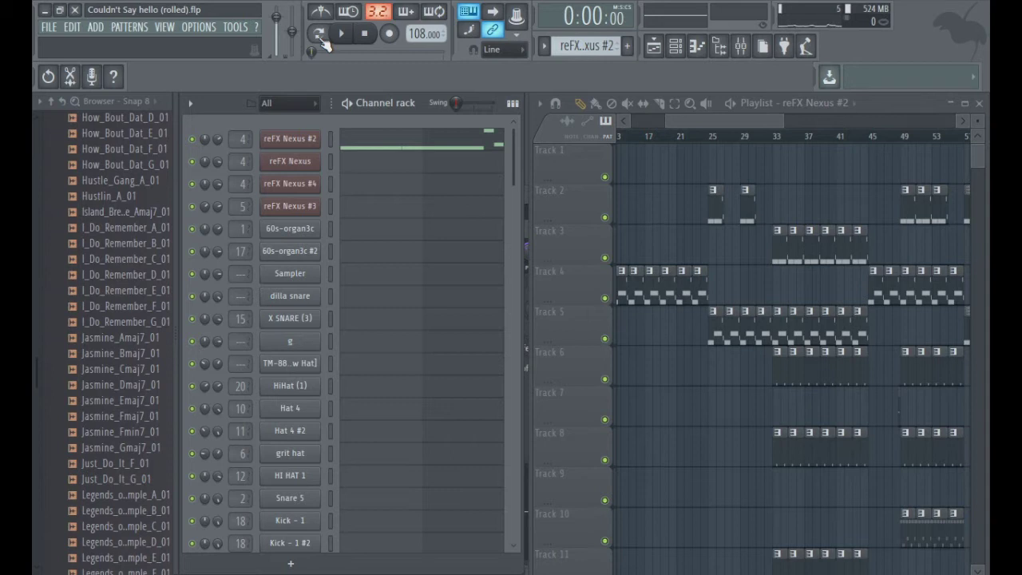
pyautogui.click(709, 139)
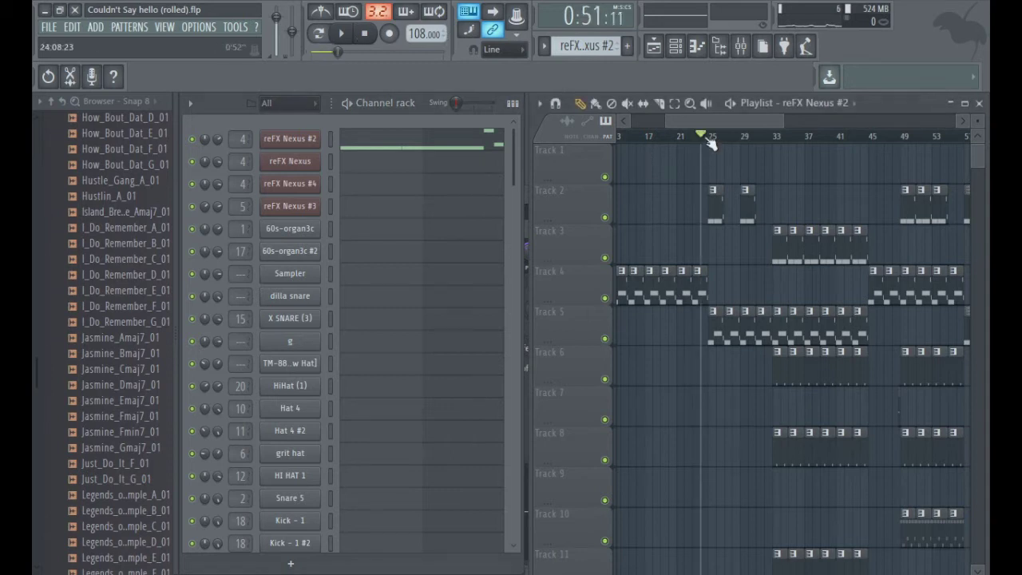
pyautogui.press('space')
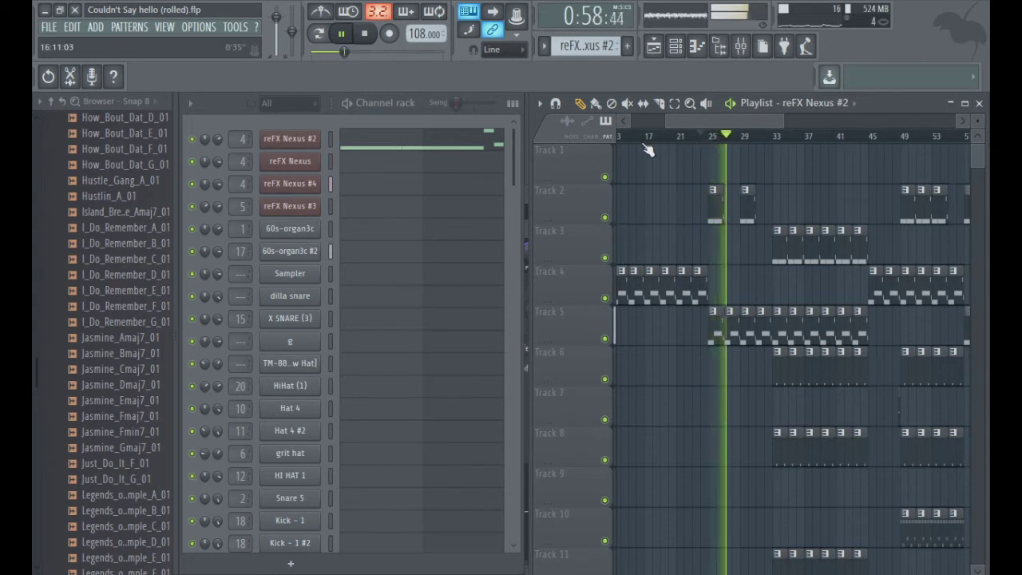
# - Browse the reFX Nexus patterns and Pattern 28, replaying the section from about bar 24
pyautogui.scroll(-1, 587, 45)
pyautogui.scroll(-1, 587, 45)
pyautogui.scroll(2, 586, 46)
pyautogui.scroll(-6, 586, 46)
pyautogui.moveTo(589, 46); pyautogui.dragTo(589, 47)
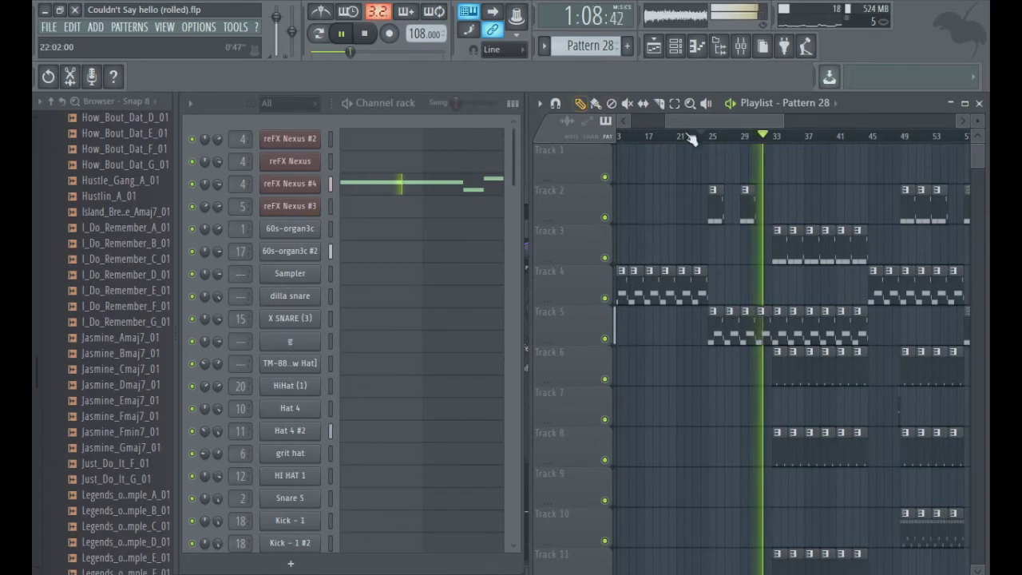
pyautogui.press('space')
pyautogui.press('space')
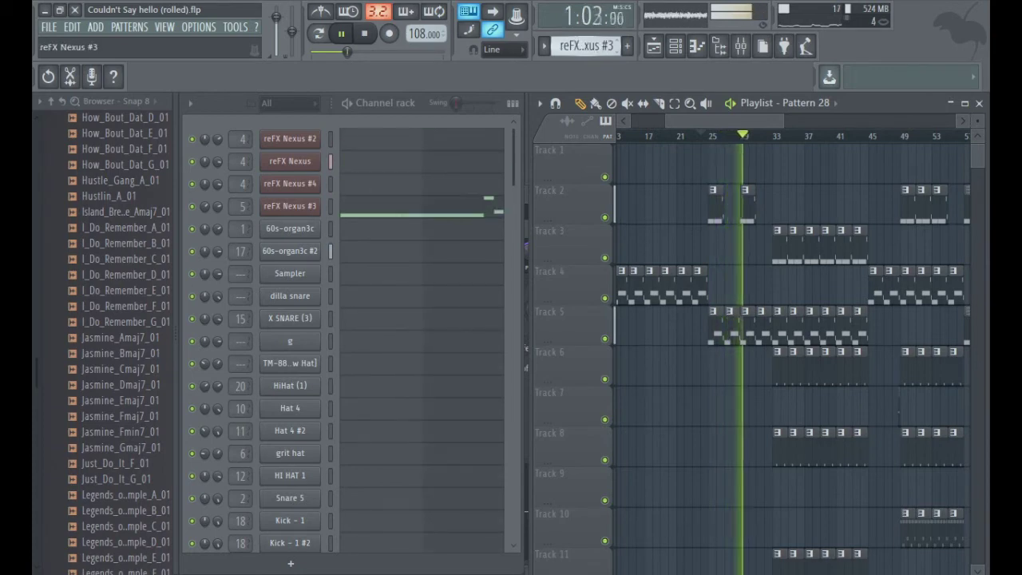
# - Open the reFX Nexus channel's plugin, stop playback and show its preset library with AR Etheral
pyautogui.click(277, 169)
pyautogui.press('space')
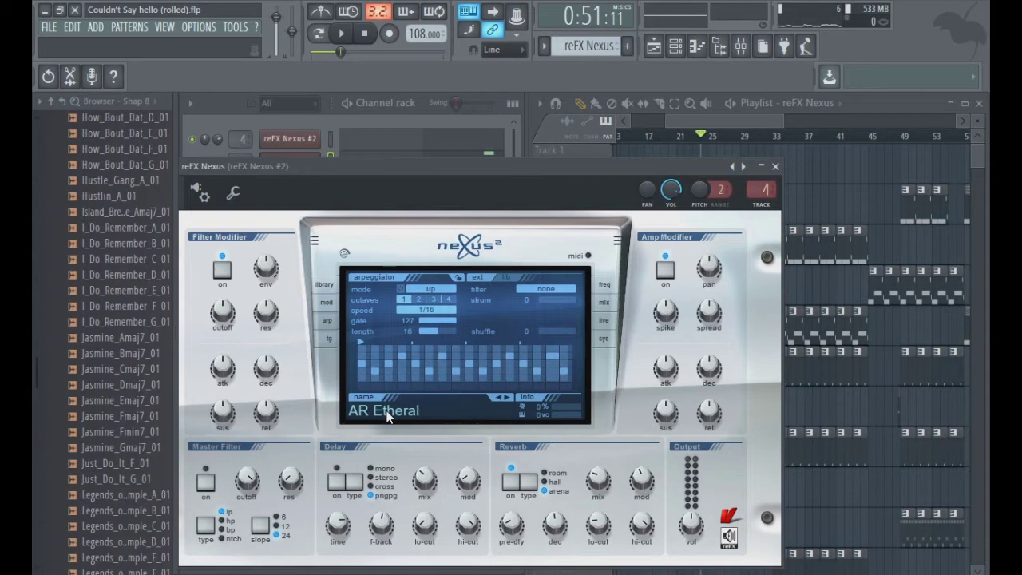
pyautogui.click(324, 285)
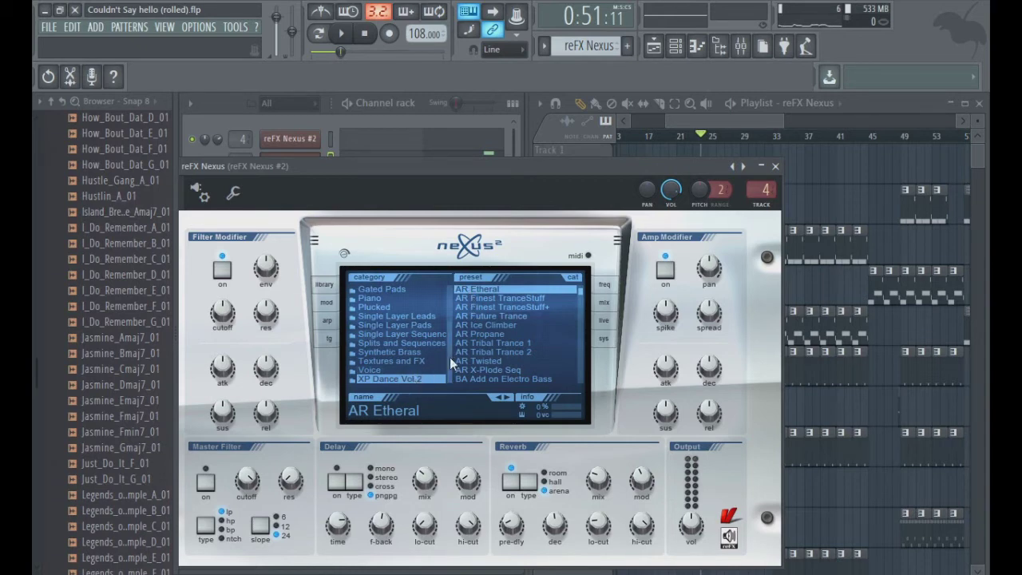
# - Browse the preset category list in the reFX Nexus #2 plugin
pyautogui.moveTo(446, 352); pyautogui.dragTo(447, 324)
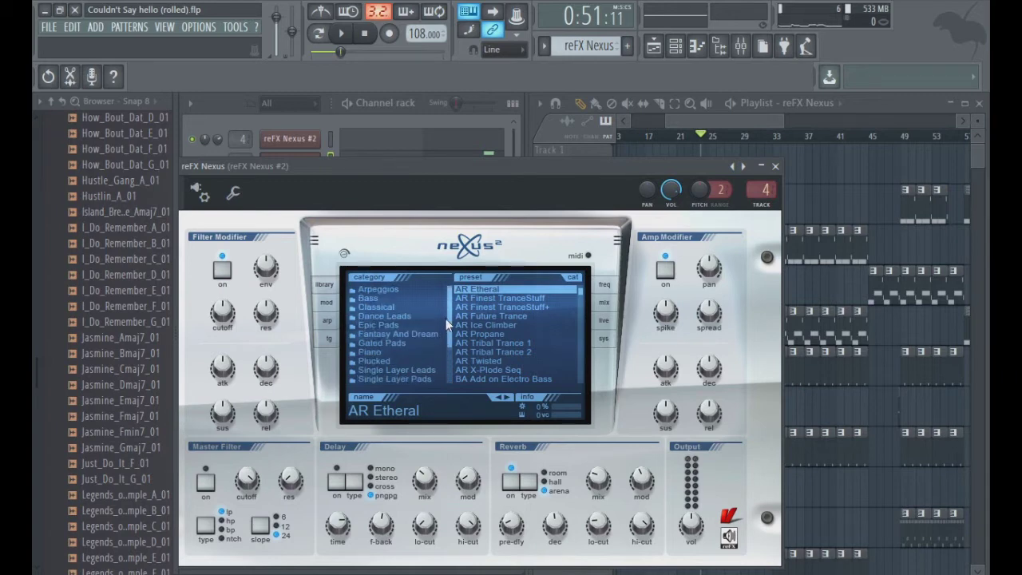
pyautogui.moveTo(445, 319); pyautogui.dragTo(447, 339)
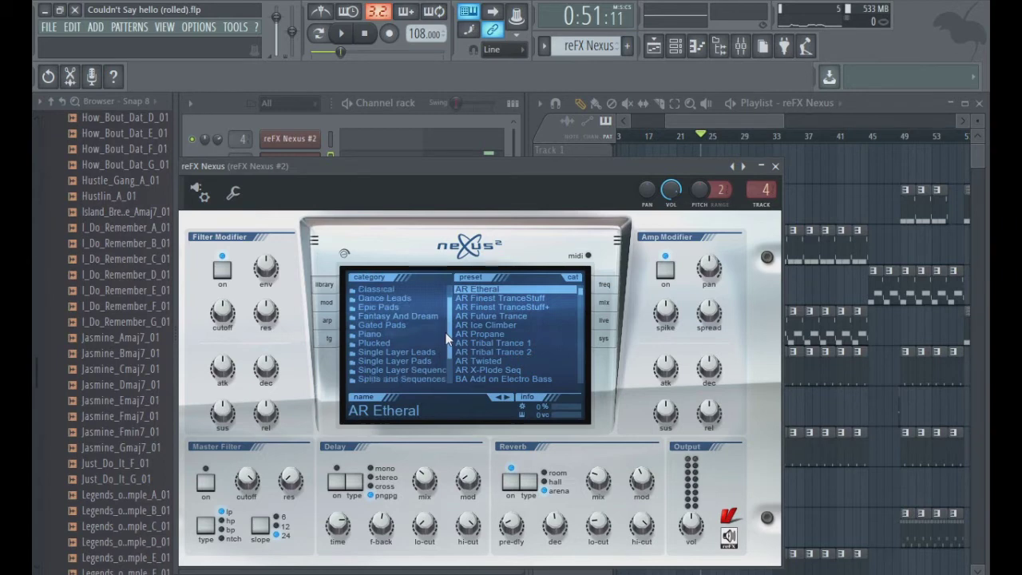
pyautogui.moveTo(447, 342); pyautogui.dragTo(448, 352)
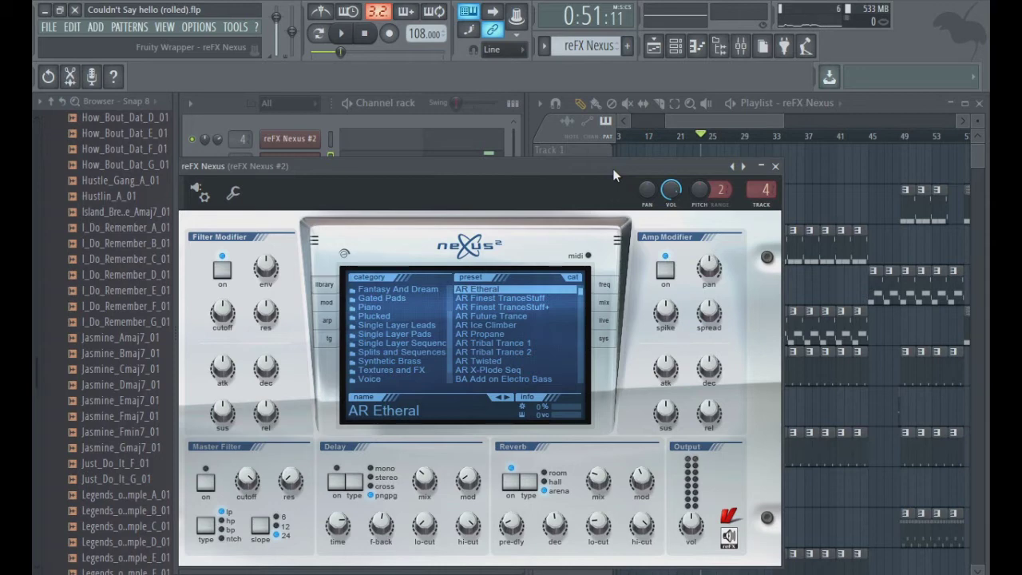
# - Return to the channel rack and play the arrangement from about bar 24 into the section starting near bar 33
pyautogui.click(352, 123)
pyautogui.press('space')
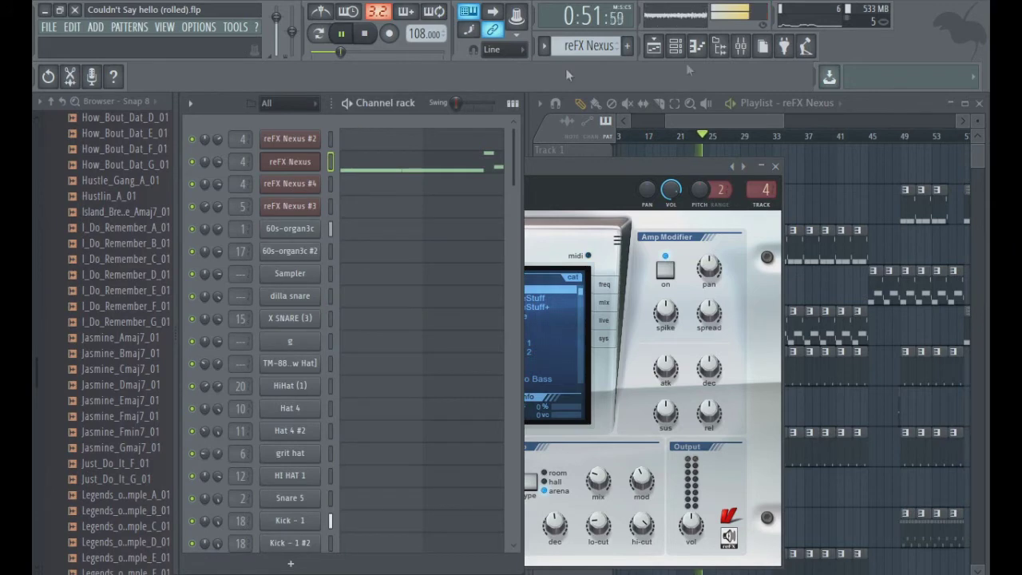
pyautogui.moveTo(736, 124); pyautogui.dragTo(751, 124)
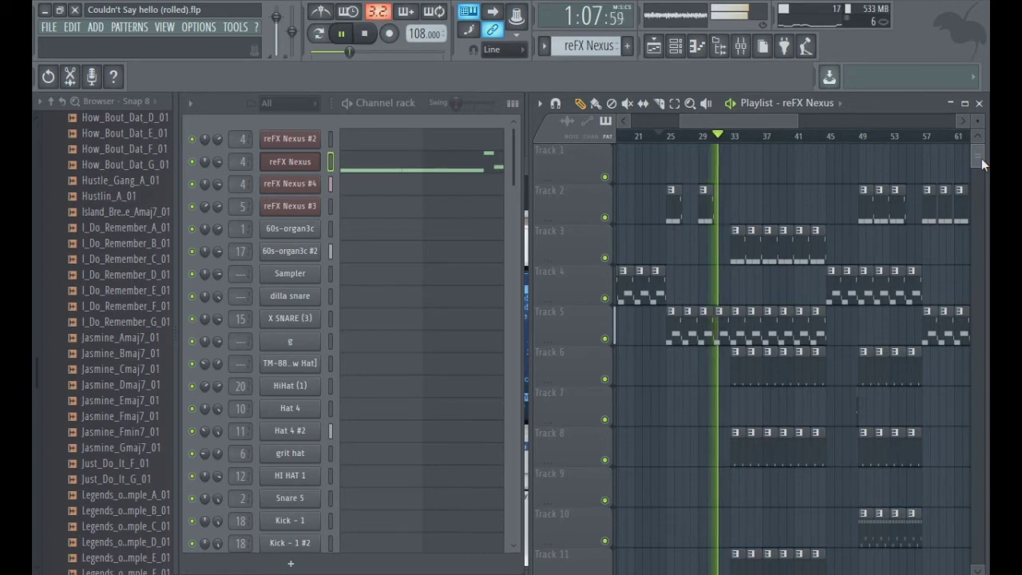
pyautogui.moveTo(981, 158)
pyautogui.mouseDown()
pyautogui.moveTo(987, 214)
pyautogui.moveTo(974, 144)
pyautogui.mouseUp()
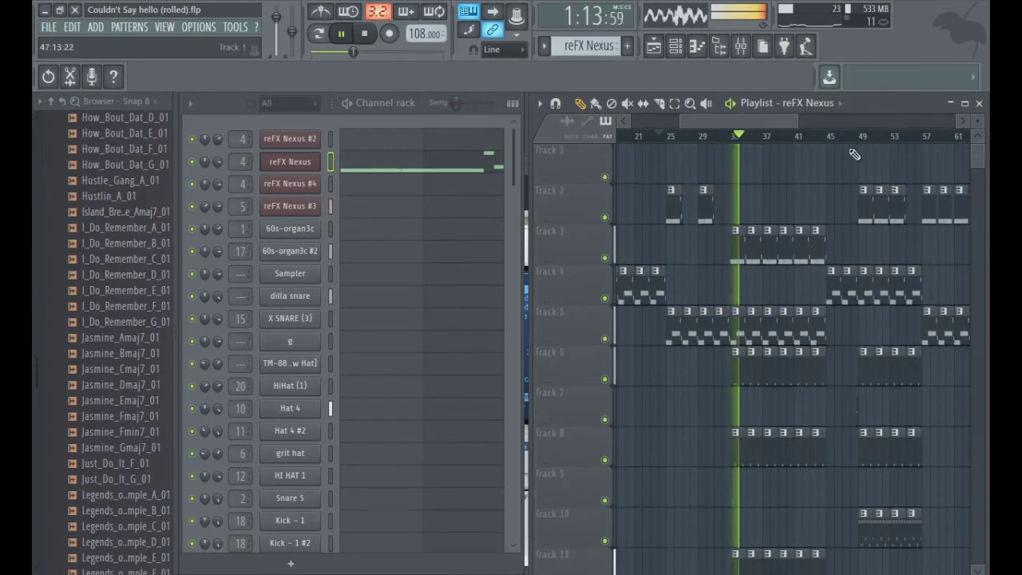
# - Move the playback position to about bar 33, briefly play that section and stop it
pyautogui.click(731, 141)
pyautogui.press('space')
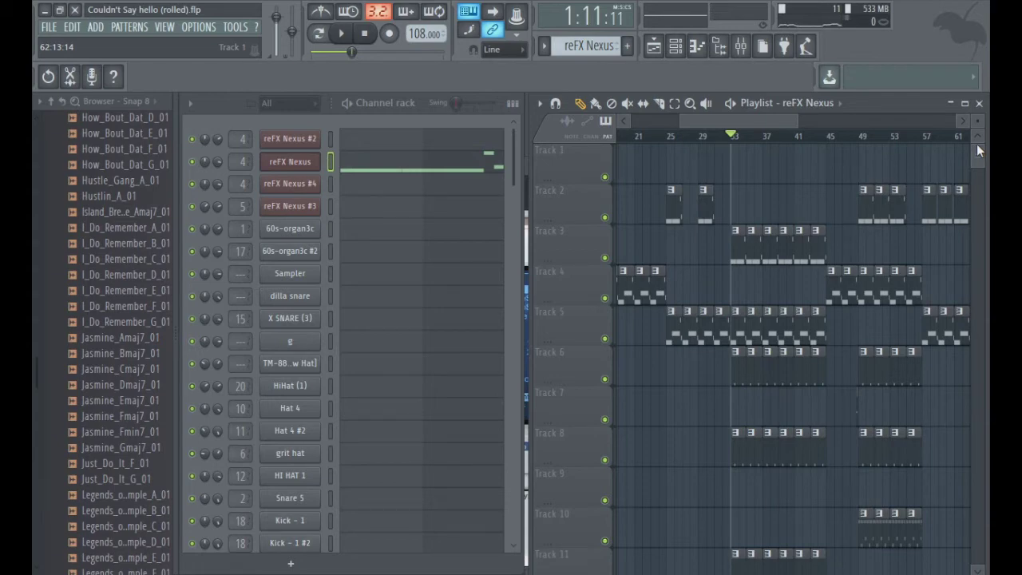
pyautogui.press('space')
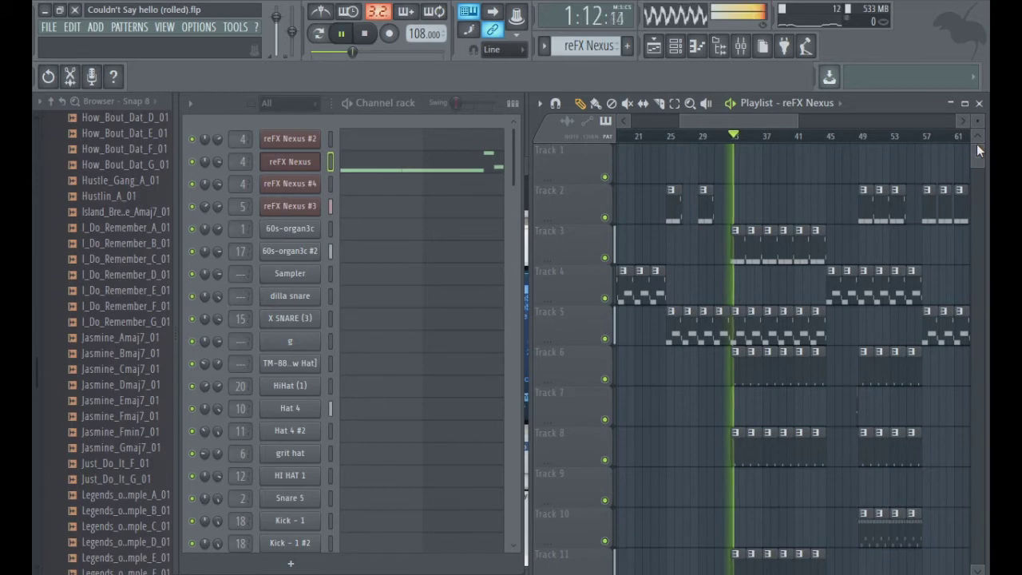
pyautogui.press('space')
# - Switch to pattern mode and audition the reFX Nexus #2 and 60s-organ3c patterns on their own
pyautogui.moveTo(589, 46); pyautogui.dragTo(590, 51)
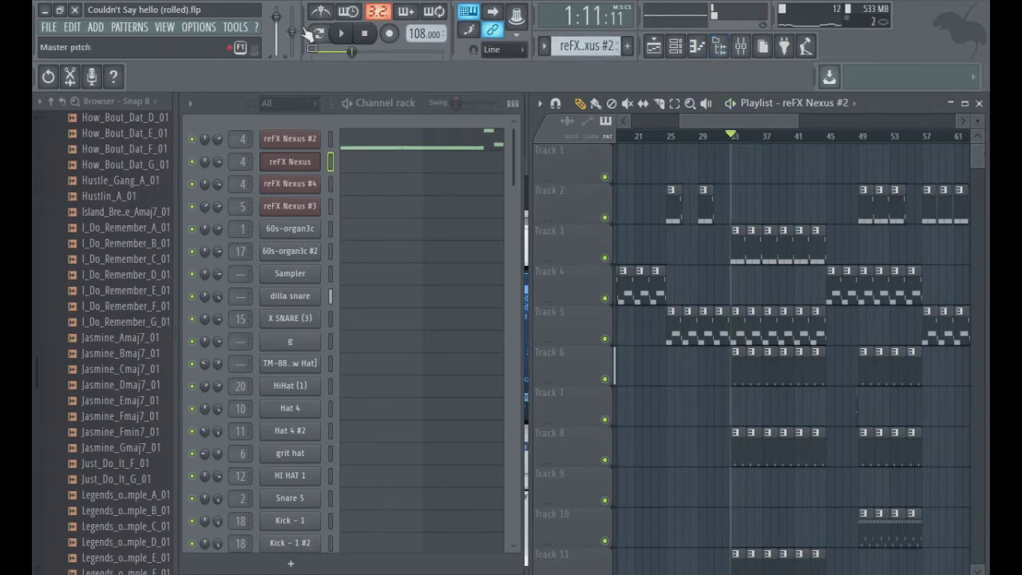
pyautogui.press('space')
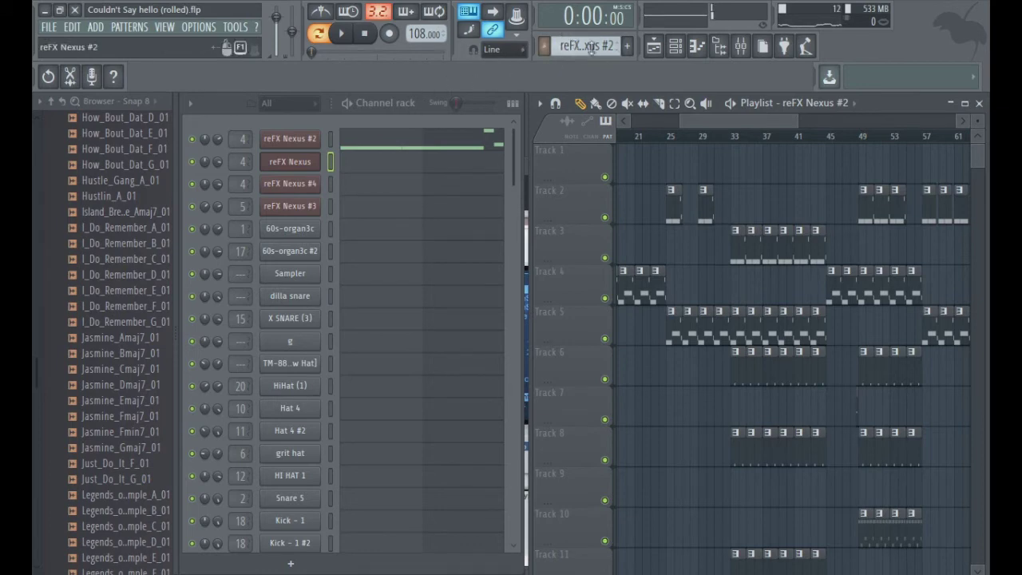
pyautogui.scroll(-1, 591, 45)
pyautogui.press('space')
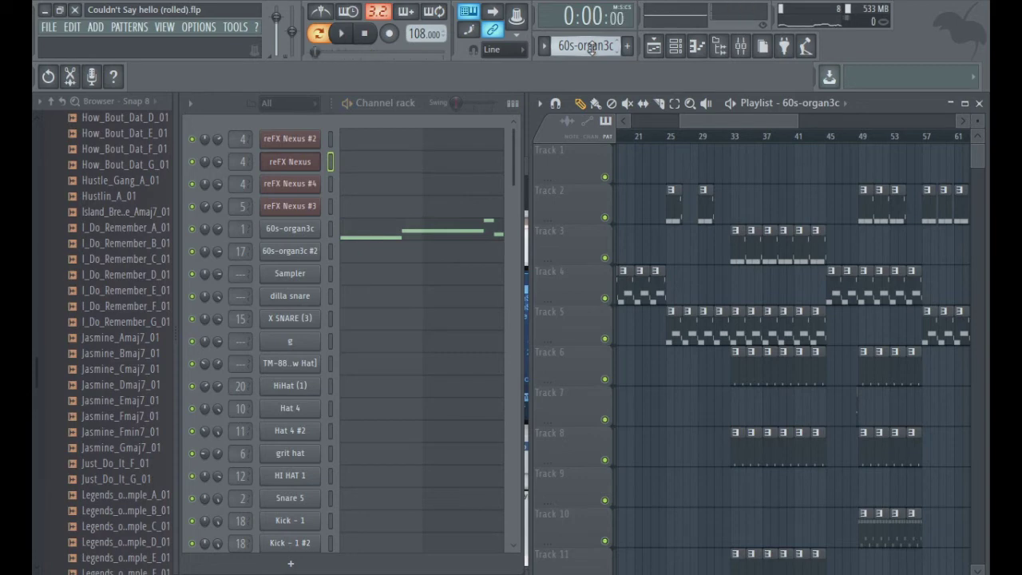
# - Return to song mode and play from about bar 33 while viewing playlist Tracks 3 to 12, then stop
pyautogui.click(736, 140)
pyautogui.press('space')
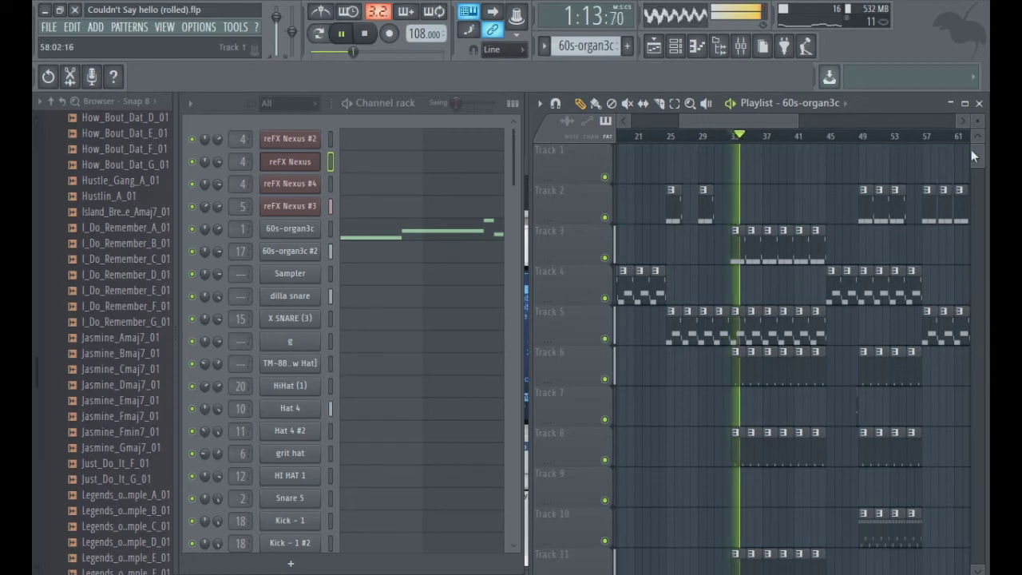
pyautogui.scroll(-1, 982, 163)
pyautogui.scroll(-4, 982, 170)
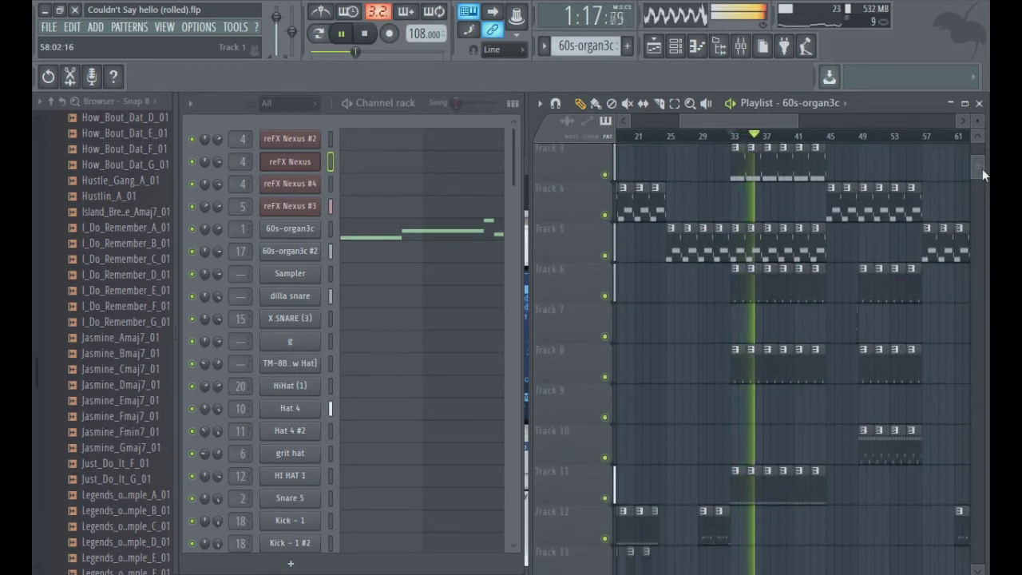
pyautogui.press('space')
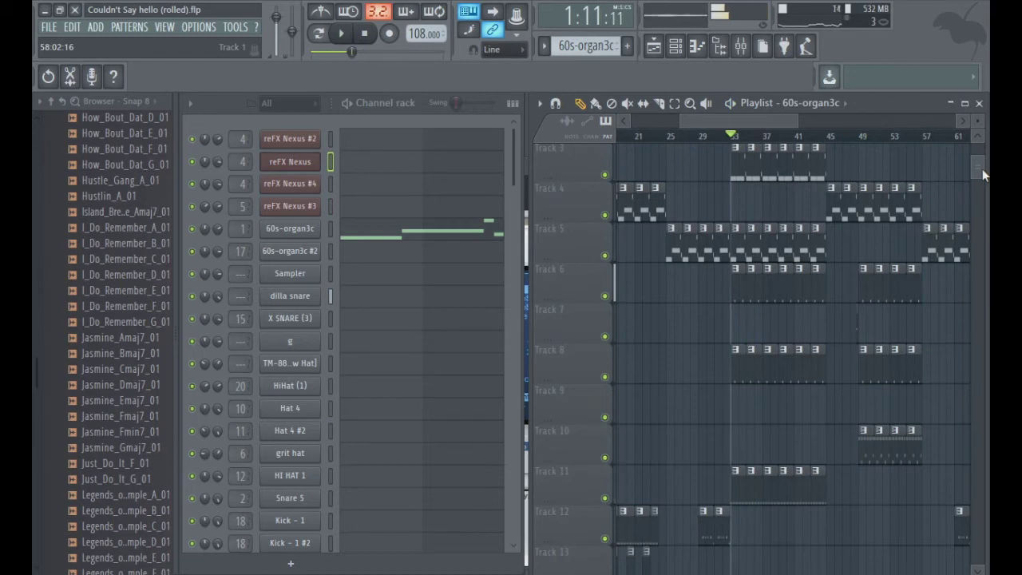
# - Examine the clips down to Track 26 and replay the section from about bar 33 before returning to the upper tracks
pyautogui.moveTo(982, 168); pyautogui.dragTo(982, 193)
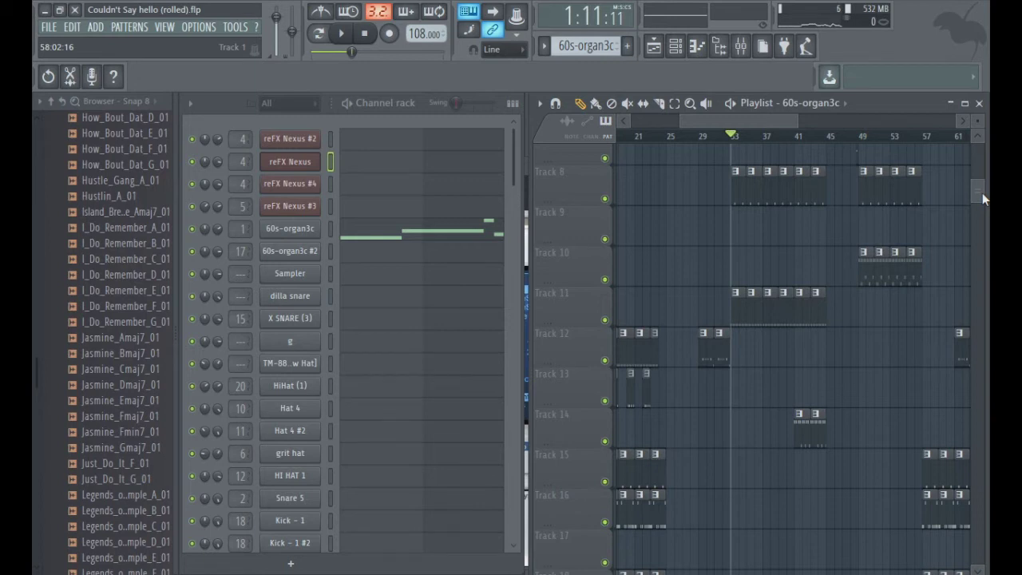
pyautogui.moveTo(981, 193); pyautogui.dragTo(980, 248)
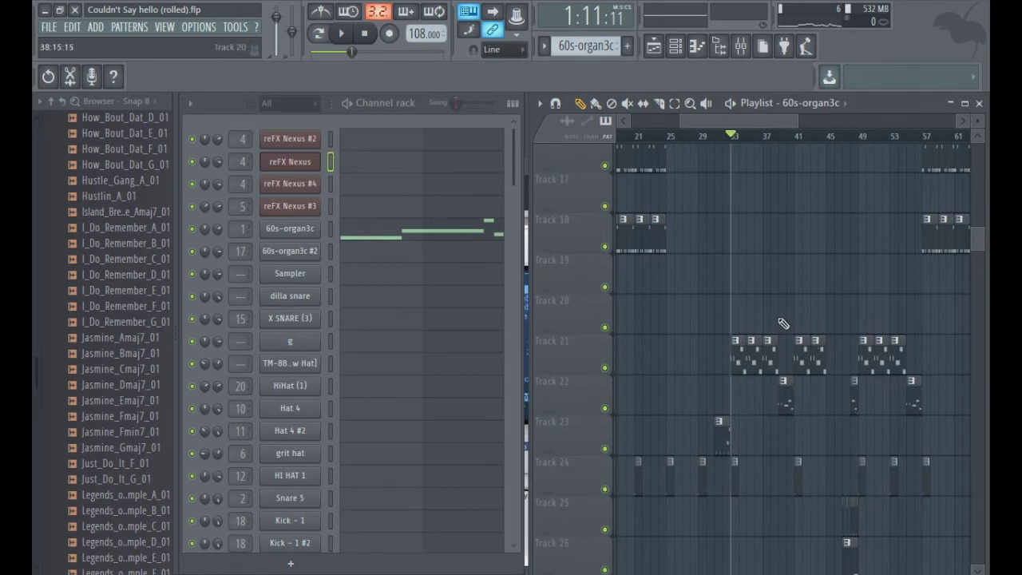
pyautogui.press('space')
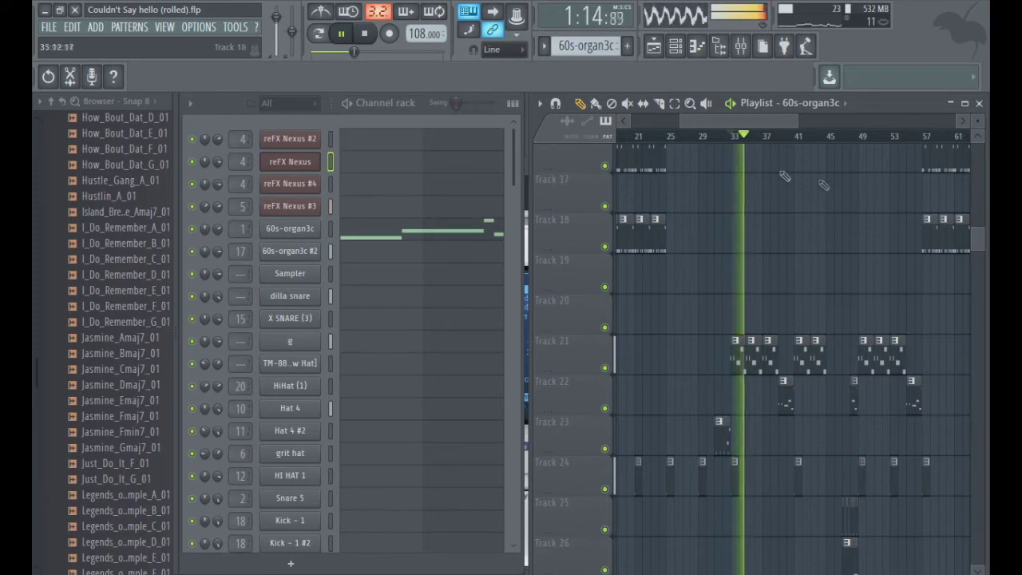
pyautogui.moveTo(983, 249); pyautogui.dragTo(975, 163)
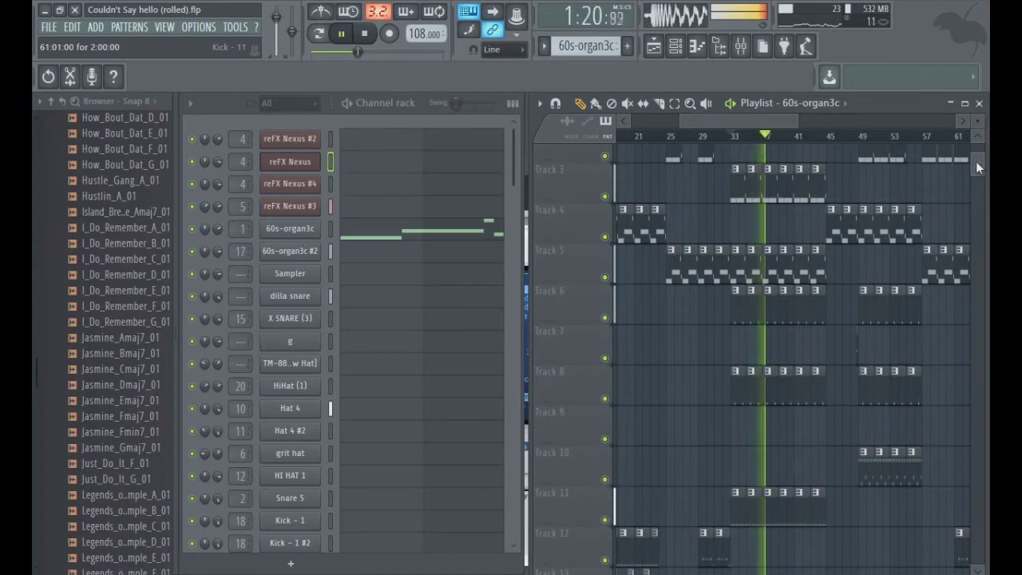
pyautogui.press('space')
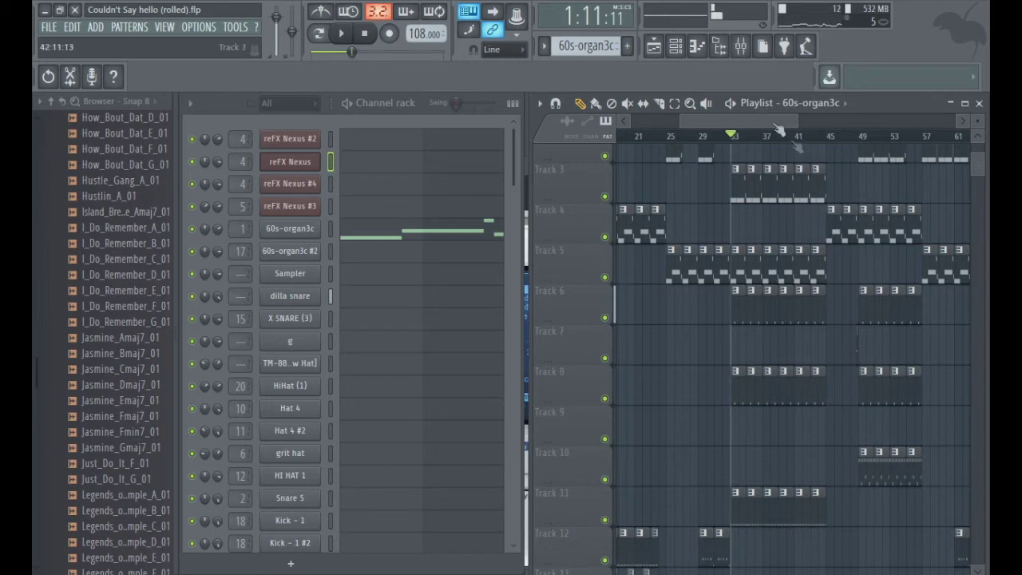
# - Zoom in on the Track 11 clips, play from about bar 33 and select the Hat 4 pattern
pyautogui.moveTo(738, 473); pyautogui.dragTo(920, 562)
pyautogui.press('space')
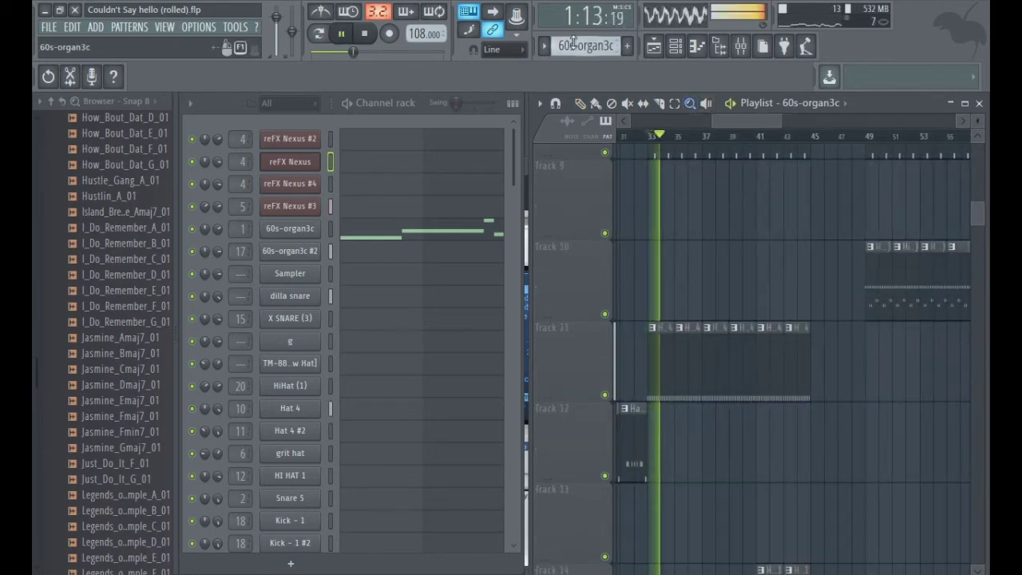
pyautogui.scroll(-3, 571, 40)
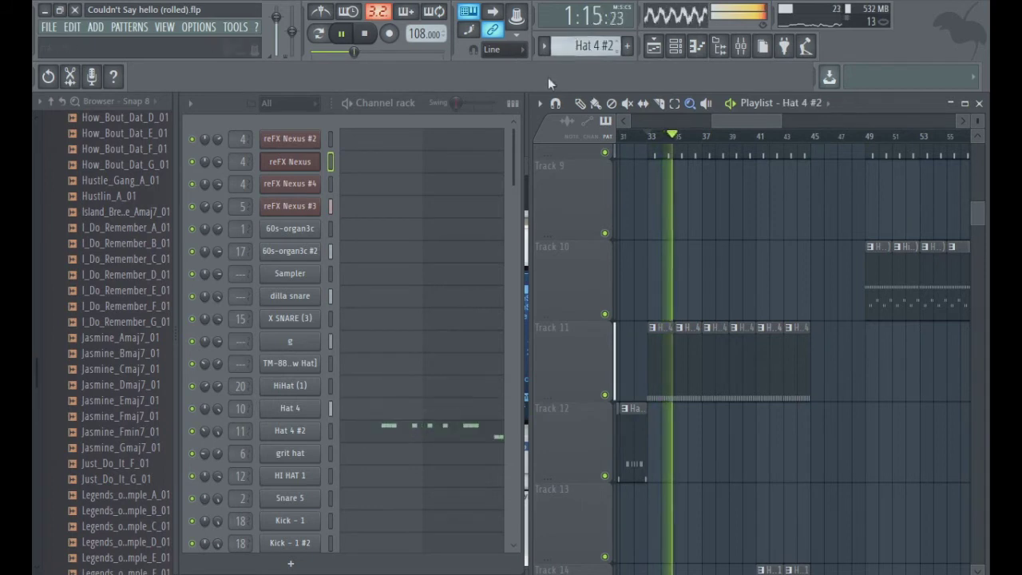
pyautogui.scroll(1, 571, 44)
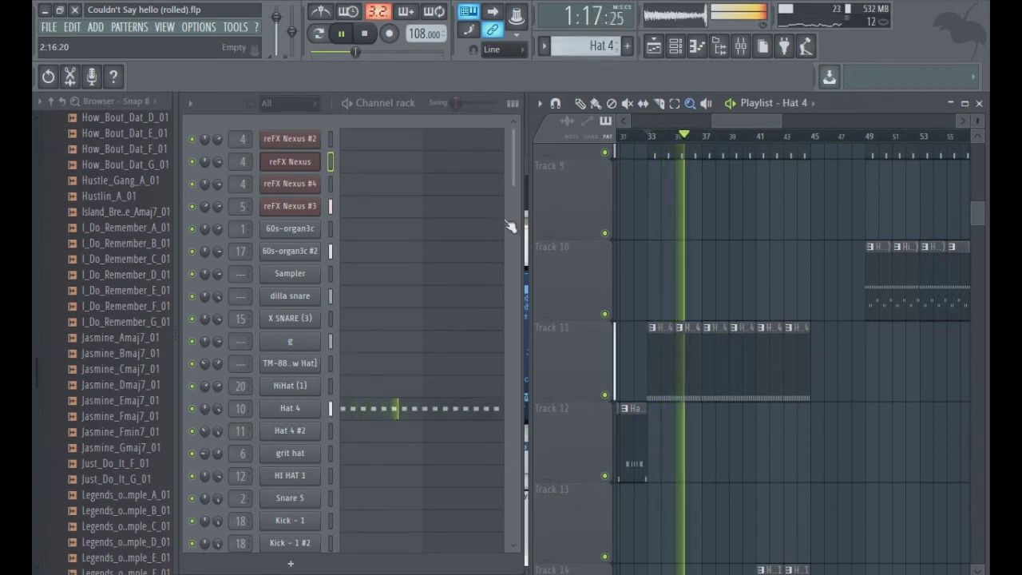
# - Look through the channel rack down to HiHat (5) while the section plays, then stop playback
pyautogui.moveTo(510, 163); pyautogui.dragTo(521, 242)
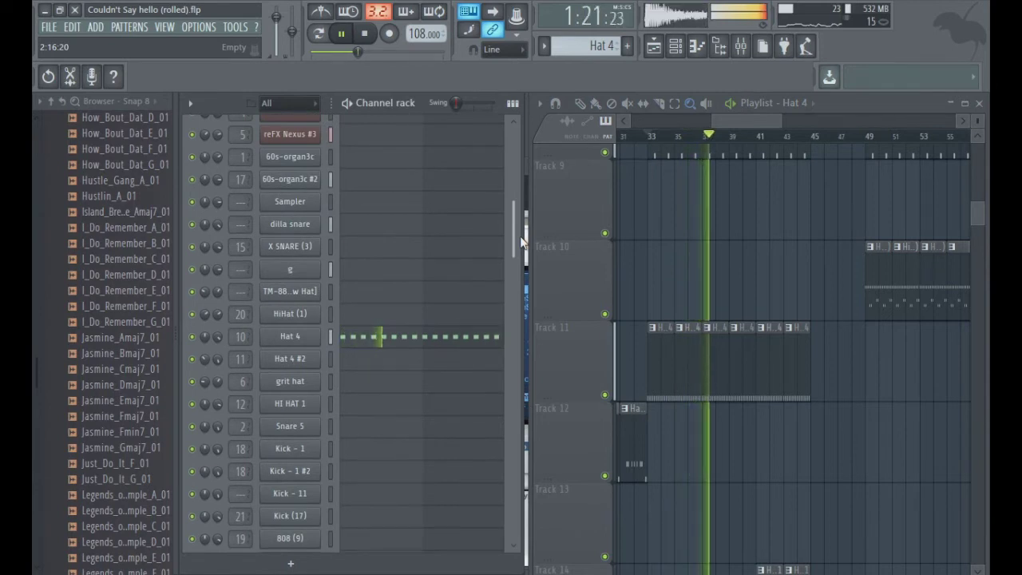
pyautogui.moveTo(514, 220); pyautogui.dragTo(520, 260)
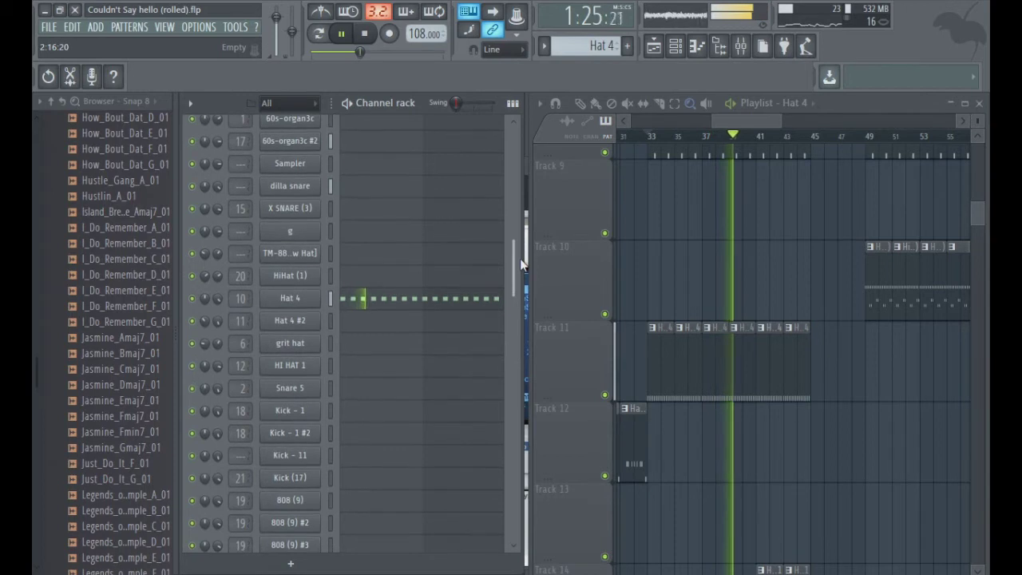
pyautogui.moveTo(520, 258); pyautogui.dragTo(536, 449)
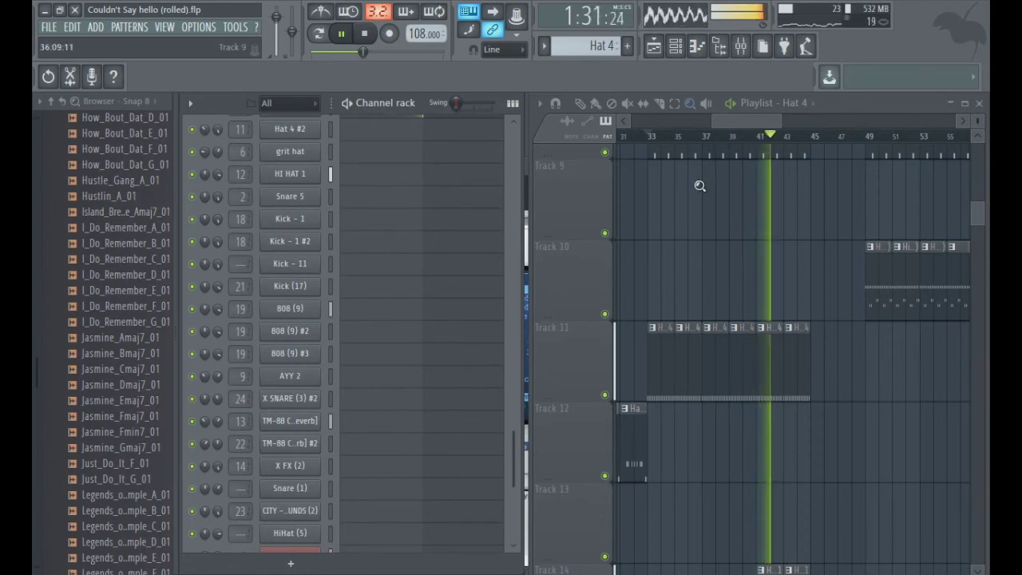
pyautogui.press('space')
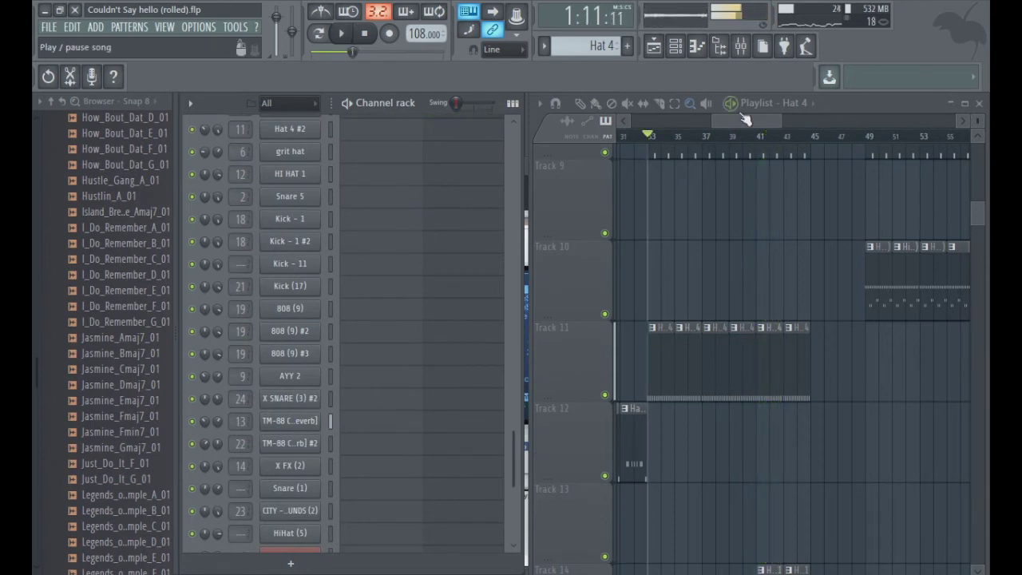
# - Play from about bar 40 and zoom in on the two HI HAT 1 clips on Track 14
pyautogui.moveTo(976, 206); pyautogui.dragTo(973, 230)
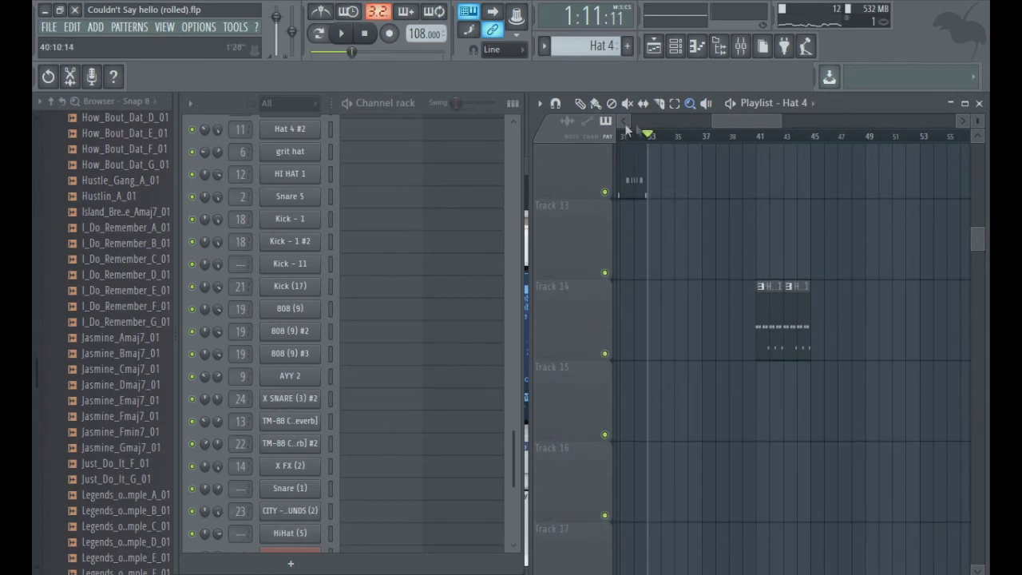
pyautogui.click(754, 137)
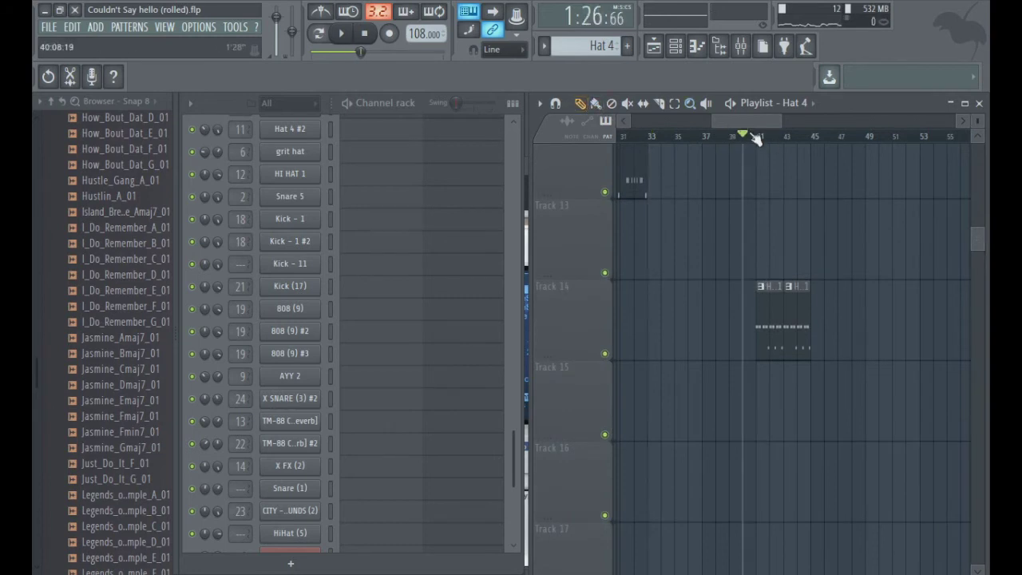
pyautogui.moveTo(760, 283); pyautogui.dragTo(926, 447)
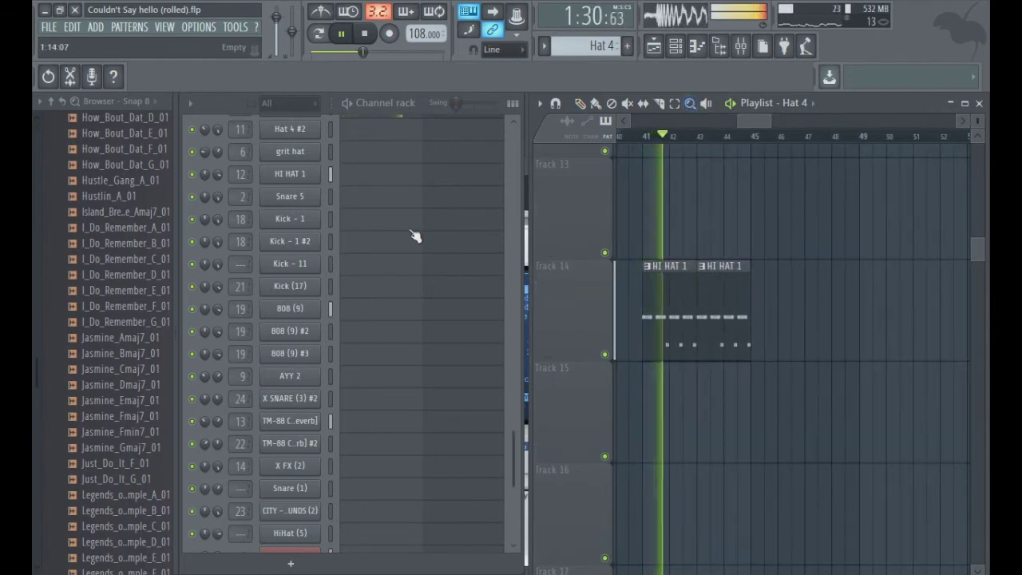
# - Select the HI HAT 1 pattern and replay the arrangement from about bar 40
pyautogui.scroll(-3, 587, 44)
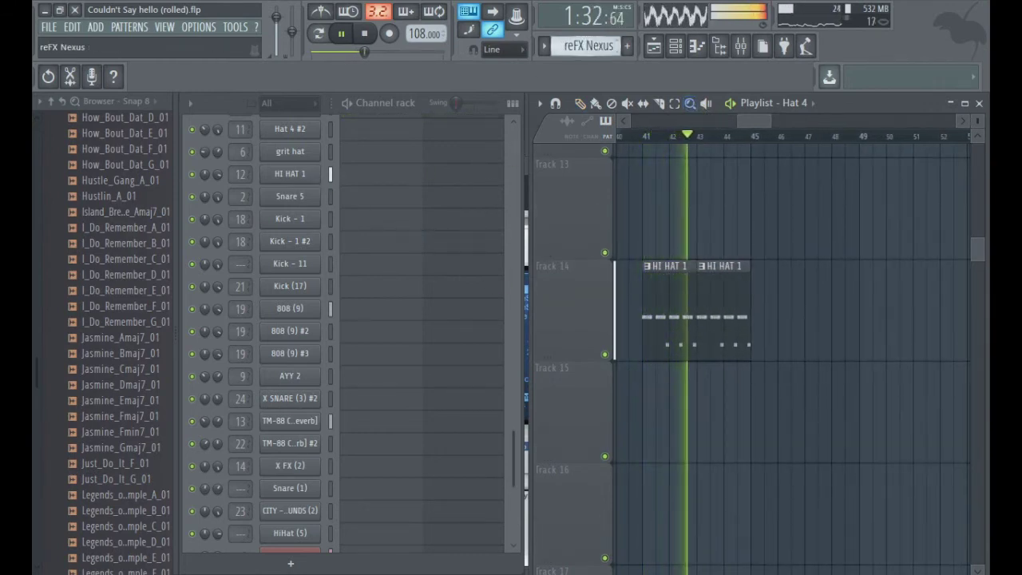
pyautogui.scroll(2, 586, 44)
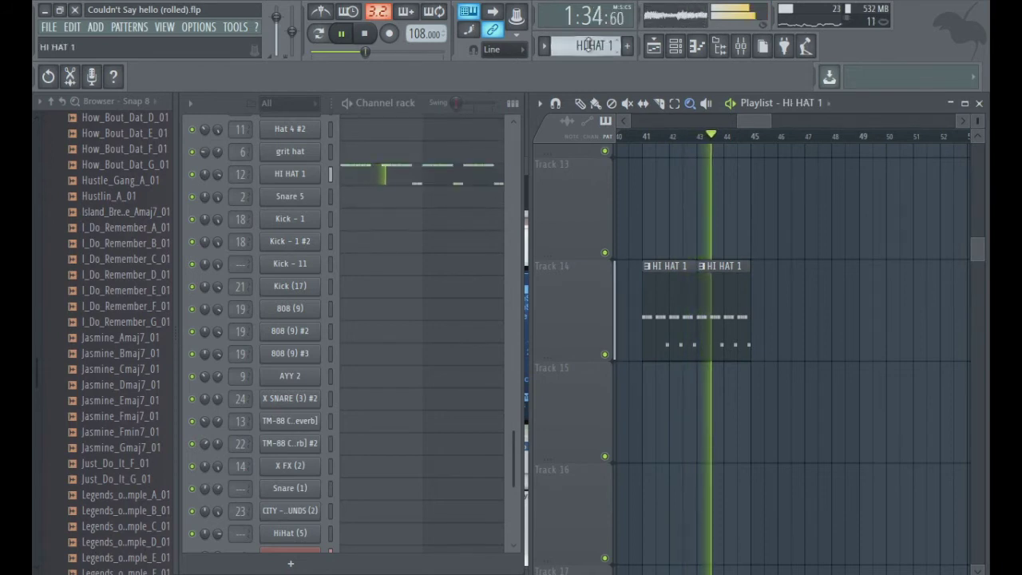
pyautogui.press('space')
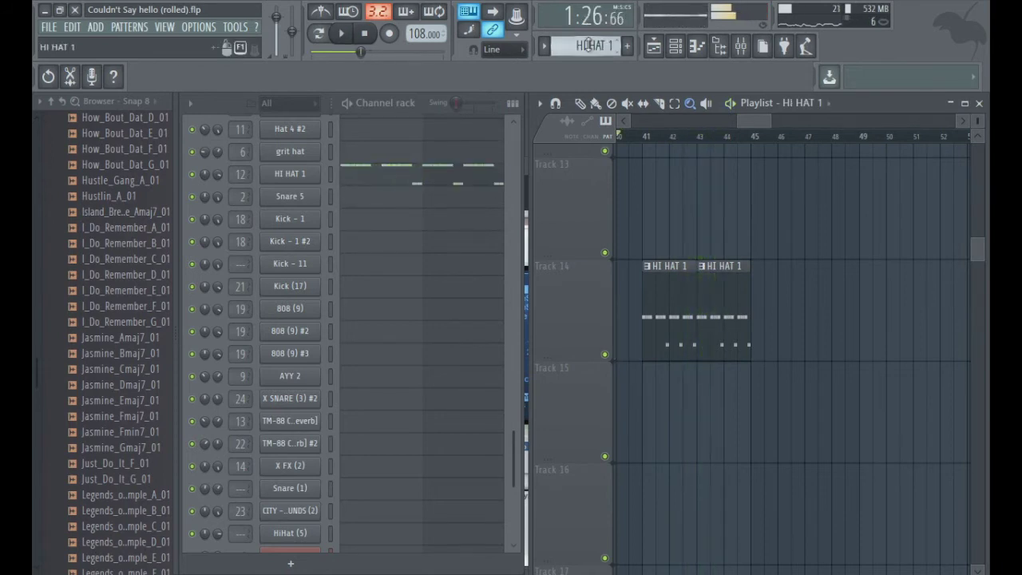
pyautogui.press('space')
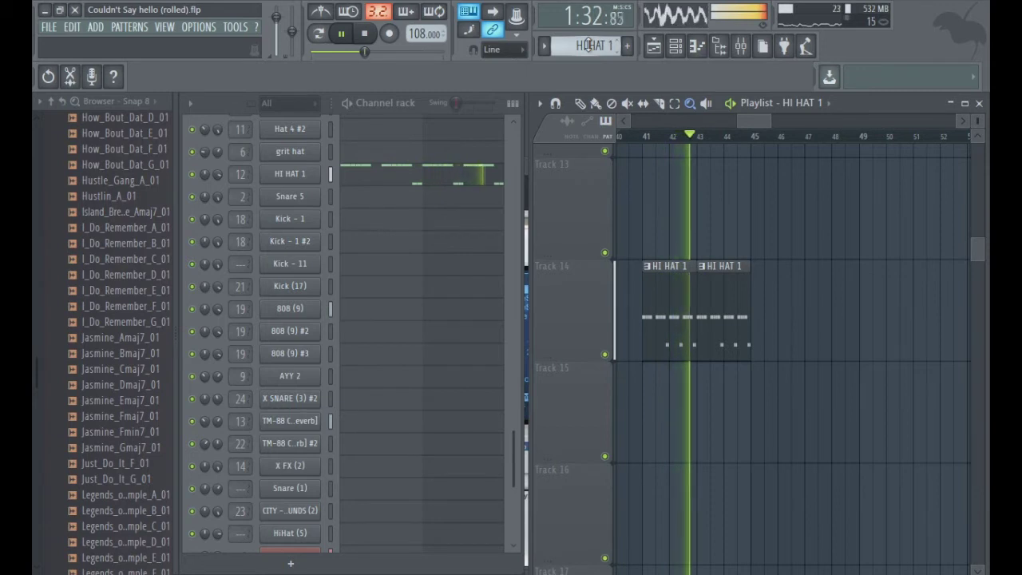
# - Play the HI HAT 1 pattern alone in pattern mode and open its notes in the piano roll
pyautogui.press('space')
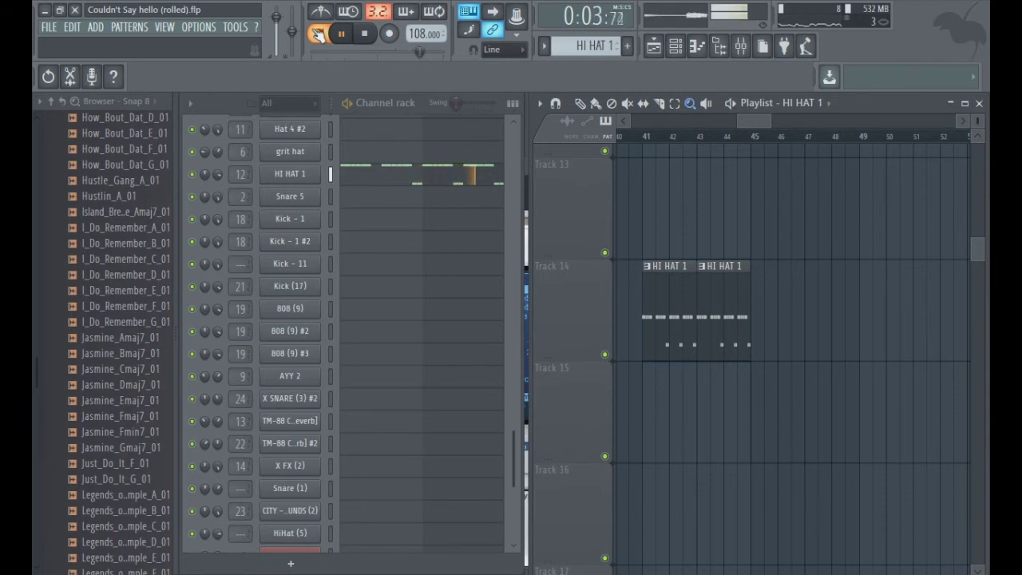
pyautogui.rightClick(317, 175)
pyautogui.click(359, 176)
pyautogui.click(372, 102)
pyautogui.rightClick(391, 177)
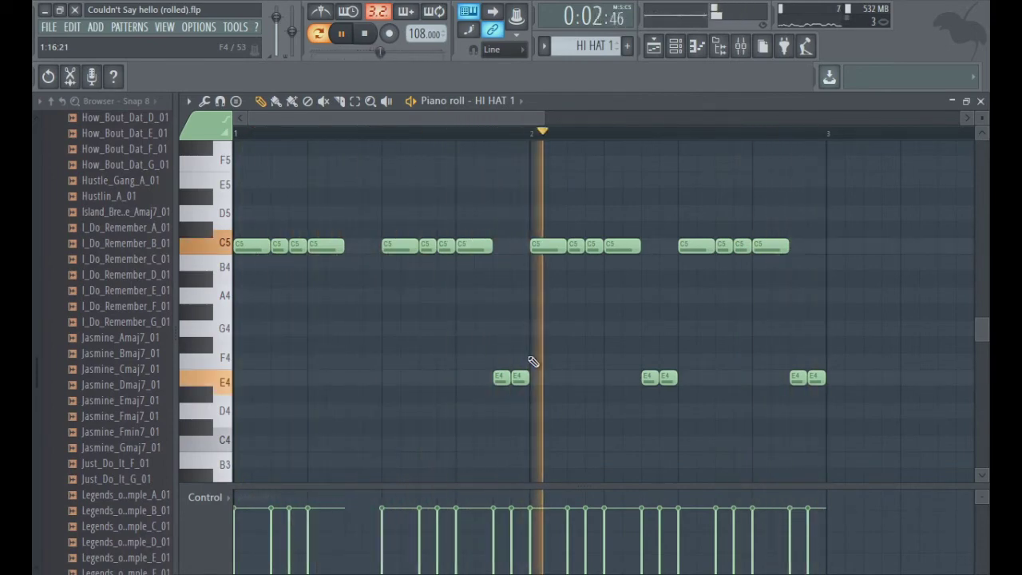
pyautogui.click(465, 330)
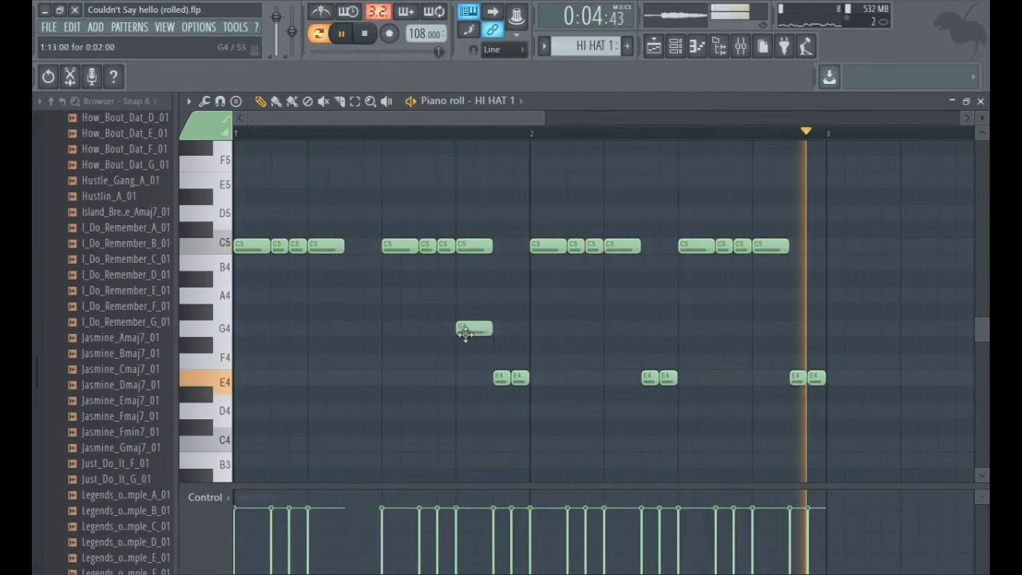
pyautogui.rightClick(472, 330)
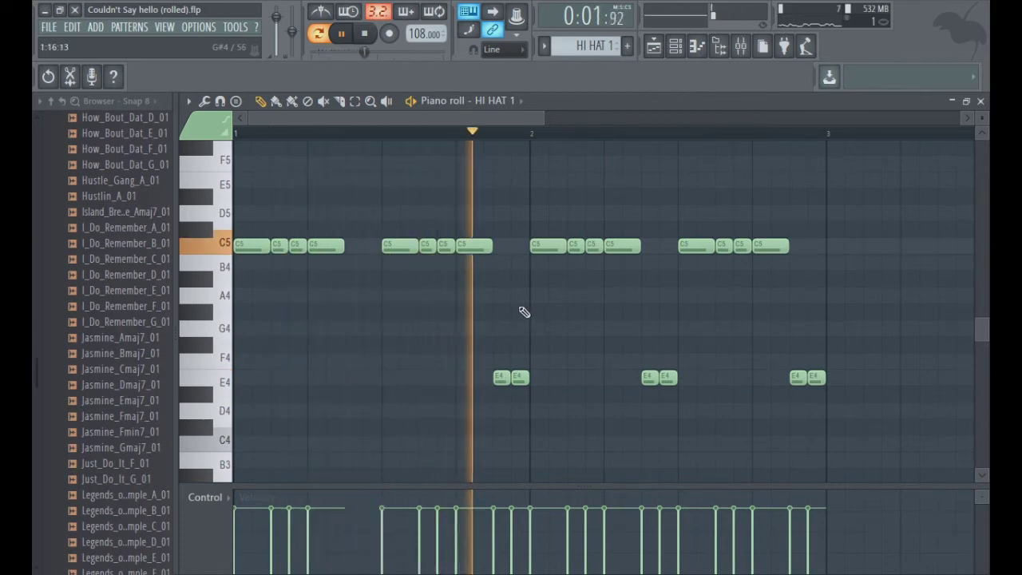
pyautogui.click(548, 310)
pyautogui.rightClick(561, 314)
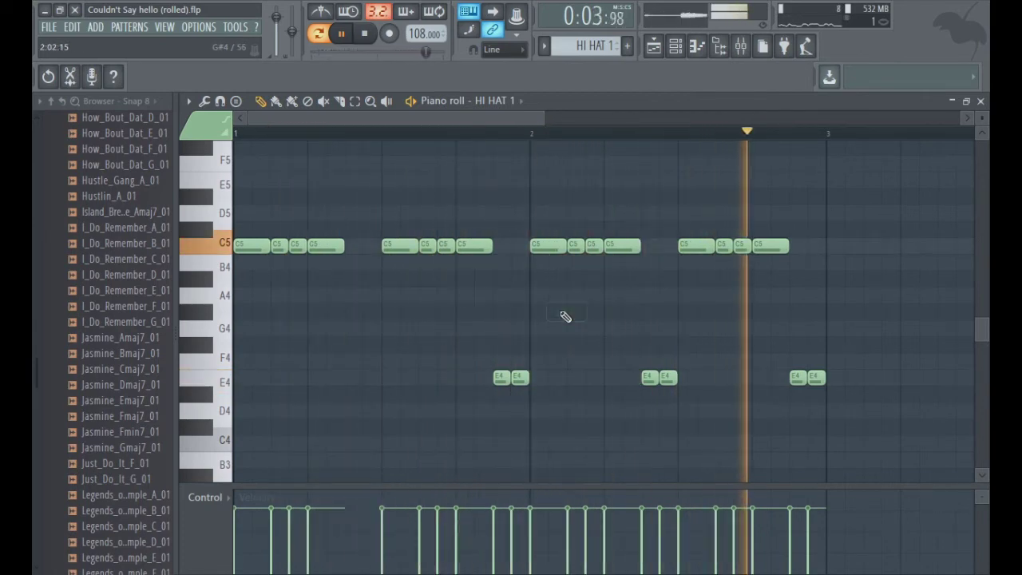
pyautogui.click(678, 329)
pyautogui.rightClick(688, 334)
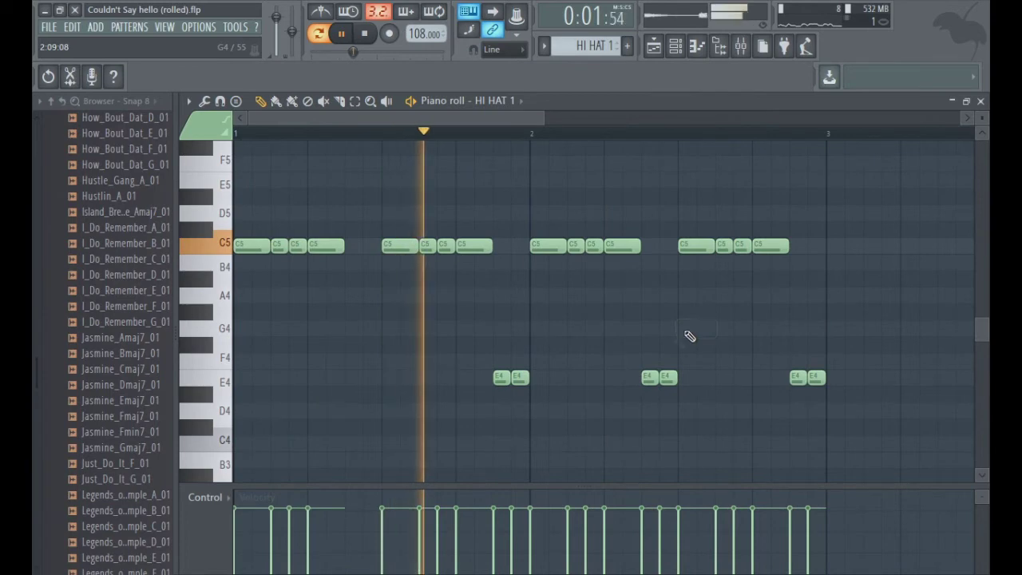
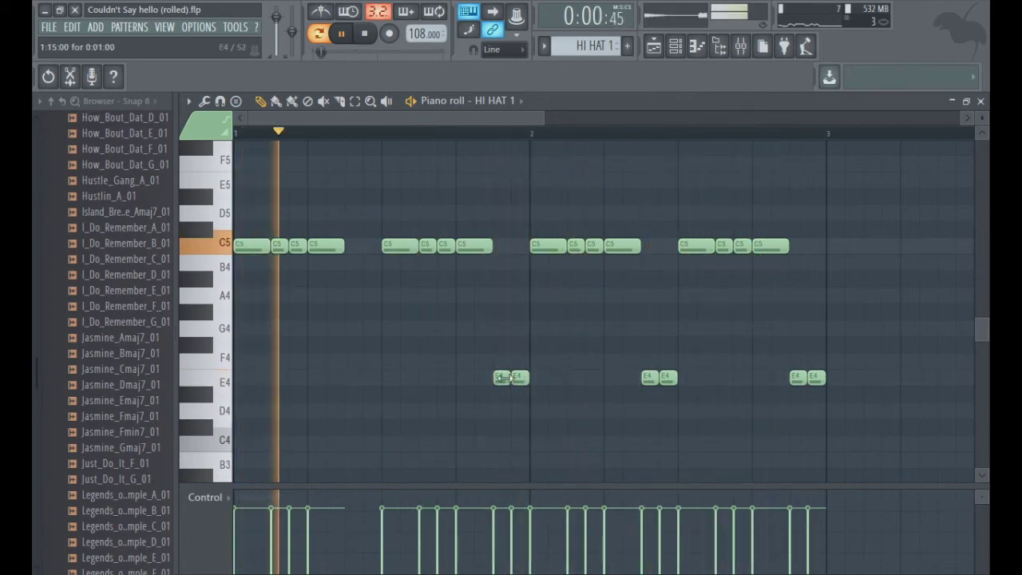
# - Close the HI HAT 1 notes, return to song mode and play the arrangement from about bar 41
pyautogui.click(980, 102)
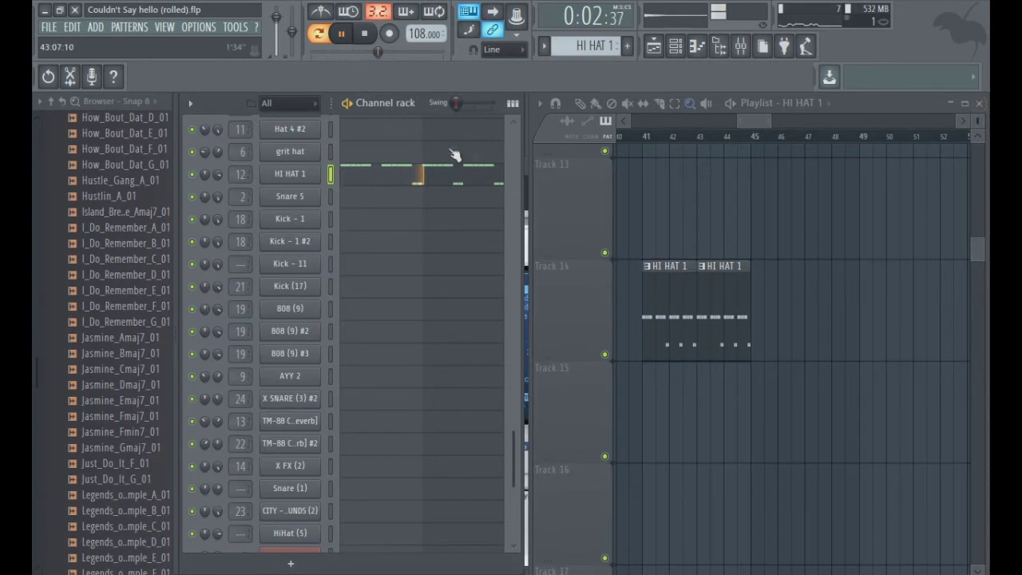
pyautogui.click(319, 36)
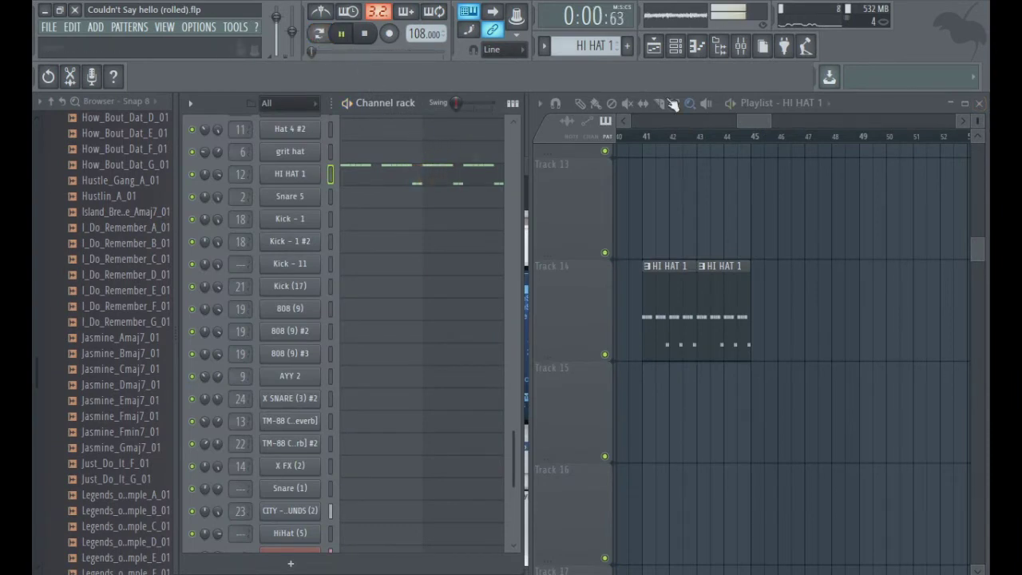
pyautogui.scroll(-5, 645, 139)
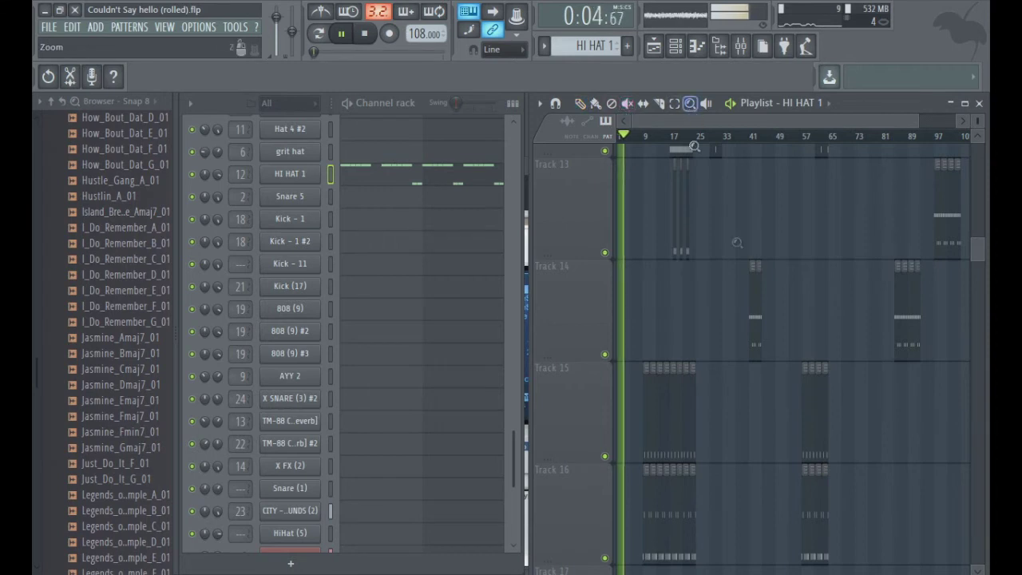
pyautogui.press('z')
pyautogui.moveTo(726, 240); pyautogui.dragTo(838, 423)
pyautogui.click(579, 103)
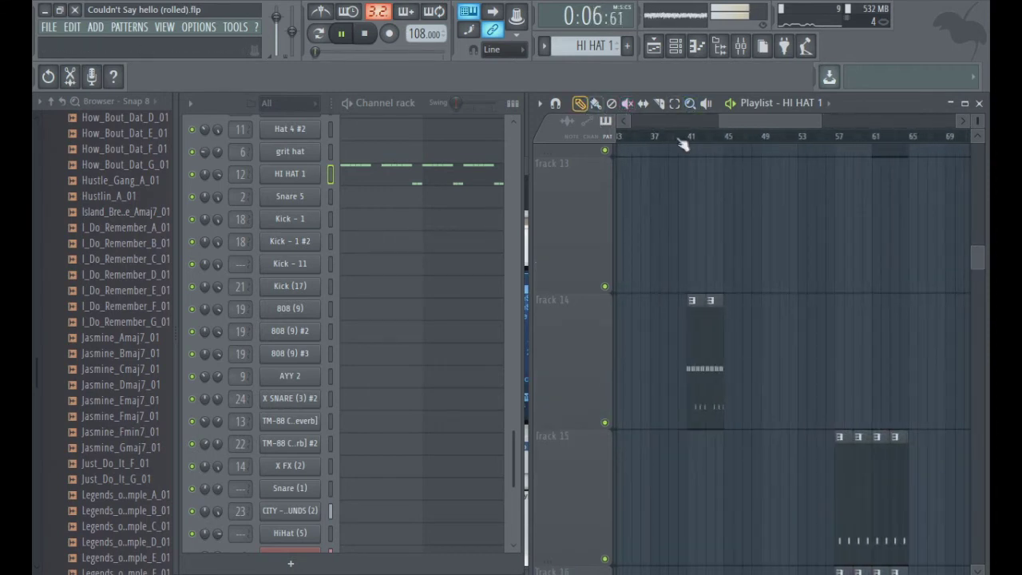
pyautogui.click(691, 139)
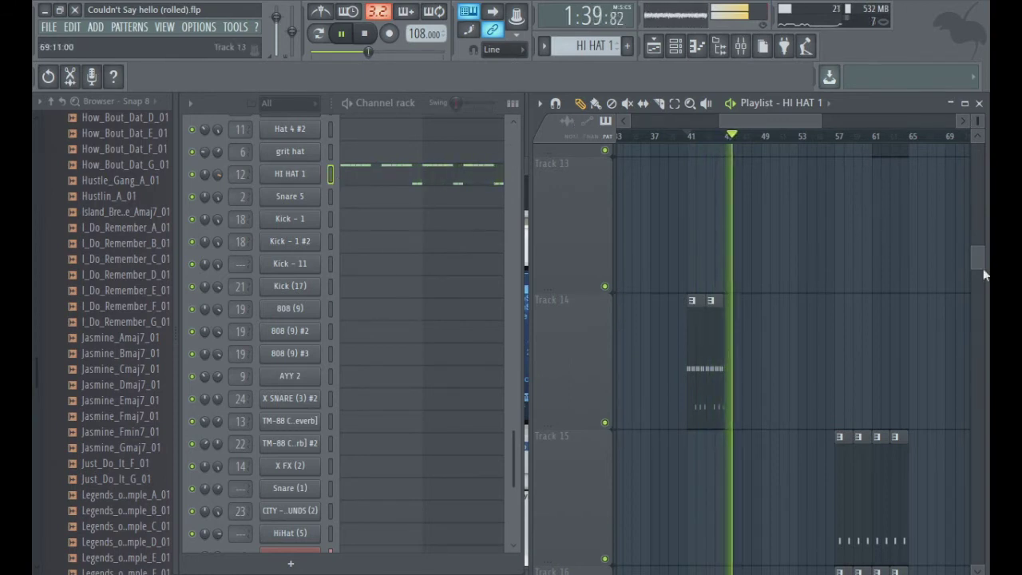
pyautogui.press('space')
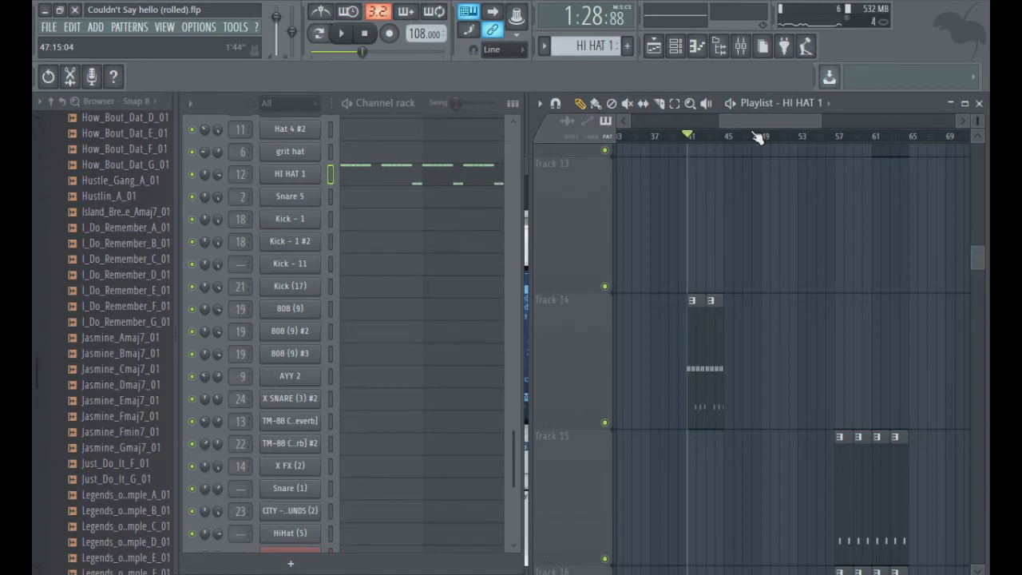
# - Play the arrangement from about bar 44 and look over the clips on Tracks 5 to 8, then stop playback
pyautogui.click(715, 137)
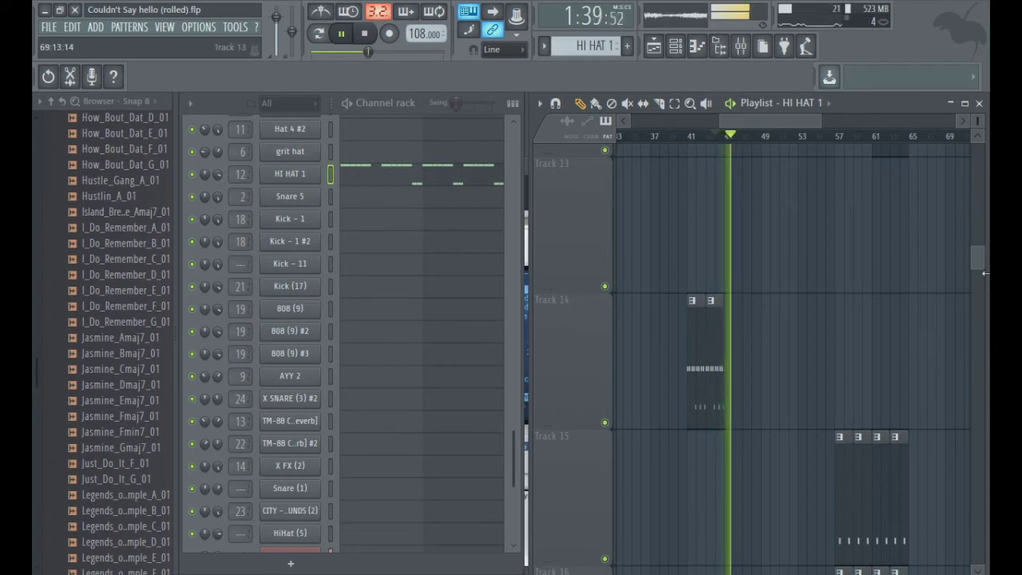
pyautogui.moveTo(972, 248); pyautogui.dragTo(981, 198)
pyautogui.press('space')
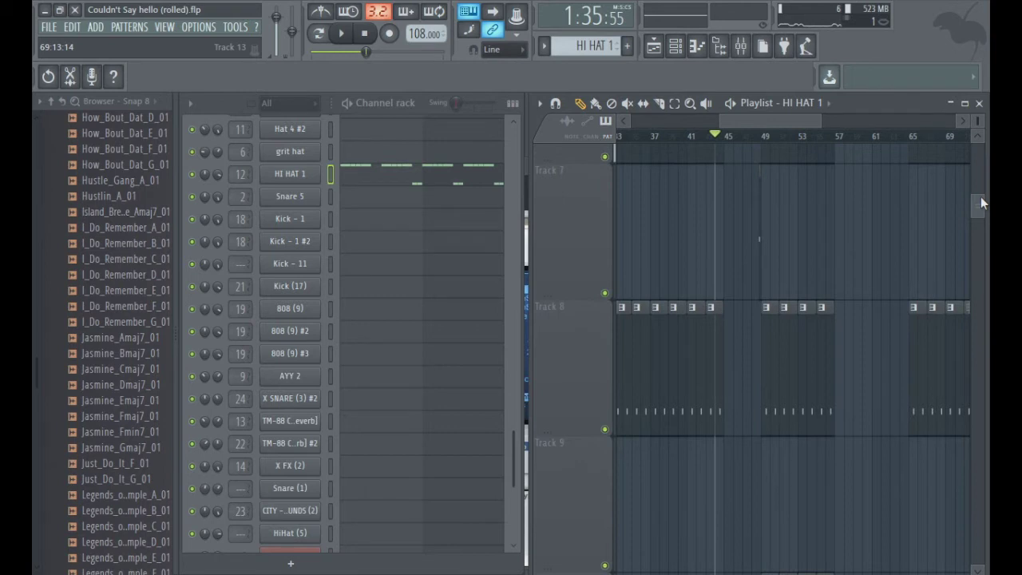
pyautogui.press('space')
pyautogui.moveTo(980, 196)
pyautogui.mouseDown()
pyautogui.moveTo(979, 164)
pyautogui.moveTo(979, 181)
pyautogui.mouseUp()
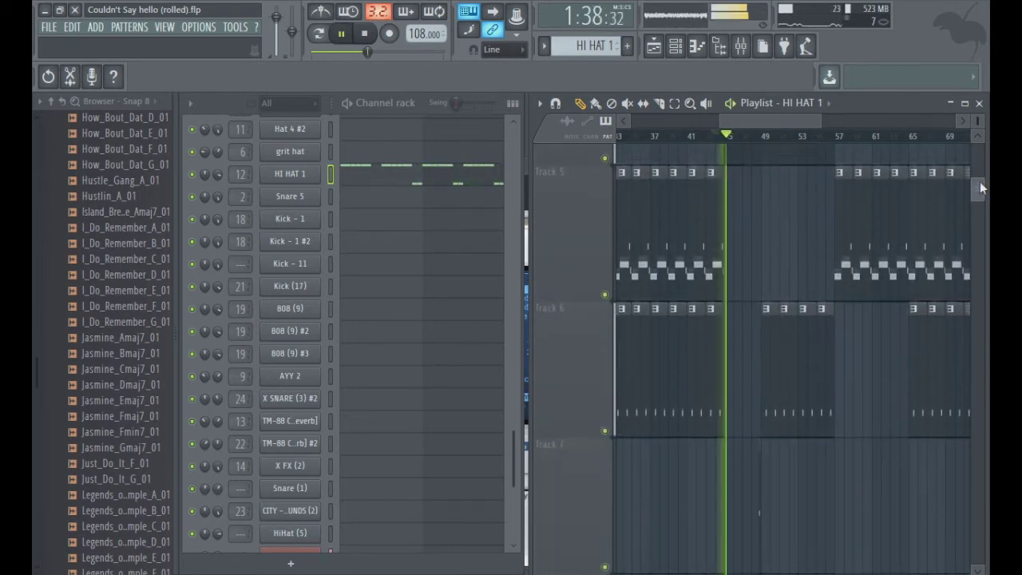
pyautogui.press('space')
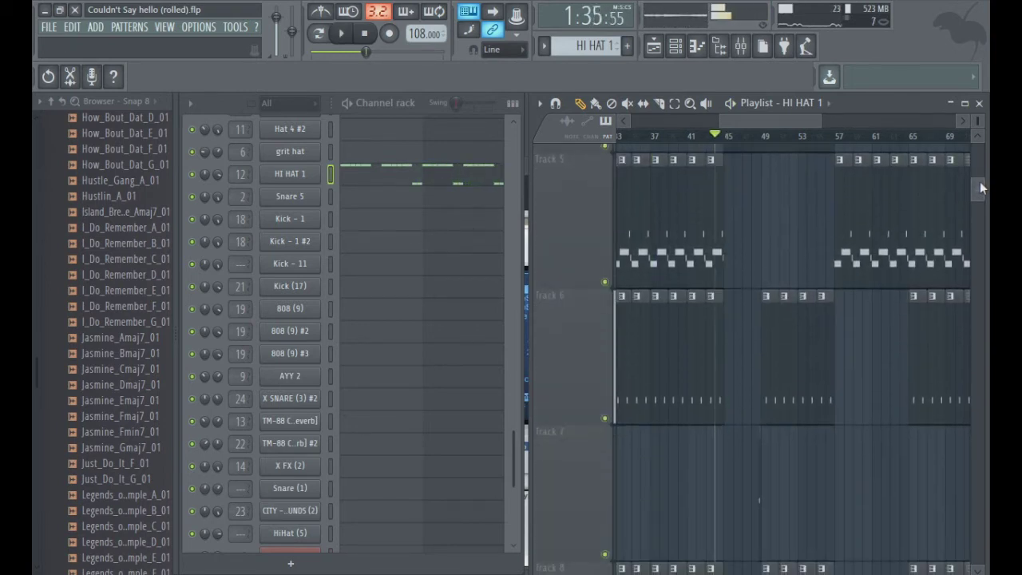
# - Replay the section from about bar 44 while looking through the clips from Track 11 down to Track 27
pyautogui.press('space')
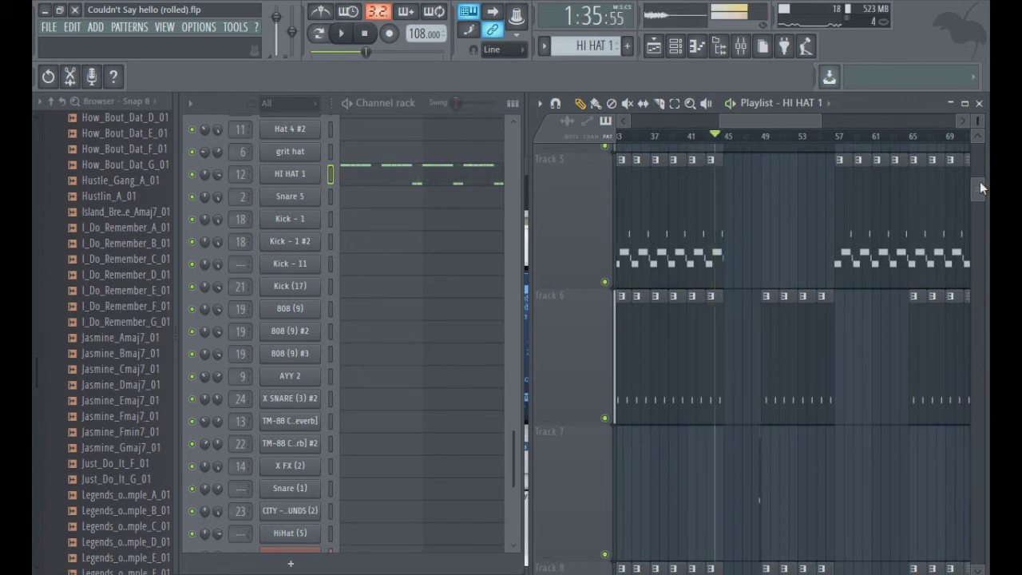
pyautogui.press('space')
pyautogui.moveTo(979, 181); pyautogui.dragTo(982, 230)
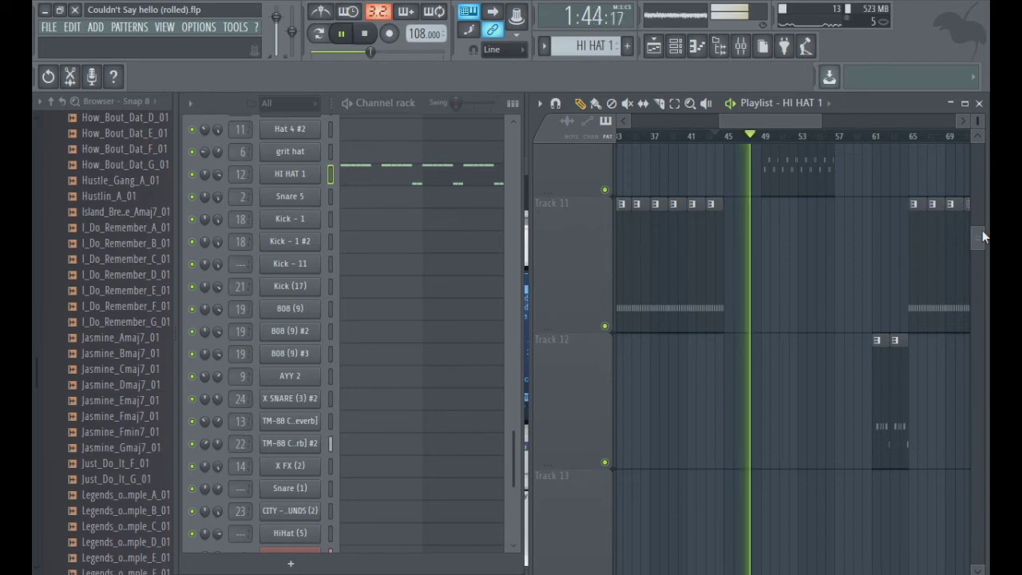
pyautogui.moveTo(982, 232); pyautogui.dragTo(985, 330)
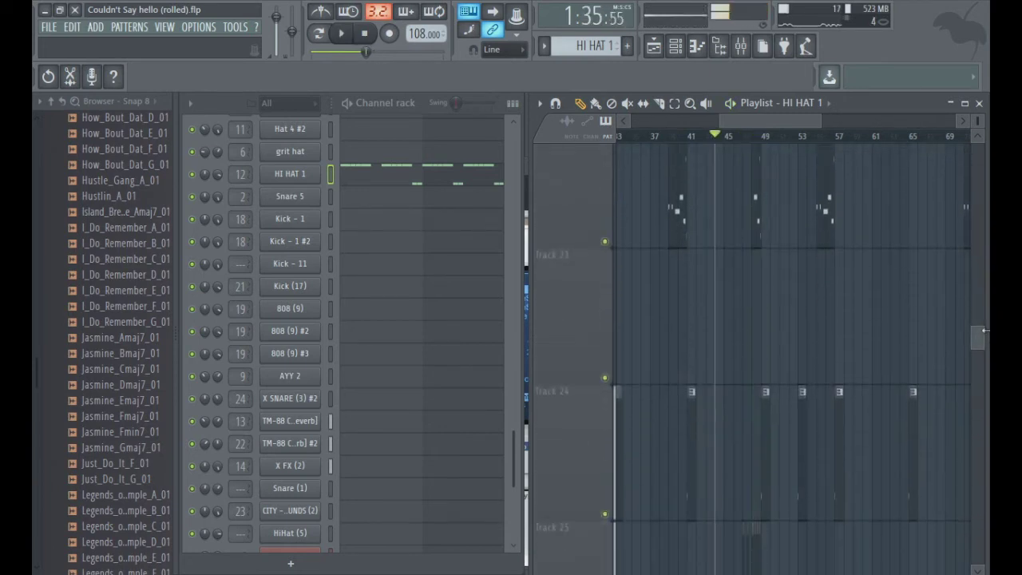
pyautogui.press('space')
pyautogui.moveTo(982, 329); pyautogui.dragTo(982, 370)
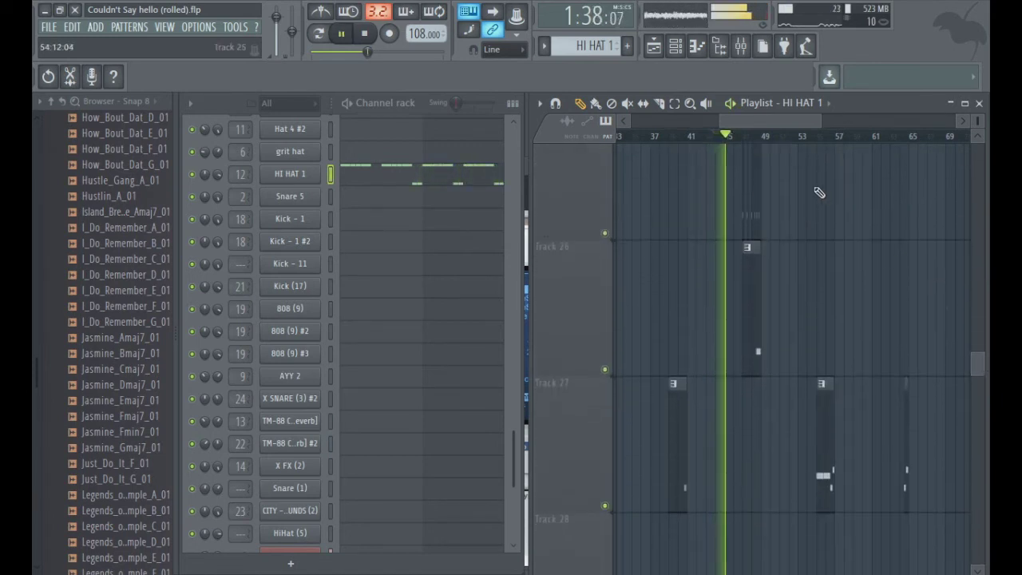
# - Zoom in on the Track 25 and X FX (2) clips between bars 47 and 49, and stop playback
pyautogui.moveTo(977, 365)
pyautogui.mouseDown()
pyautogui.moveTo(972, 343)
pyautogui.moveTo(975, 352)
pyautogui.mouseUp()
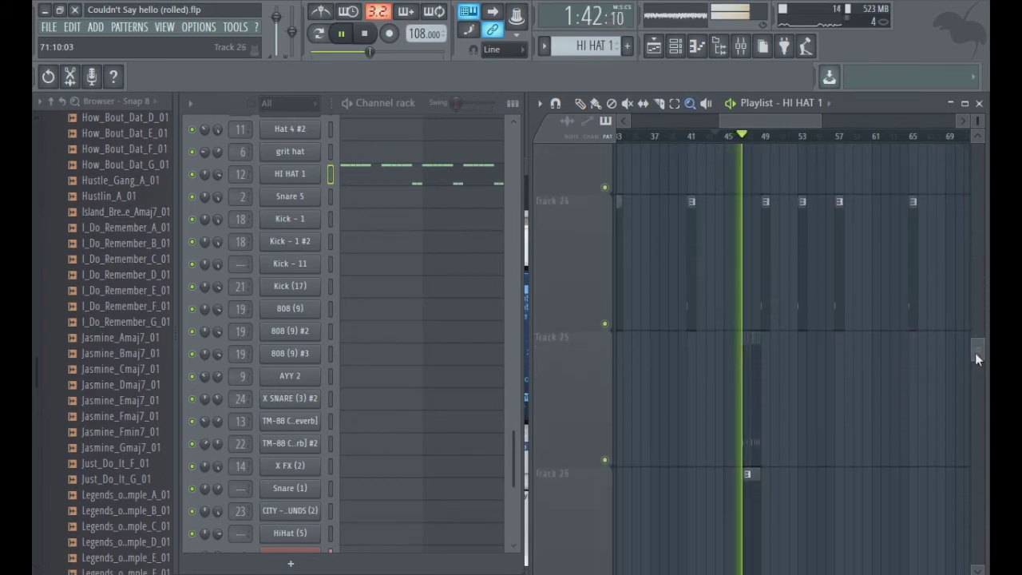
pyautogui.moveTo(716, 304); pyautogui.dragTo(807, 456)
pyautogui.moveTo(679, 264); pyautogui.dragTo(820, 485)
pyautogui.press('space')
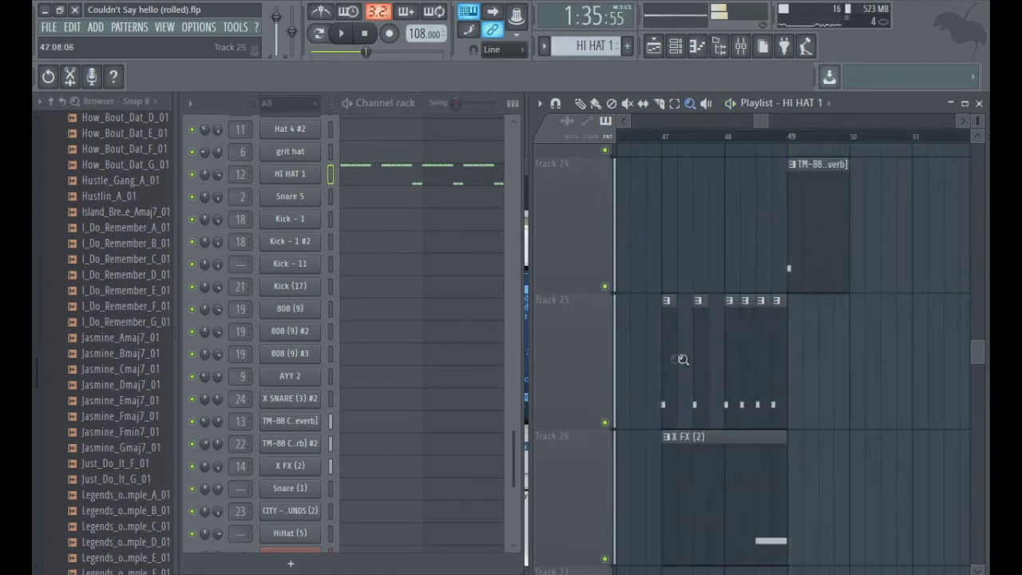
pyautogui.click(581, 103)
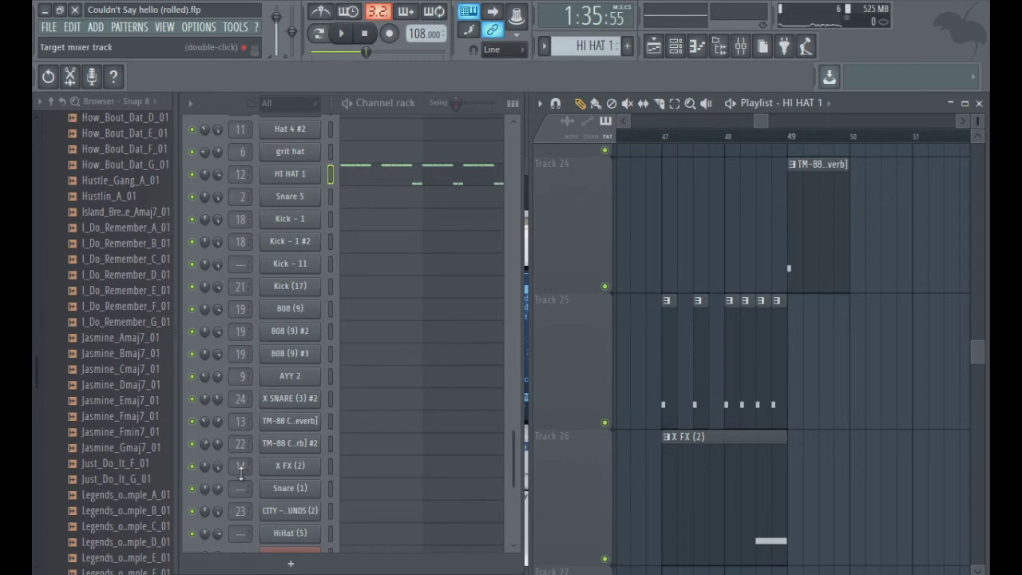
# - Play the Track 25 and X FX (2) clips twice from bar 47, stopping after each pass
pyautogui.click(665, 141)
pyautogui.press('space')
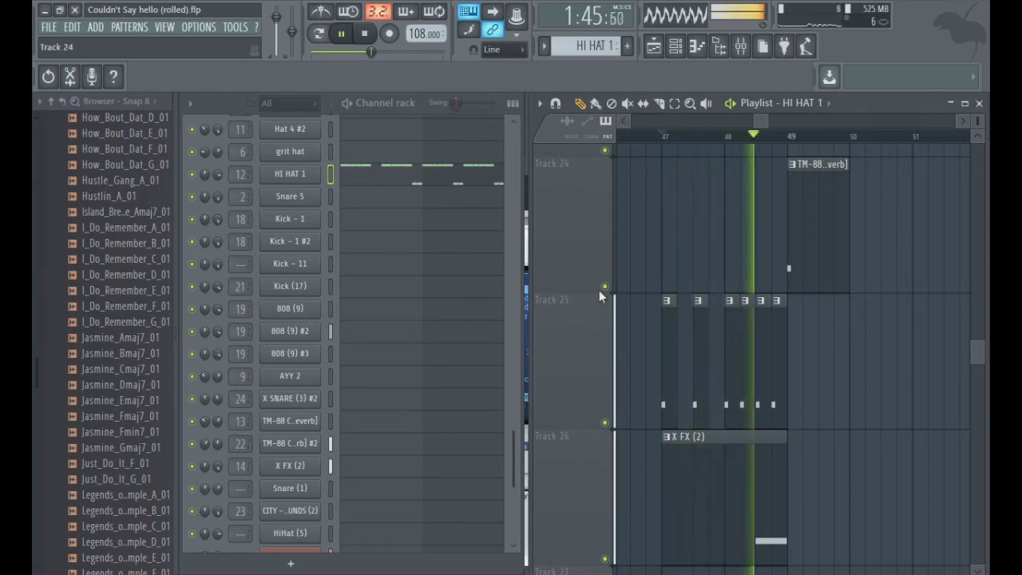
pyautogui.press('space')
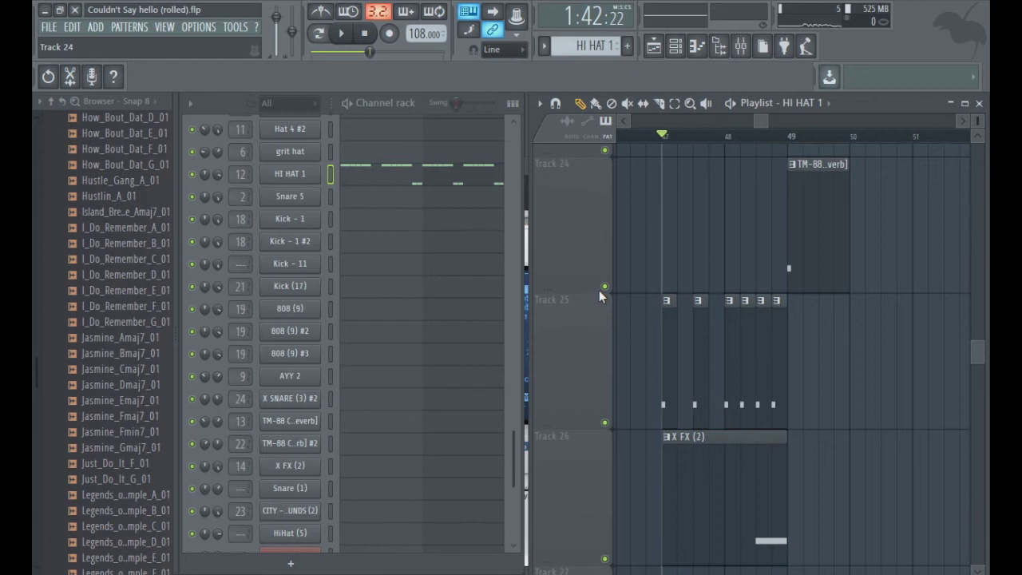
pyautogui.press('space')
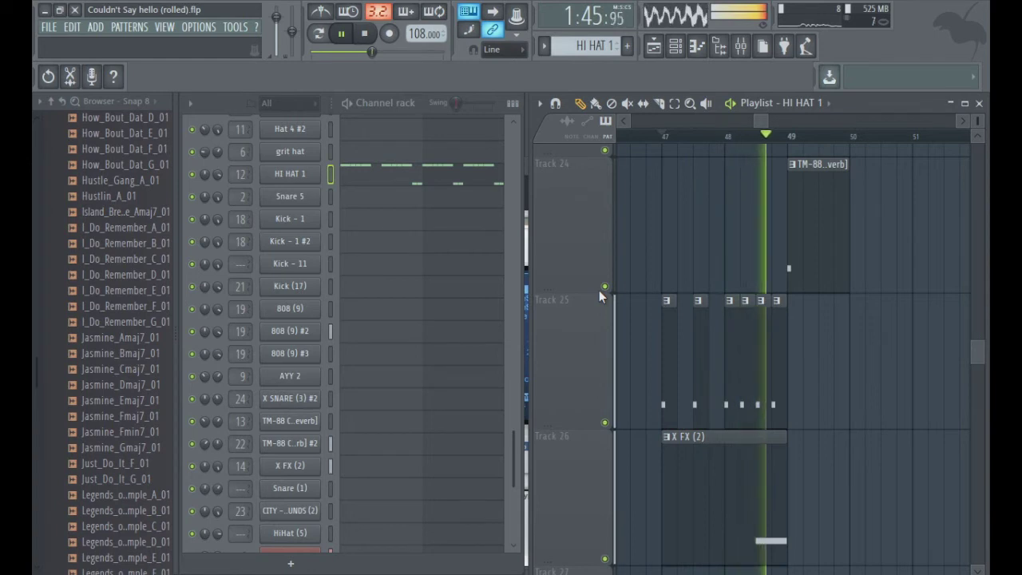
pyautogui.press('space')
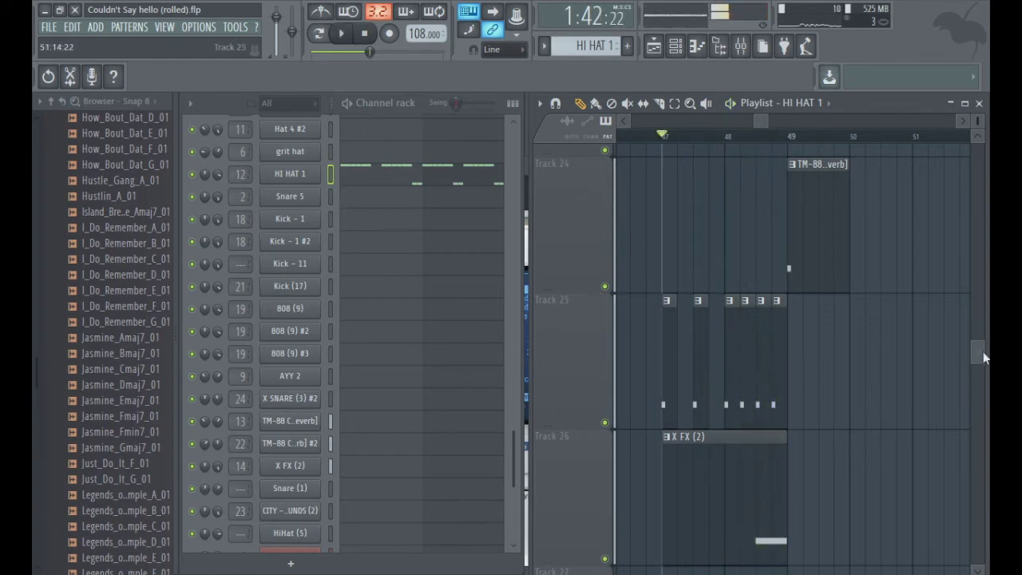
# - Play the X FX (2) clip on Track 26 from about bar 48, then stop
pyautogui.scroll(-3, 981, 375)
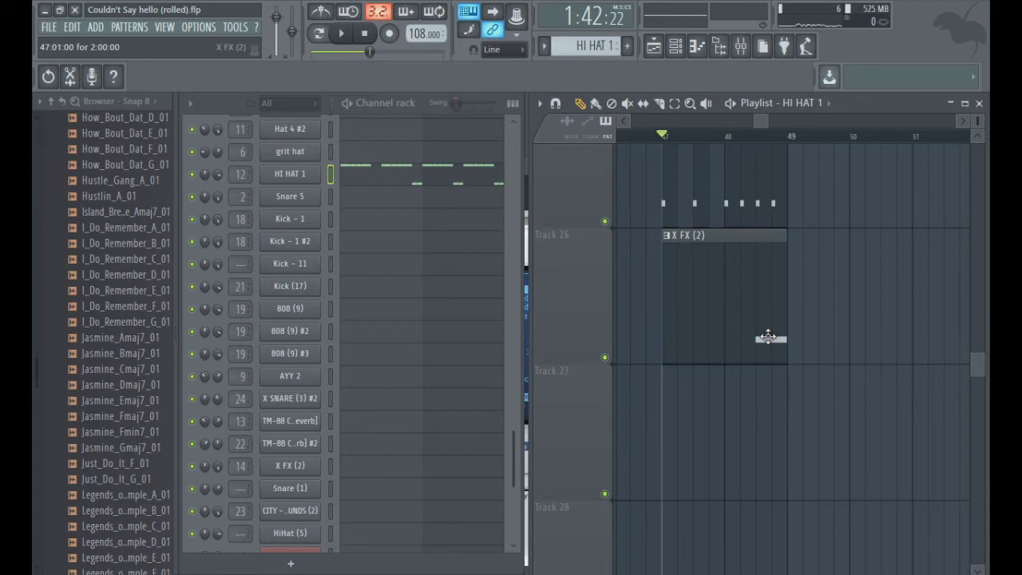
pyautogui.click(728, 138)
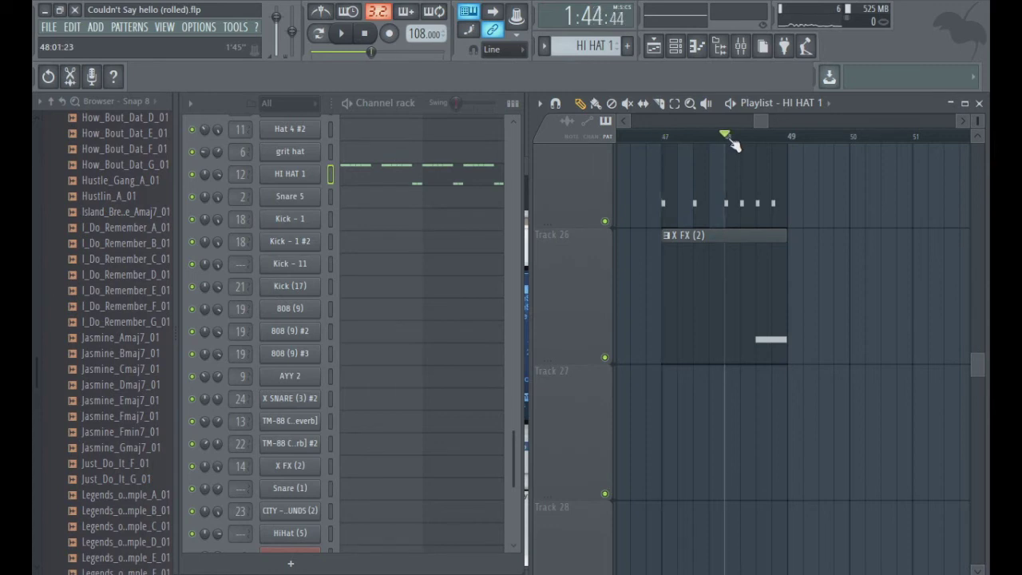
pyautogui.press('space')
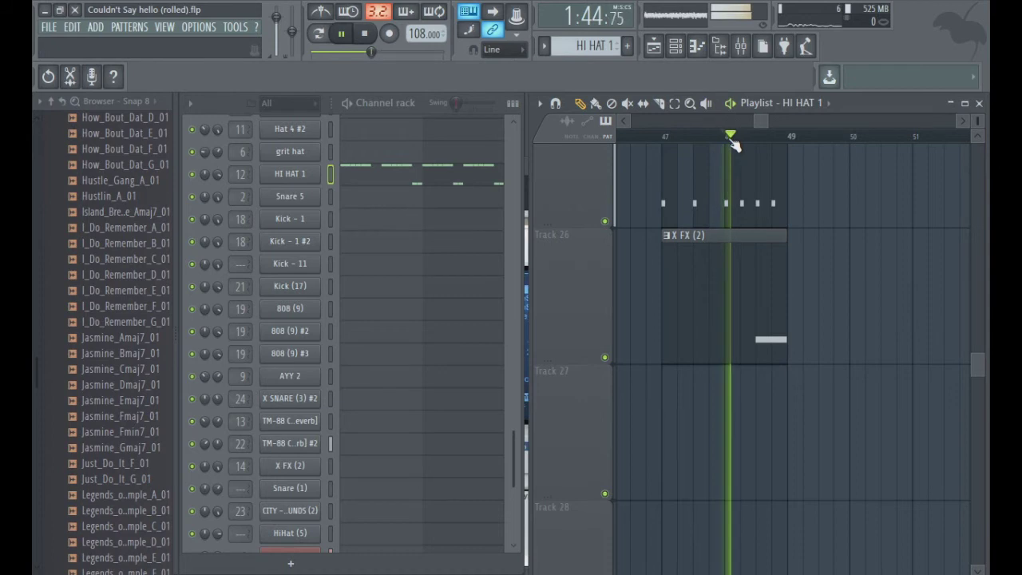
pyautogui.press('space')
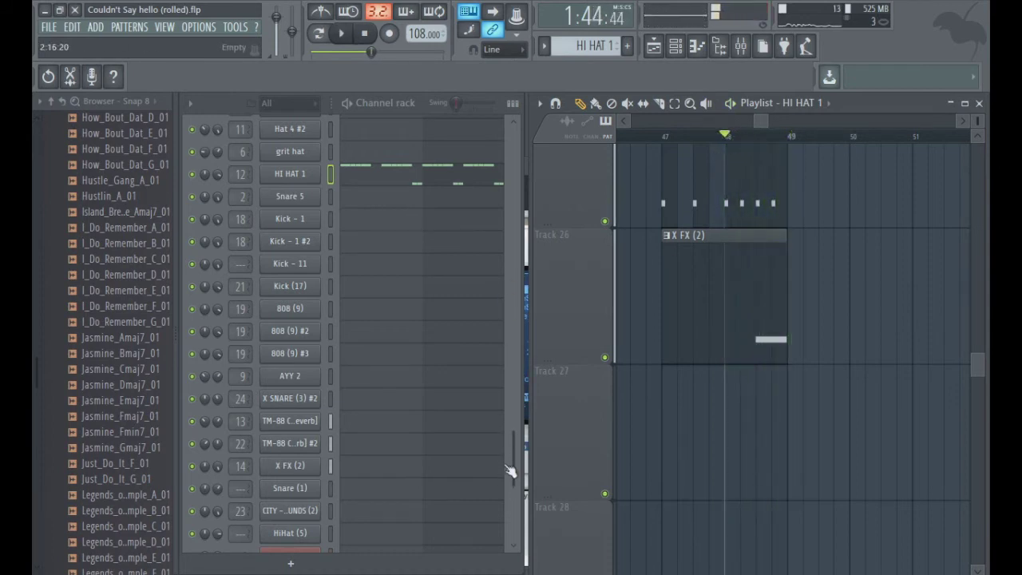
# - Select the X FX (2) pattern, open its sample settings and mixer track effects, and replay it from about bar 48
pyautogui.scroll(-1, 509, 460)
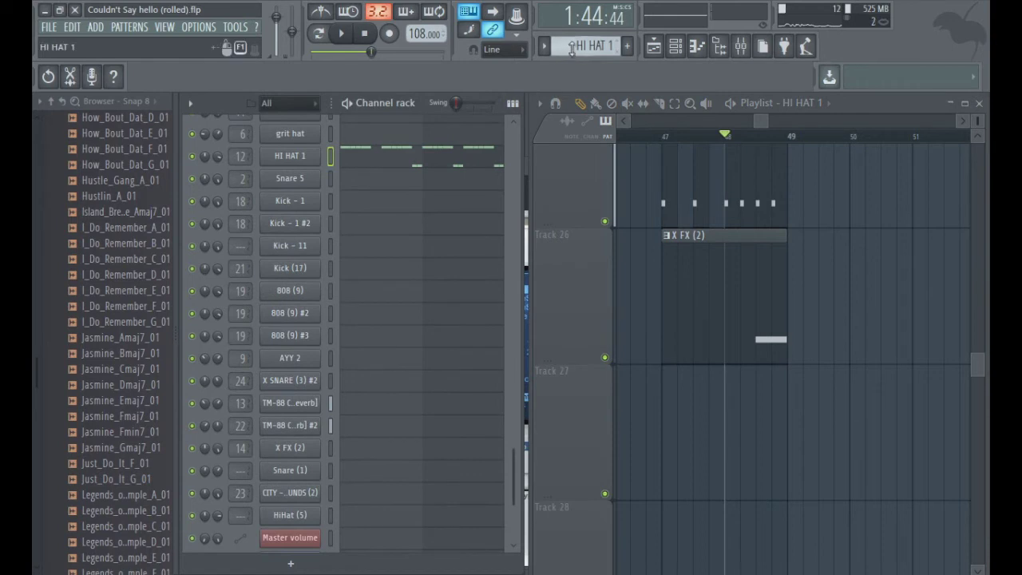
pyautogui.moveTo(589, 46); pyautogui.dragTo(589, 26)
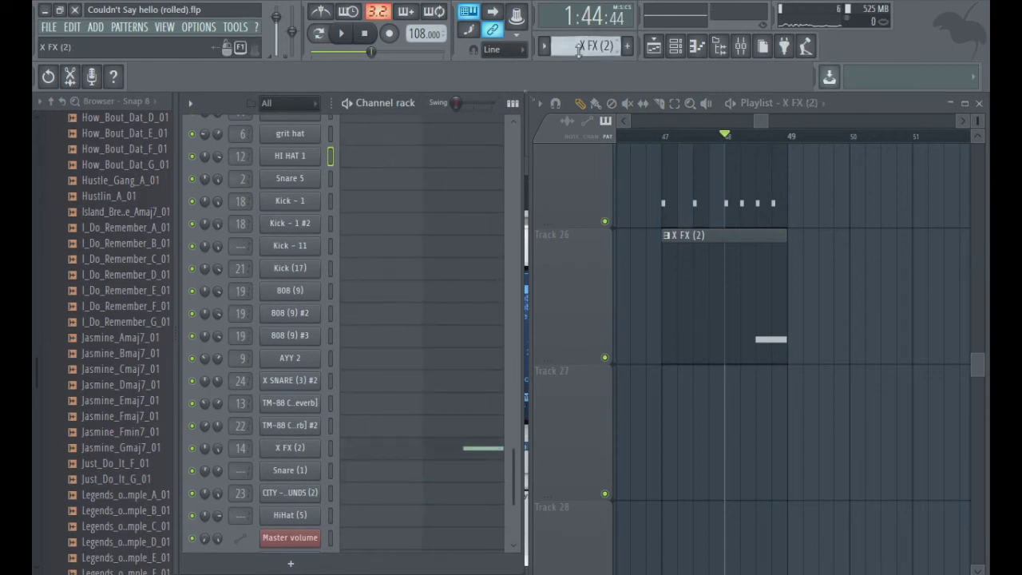
pyautogui.click(299, 447)
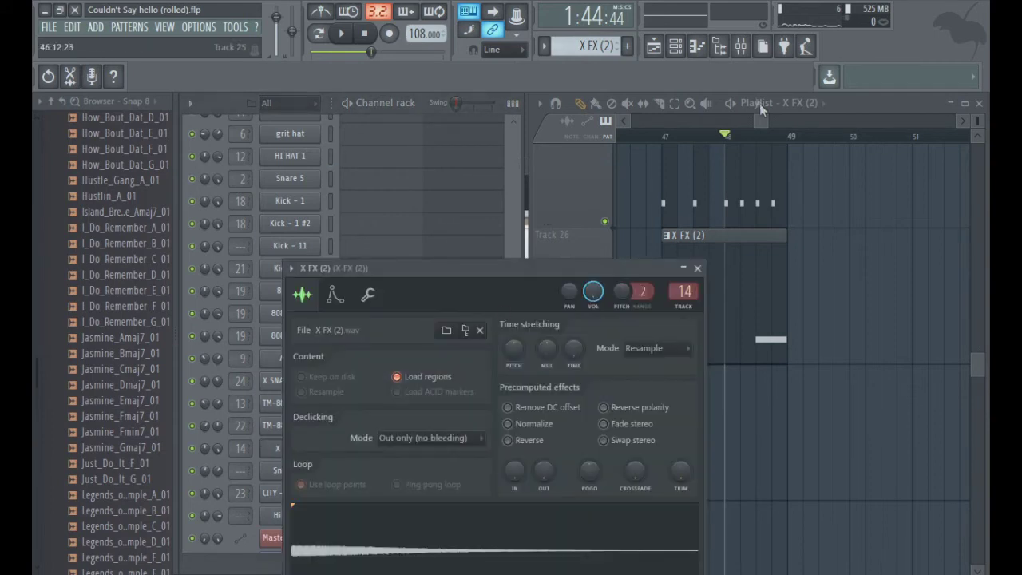
pyautogui.press('F9')
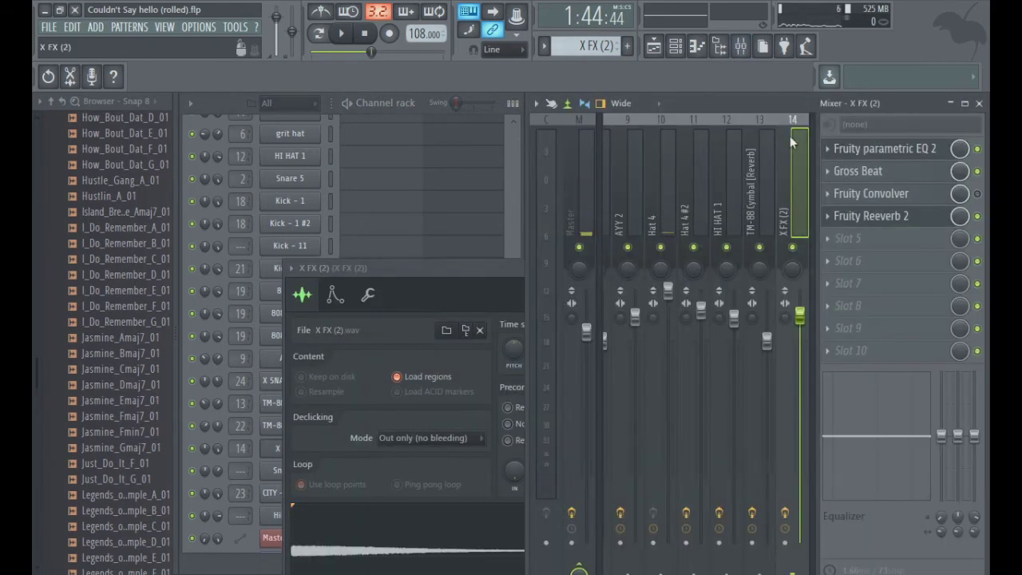
pyautogui.press('space')
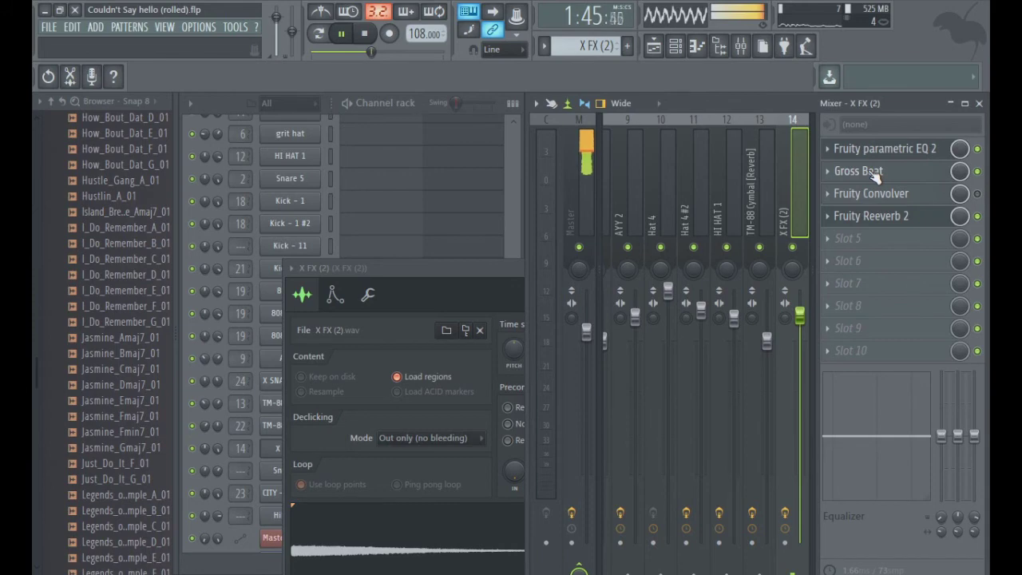
# - Stop playback, open Fruity Parametric EQ 2 on the X FX (2) mixer track, and replay the section briefly with the EQ showing
pyautogui.press('space')
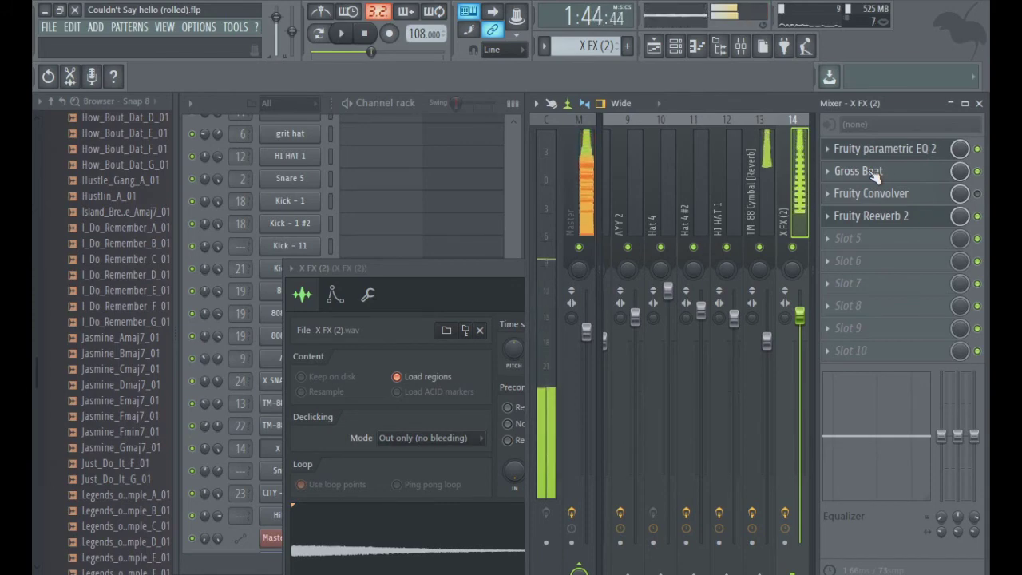
pyautogui.click(900, 152)
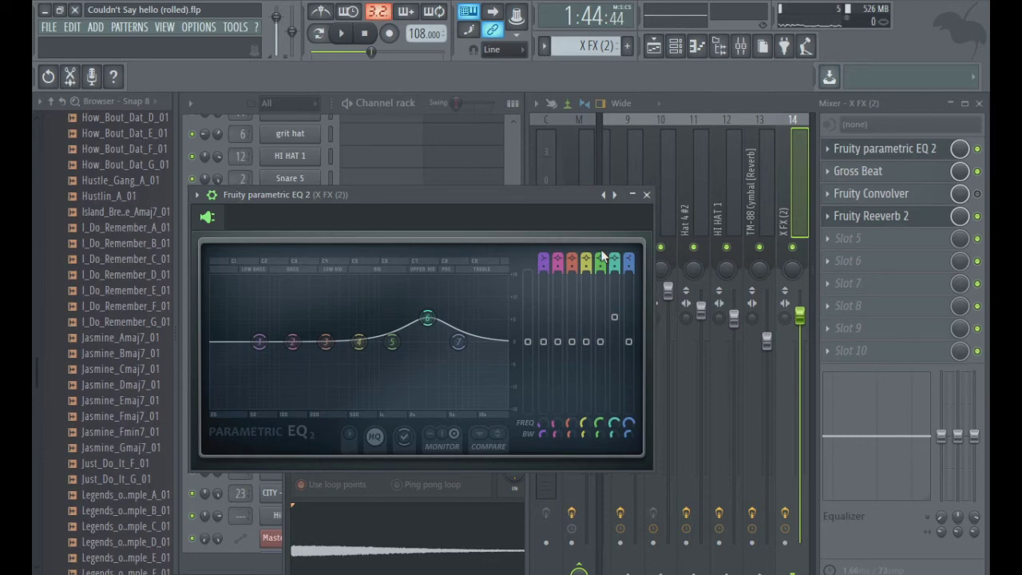
pyautogui.press('space')
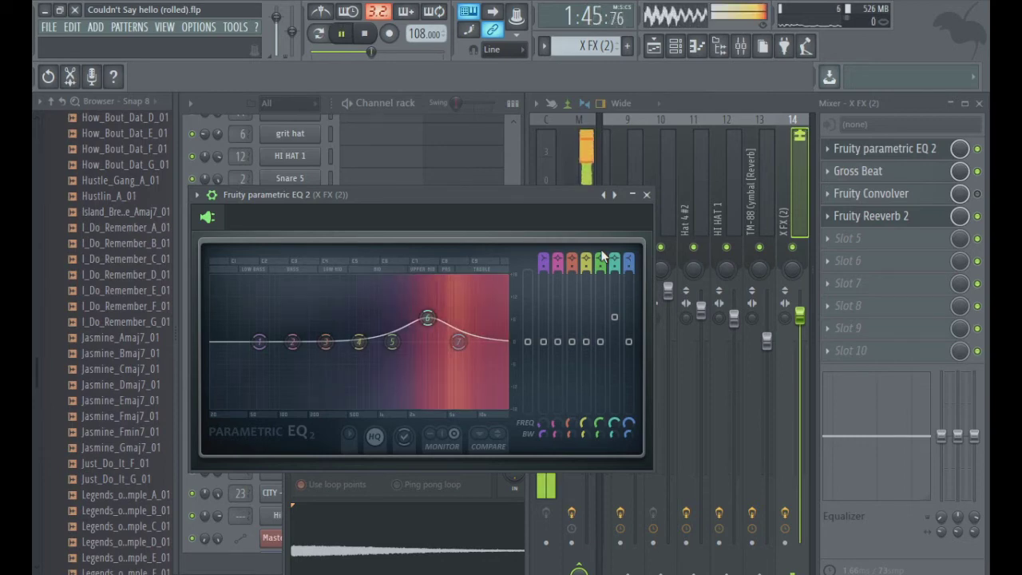
pyautogui.press('space')
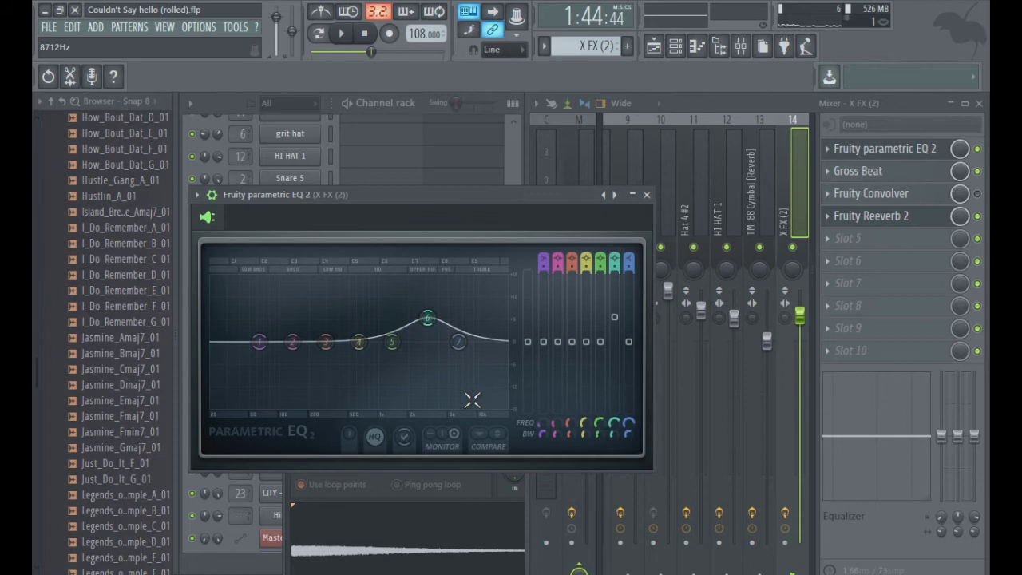
# - Open Gross Beat on the X FX (2) mixer track and audition its 1/4 Bt Gate setting from about bar 48
pyautogui.click(868, 173)
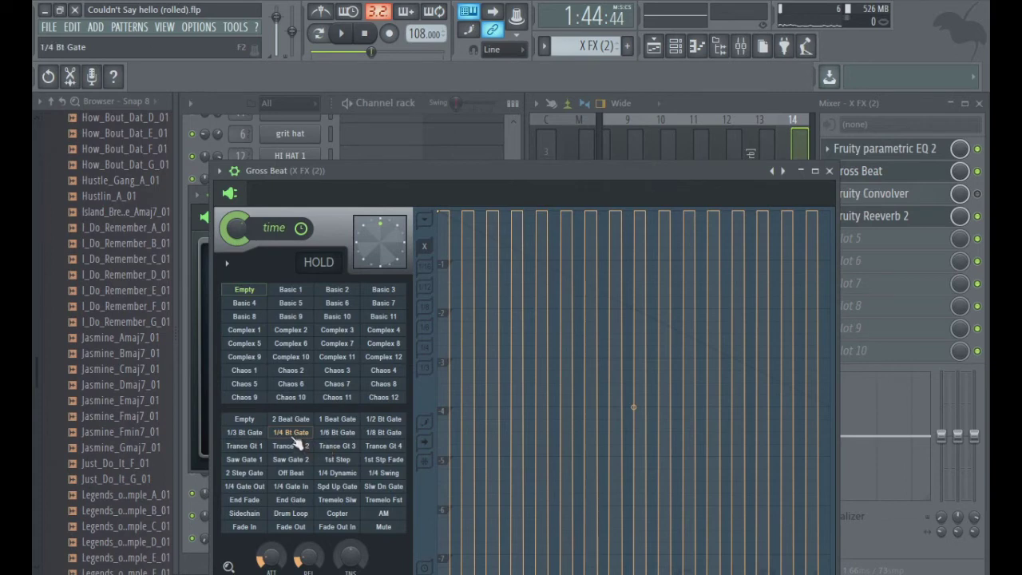
pyautogui.press('space')
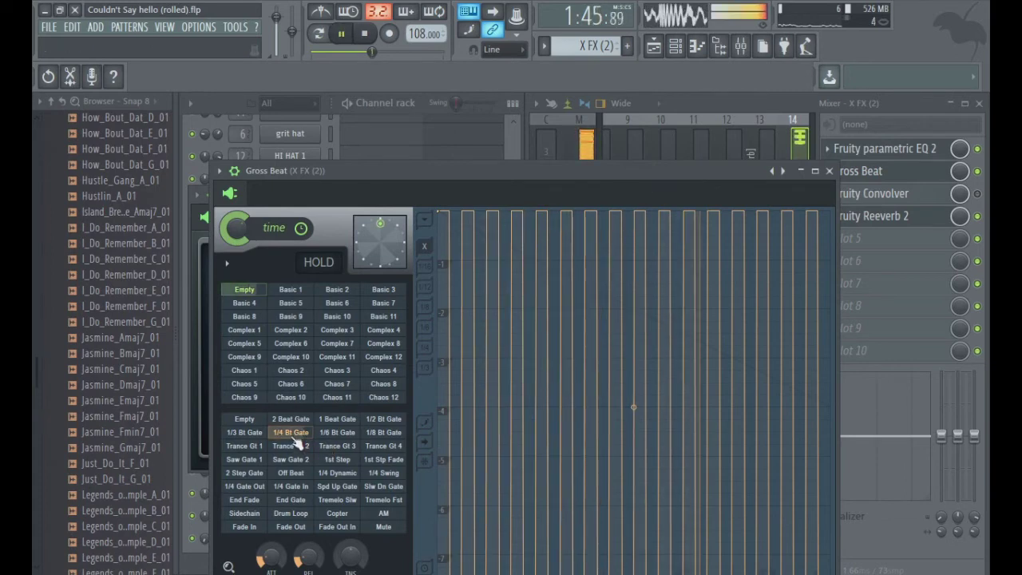
pyautogui.press('space')
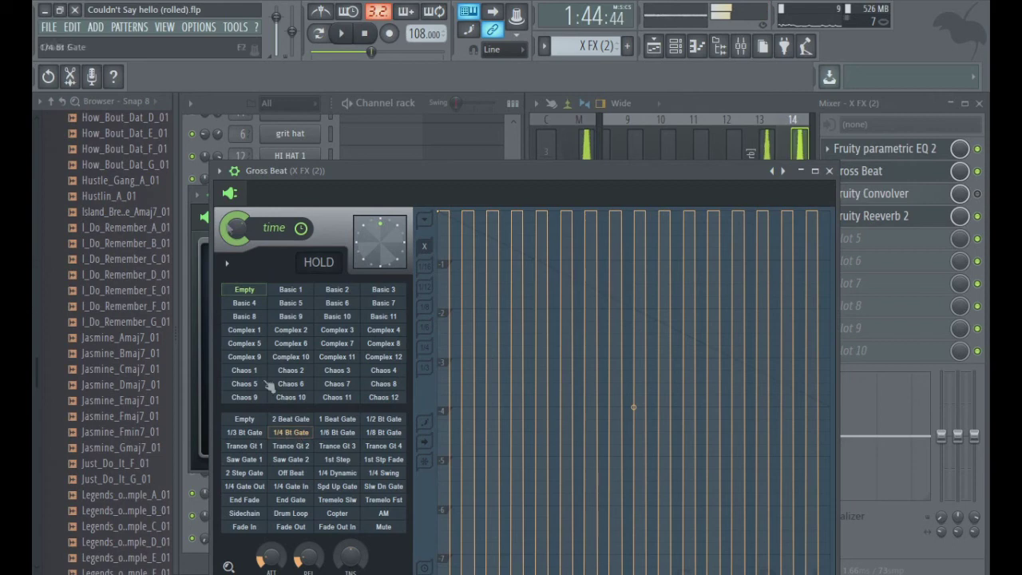
# - Loop the X FX (2) pattern alone, comparing it with Gross Beat bypassed and enabled, and stop with Gross Beat on
pyautogui.click(222, 102)
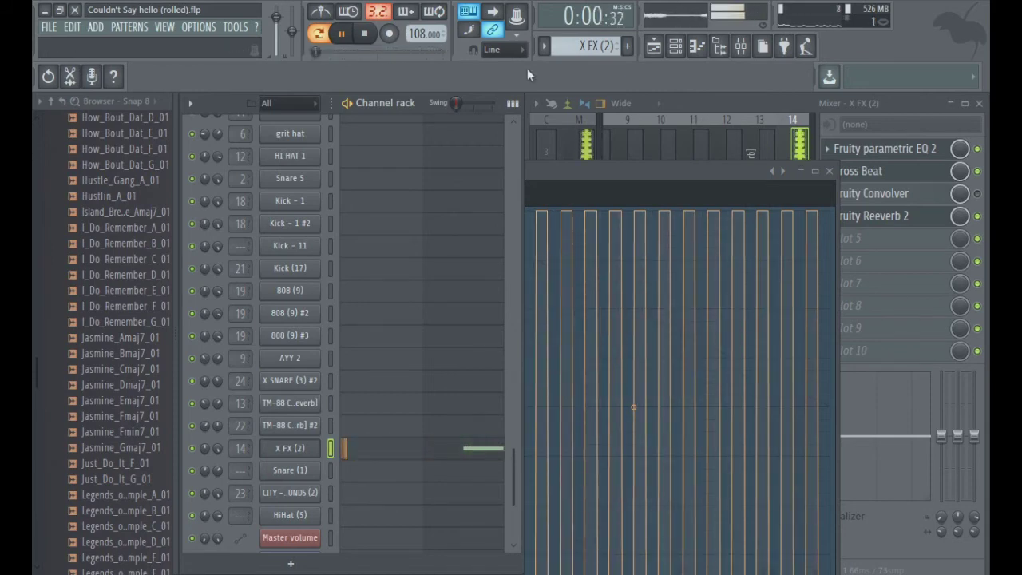
pyautogui.press('space')
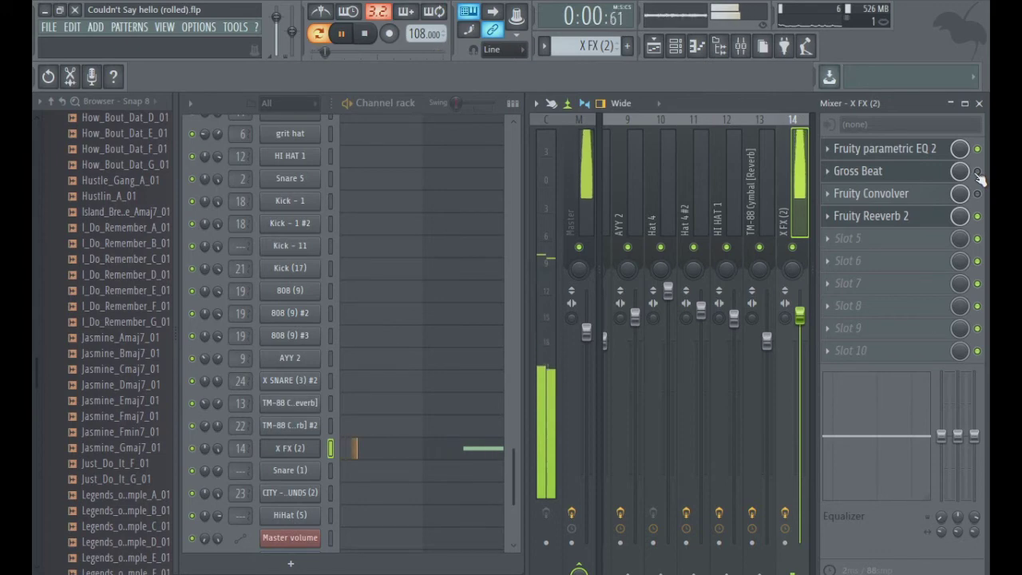
pyautogui.press('space')
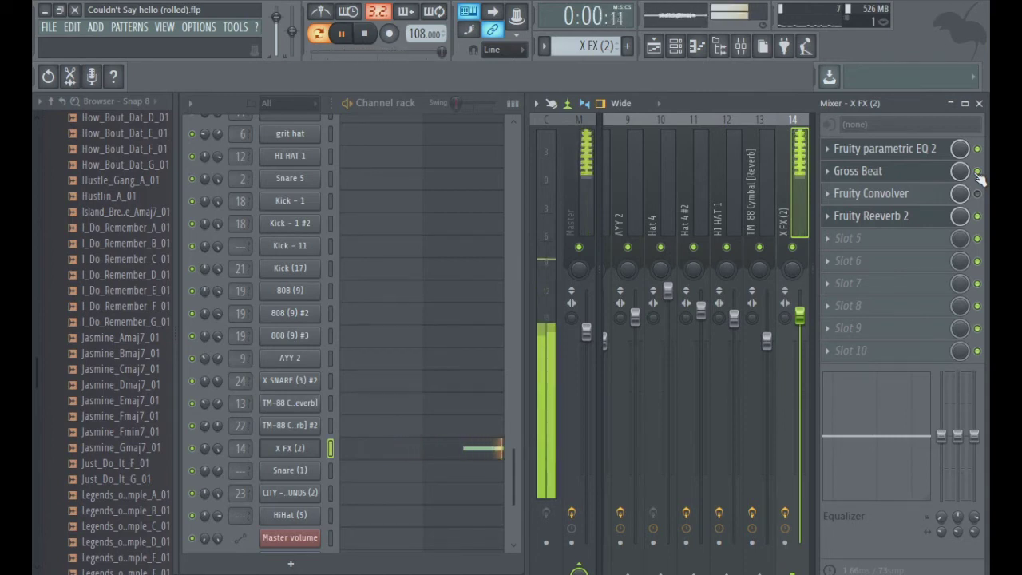
pyautogui.press('space')
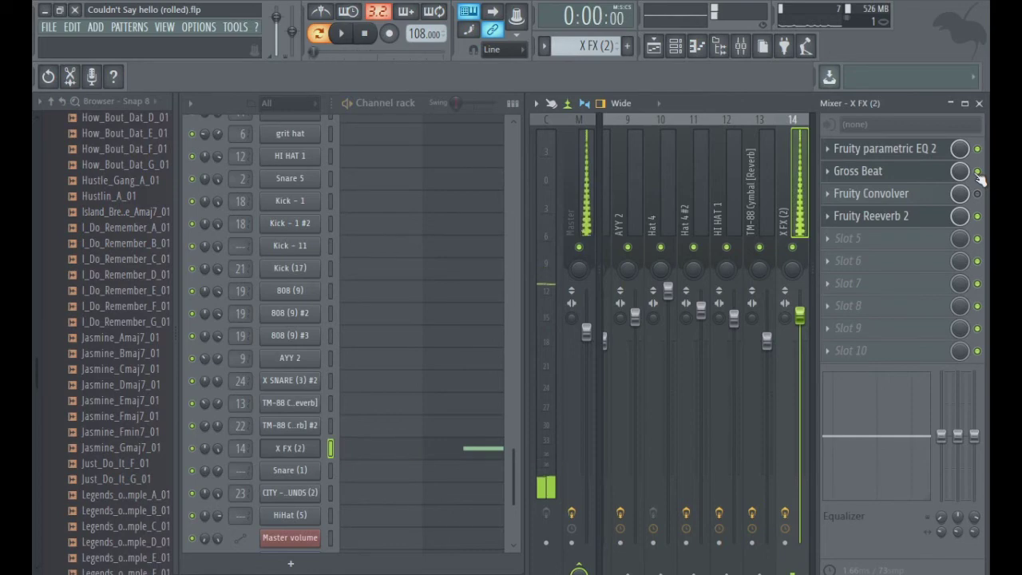
# - View the Fruity Reeverb 2 settings on the X FX (2) mixer track, close them, and return to the channel rack
pyautogui.click(936, 224)
pyautogui.click(936, 224)
pyautogui.click(936, 224)
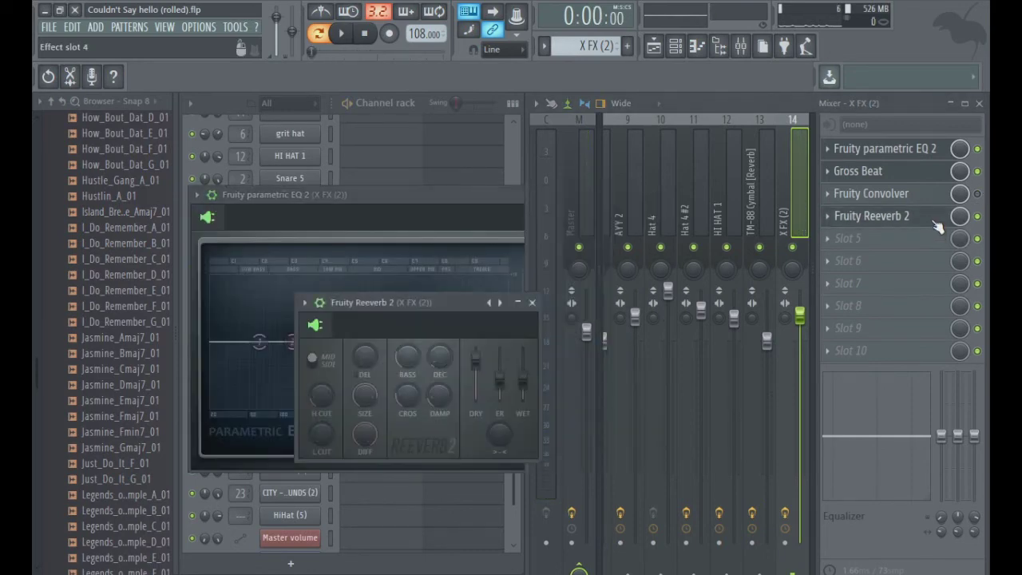
pyautogui.click(936, 226)
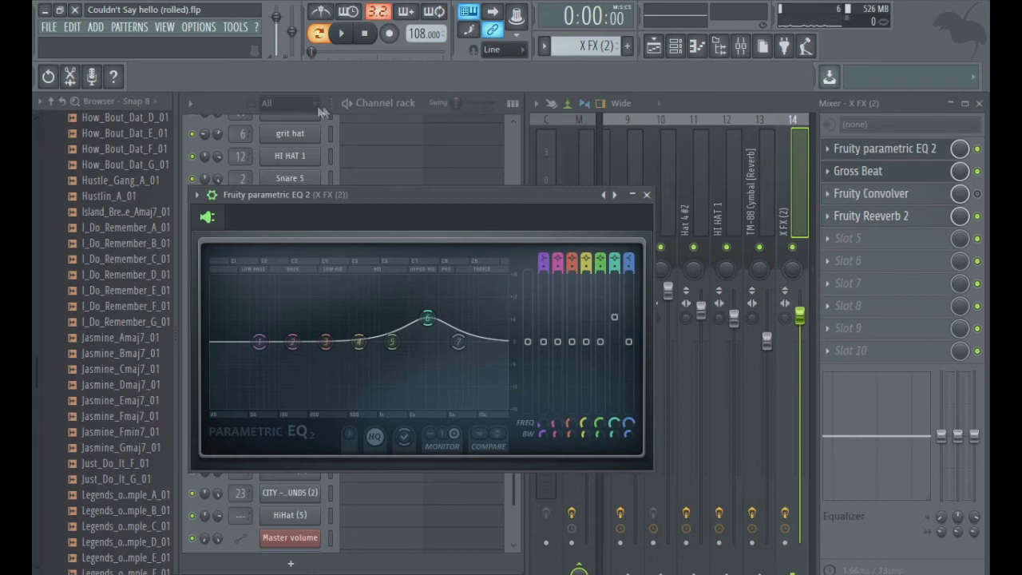
pyautogui.click(217, 107)
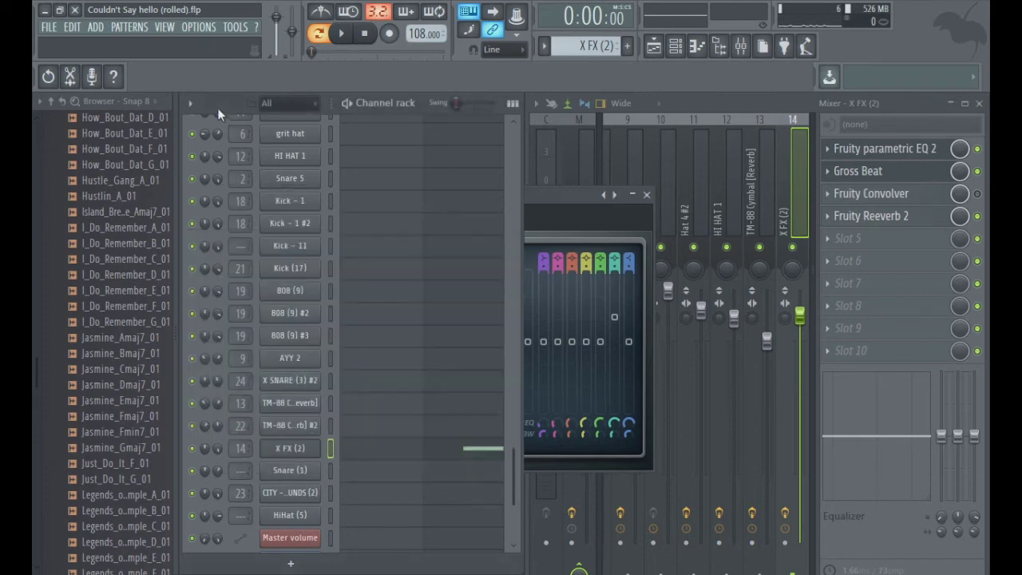
# - Return to the playlist and play the song twice from about bar 48, showing all tracks between about bars 39 and 81
pyautogui.click(654, 46)
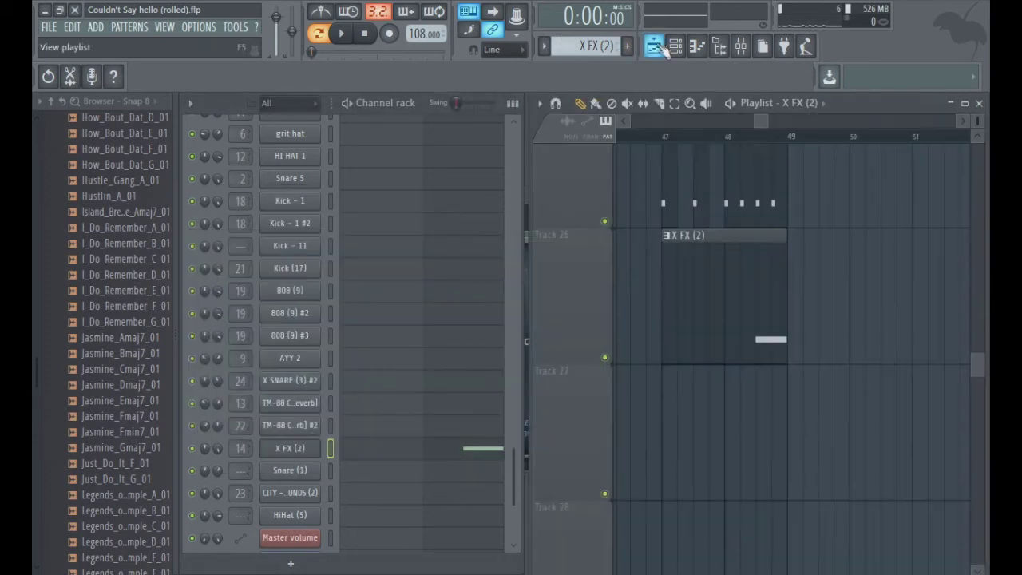
pyautogui.click(767, 144)
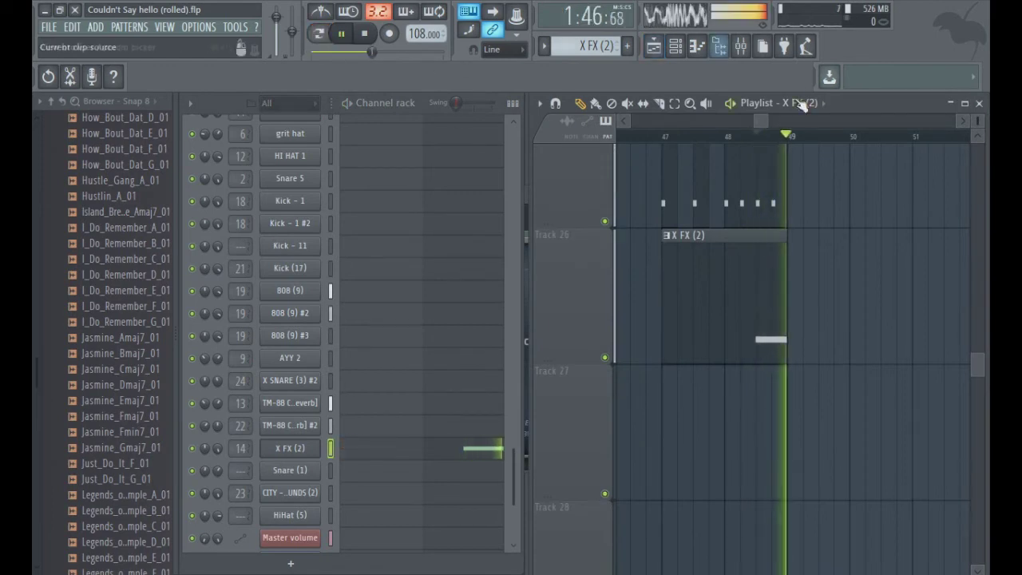
pyautogui.moveTo(976, 356); pyautogui.dragTo(975, 158)
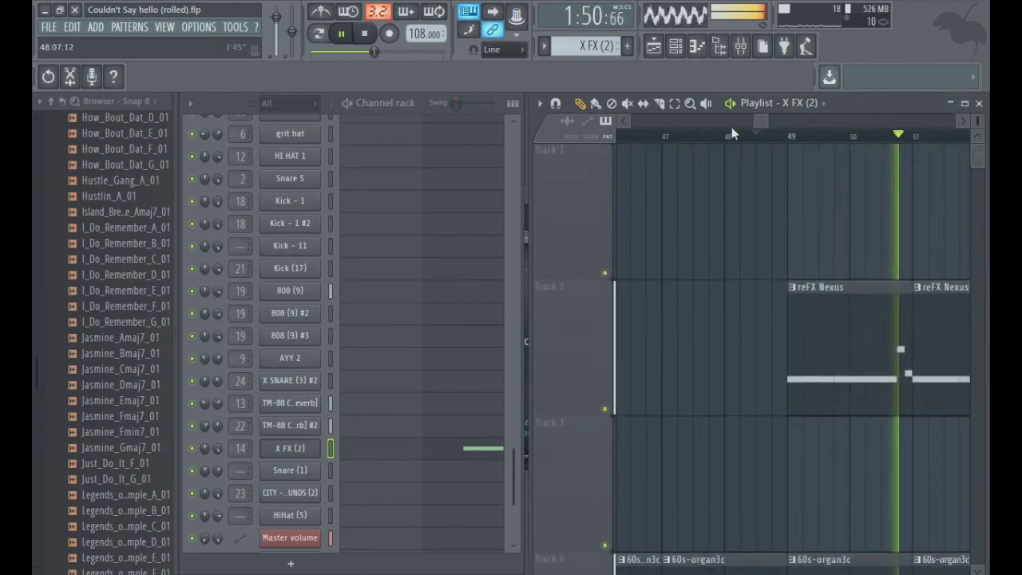
pyautogui.click(691, 105)
pyautogui.rightClick(693, 194)
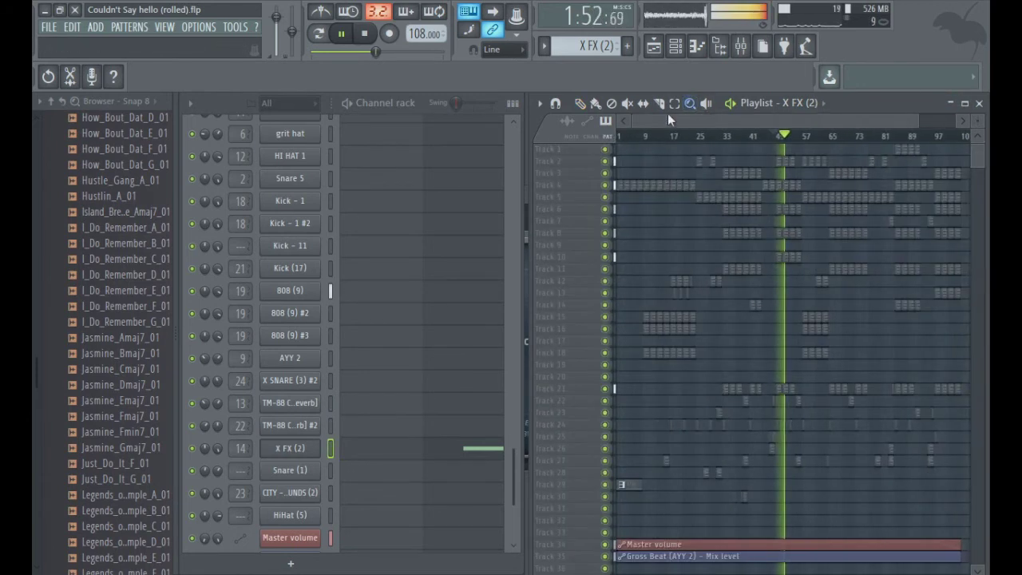
pyautogui.moveTo(741, 495); pyautogui.dragTo(889, 144)
pyautogui.press('space')
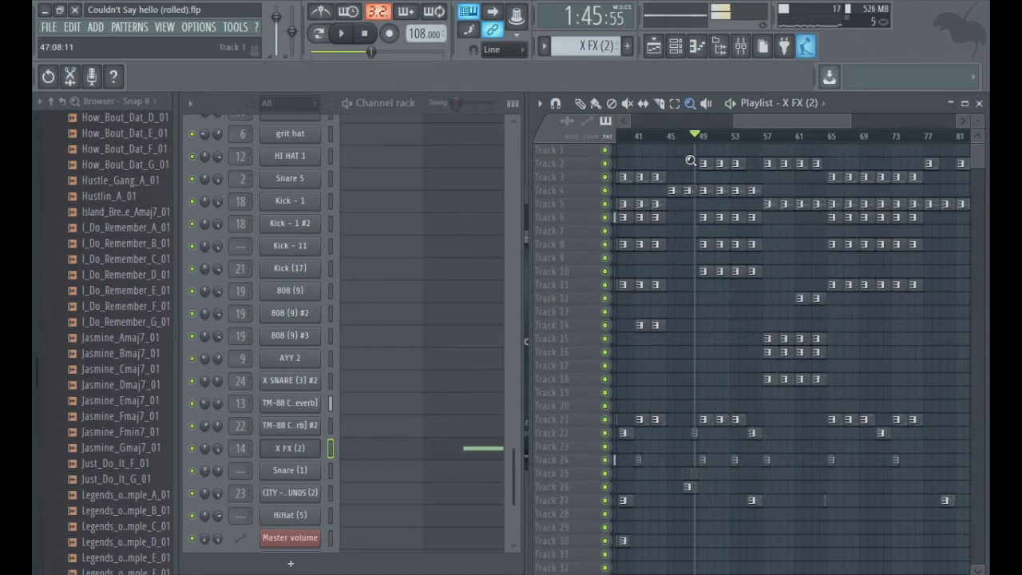
pyautogui.press('space')
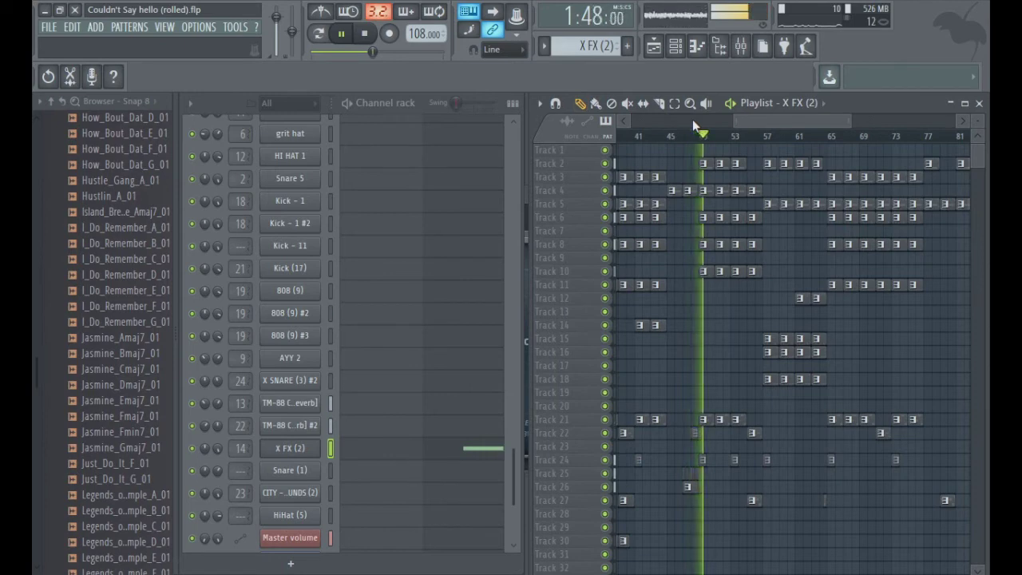
pyautogui.press('space')
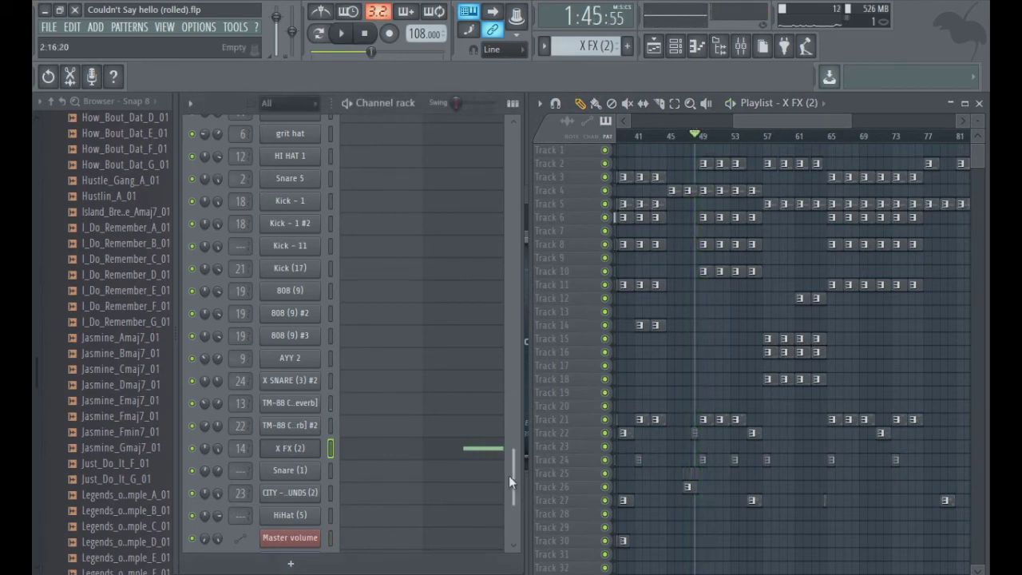
# - Select the reFX Nexus pattern, view its Nexus synth preset, and close the plugin
pyautogui.moveTo(509, 475); pyautogui.dragTo(535, 151)
pyautogui.moveTo(588, 46); pyautogui.dragTo(588, 100)
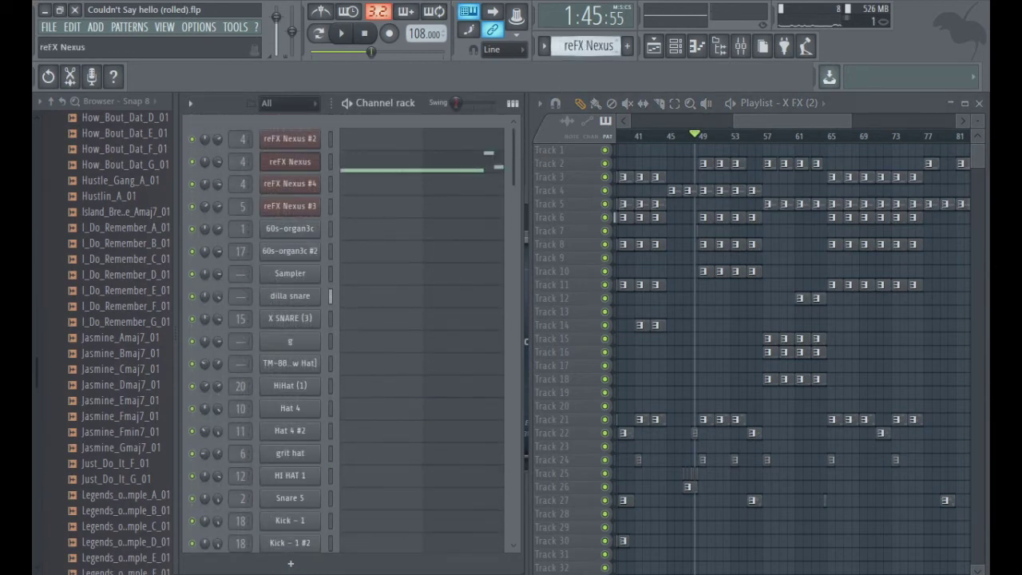
pyautogui.click(295, 163)
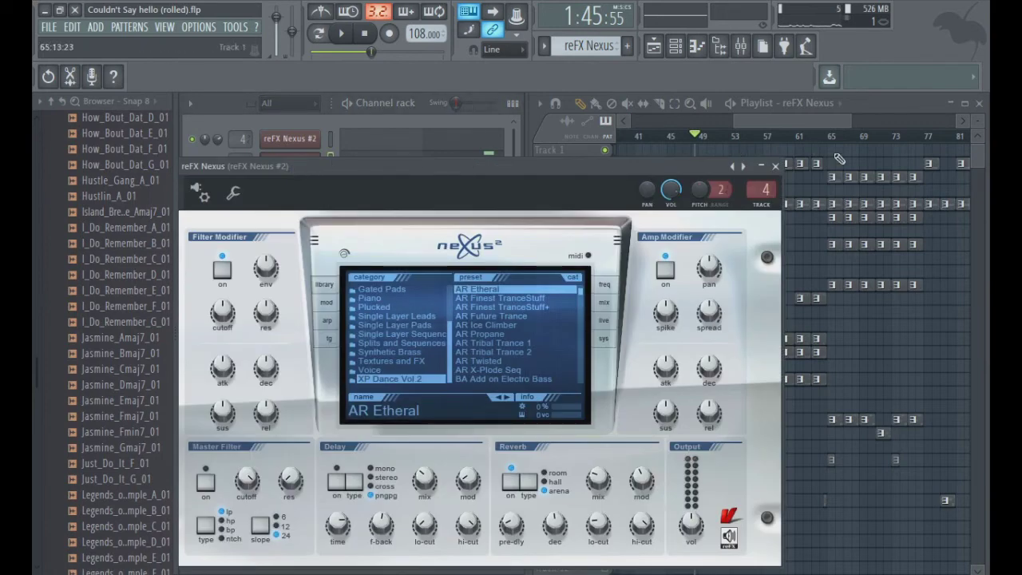
pyautogui.click(775, 166)
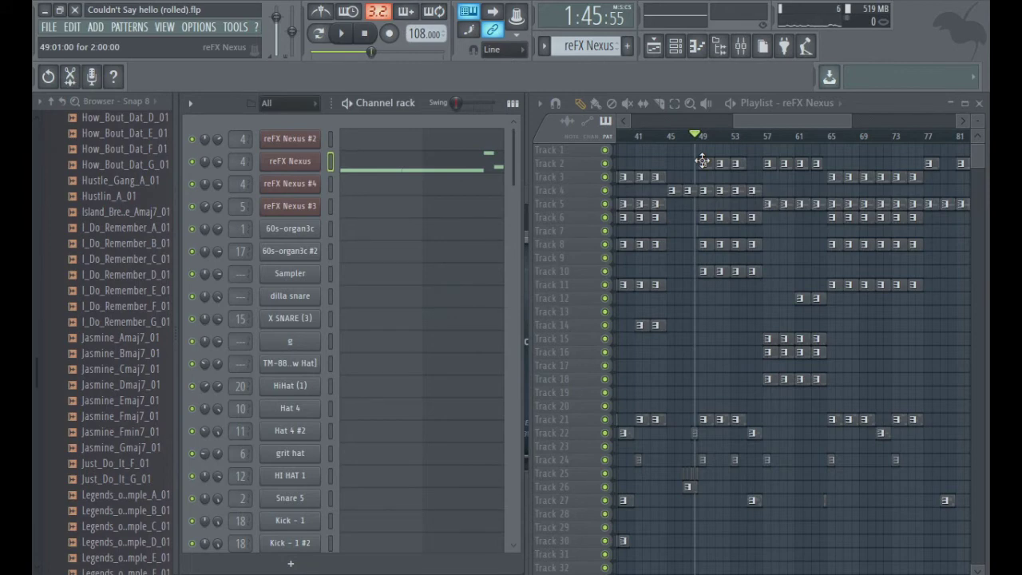
# - Play from about bar 48 while examining the Track 2 to Track 10 clips between bars 47 and 60, and stop
pyautogui.press('space')
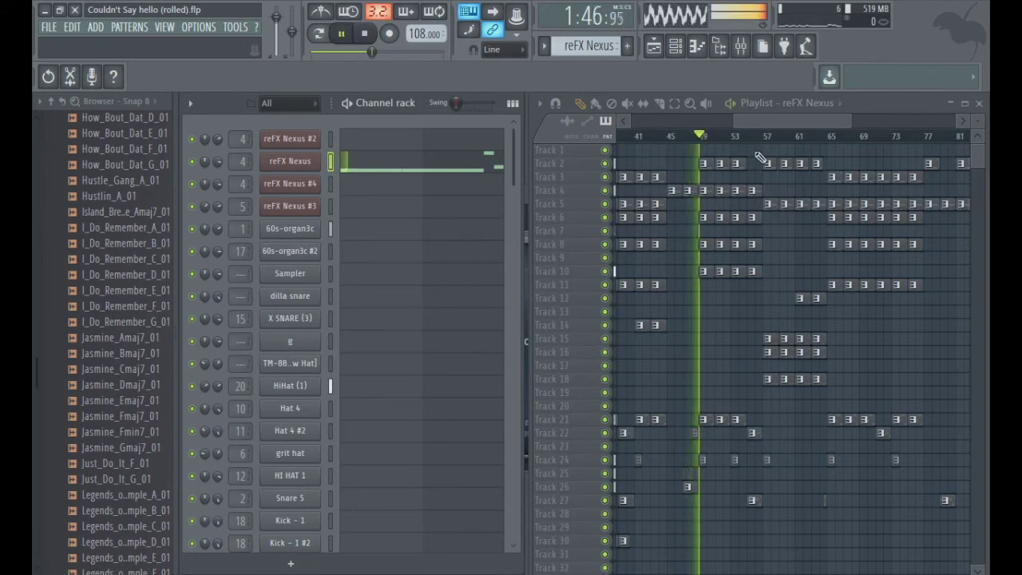
pyautogui.click(690, 103)
pyautogui.moveTo(682, 285); pyautogui.dragTo(790, 87)
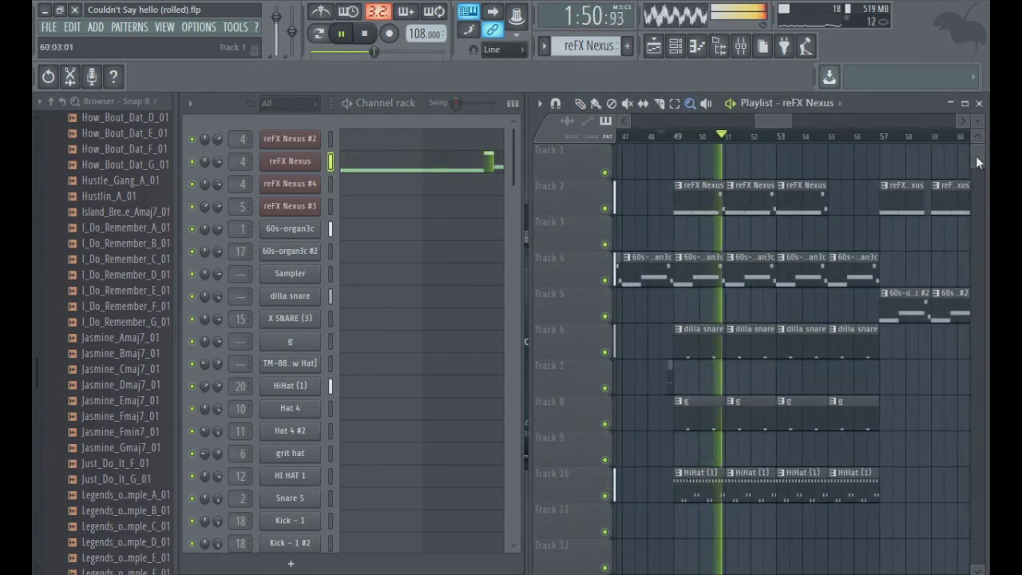
pyautogui.moveTo(979, 148); pyautogui.dragTo(980, 162)
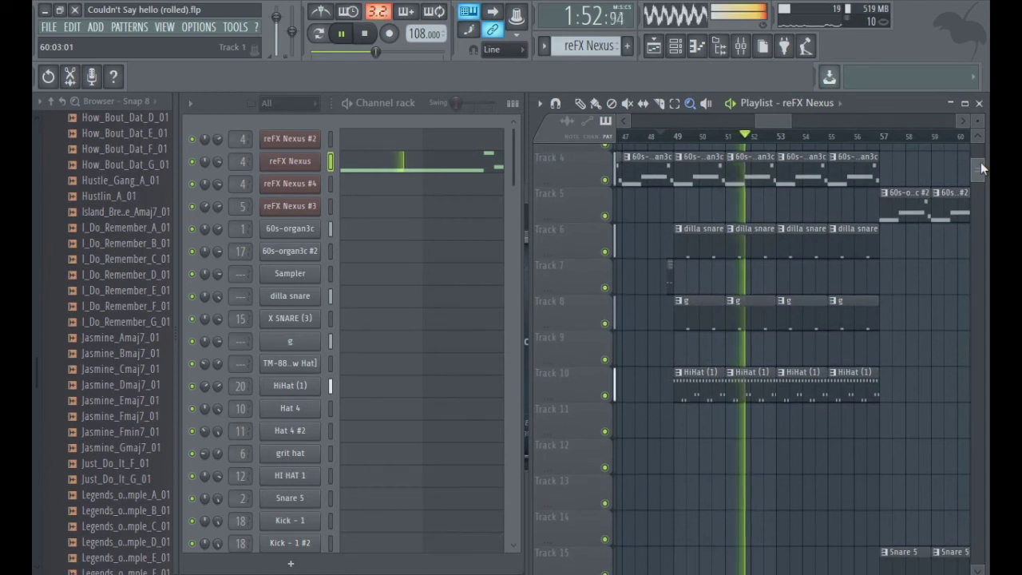
pyautogui.press('space')
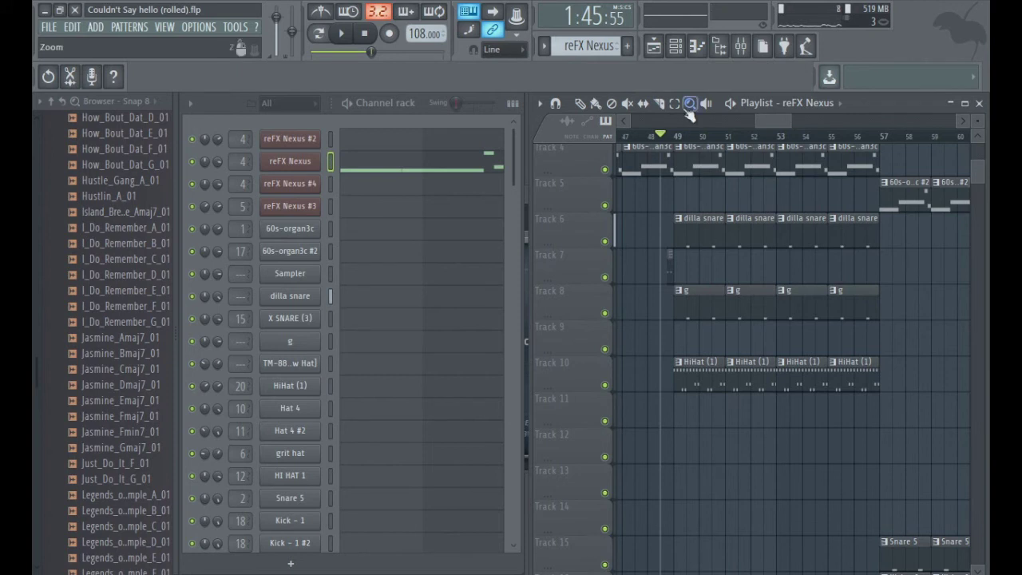
# - Play from about bar 48 while examining the clips on Tracks 5 to 25 between bars 47 and 57, and stop
pyautogui.moveTo(670, 178); pyautogui.dragTo(966, 368)
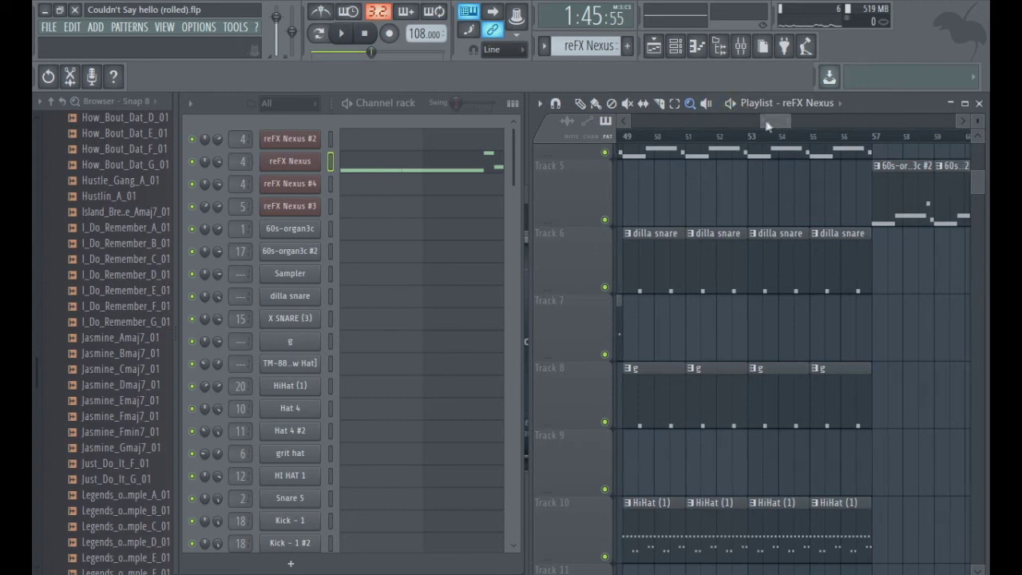
pyautogui.moveTo(766, 119); pyautogui.dragTo(760, 121)
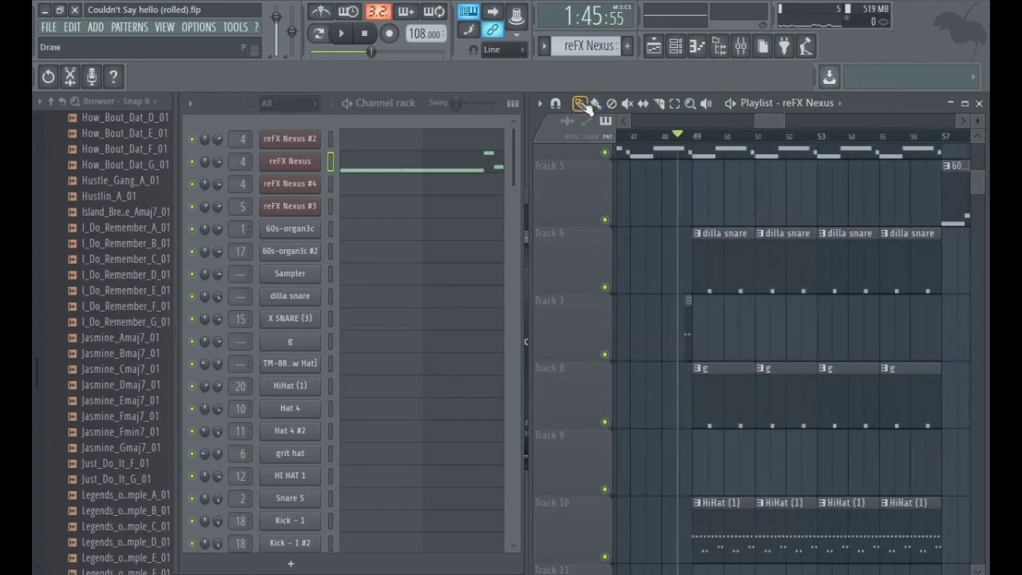
pyautogui.press('space')
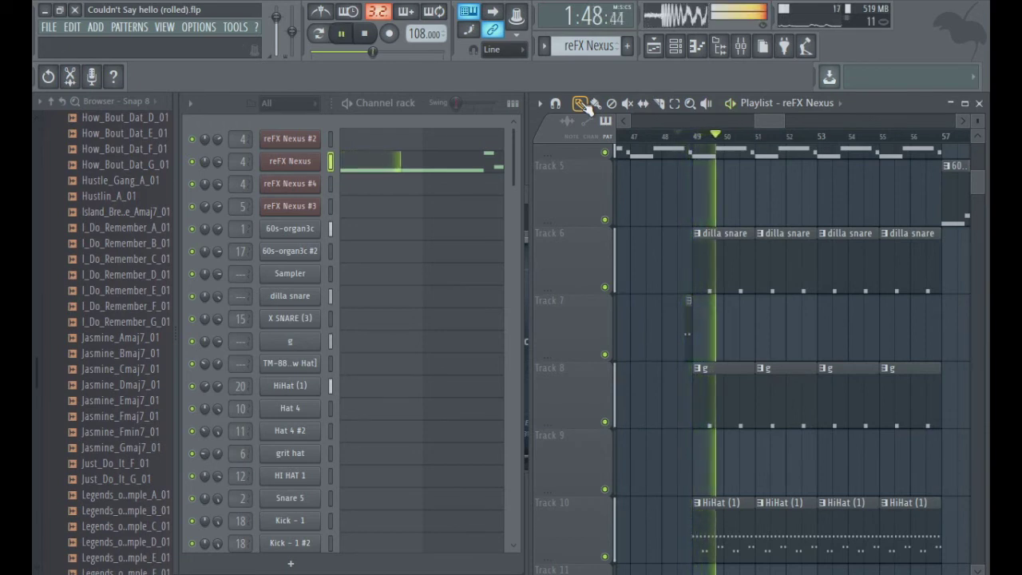
pyautogui.moveTo(983, 182); pyautogui.dragTo(984, 207)
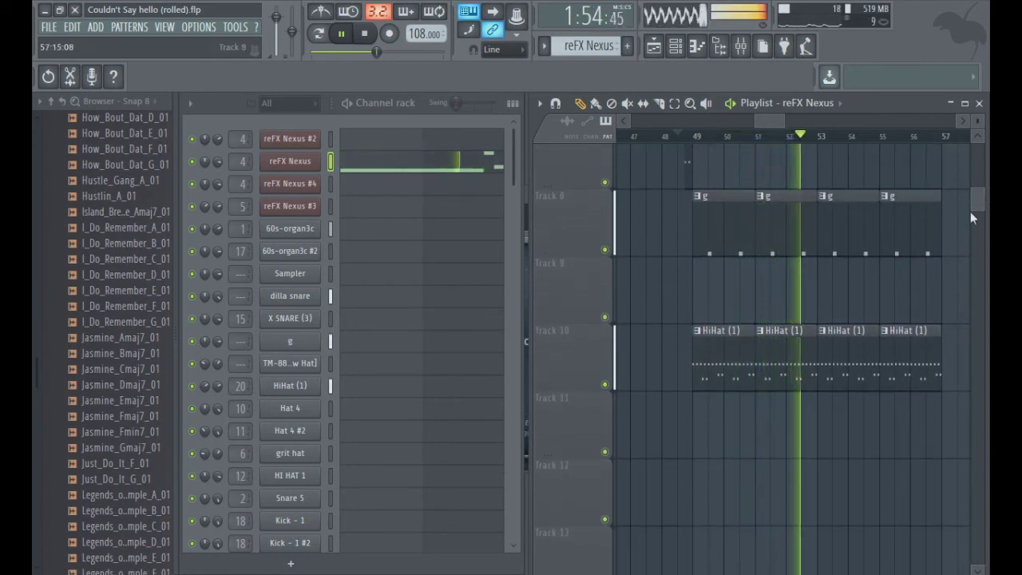
pyautogui.moveTo(976, 198); pyautogui.dragTo(983, 286)
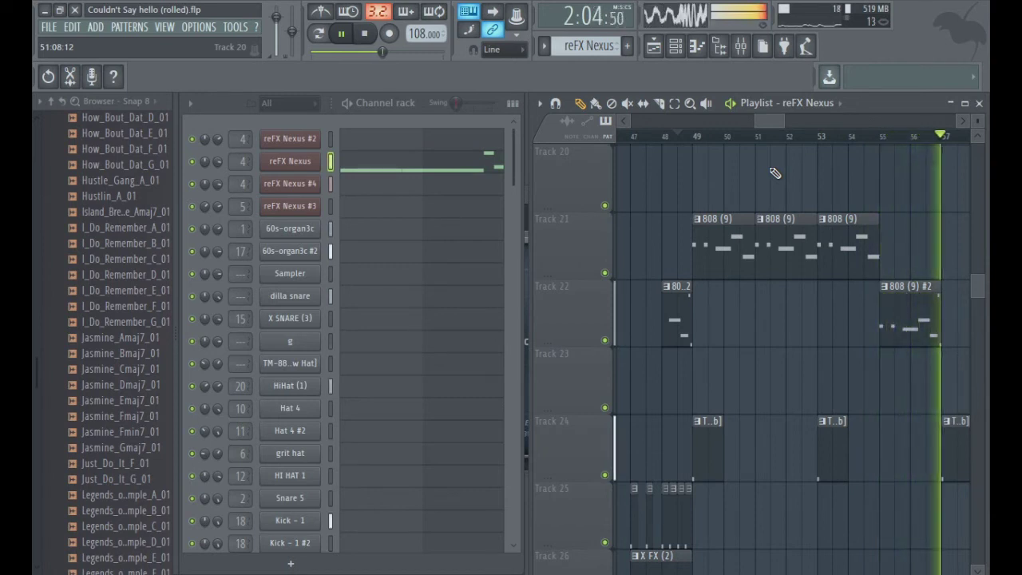
pyautogui.press('space')
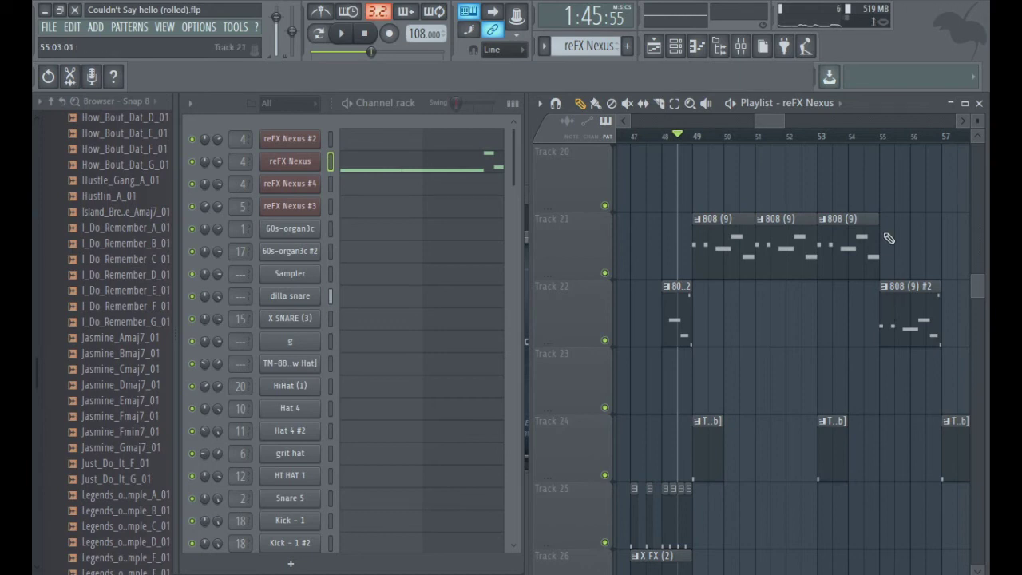
# - Play the section again from about bar 48 and move the playback position to the start of bar 57
pyautogui.press('space')
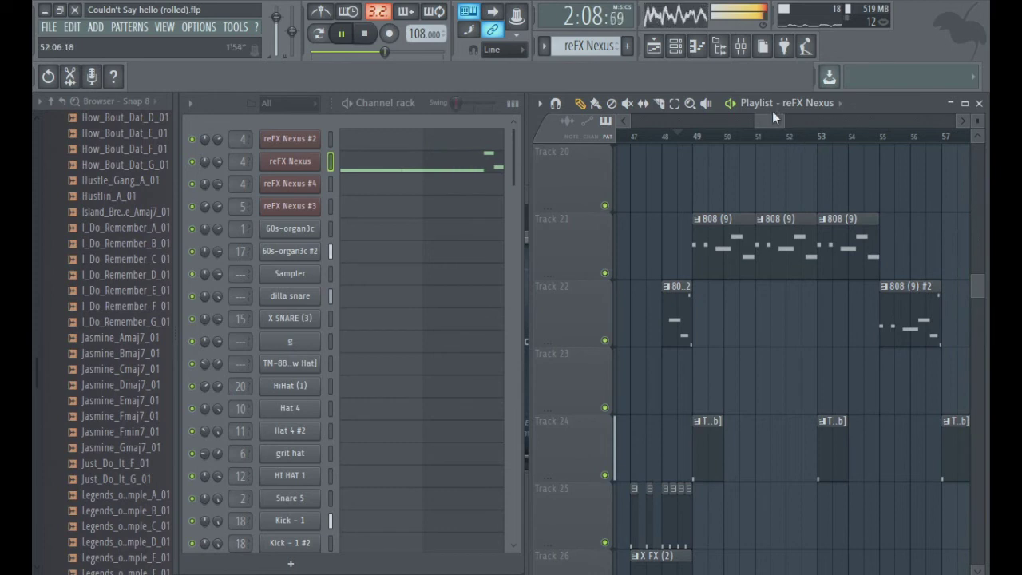
pyautogui.moveTo(772, 117); pyautogui.dragTo(788, 122)
pyautogui.click(742, 137)
pyautogui.moveTo(978, 288); pyautogui.dragTo(972, 260)
pyautogui.moveTo(779, 123); pyautogui.dragTo(787, 124)
pyautogui.click(708, 139)
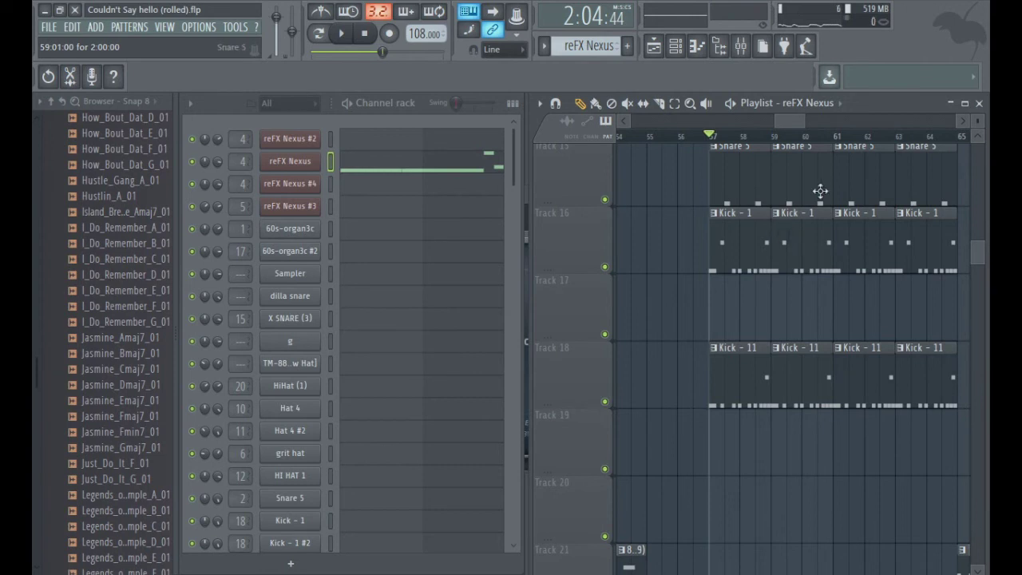
# - Play from bar 57 while viewing the Snare 5, Kick - 1 and Kick - 11 clips on Tracks 15 to 18, and stop
pyautogui.press('space')
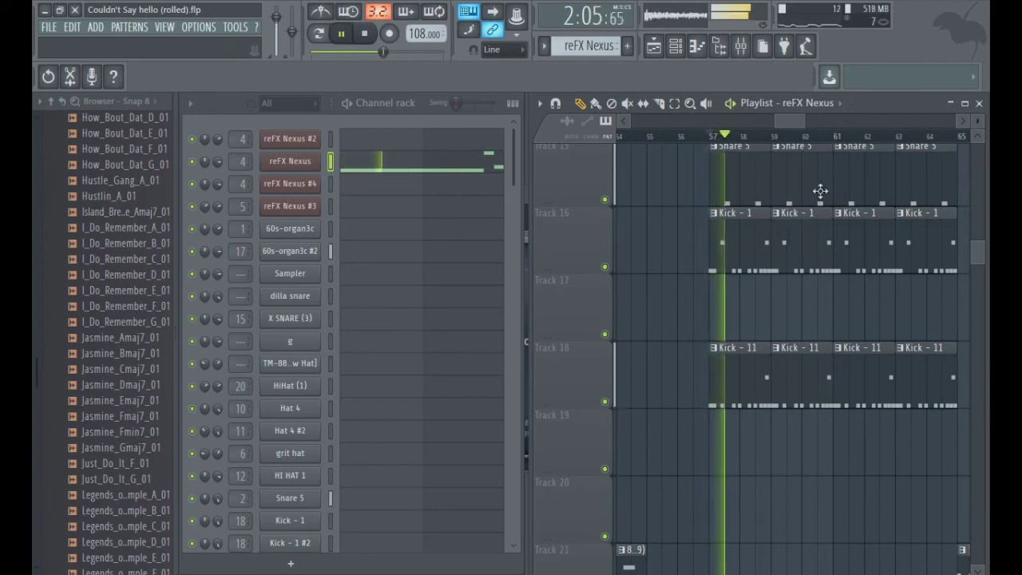
pyautogui.scroll(3, 981, 238)
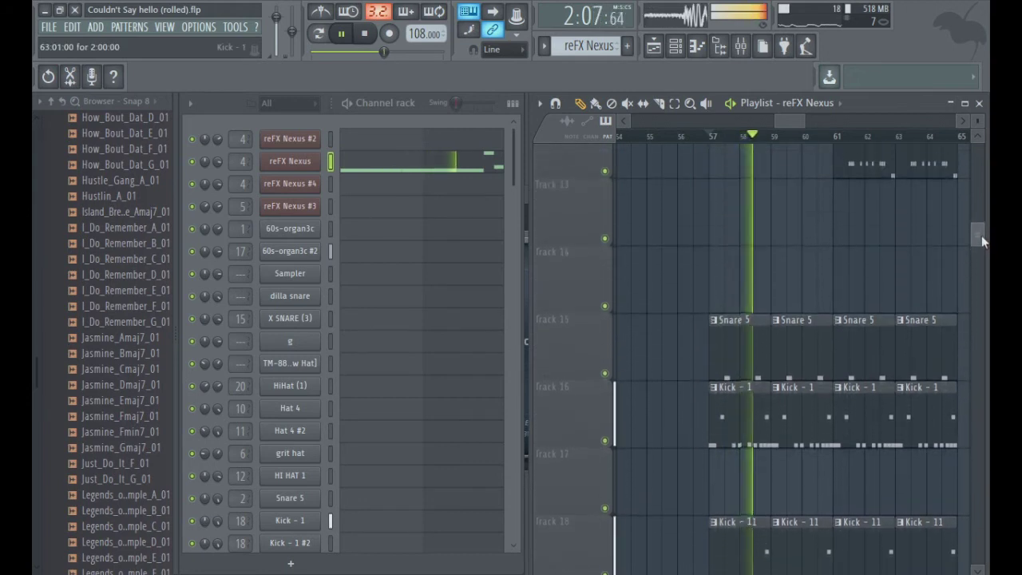
pyautogui.press('space')
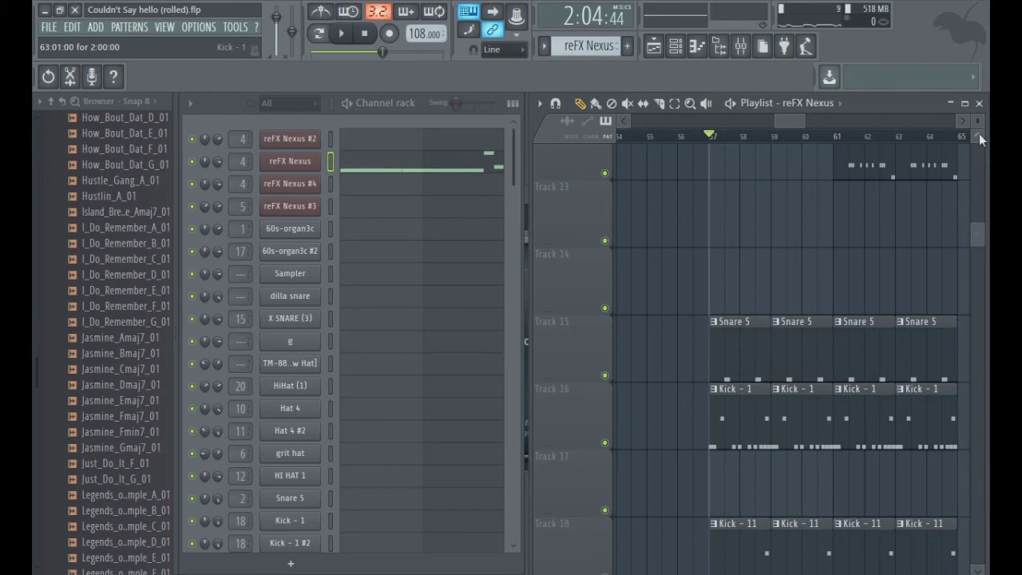
# - Play from bar 57 with the reFX Nexus and reFX Nexus #4 channels muted, and once more with both unmuted
pyautogui.moveTo(978, 243); pyautogui.dragTo(979, 109)
pyautogui.click(192, 162)
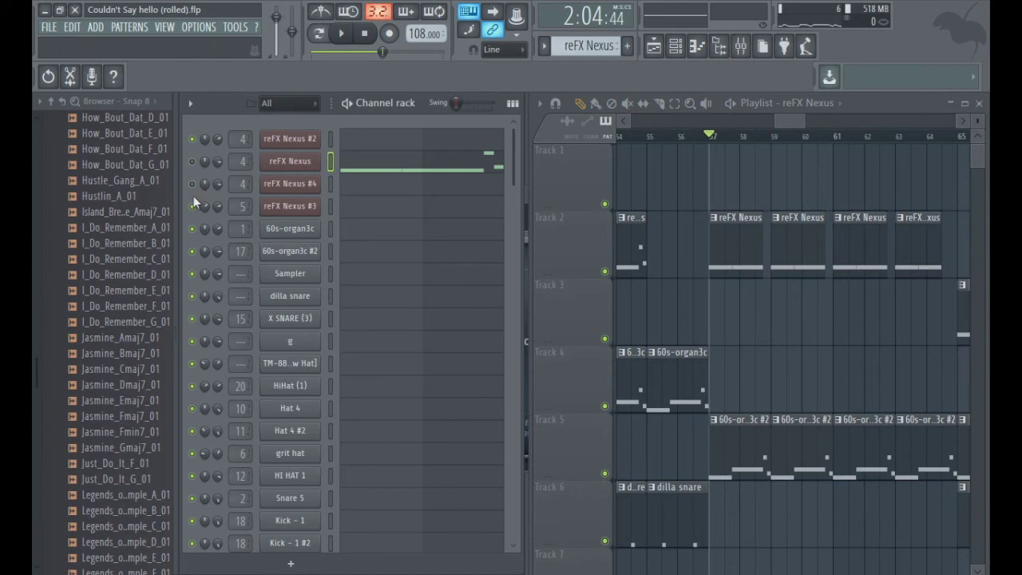
pyautogui.press('space')
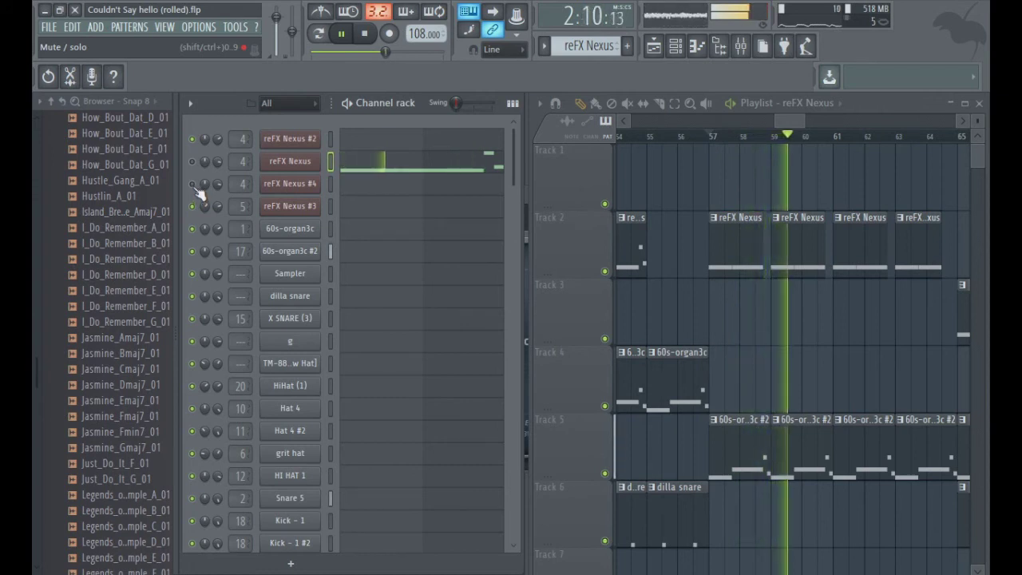
pyautogui.press('space')
pyautogui.press('space')
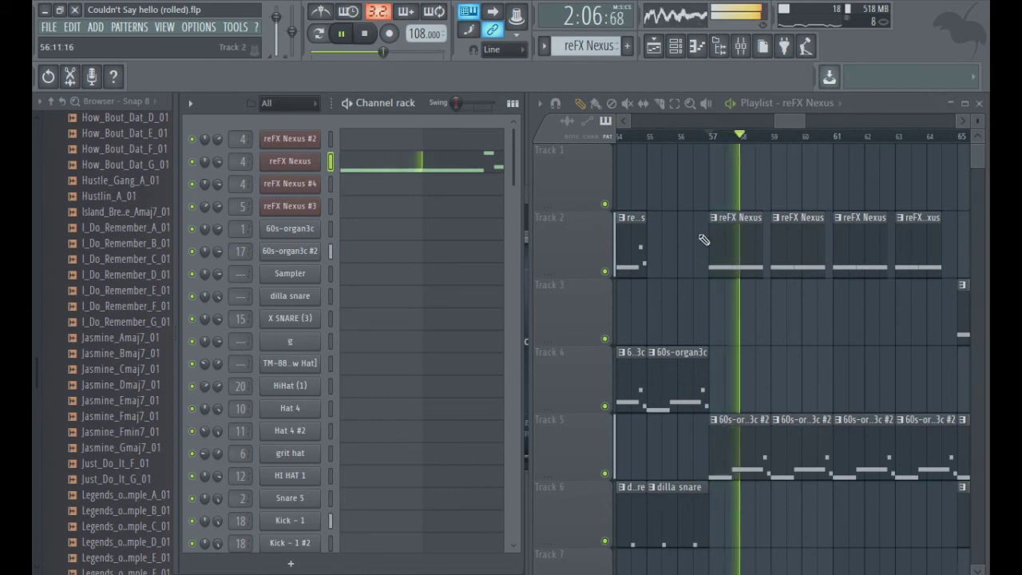
pyautogui.press('space')
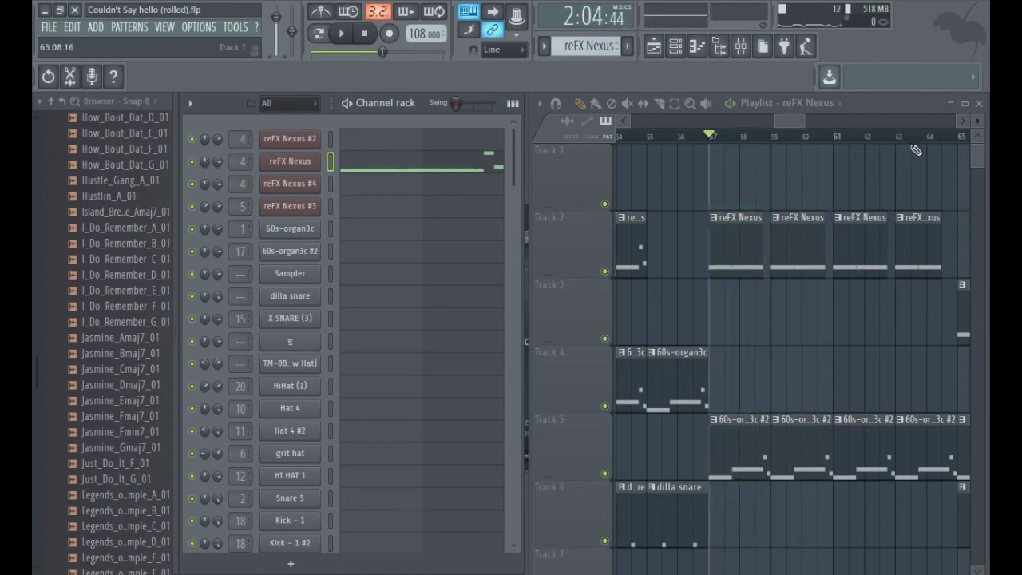
# - Play the song from bar 57 while examining the melody, snare, hat and kick clips between bars 57 and 77
pyautogui.moveTo(794, 126); pyautogui.dragTo(798, 122)
pyautogui.press('space')
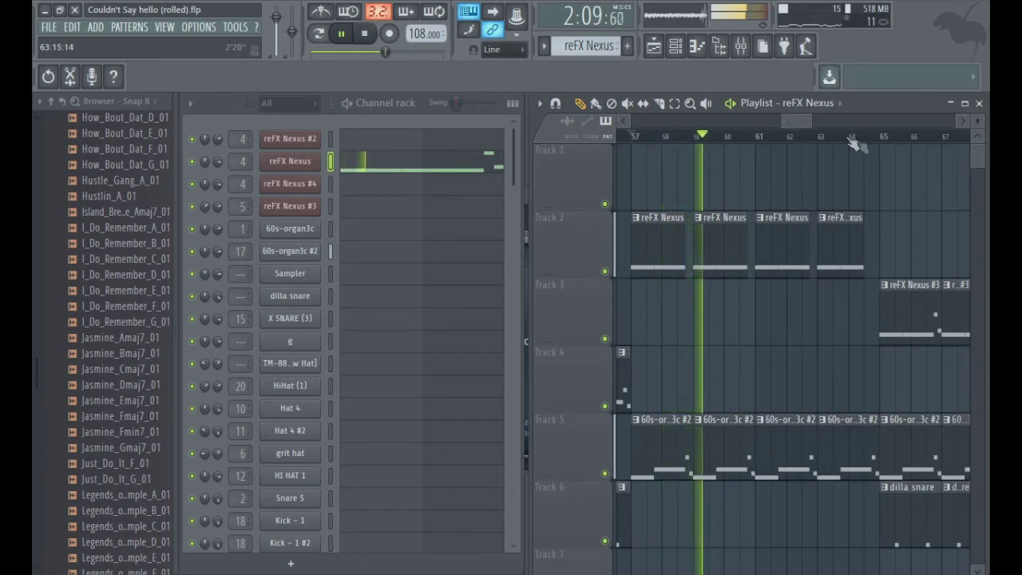
pyautogui.moveTo(979, 144); pyautogui.dragTo(988, 240)
pyautogui.scroll(2, 816, 259)
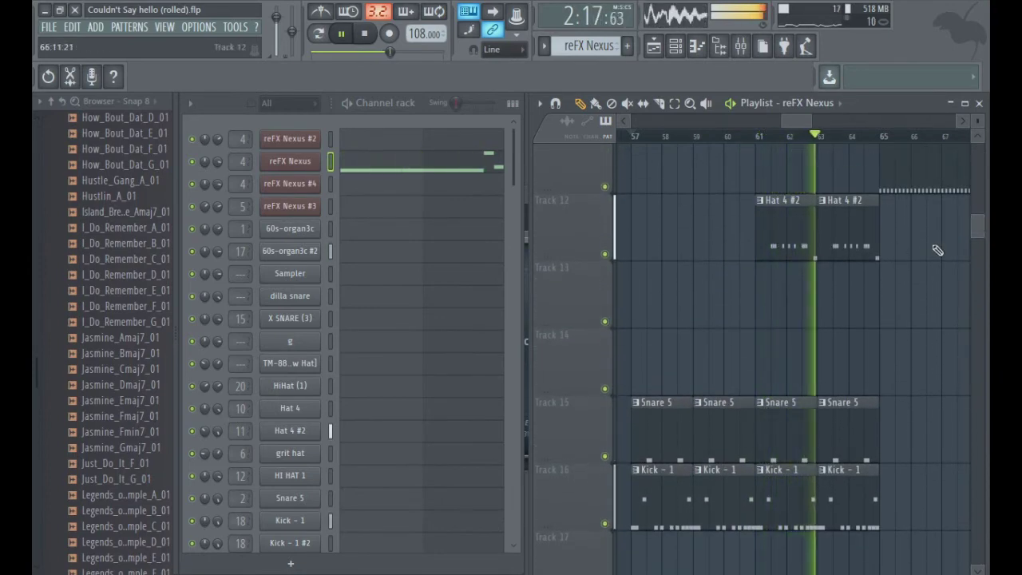
pyautogui.moveTo(978, 232)
pyautogui.mouseDown()
pyautogui.moveTo(987, 319)
pyautogui.moveTo(976, 311)
pyautogui.moveTo(969, 239)
pyautogui.mouseUp()
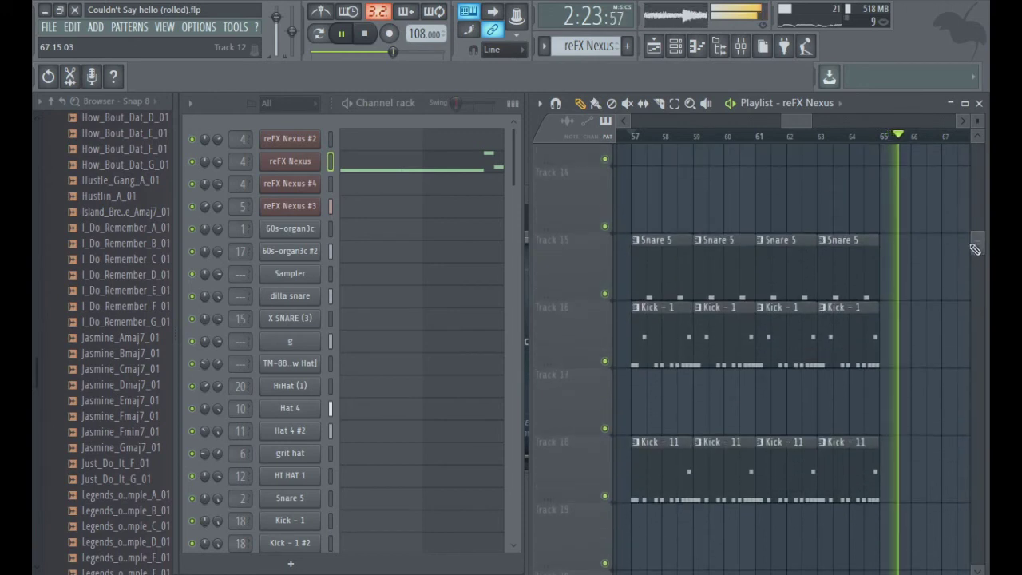
pyautogui.moveTo(796, 121); pyautogui.dragTo(817, 122)
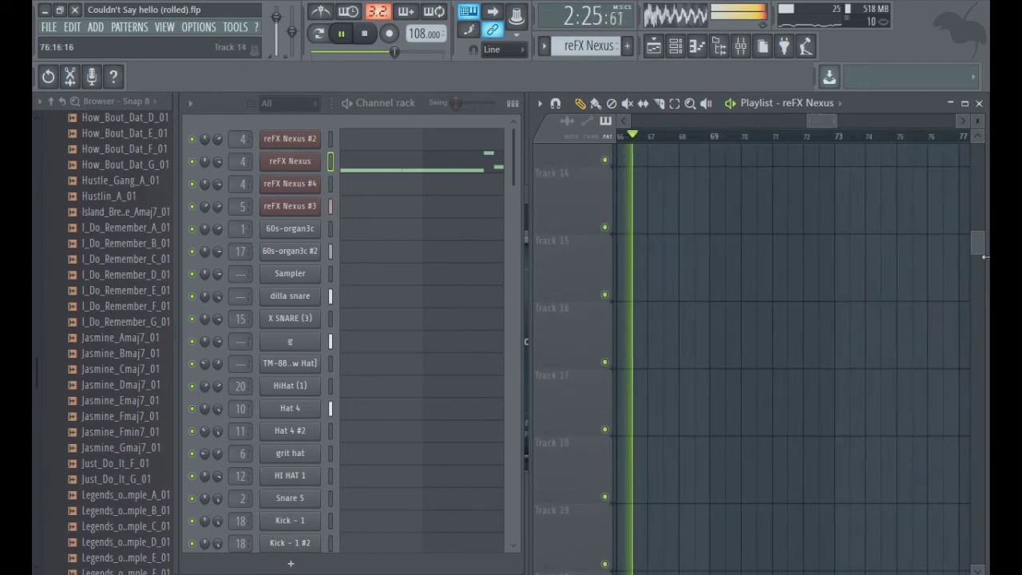
pyautogui.moveTo(976, 242); pyautogui.dragTo(972, 179)
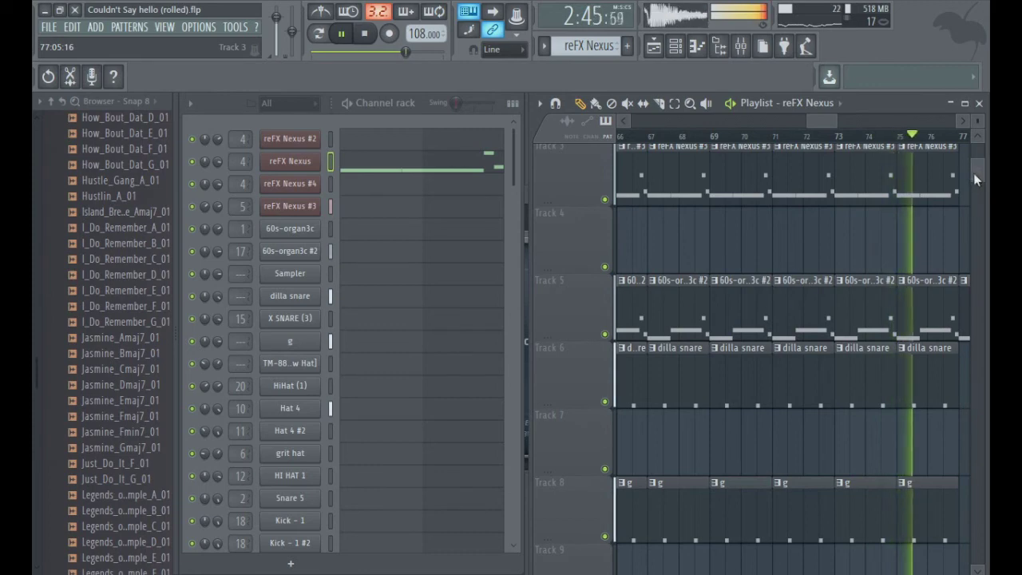
# - Move the playback position to just before bar 77, and briefly start and stop playback there
pyautogui.moveTo(818, 127); pyautogui.dragTo(832, 128)
pyautogui.click(788, 136)
pyautogui.press('space')
pyautogui.press('space')
pyautogui.press('space')
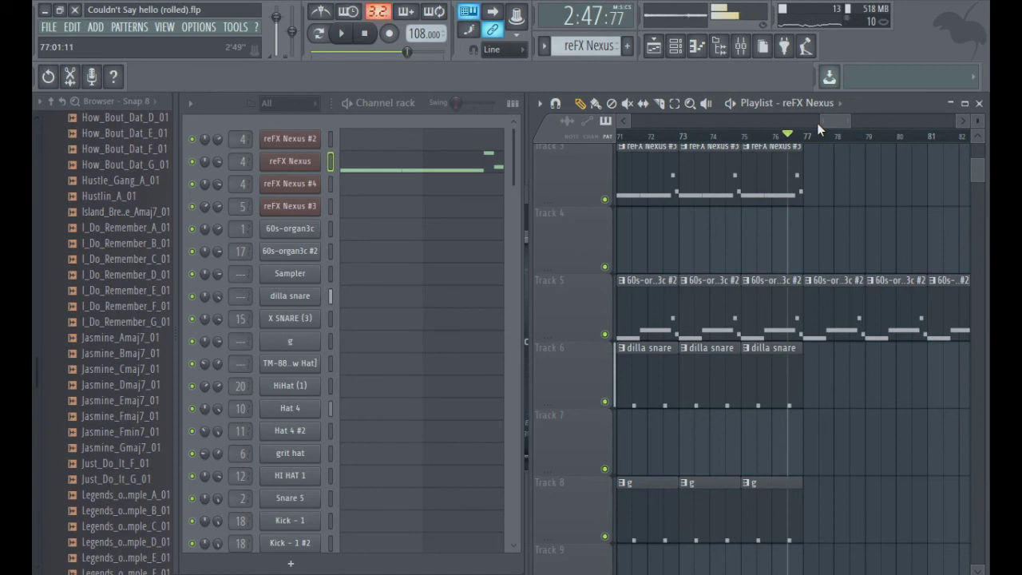
pyautogui.press('space')
pyautogui.press('space')
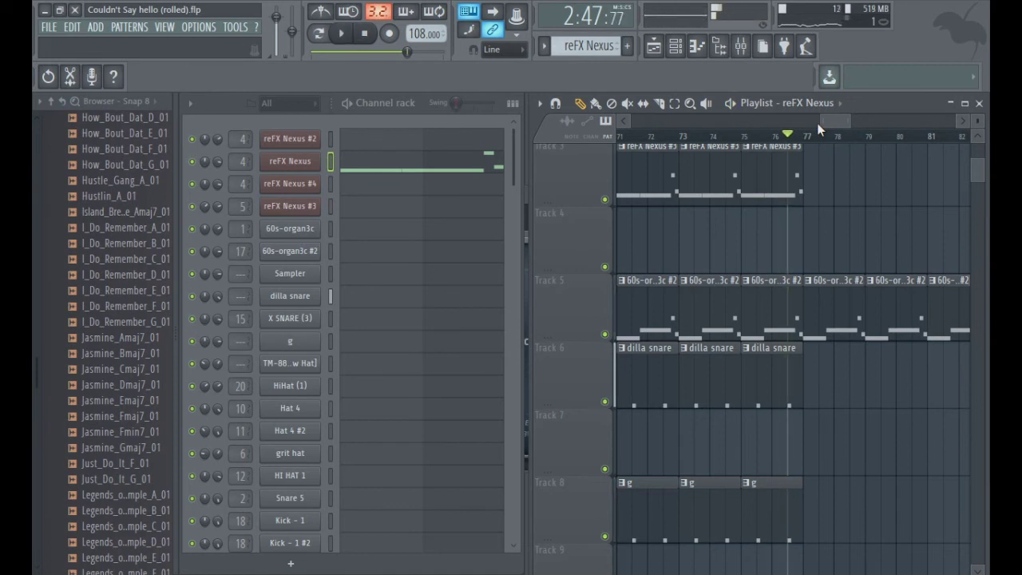
# - Play from just before bar 77 while examining the Track 3 to Track 24 clips up to about bar 90, and stop
pyautogui.press('space')
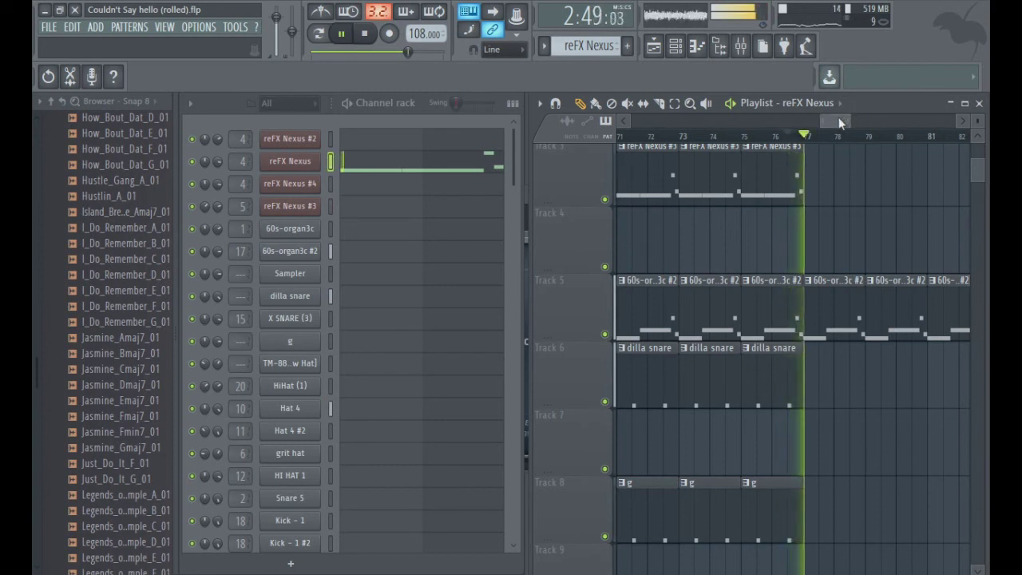
pyautogui.moveTo(839, 122); pyautogui.dragTo(846, 122)
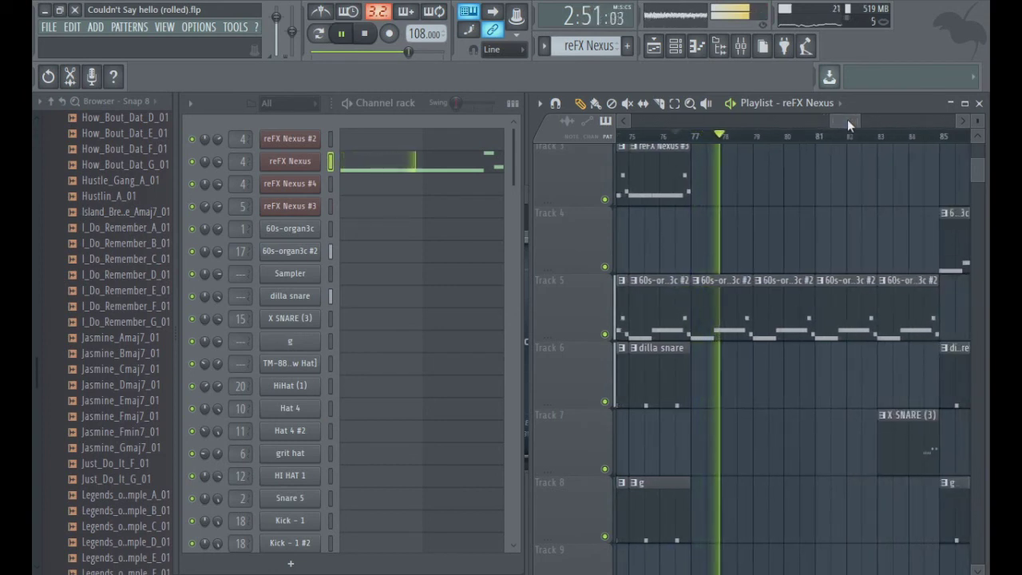
pyautogui.moveTo(847, 119); pyautogui.dragTo(853, 119)
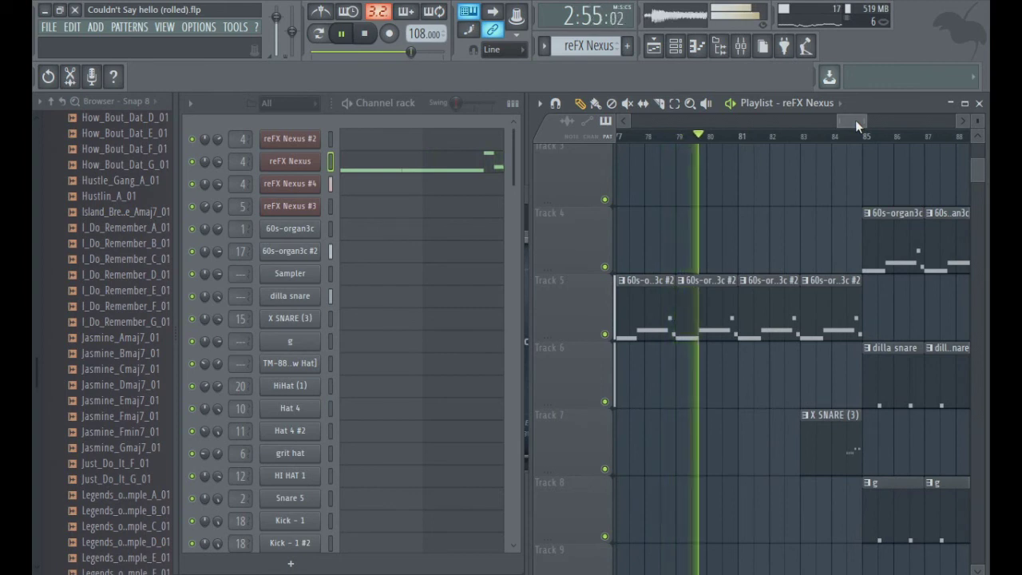
pyautogui.moveTo(855, 120); pyautogui.dragTo(863, 120)
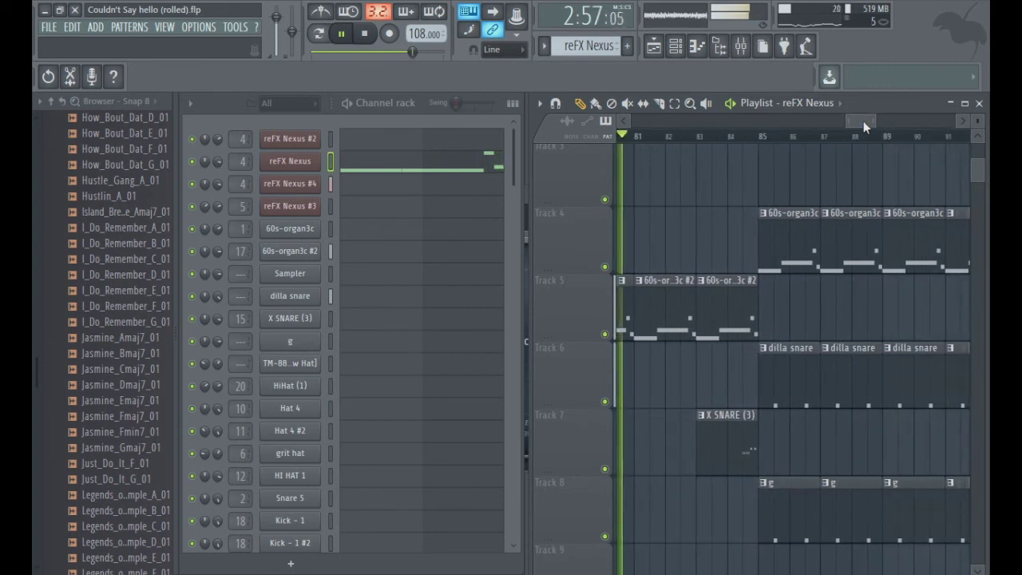
pyautogui.moveTo(863, 121); pyautogui.dragTo(861, 121)
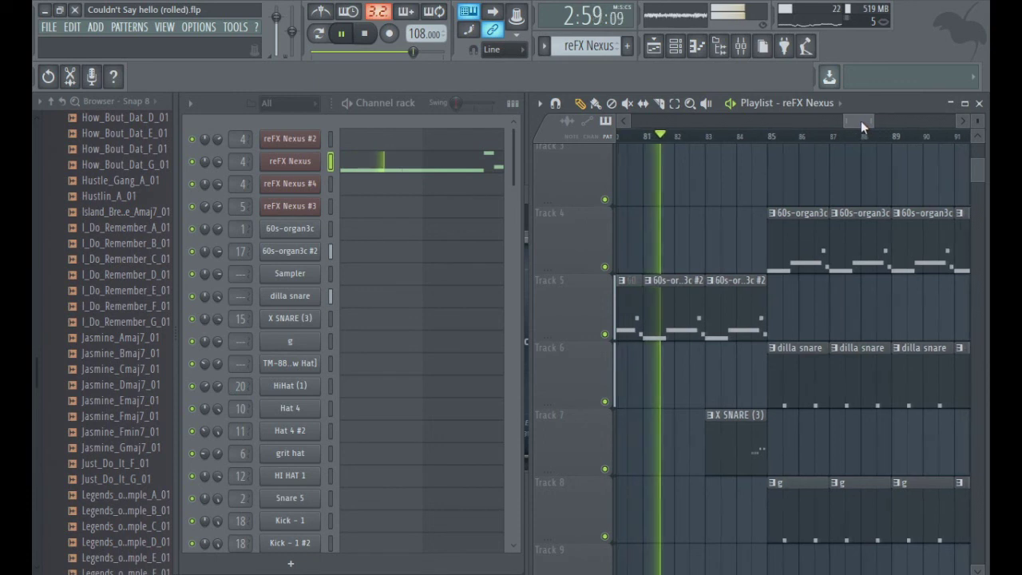
pyautogui.moveTo(979, 175); pyautogui.dragTo(981, 285)
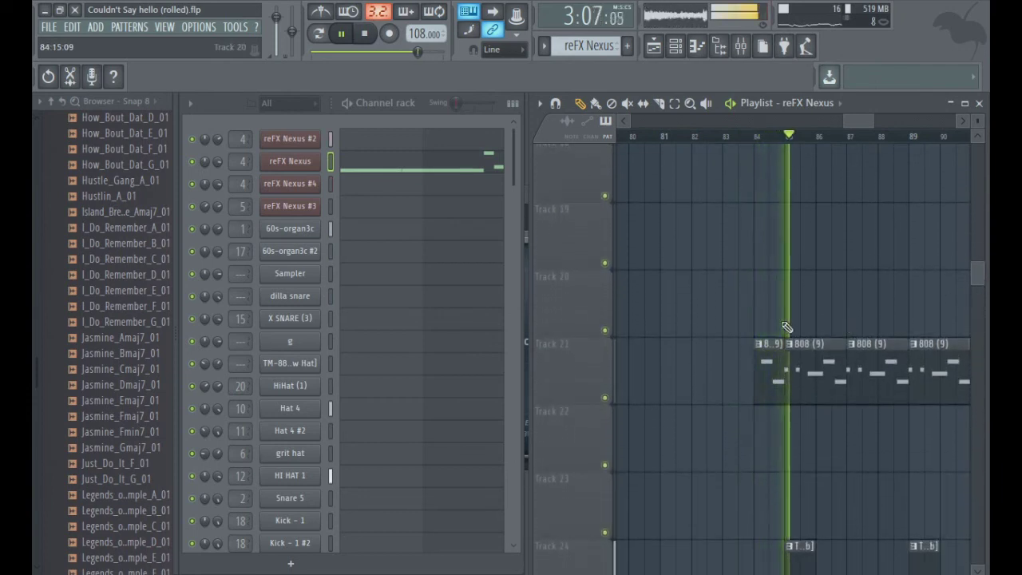
pyautogui.press('space')
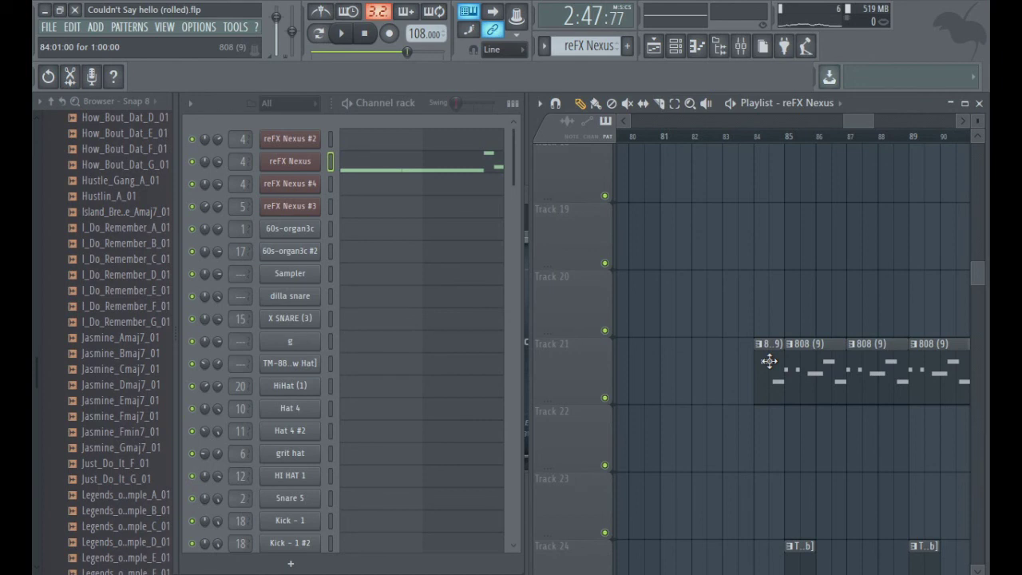
# - Play from bar 81 while viewing the 808 (9), X FX (2) and Pattern 28 clips on Tracks 21 to 27, and stop
pyautogui.press('space')
pyautogui.click(664, 137)
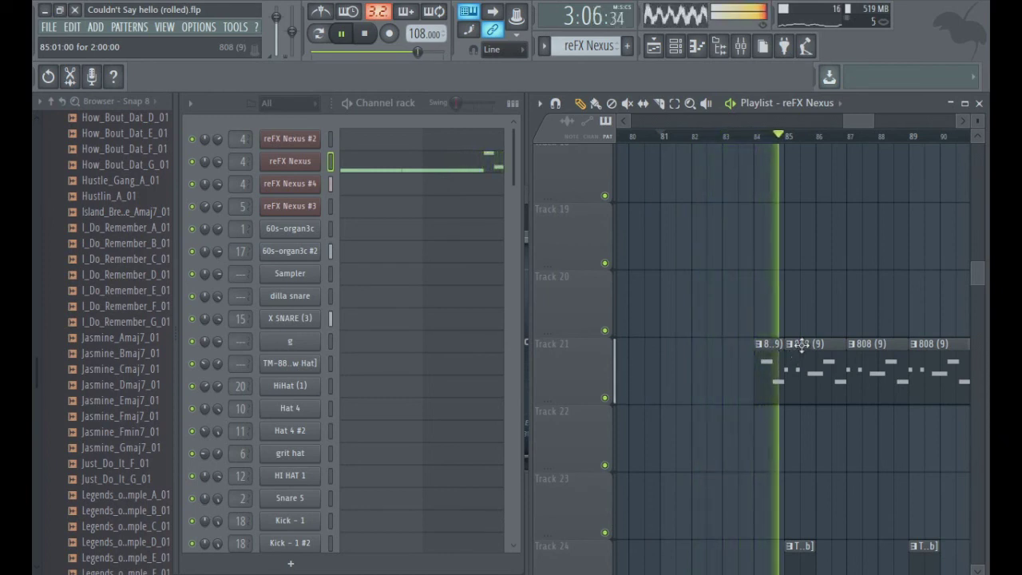
pyautogui.moveTo(975, 275); pyautogui.dragTo(979, 322)
pyautogui.press('space')
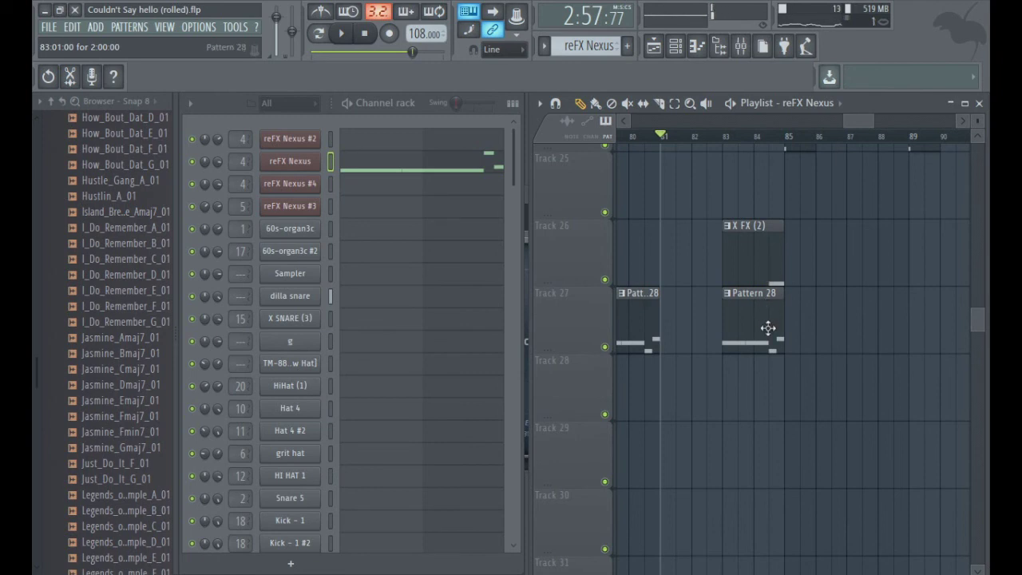
# - Play from bar 81 with Tracks 1 to 7 in view, move the playback position to bar 85, and stop
pyautogui.moveTo(972, 317); pyautogui.dragTo(934, 91)
pyautogui.press('space')
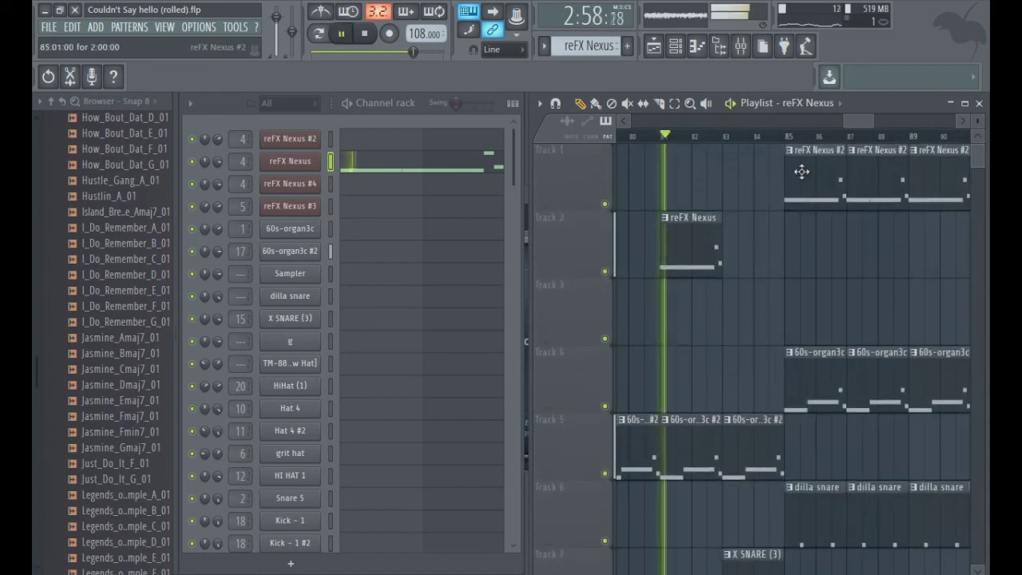
pyautogui.click(787, 142)
pyautogui.press('space')
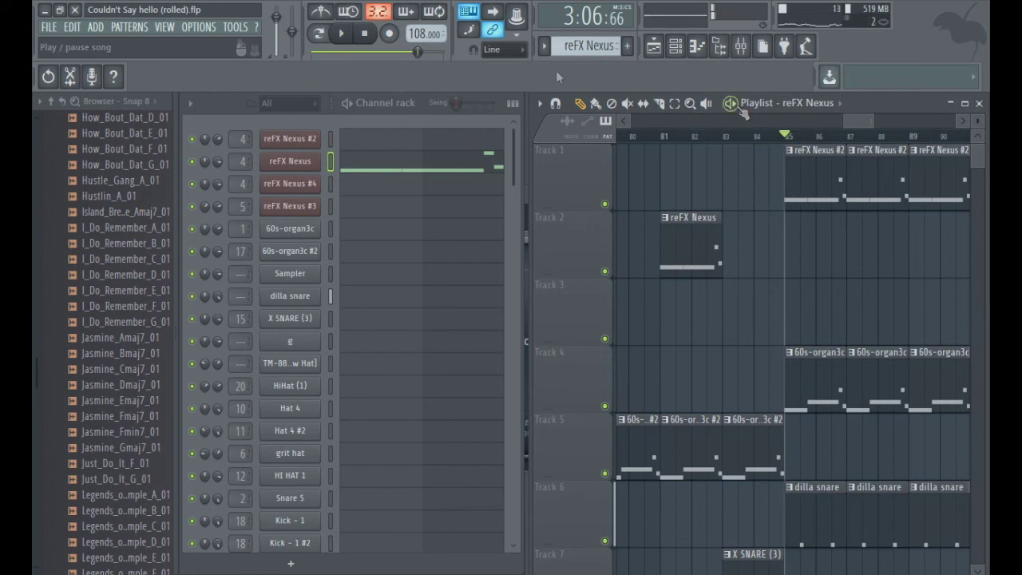
# - Select the reFX Nexus #2 pattern and play it on its own in pattern mode
pyautogui.scroll(1, 567, 46)
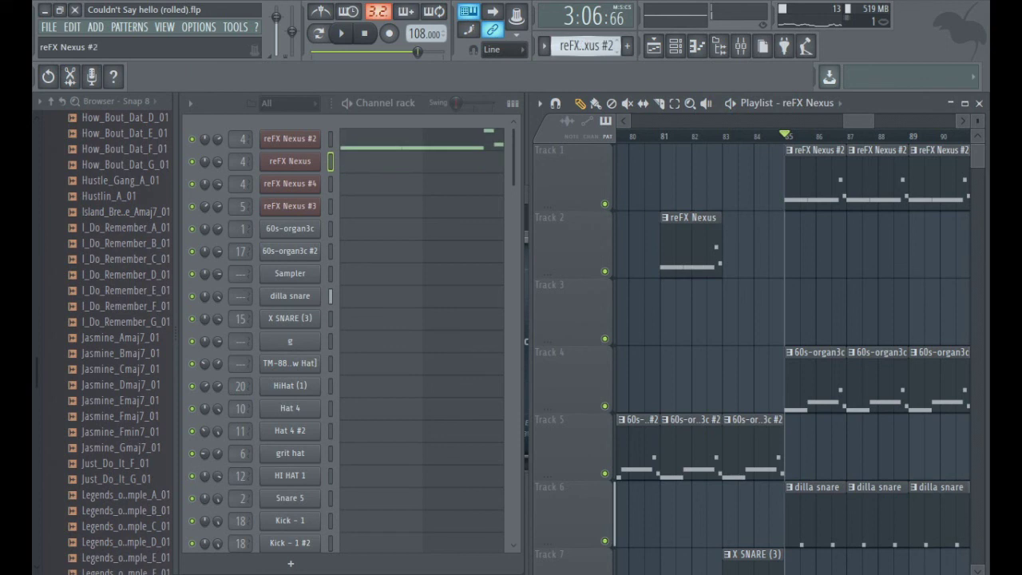
pyautogui.click(316, 40)
pyautogui.press('space')
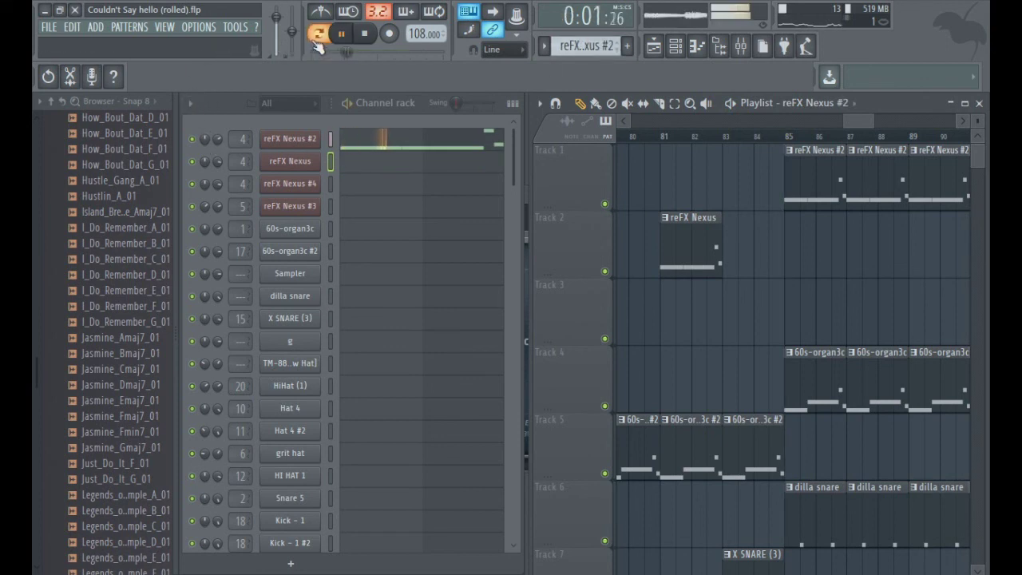
# - Stop playback and view the notes of the reFX Nexus #2 channel in the piano roll, closing it when finished
pyautogui.press('space')
pyautogui.rightClick(289, 139)
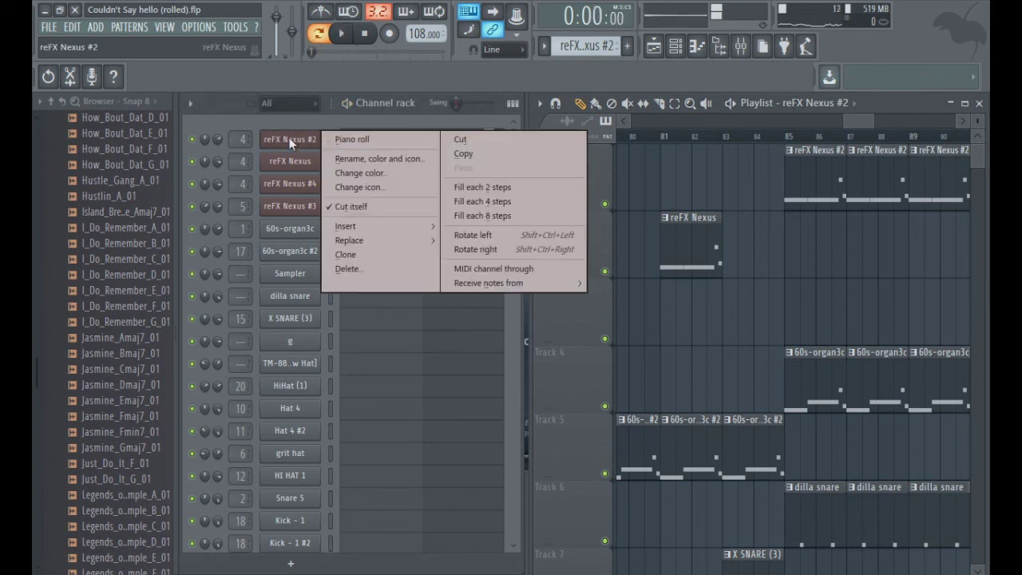
pyautogui.click(333, 138)
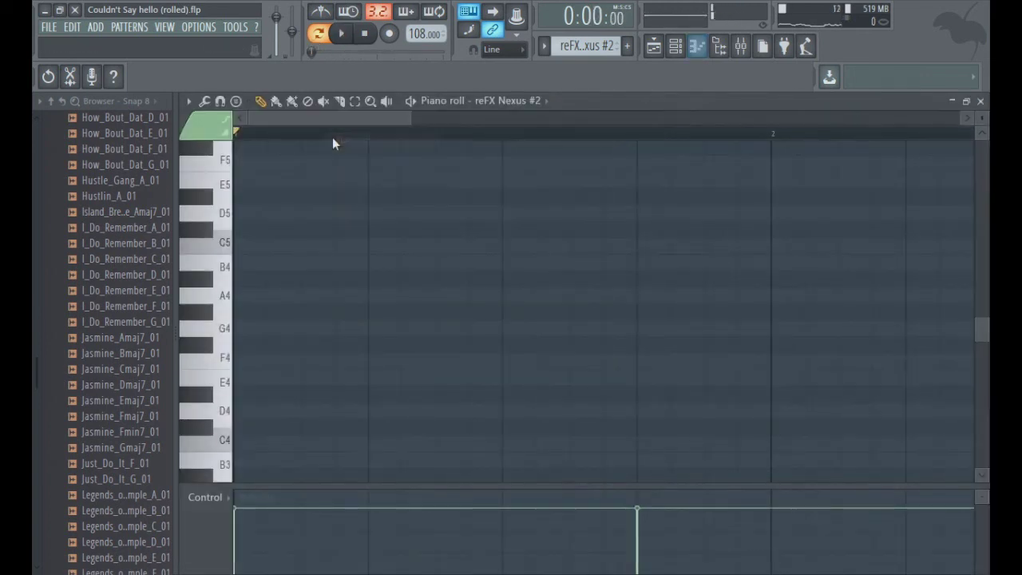
pyautogui.click(981, 101)
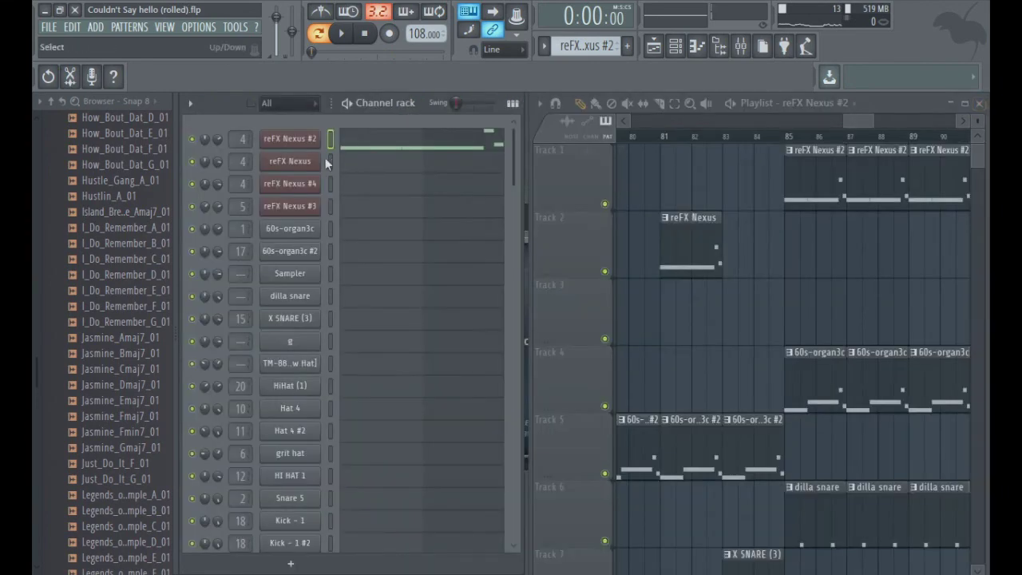
pyautogui.rightClick(297, 142)
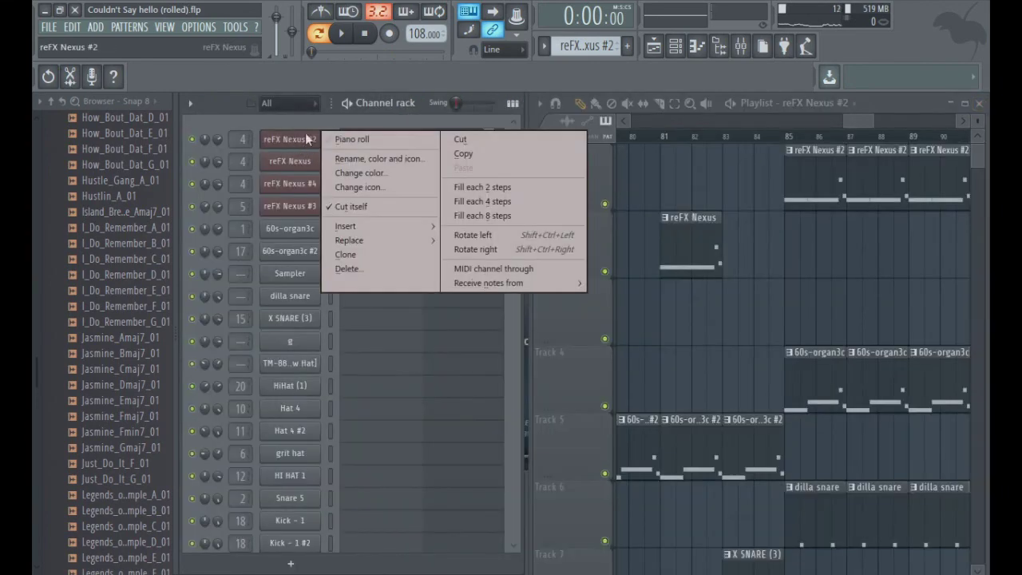
pyautogui.click(371, 139)
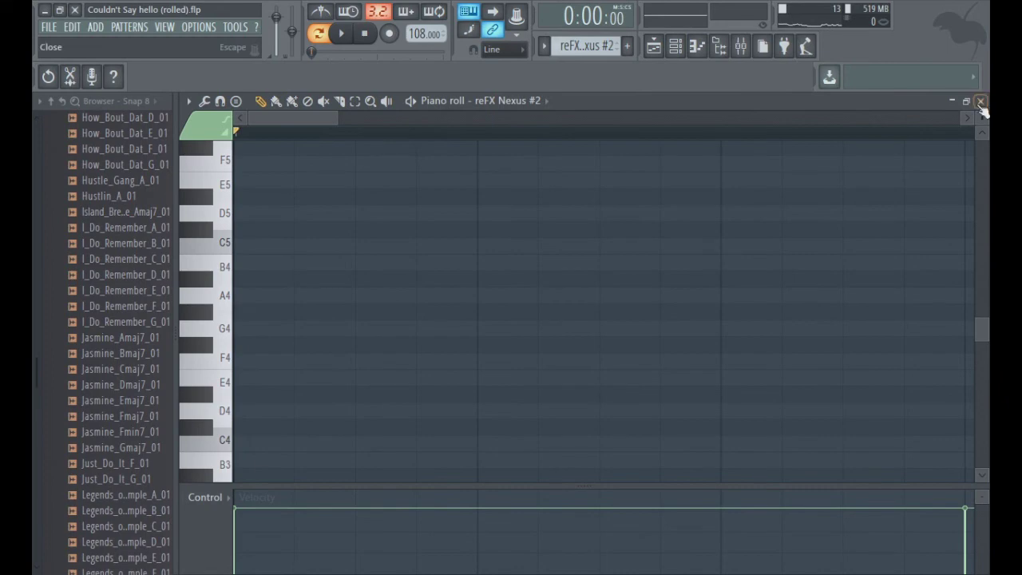
pyautogui.click(981, 101)
# - Open the reFX Nexus #2 synth to examine its selected preset and effect settings, and close its window
pyautogui.click(287, 139)
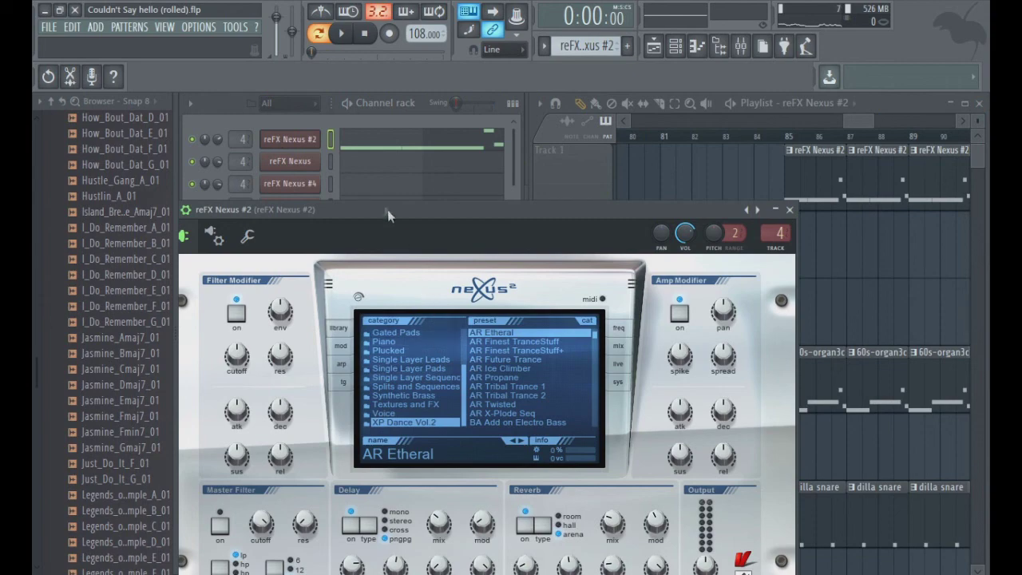
pyautogui.moveTo(383, 209); pyautogui.dragTo(400, 169)
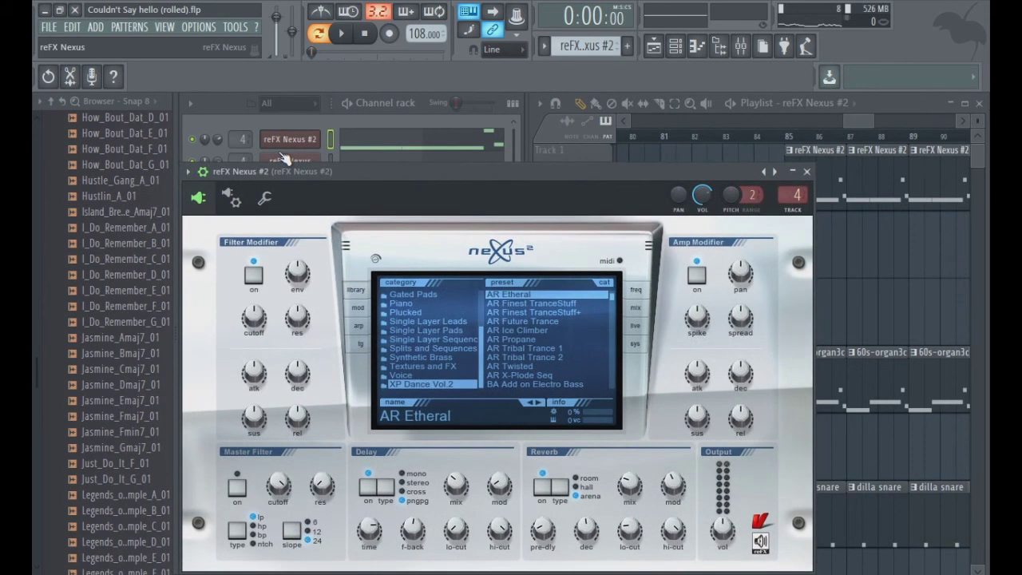
pyautogui.click(308, 140)
pyautogui.click(309, 141)
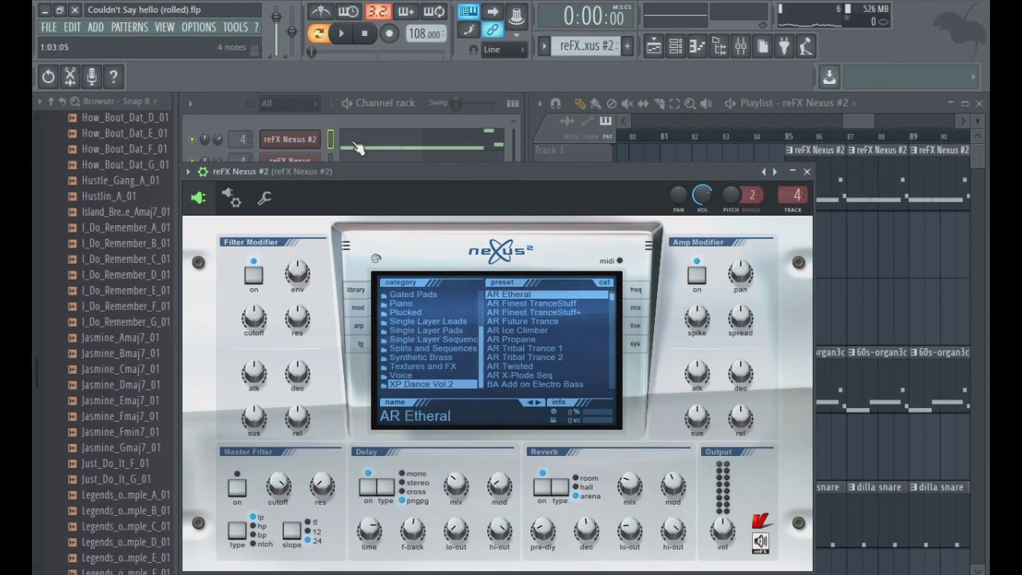
pyautogui.click(314, 140)
pyautogui.click(314, 142)
pyautogui.click(314, 142)
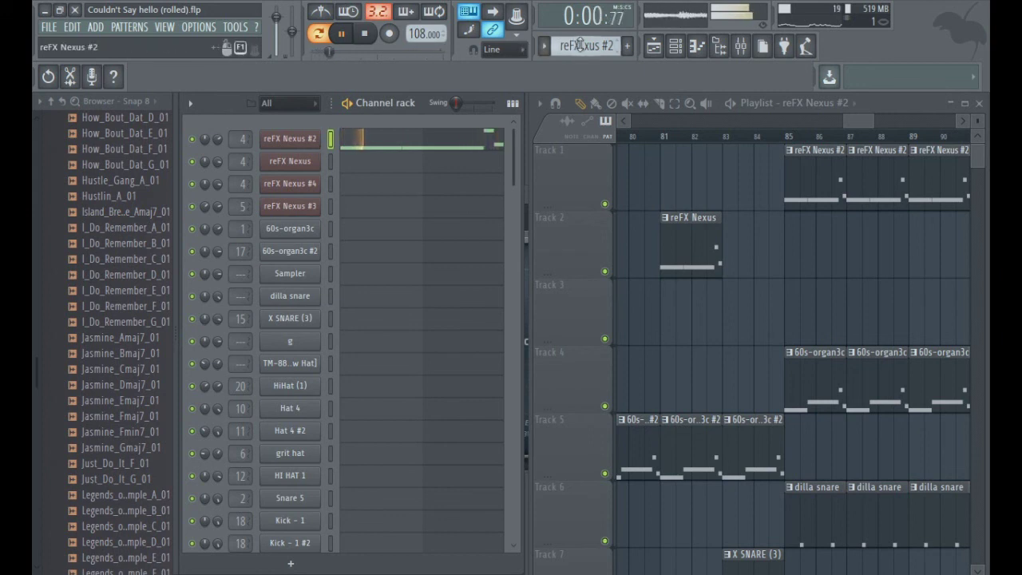
# - Compare the reFX Nexus pattern with reFX Nexus #2 by switching between them during pattern playback
pyautogui.scroll(1, 580, 46)
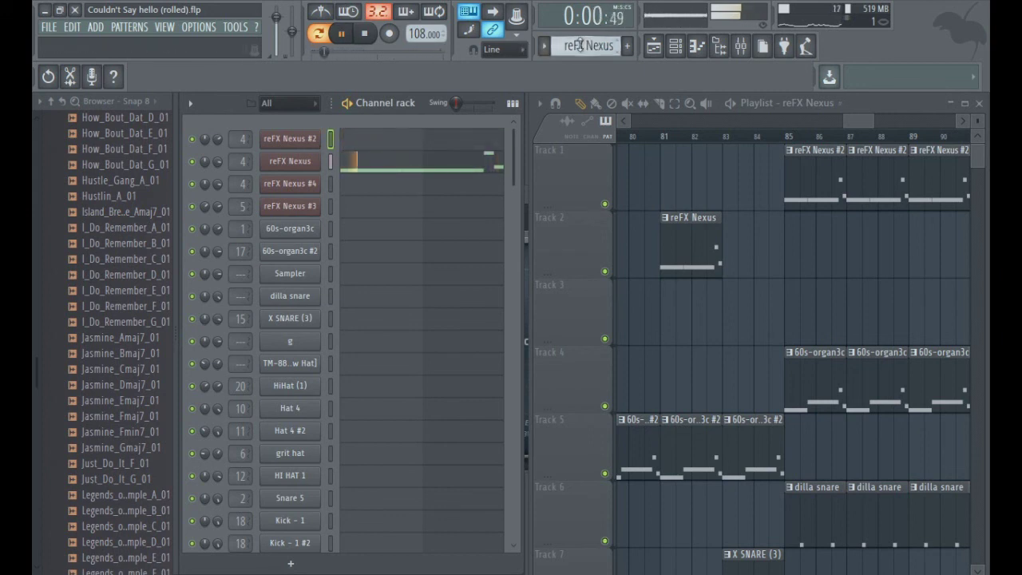
pyautogui.scroll(-1, 580, 45)
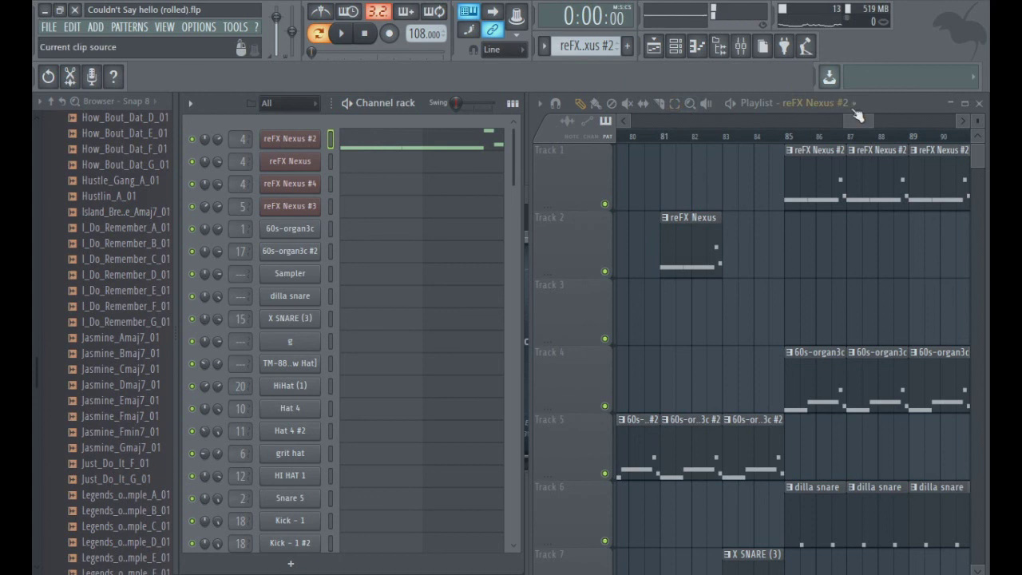
# - Play the song twice from just before bar 85, following the Track 1 to Track 7 clips to about bar 98
pyautogui.moveTo(857, 116); pyautogui.dragTo(867, 124)
pyautogui.click(743, 136)
pyautogui.press('space')
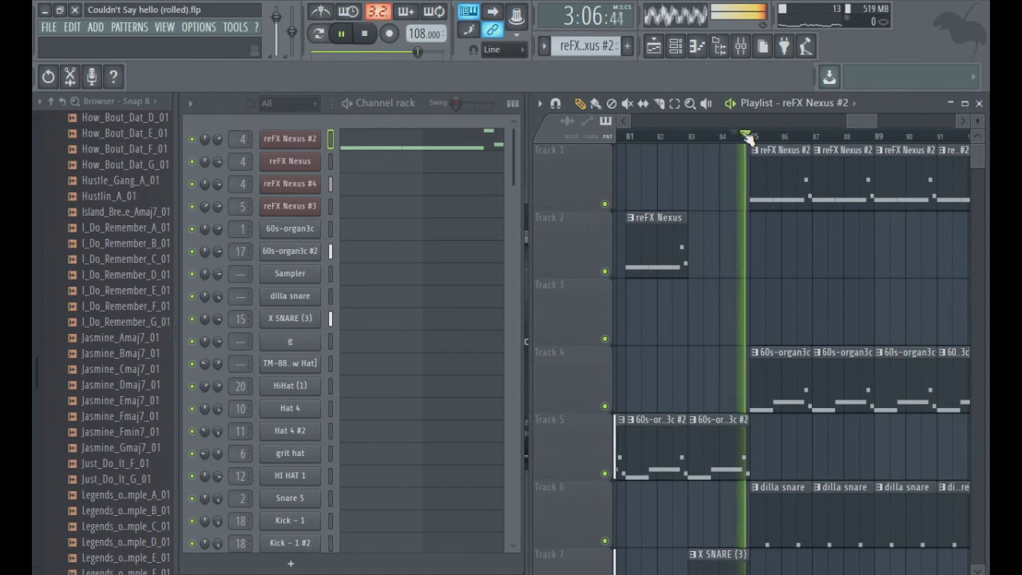
pyautogui.moveTo(864, 118); pyautogui.dragTo(870, 123)
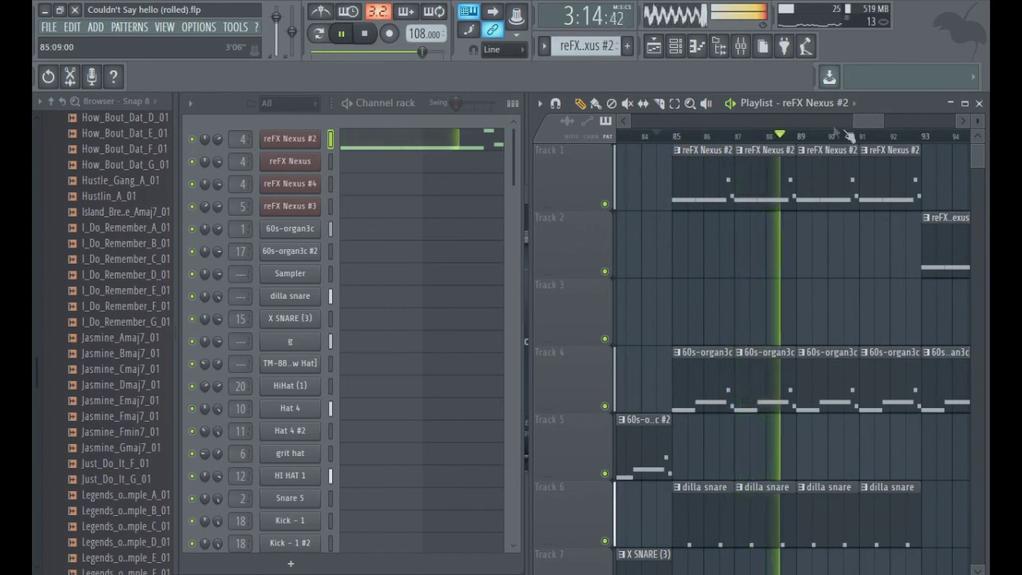
pyautogui.press('space')
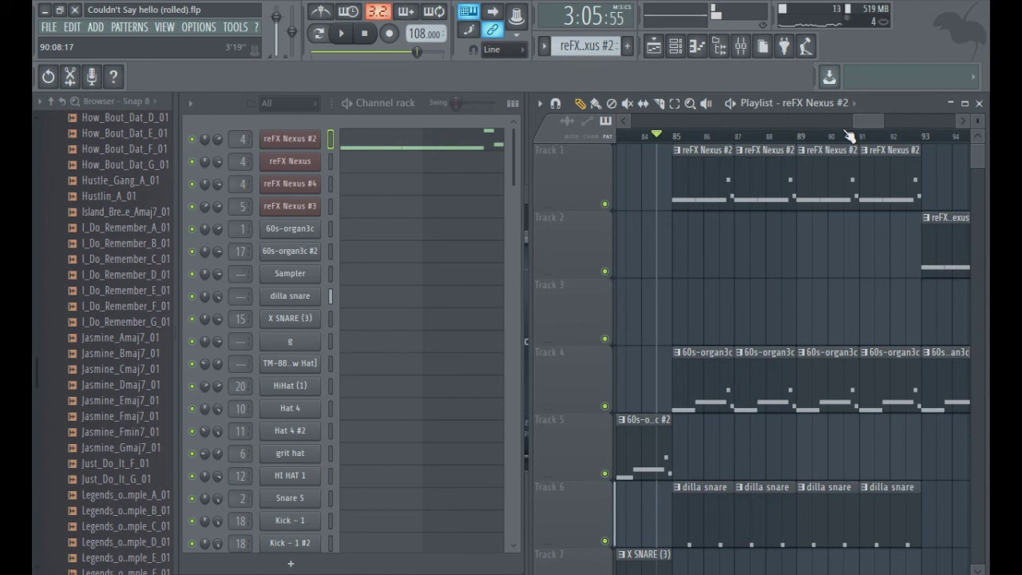
pyautogui.press('space')
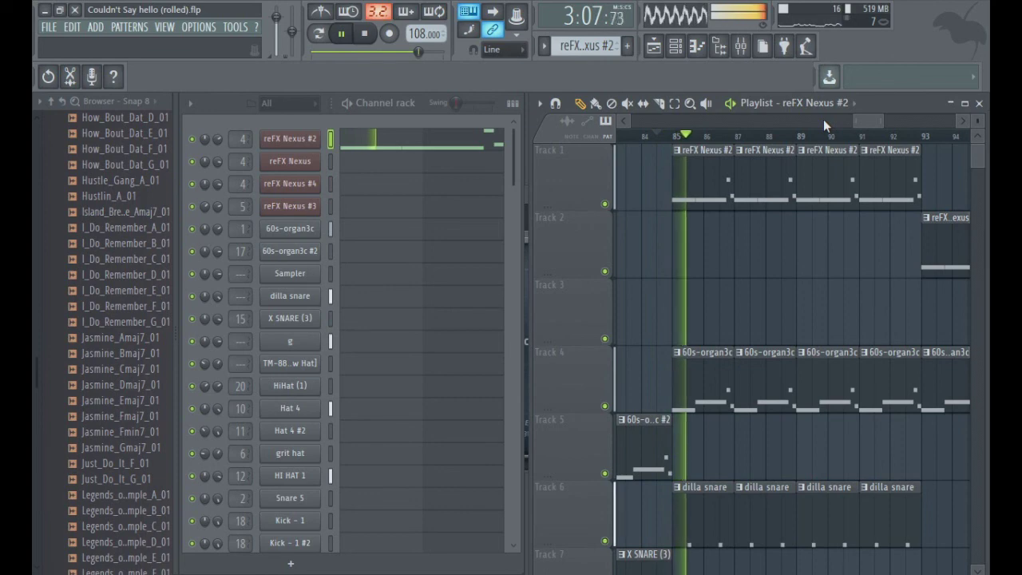
pyautogui.moveTo(869, 125); pyautogui.dragTo(882, 123)
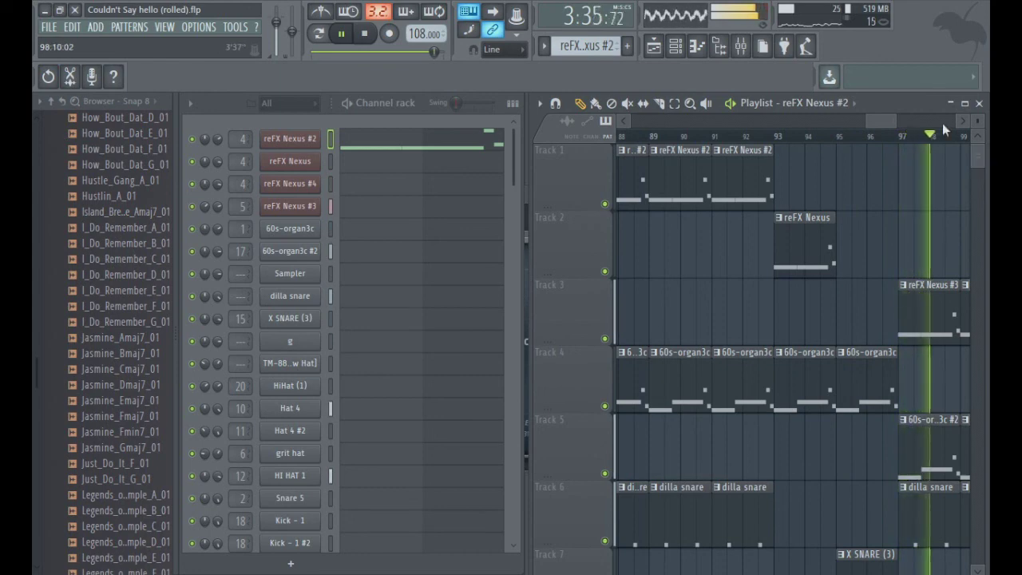
# - Play from bar 91 while viewing the 808 (9), 808 (9) #3 and X FX (2) clips on Tracks 21 to 27, and stop
pyautogui.click(758, 137)
pyautogui.moveTo(973, 158); pyautogui.dragTo(982, 285)
pyautogui.press('space')
pyautogui.click(713, 138)
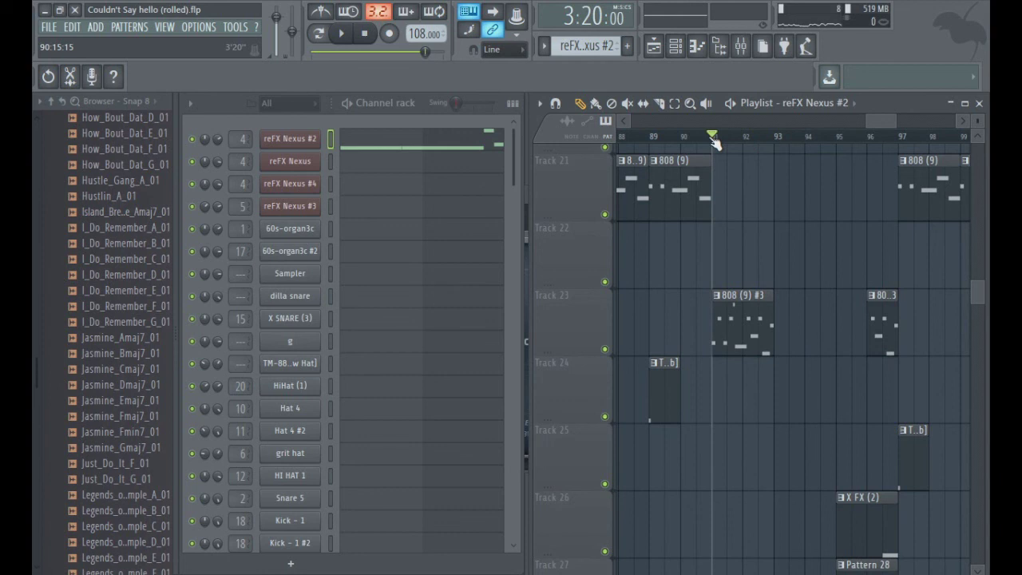
pyautogui.press('space')
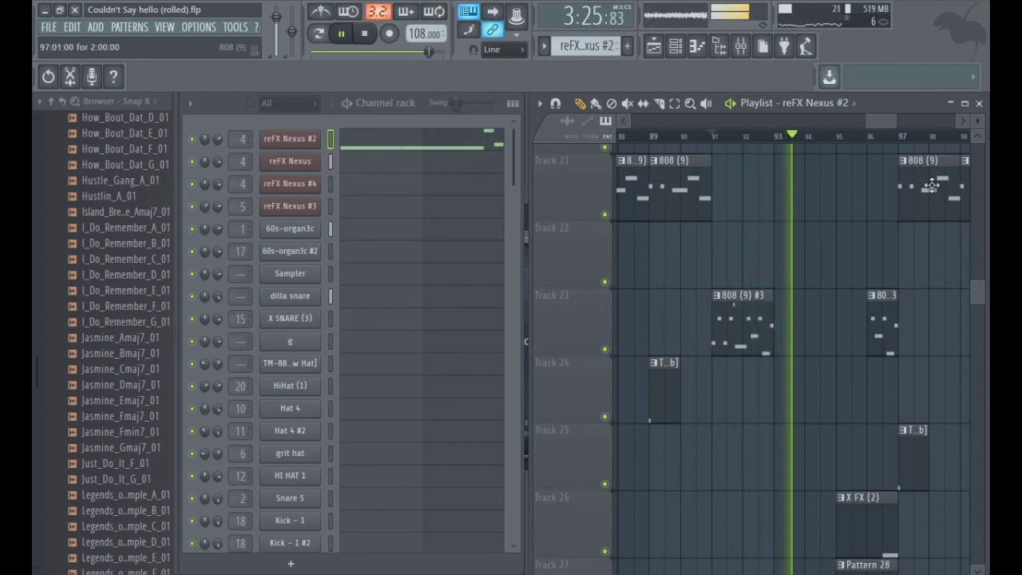
pyautogui.press('space')
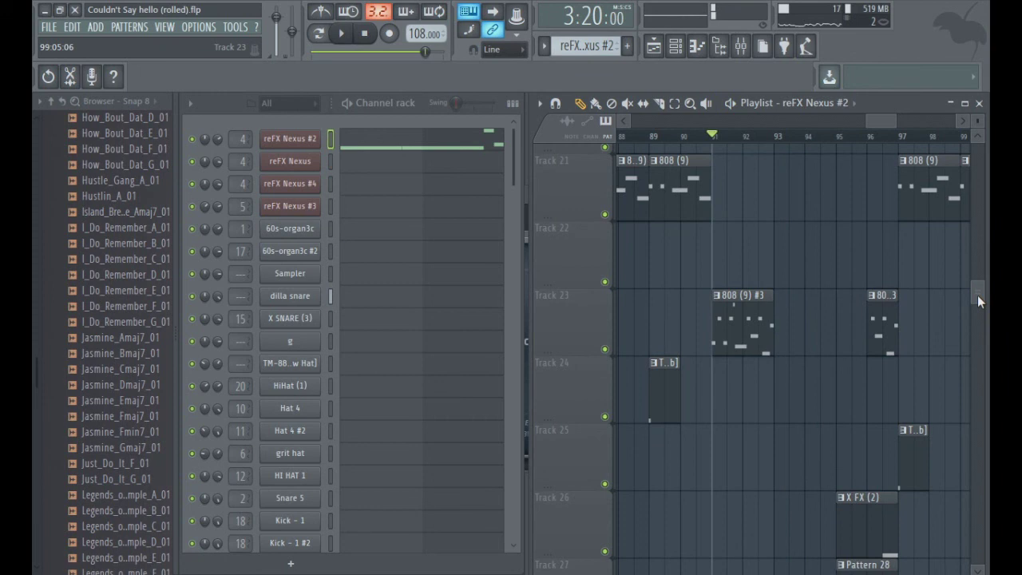
# - Play from bar 91 again while bringing Tracks 1 to 7 back into view, and stop
pyautogui.press('space')
pyautogui.moveTo(977, 295); pyautogui.dragTo(972, 162)
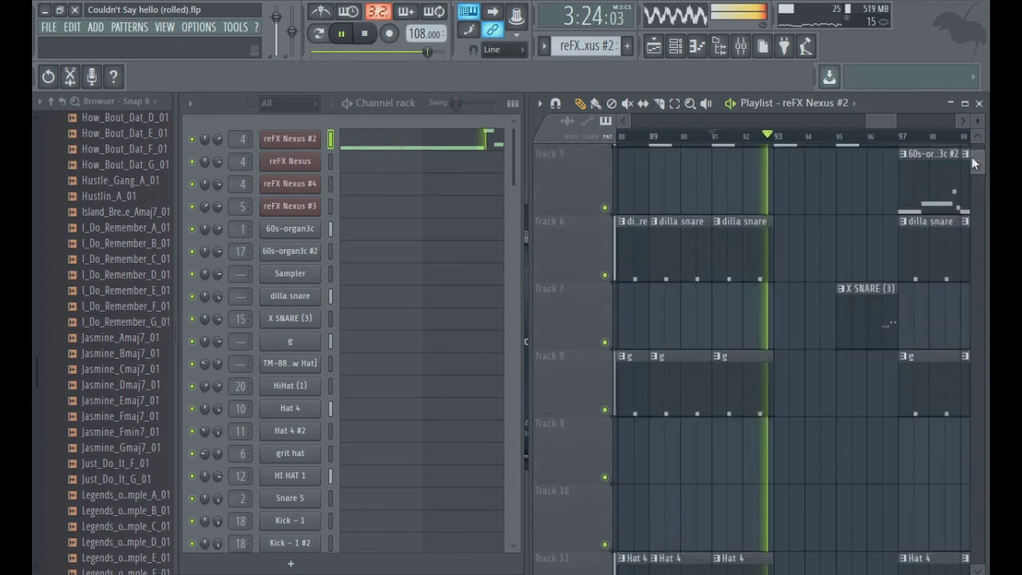
pyautogui.scroll(3, 970, 158)
pyautogui.moveTo(969, 167); pyautogui.dragTo(975, 148)
pyautogui.press('space')
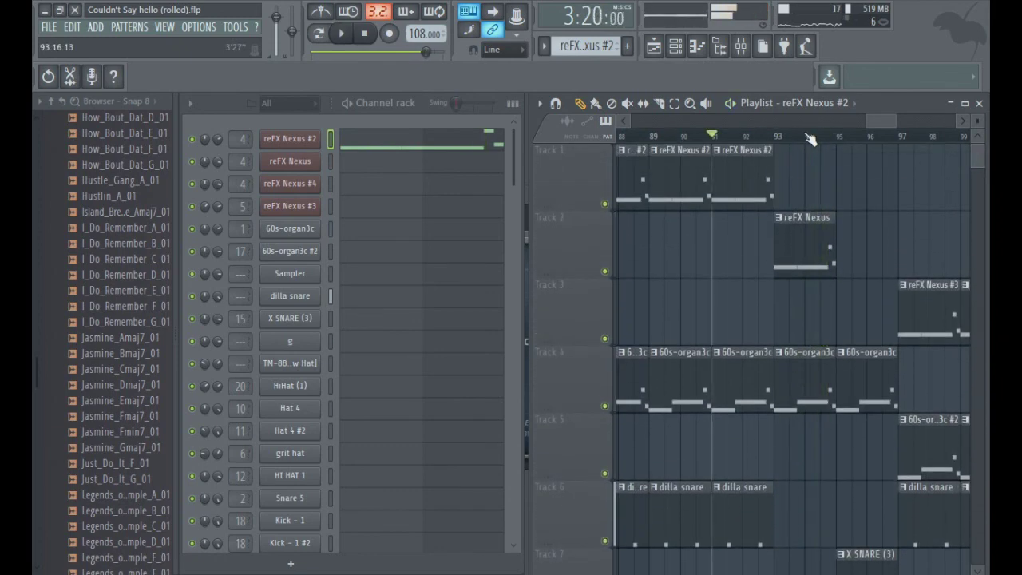
# - Play from bar 93 to the song's end, examining the closing clips and the Master volume automation on Track 34, and stop
pyautogui.click(774, 142)
pyautogui.press('space')
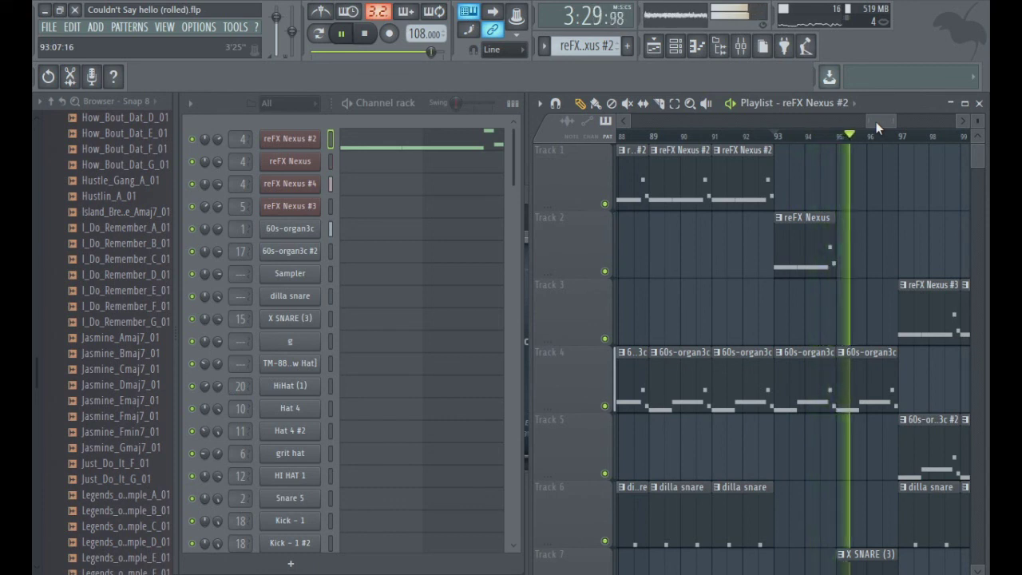
pyautogui.moveTo(875, 121); pyautogui.dragTo(899, 118)
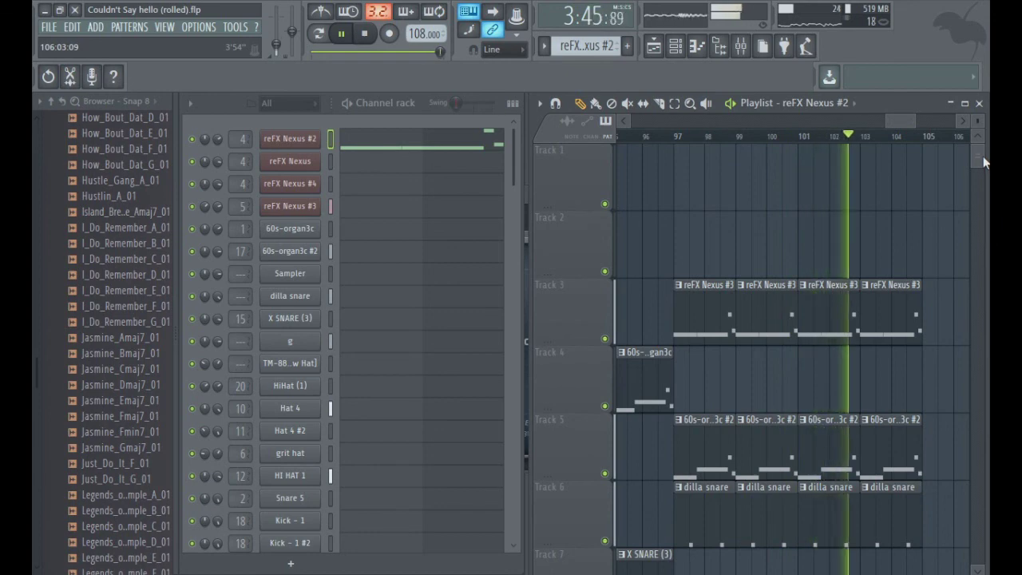
pyautogui.moveTo(983, 162); pyautogui.dragTo(979, 359)
pyautogui.press('space')
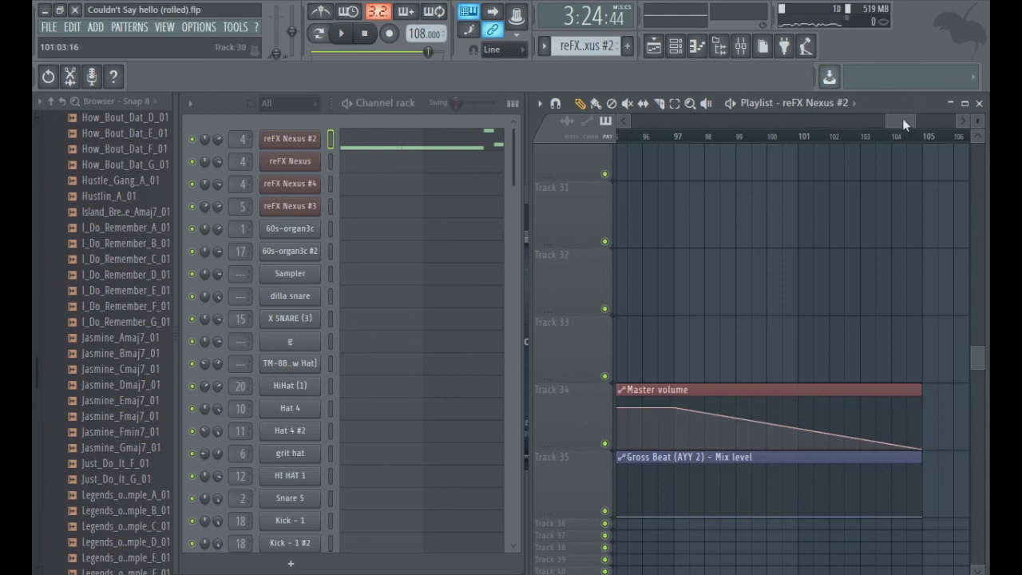
# - Return the playlist view to about bar 71 and minimize the project to switch to OBS
pyautogui.moveTo(902, 119); pyautogui.dragTo(837, 122)
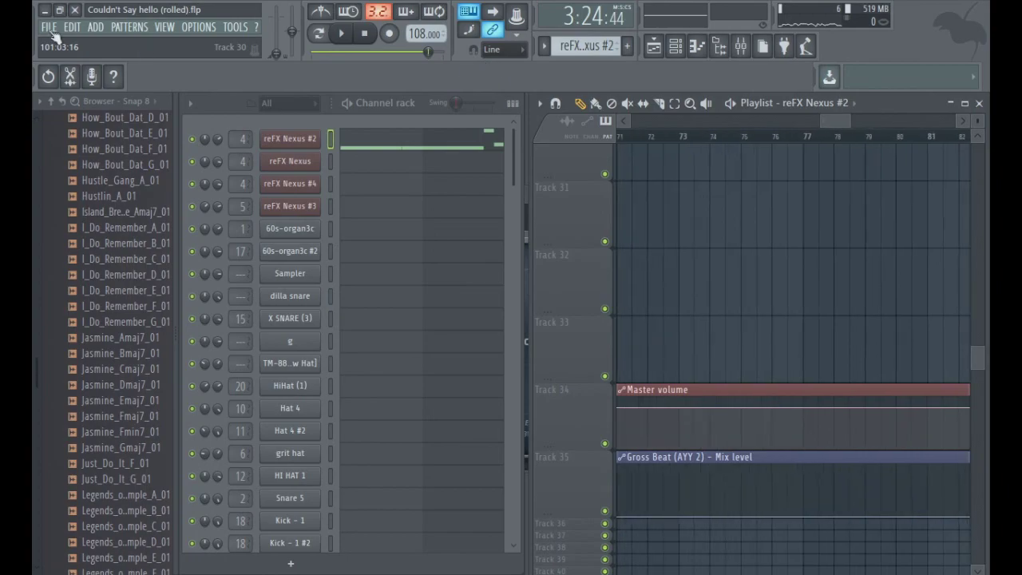
pyautogui.click(45, 9)
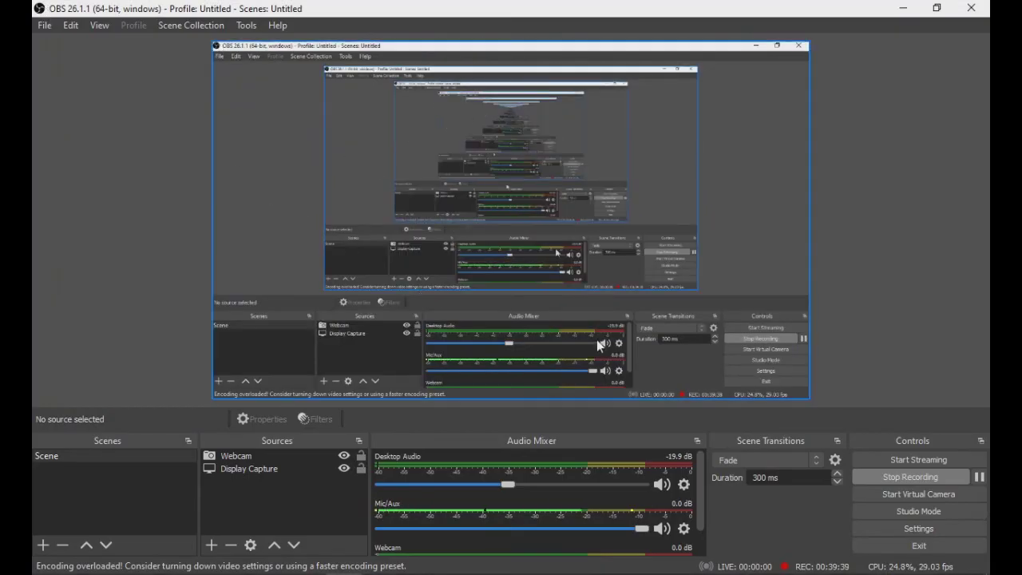